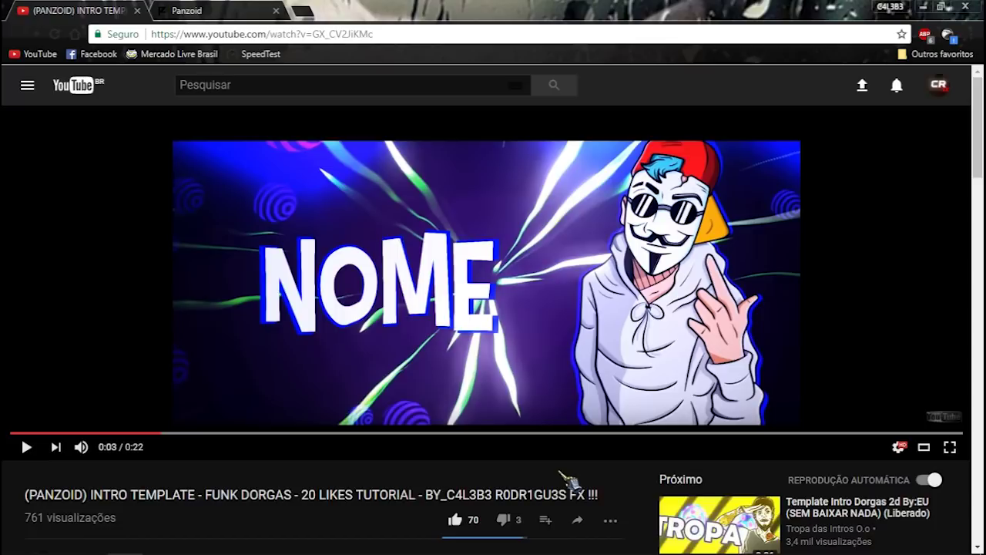
{"action": "scroll", "coordinate": [566, 473], "scroll_direction": "down", "scroll_amount": 3}
{"action": "scroll", "coordinate": [554, 462], "scroll_direction": "up", "scroll_amount": 3}
{"action": "scroll", "coordinate": [445, 484], "scroll_direction": "down", "scroll_amount": 2}
{"action": "scroll", "coordinate": [445, 470], "scroll_direction": "up", "scroll_amount": 2}
Switch to Panzoid, open Clipmaker 2 and show the project's basic settings
{"action": "left_click", "coordinate": [185, 6]}
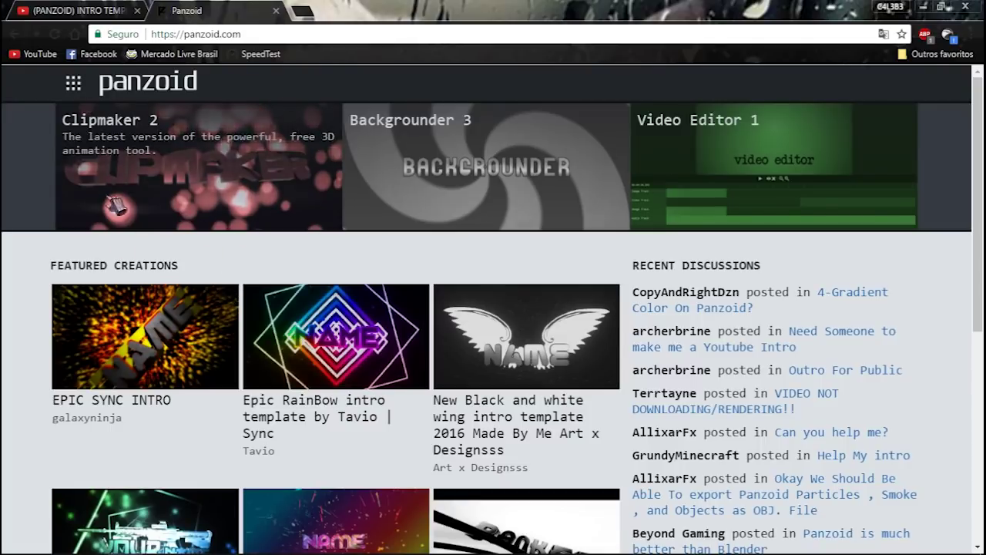
{"action": "left_click", "coordinate": [158, 160]}
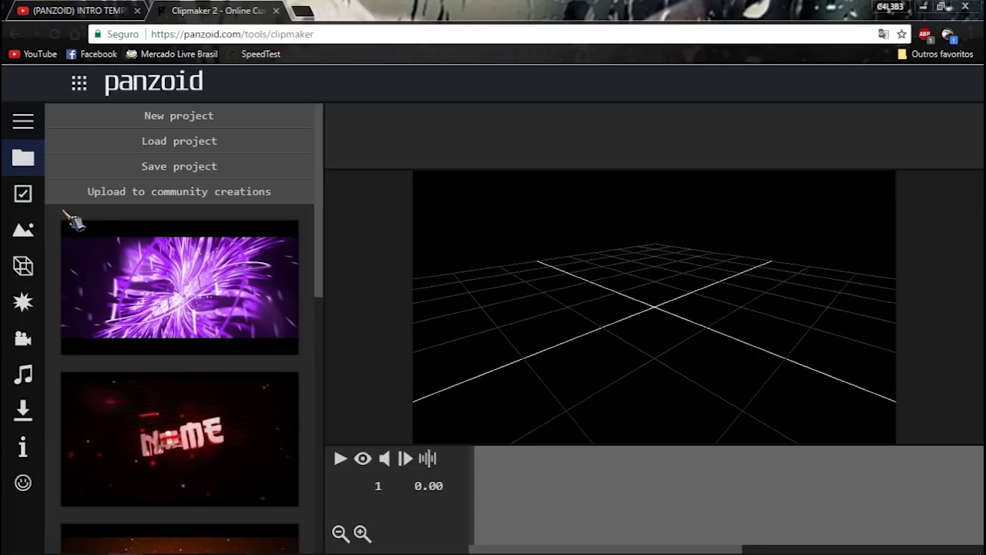
{"action": "left_click", "coordinate": [23, 195]}
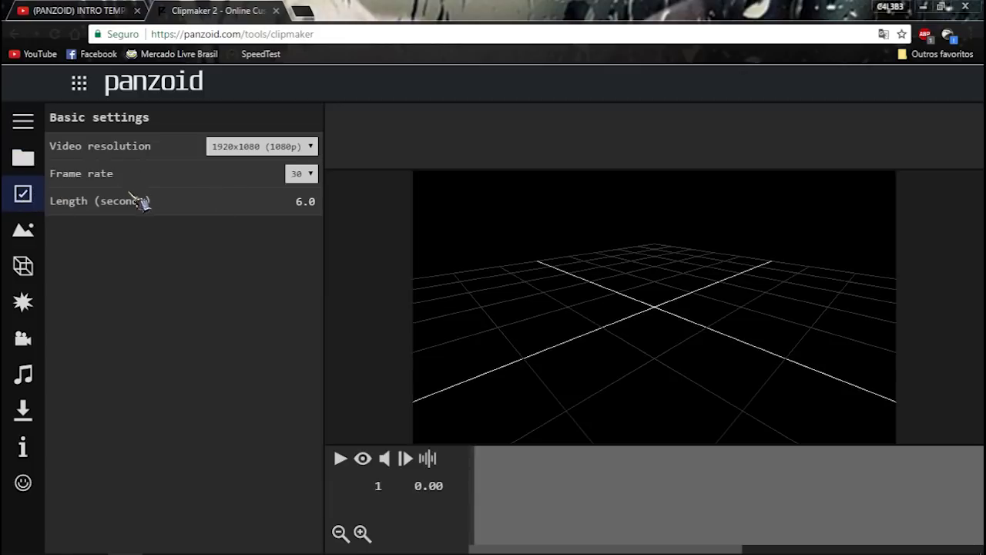
Set the video's frame rate to 60
{"action": "left_click", "coordinate": [311, 173]}
{"action": "left_click", "coordinate": [303, 191]}
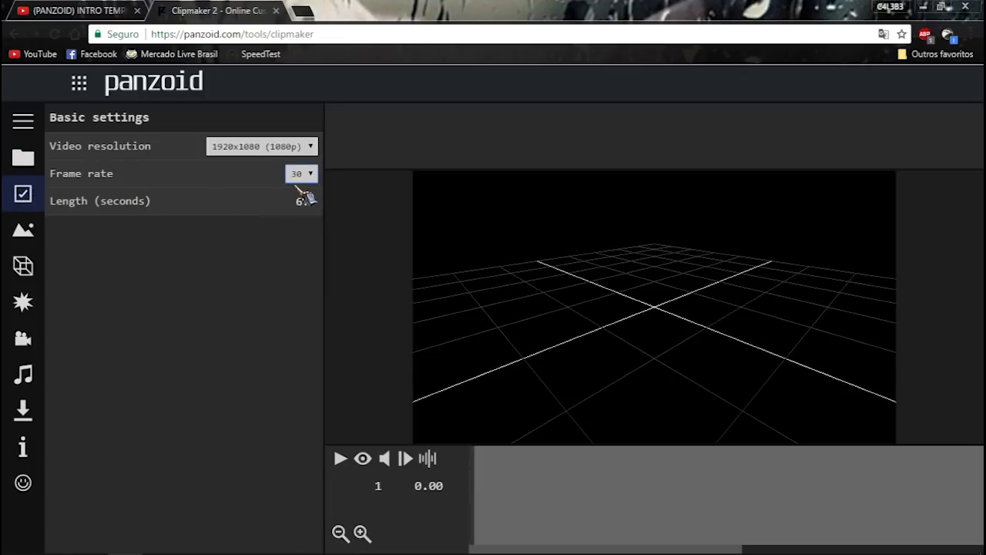
{"action": "left_click", "coordinate": [304, 173]}
{"action": "left_click", "coordinate": [304, 200]}
{"action": "left_click", "coordinate": [305, 177]}
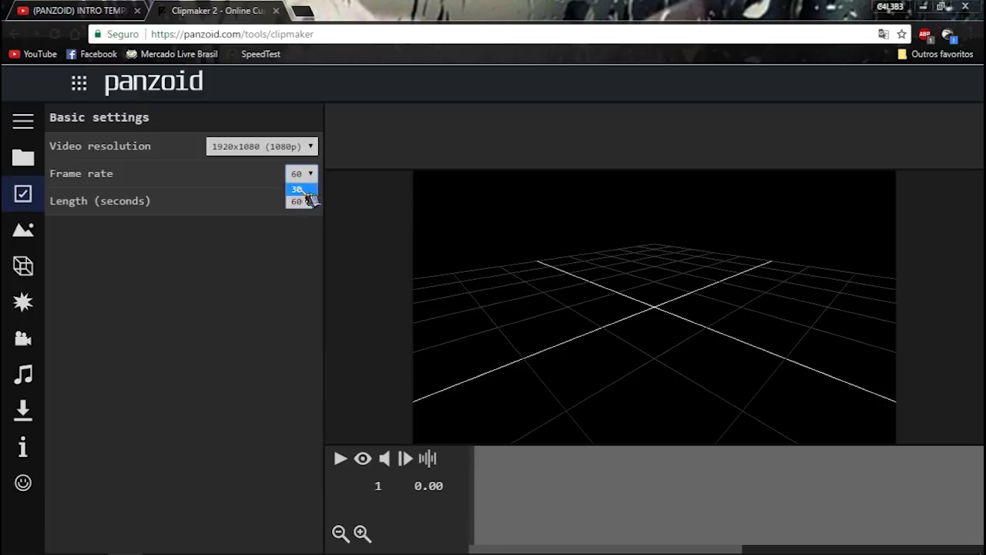
{"action": "left_click", "coordinate": [297, 200]}
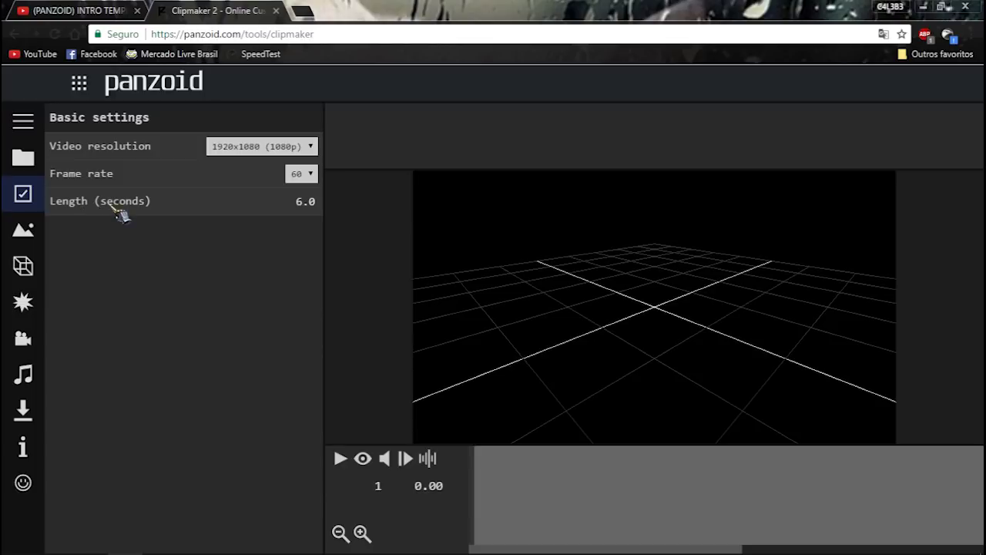
Set the video's length to 11 seconds
{"action": "left_click", "coordinate": [307, 206]}
{"action": "left_click", "coordinate": [232, 193]}
{"action": "left_click", "coordinate": [304, 206]}
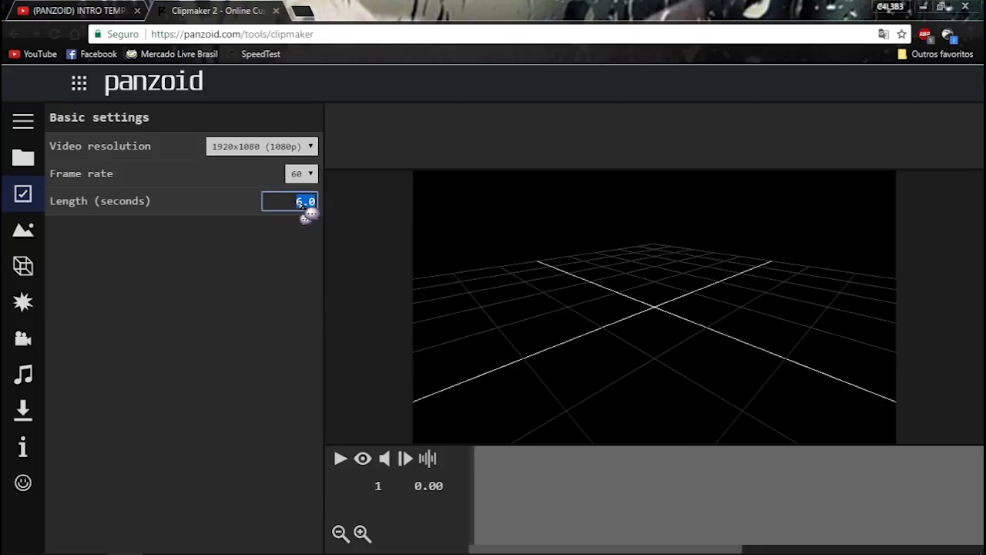
{"action": "left_click", "coordinate": [235, 197]}
{"action": "left_click", "coordinate": [302, 205]}
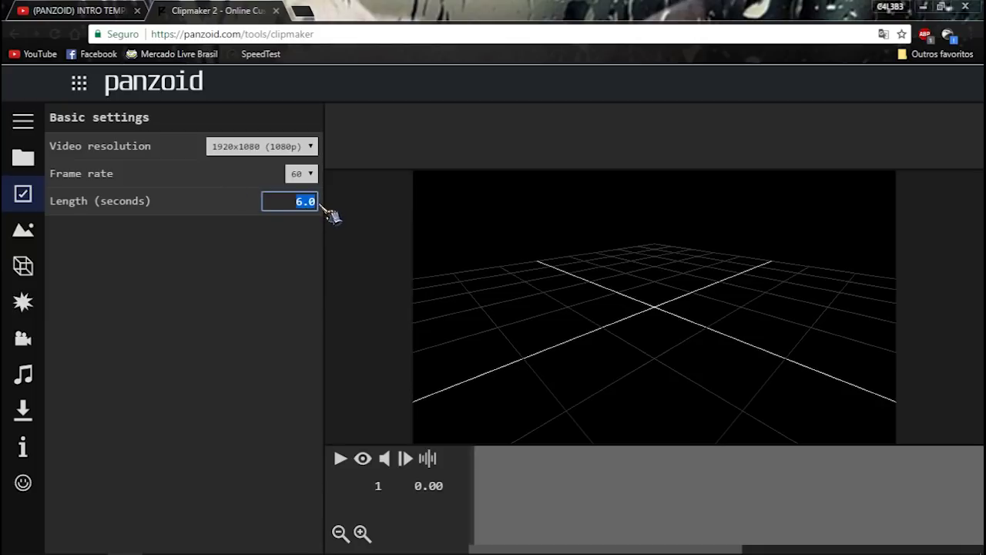
{"action": "type", "text": "11"}
{"action": "key", "text": "Return"}
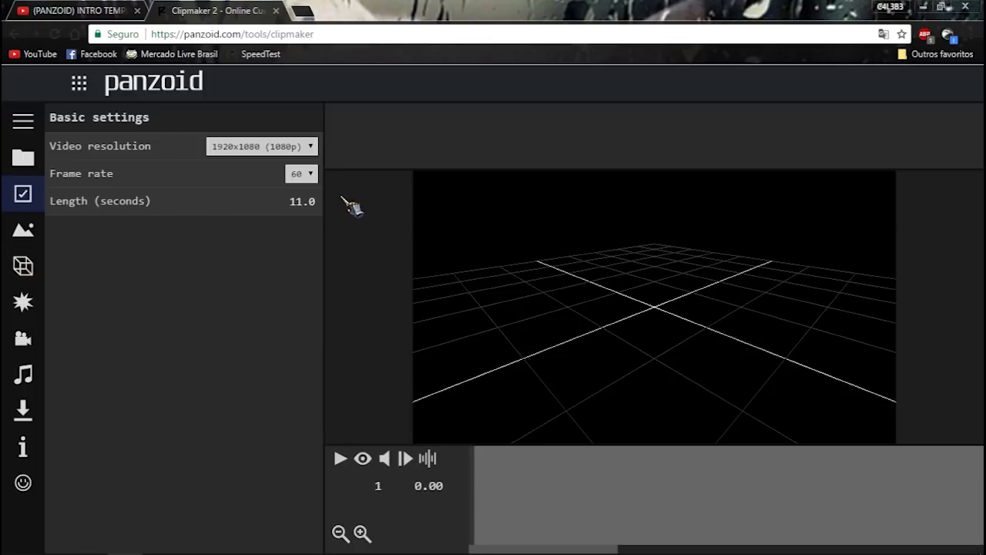
Load INTRO.wav from the desktop as the project's audio track
{"action": "left_click", "coordinate": [29, 269]}
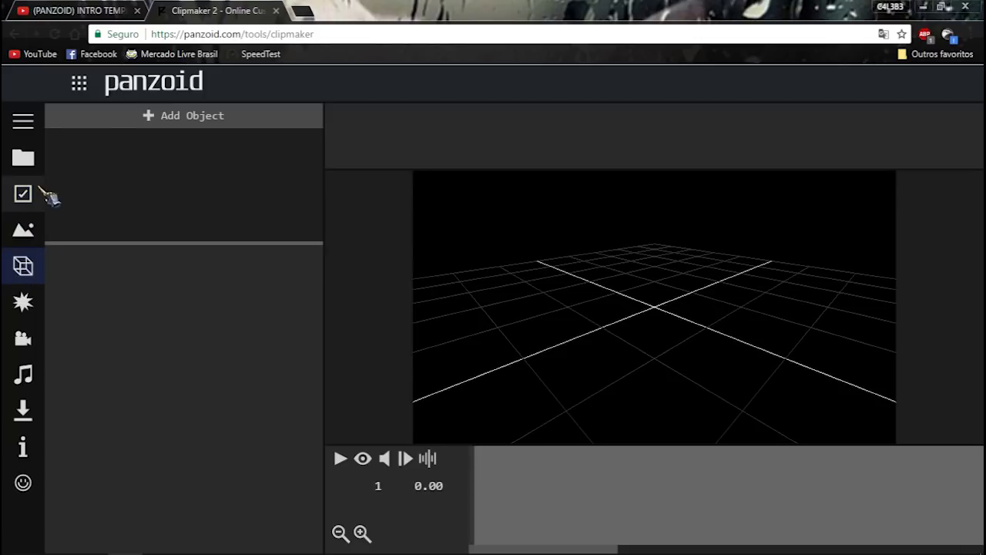
{"action": "left_click", "coordinate": [34, 192]}
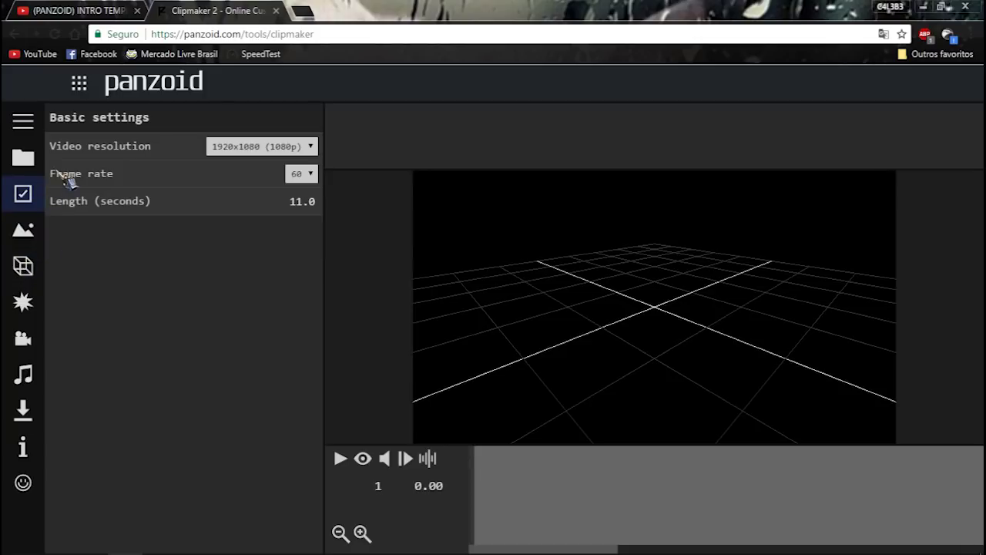
{"action": "left_click", "coordinate": [34, 383]}
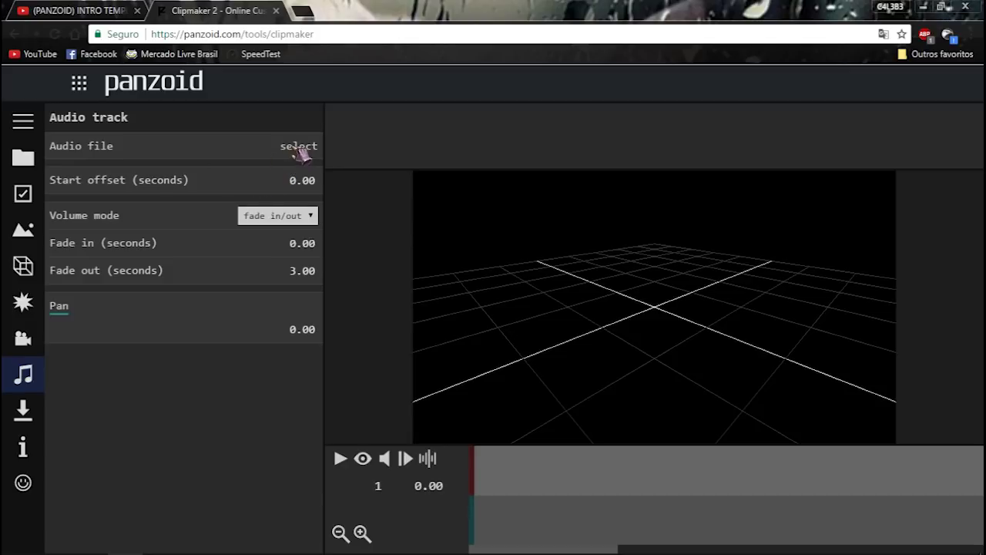
{"action": "left_click", "coordinate": [299, 148]}
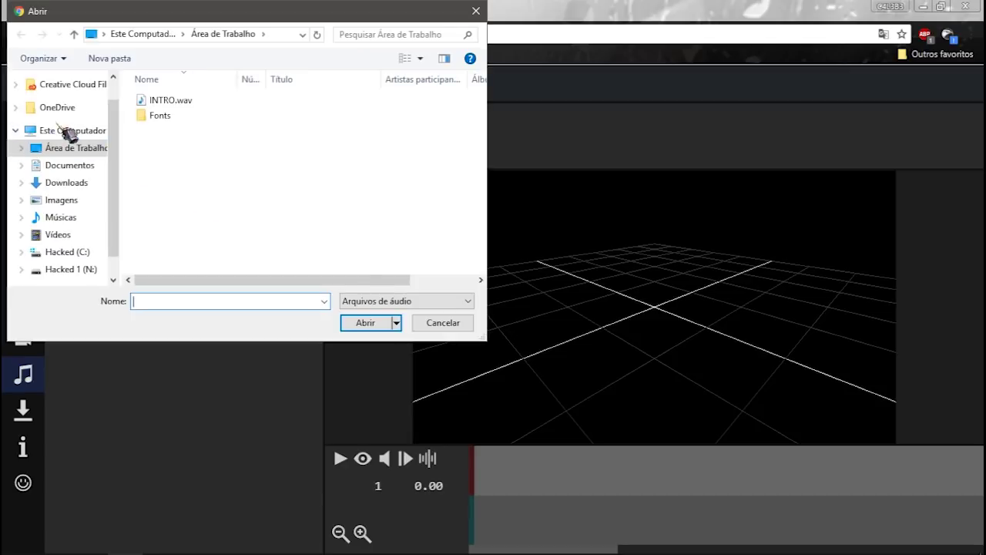
{"action": "double_click", "coordinate": [192, 103]}
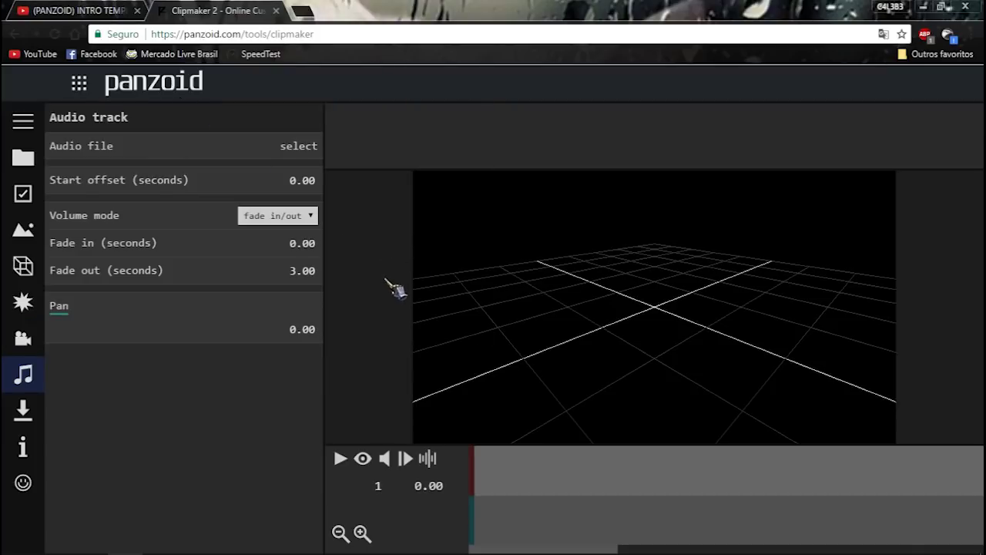
Show the audio waveform on the timeline, play the track from the start and return to the first frame
{"action": "left_click", "coordinate": [428, 458]}
{"action": "left_click_drag", "start_coordinate": [606, 470], "coordinate": [679, 491]}
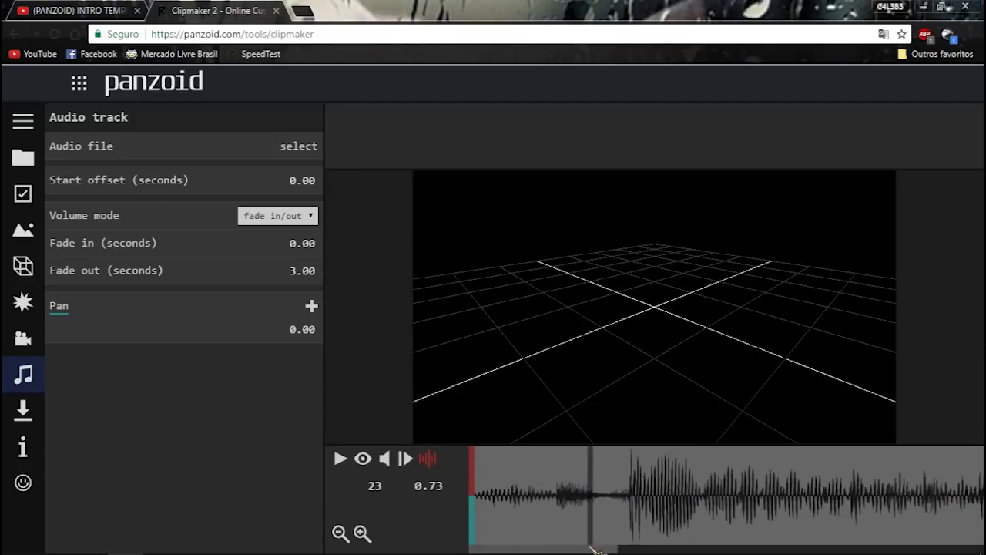
{"action": "left_click_drag", "start_coordinate": [590, 547], "coordinate": [282, 533]}
{"action": "left_click", "coordinate": [474, 491]}
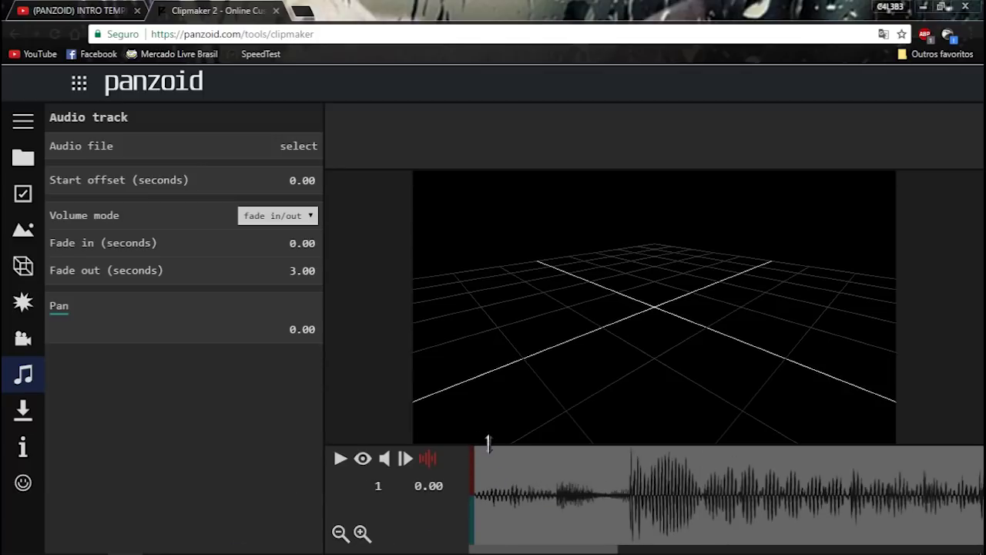
{"action": "key", "text": "space"}
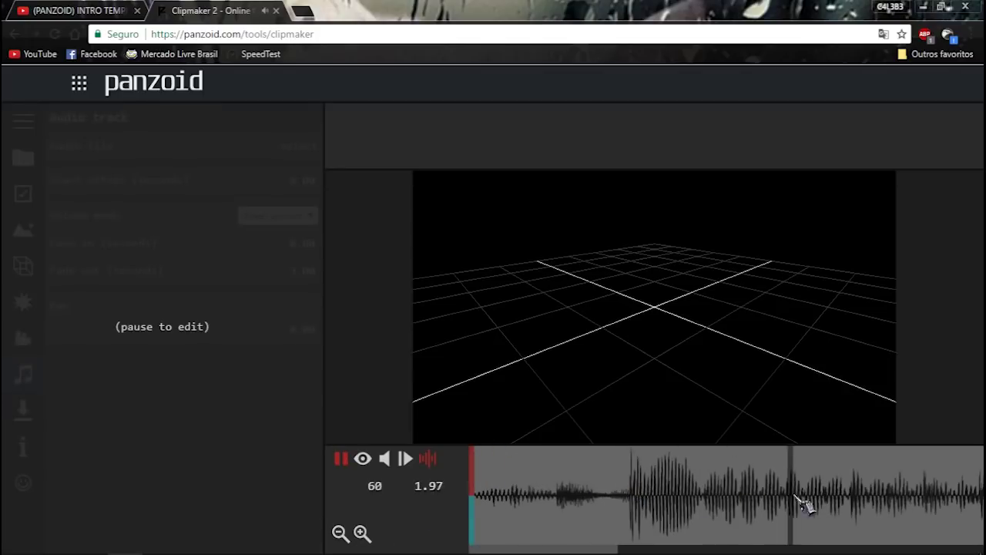
{"action": "left_click_drag", "start_coordinate": [862, 475], "coordinate": [258, 454]}
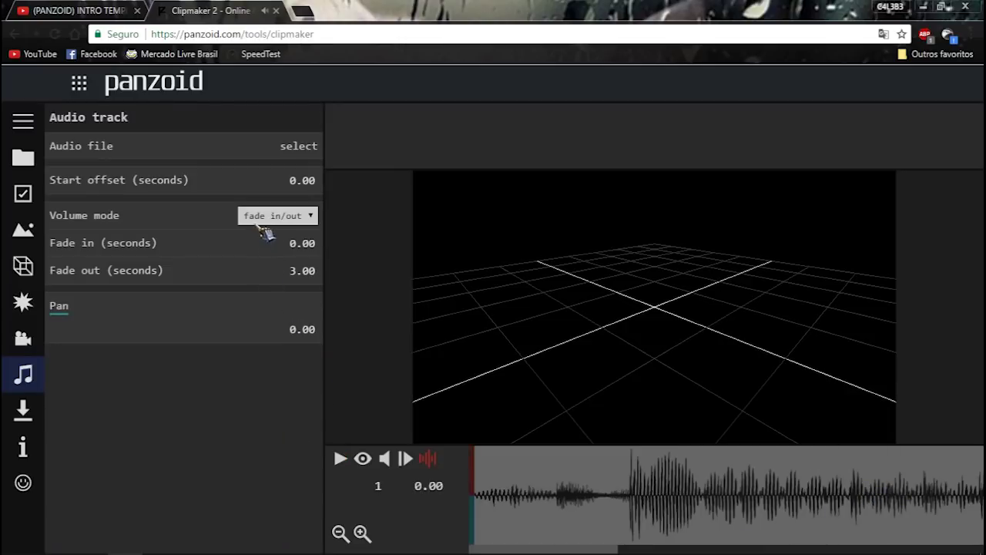
{"action": "left_click", "coordinate": [23, 337]}
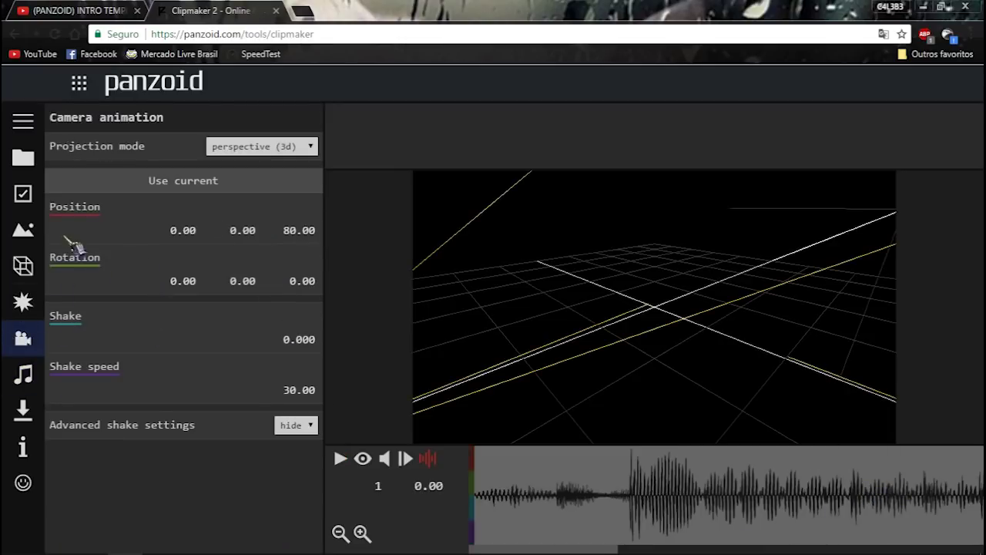
{"action": "left_click", "coordinate": [28, 269]}
{"action": "left_click", "coordinate": [23, 230]}
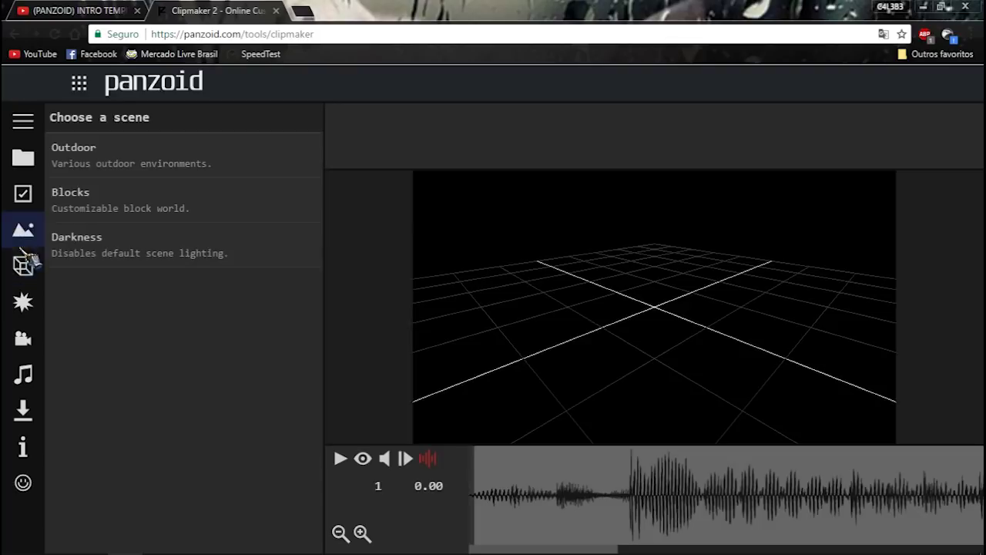
Add a Rectangle shape object to the scene and select it
{"action": "left_click", "coordinate": [28, 270]}
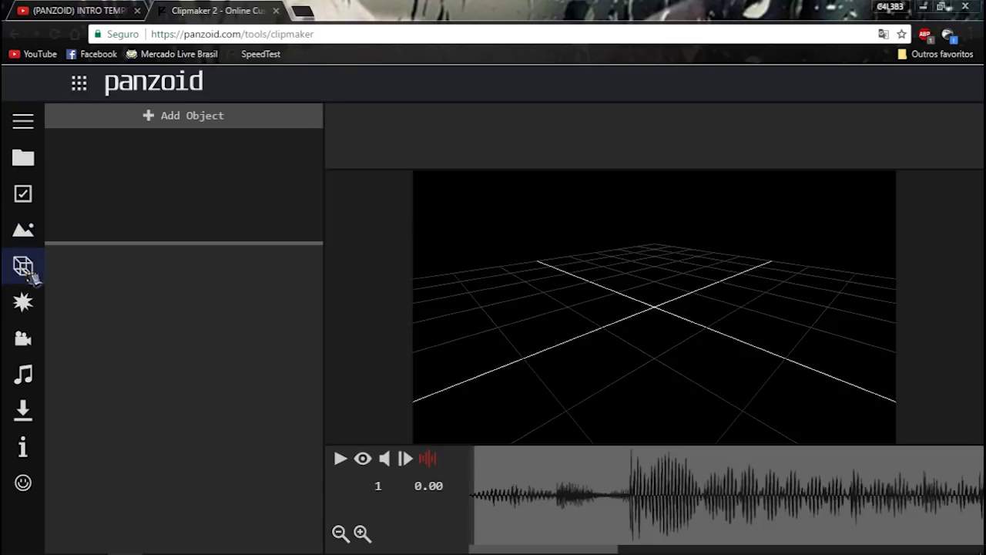
{"action": "left_click", "coordinate": [181, 117]}
{"action": "left_click", "coordinate": [96, 182]}
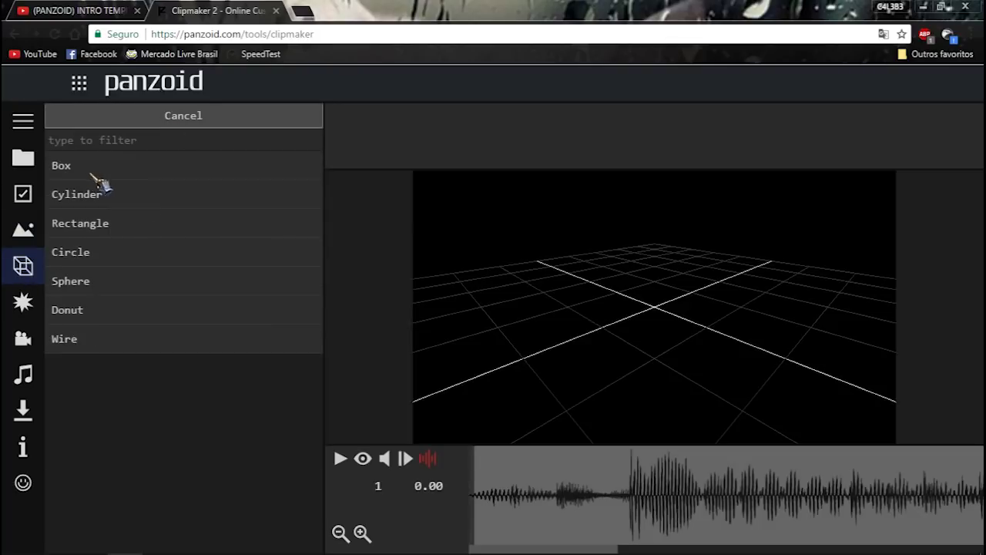
{"action": "left_click", "coordinate": [80, 225]}
{"action": "left_click", "coordinate": [170, 145]}
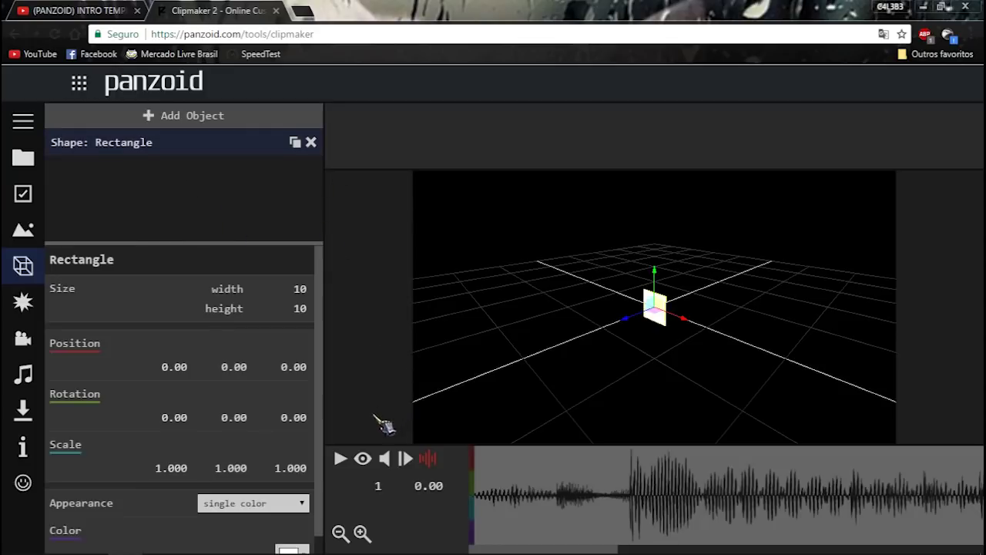
Set the rectangle's width and height to 100
{"action": "left_click_drag", "start_coordinate": [531, 372], "coordinate": [631, 315]}
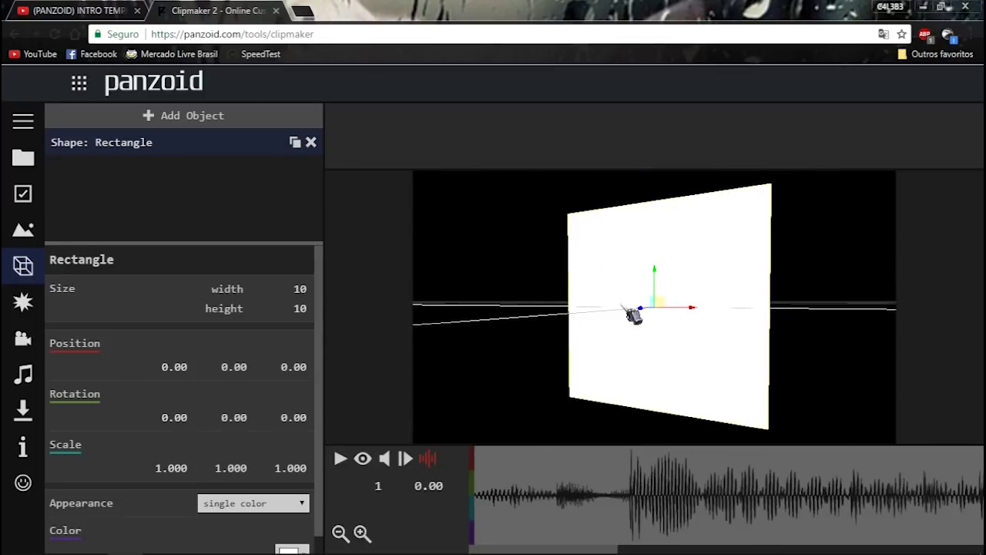
{"action": "left_click", "coordinate": [304, 289]}
{"action": "type", "text": "100"}
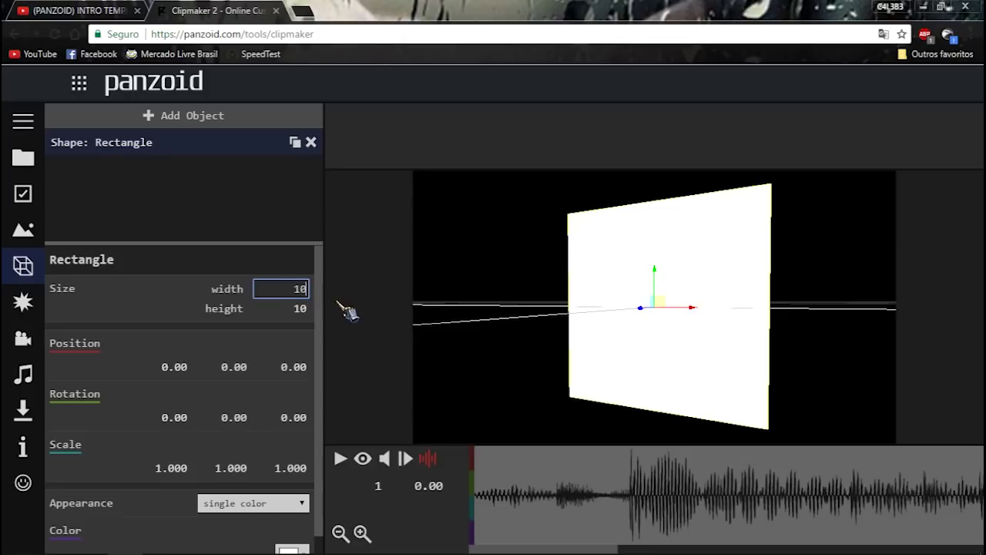
{"action": "key", "text": "Return"}
{"action": "left_click", "coordinate": [303, 308]}
{"action": "type", "text": "100"}
{"action": "key", "text": "Return"}
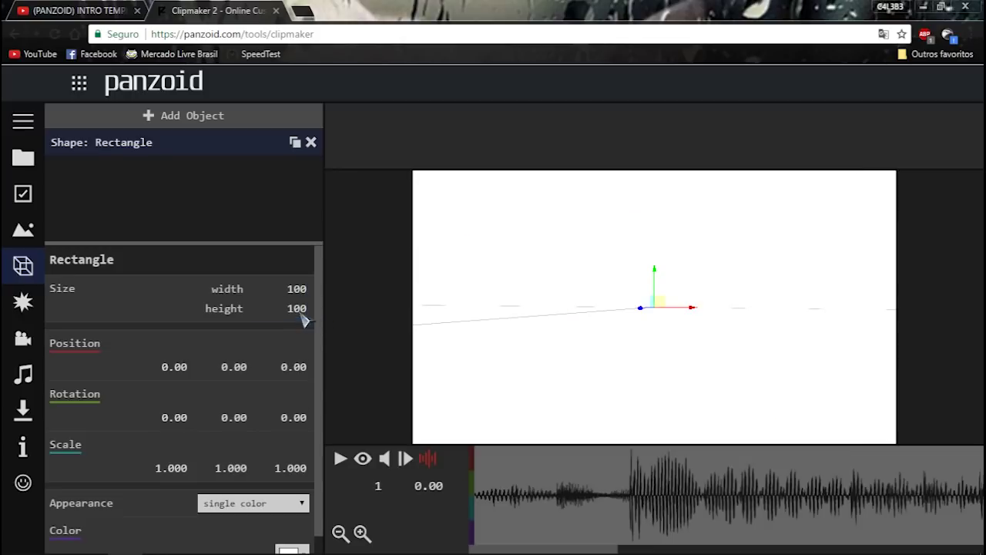
Change the rectangle's appearance from single color to custom
{"action": "scroll", "coordinate": [258, 370], "scroll_direction": "down", "scroll_amount": 1}
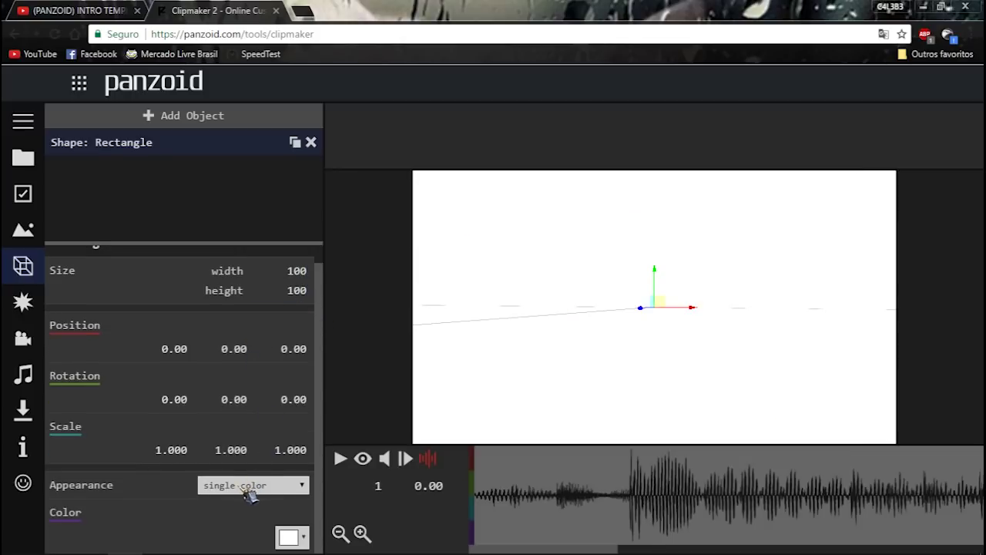
{"action": "left_click", "coordinate": [249, 492]}
{"action": "left_click", "coordinate": [223, 469]}
{"action": "scroll", "coordinate": [242, 470], "scroll_direction": "down", "scroll_amount": 4}
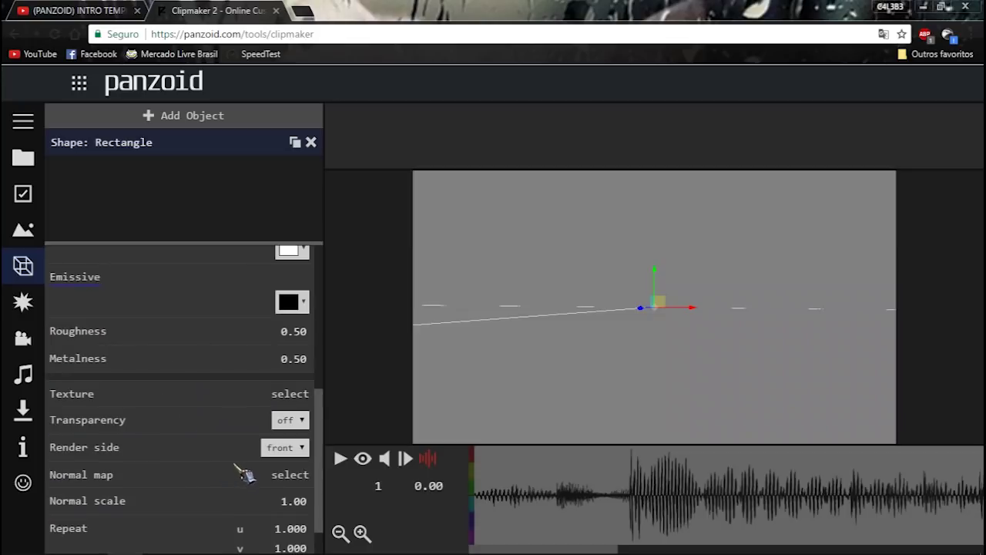
{"action": "scroll", "coordinate": [245, 462], "scroll_direction": "up", "scroll_amount": 4}
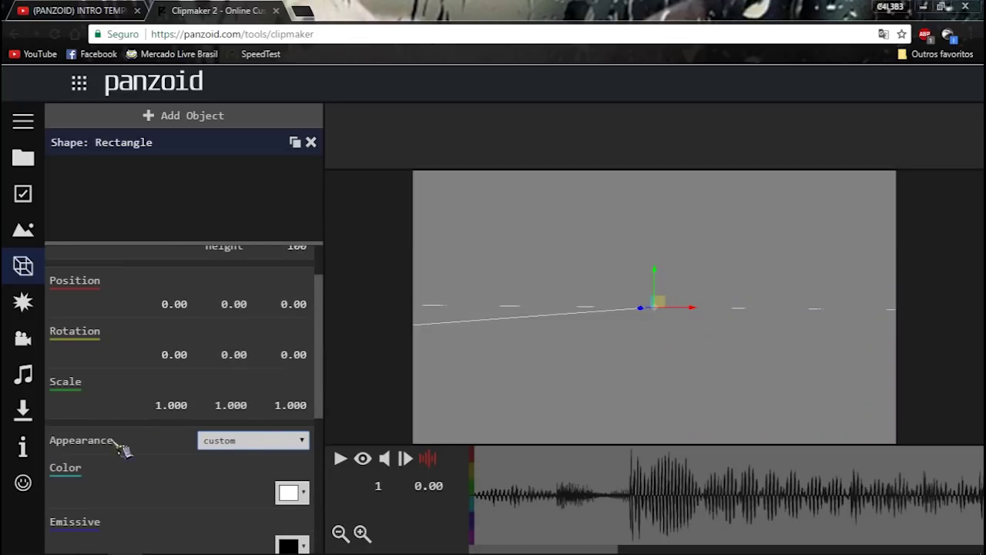
Set the rectangle's metalness to 0
{"action": "scroll", "coordinate": [293, 453], "scroll_direction": "down", "scroll_amount": 1}
{"action": "scroll", "coordinate": [296, 439], "scroll_direction": "down", "scroll_amount": 2}
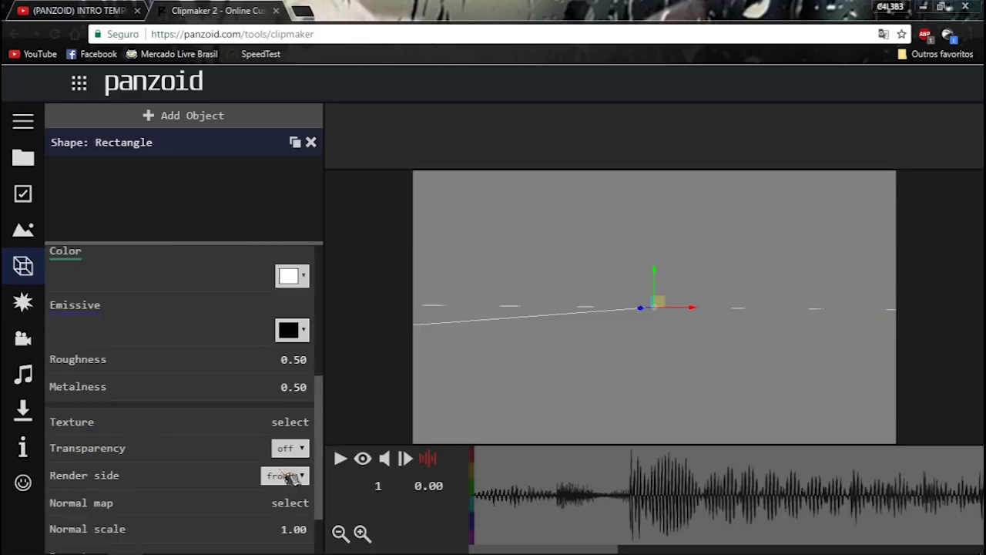
{"action": "left_click", "coordinate": [291, 387]}
{"action": "type", "text": "0"}
{"action": "key", "text": "Return"}
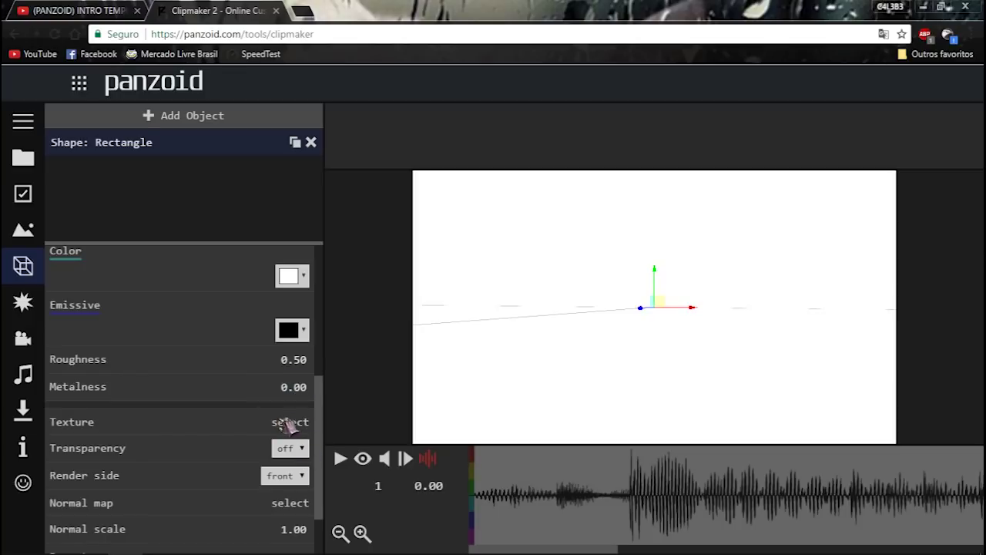
Apply the image Cartoon Dorgas.png as the rectangle's texture and preview it through the camera
{"action": "left_click", "coordinate": [291, 422]}
{"action": "left_click", "coordinate": [258, 127]}
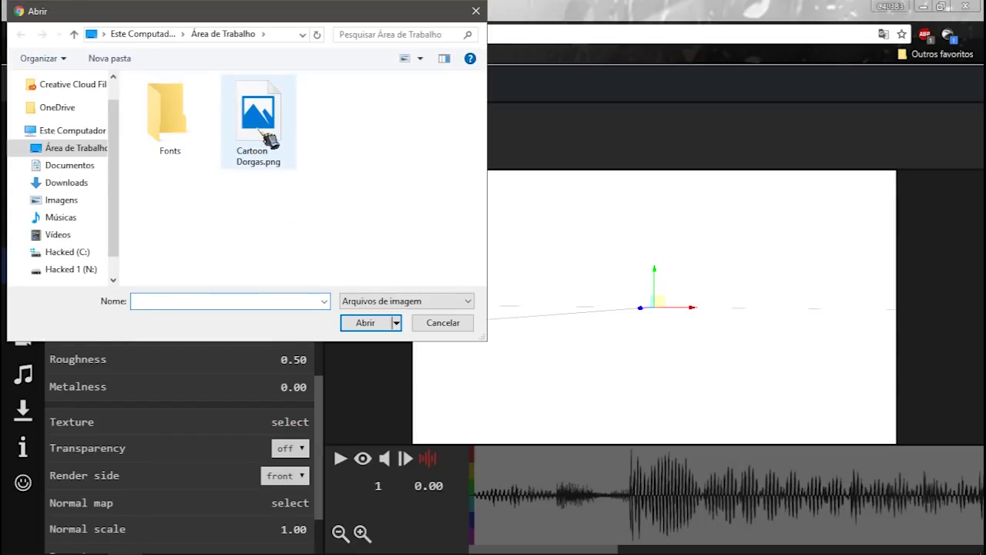
{"action": "right_click", "coordinate": [261, 125]}
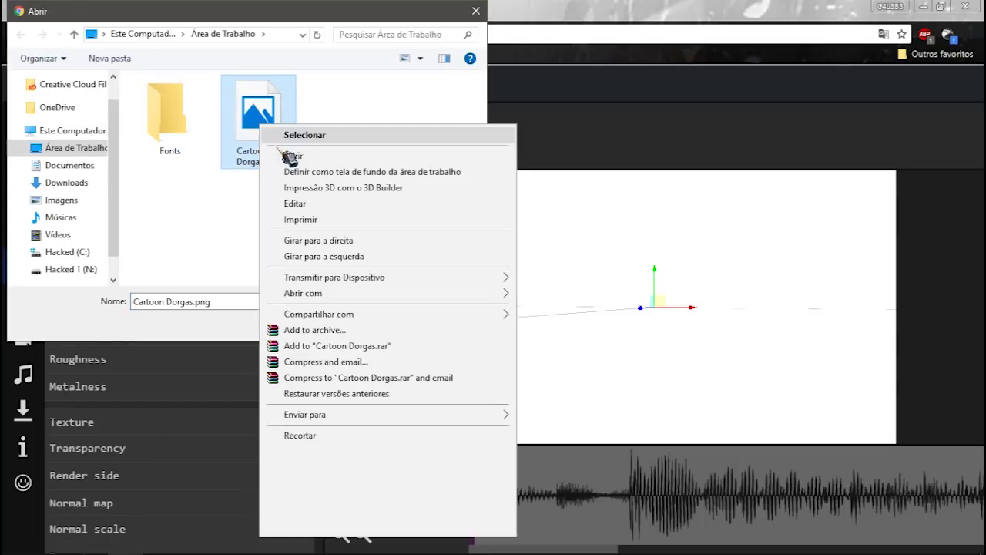
{"action": "left_click", "coordinate": [296, 157]}
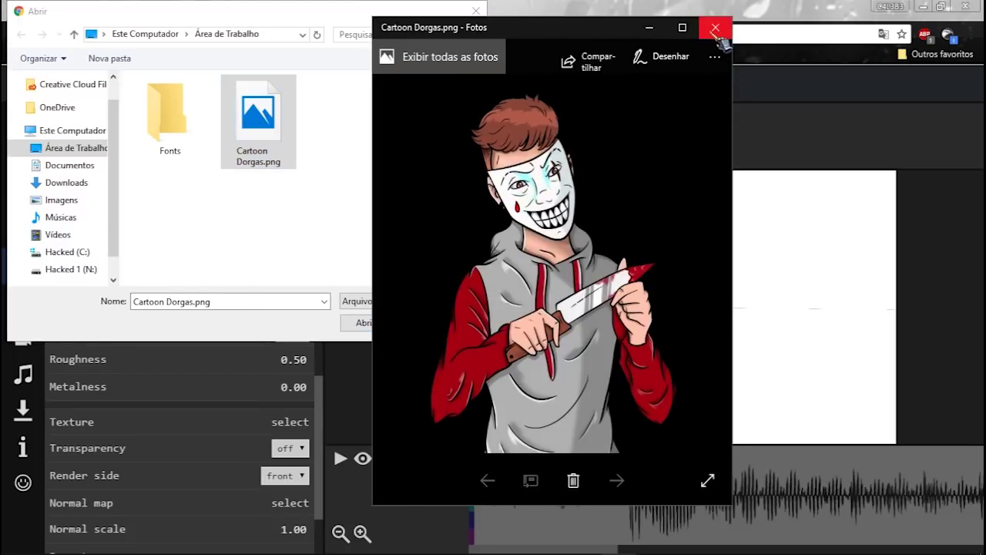
{"action": "left_click", "coordinate": [716, 28]}
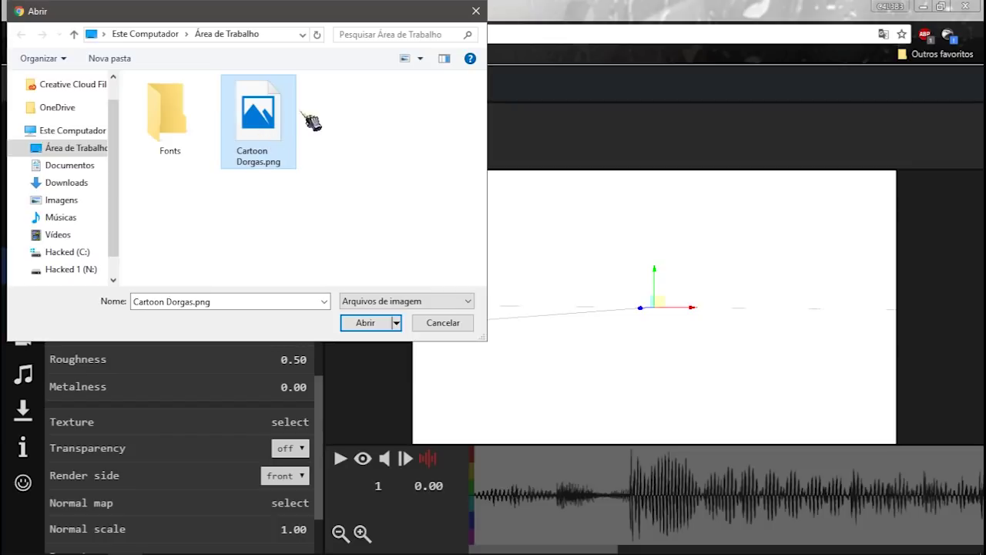
{"action": "double_click", "coordinate": [278, 132]}
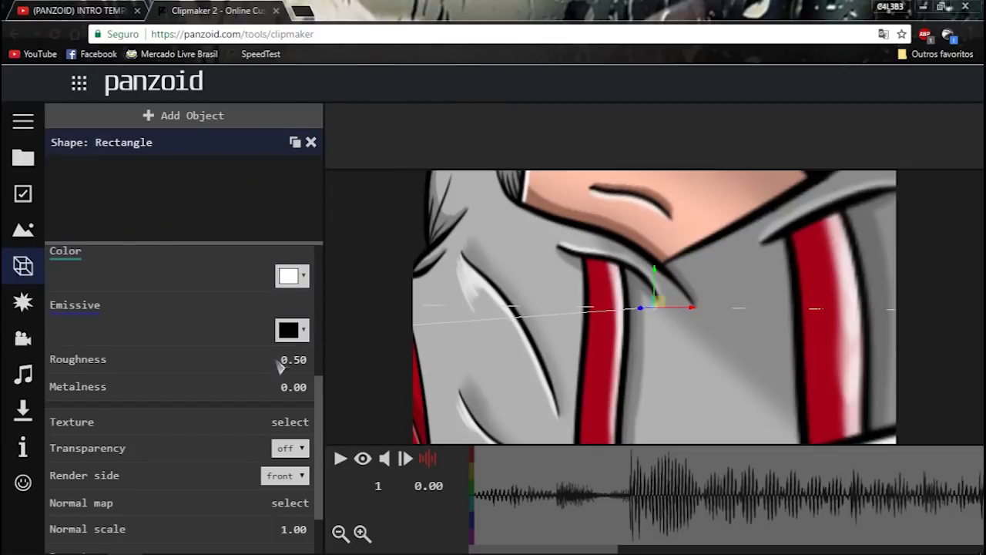
{"action": "left_click", "coordinate": [362, 458]}
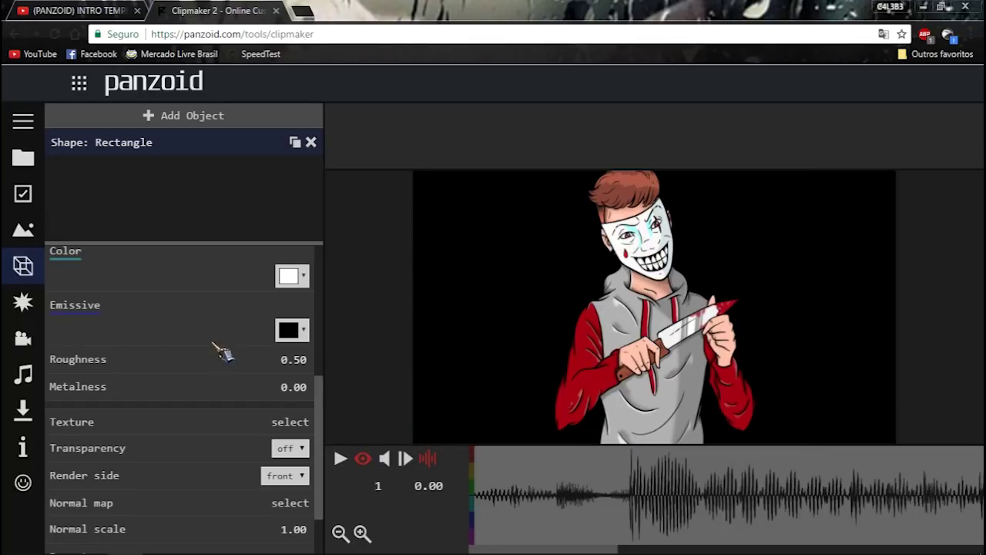
Switch on transparency for the textured rectangle
{"action": "mouse_move", "coordinate": [296, 394]}
{"action": "left_mouse_down"}
{"action": "mouse_move", "coordinate": [432, 394]}
{"action": "mouse_move", "coordinate": [473, 375]}
{"action": "mouse_move", "coordinate": [133, 352]}
{"action": "left_mouse_up"}
{"action": "mouse_move", "coordinate": [291, 390]}
{"action": "left_mouse_down"}
{"action": "mouse_move", "coordinate": [280, 396]}
{"action": "mouse_move", "coordinate": [9, 363]}
{"action": "left_mouse_up"}
{"action": "scroll", "coordinate": [285, 370], "scroll_direction": "down", "scroll_amount": 1}
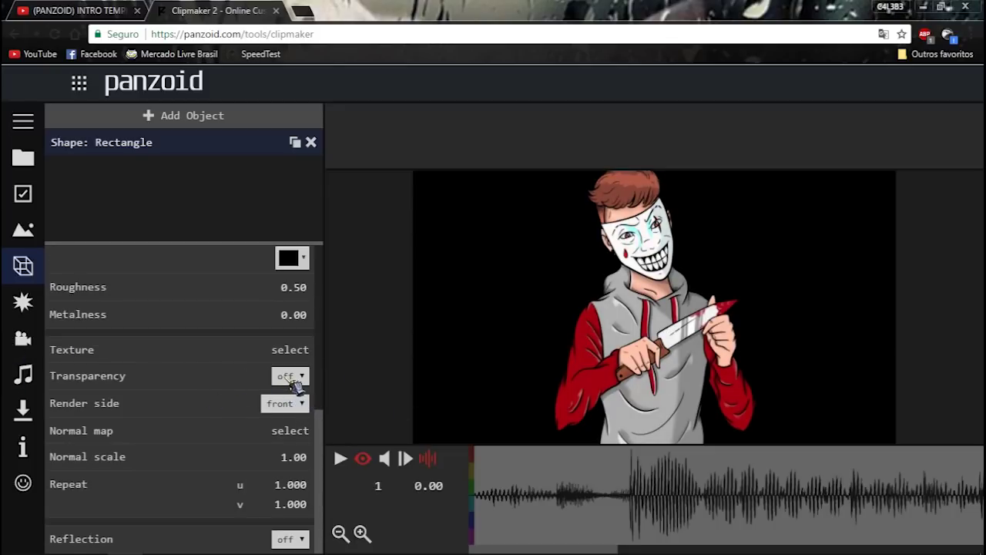
{"action": "left_click", "coordinate": [294, 379]}
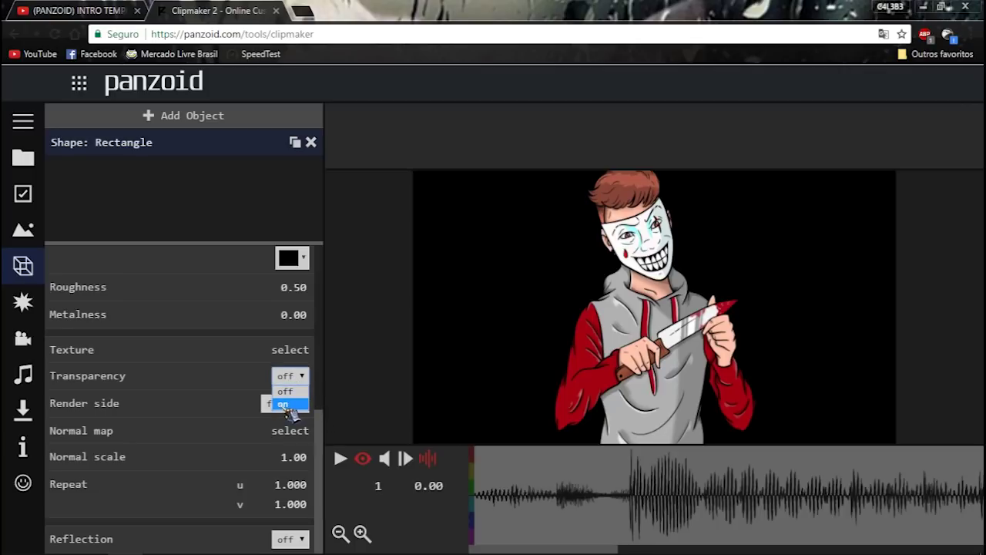
{"action": "left_click", "coordinate": [285, 405]}
Check both sides of the textured rectangle in the free view and duplicate the rectangle
{"action": "left_click", "coordinate": [362, 458]}
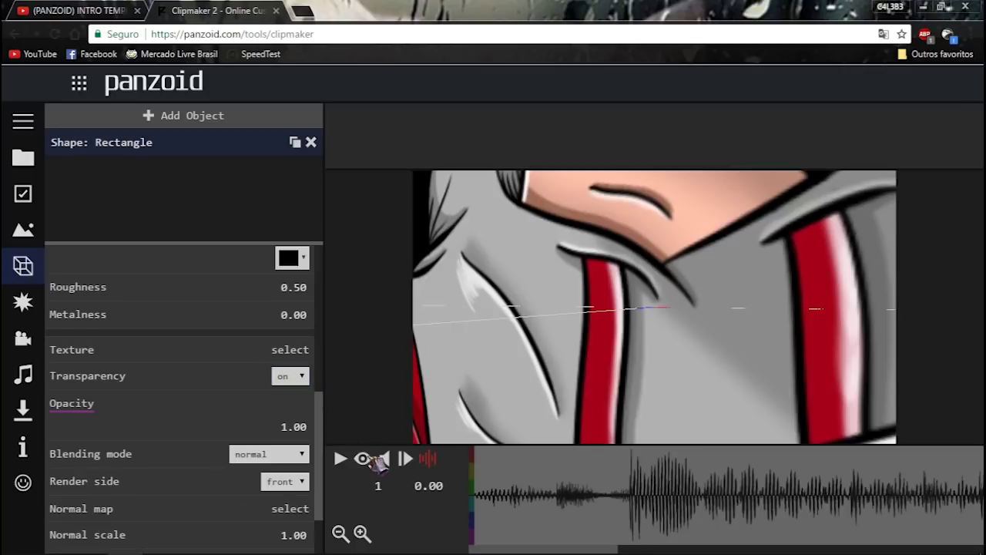
{"action": "scroll", "coordinate": [679, 338], "scroll_direction": "down", "scroll_amount": 4}
{"action": "left_click_drag", "start_coordinate": [678, 345], "coordinate": [424, 285]}
{"action": "scroll", "coordinate": [251, 392], "scroll_direction": "down", "scroll_amount": 1}
{"action": "scroll", "coordinate": [254, 350], "scroll_direction": "up", "scroll_amount": 2}
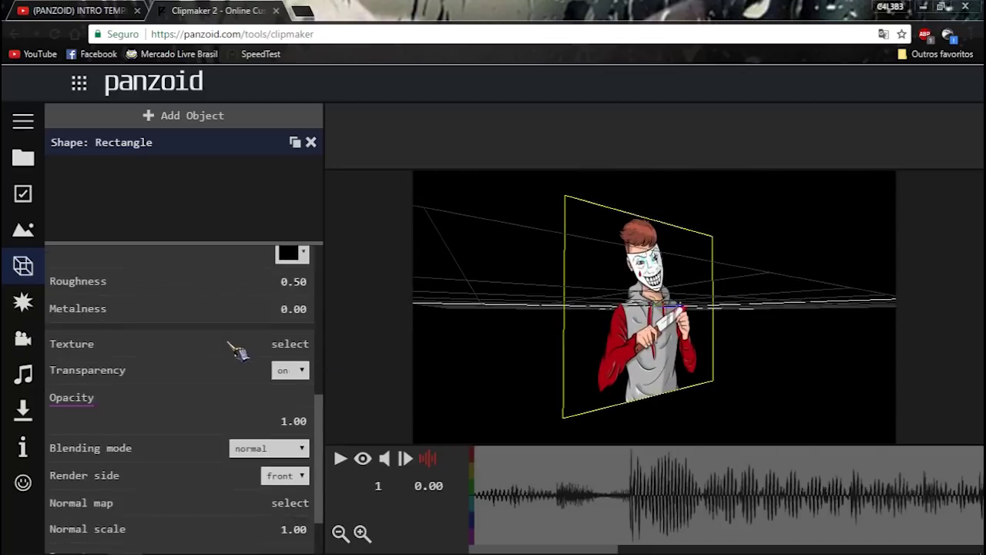
{"action": "left_click_drag", "start_coordinate": [504, 330], "coordinate": [385, 369]}
{"action": "scroll", "coordinate": [293, 254], "scroll_direction": "up", "scroll_amount": 4}
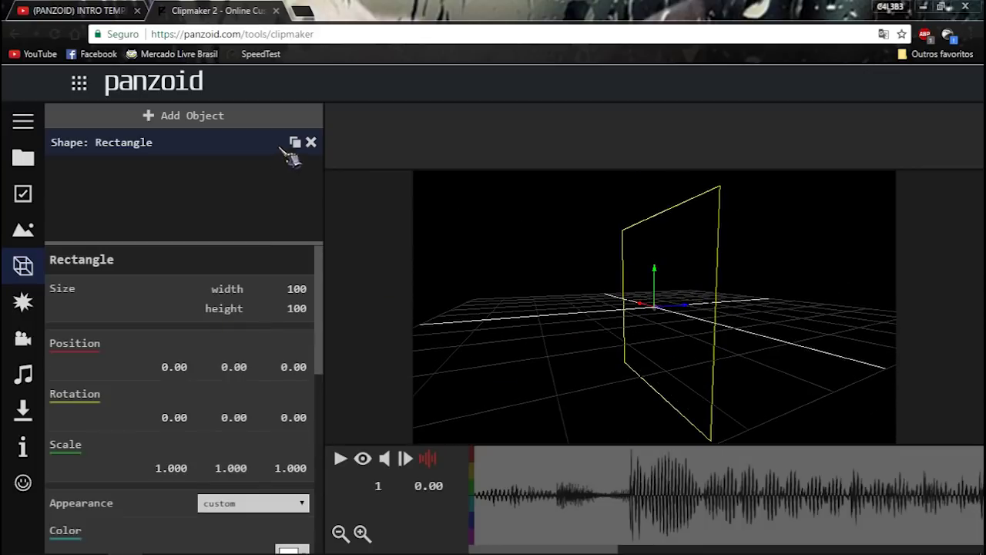
{"action": "left_click", "coordinate": [295, 143]}
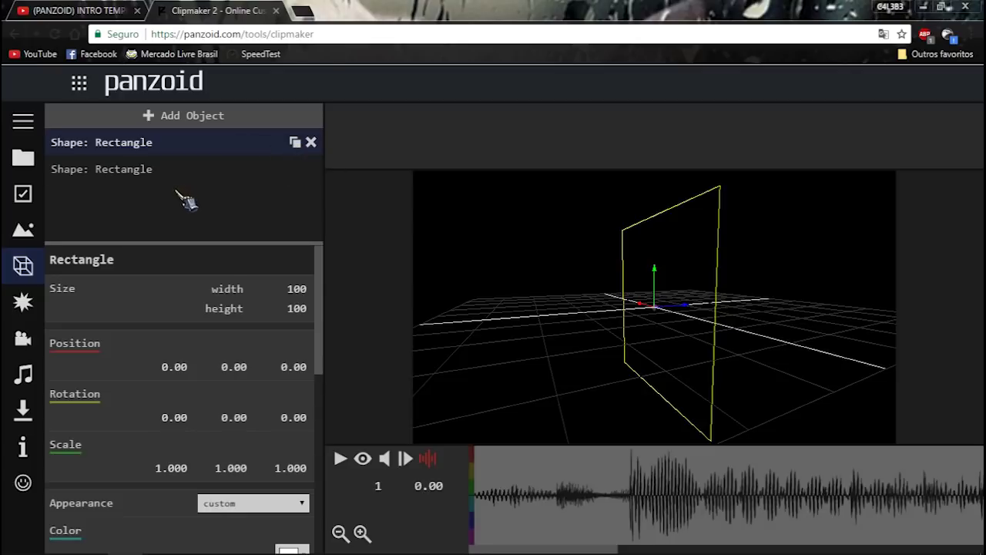
Set the render side of the second rectangle in the object list to back
{"action": "left_click", "coordinate": [158, 172]}
{"action": "scroll", "coordinate": [289, 350], "scroll_direction": "down", "scroll_amount": 3}
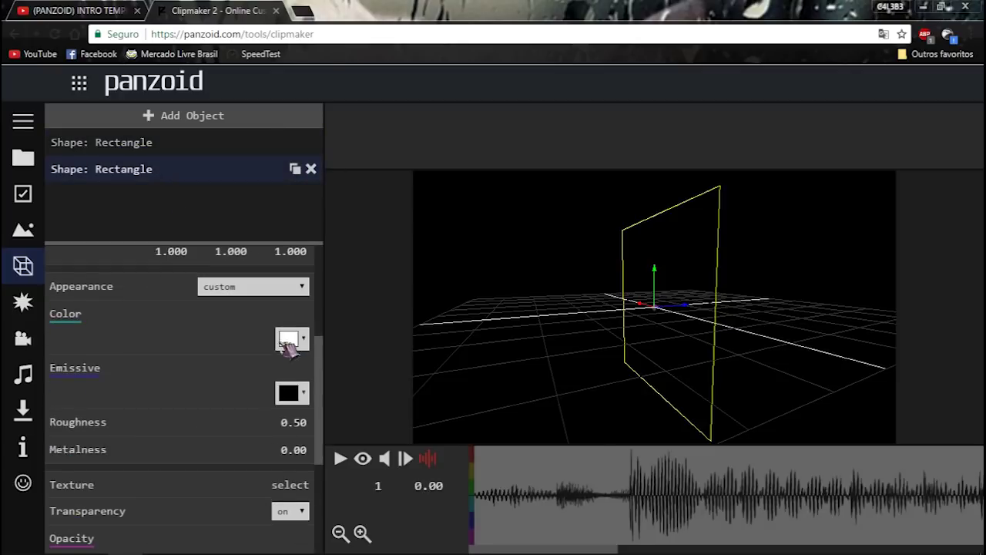
{"action": "scroll", "coordinate": [282, 390], "scroll_direction": "down", "scroll_amount": 3}
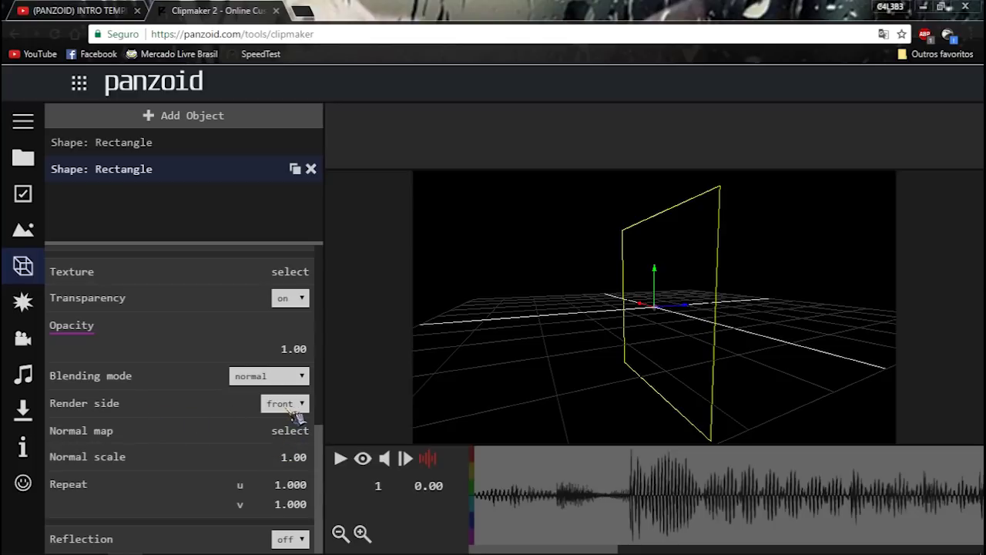
{"action": "left_click", "coordinate": [299, 417]}
{"action": "left_click", "coordinate": [279, 430]}
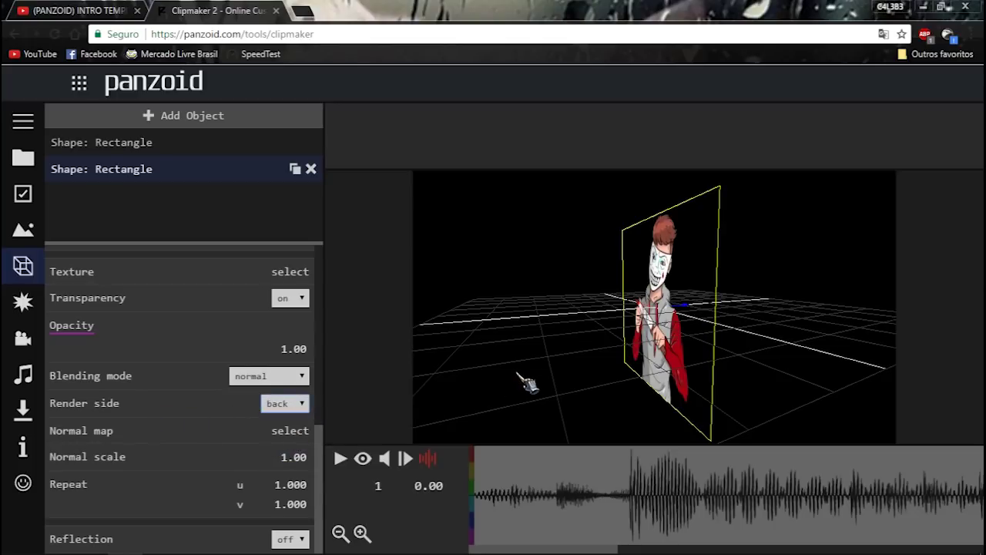
{"action": "left_click_drag", "start_coordinate": [528, 385], "coordinate": [668, 399]}
{"action": "scroll", "coordinate": [171, 393], "scroll_direction": "up", "scroll_amount": 5}
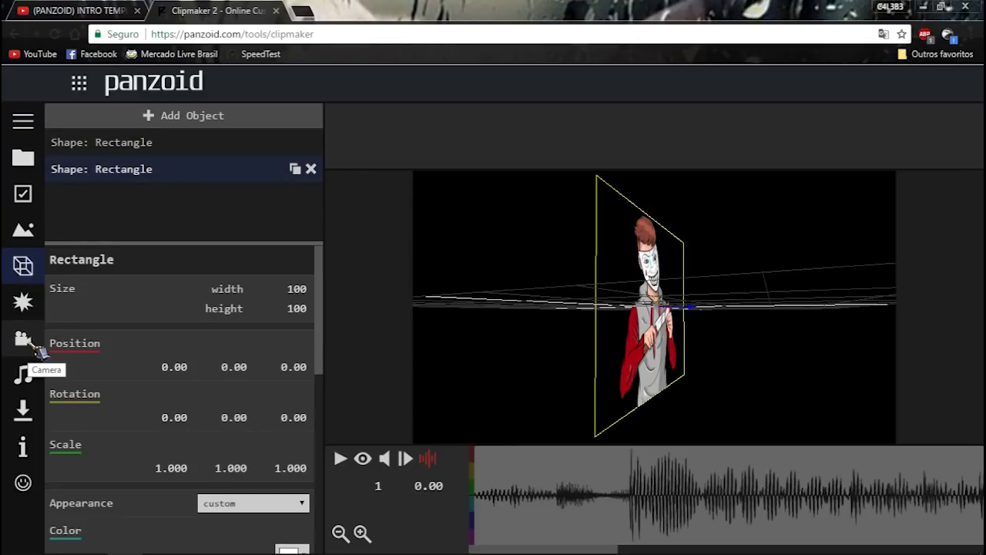
Return to the camera preview and add a Duplicate effect to the scene
{"action": "left_click", "coordinate": [32, 305]}
{"action": "left_click_drag", "start_coordinate": [705, 346], "coordinate": [402, 382]}
{"action": "left_click", "coordinate": [363, 460]}
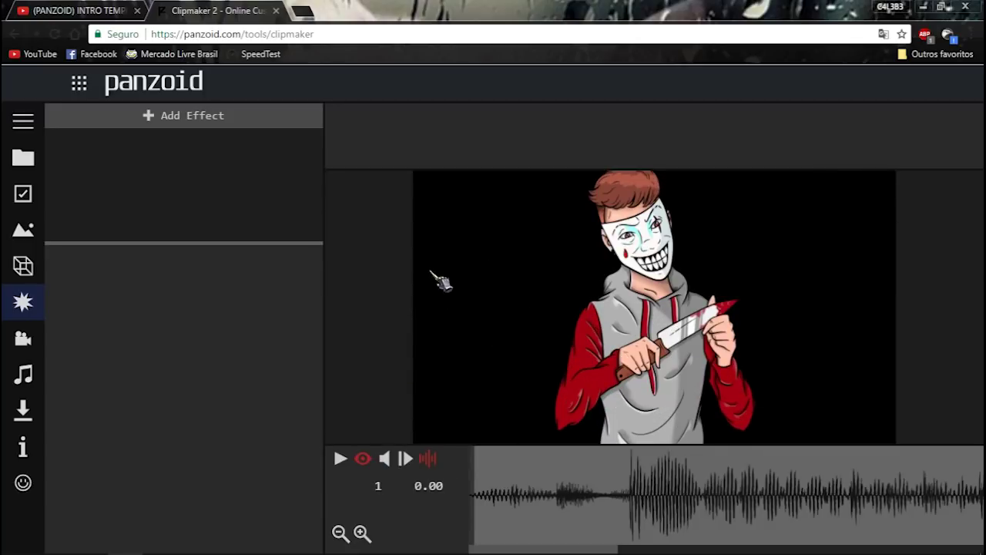
{"action": "left_click", "coordinate": [164, 123]}
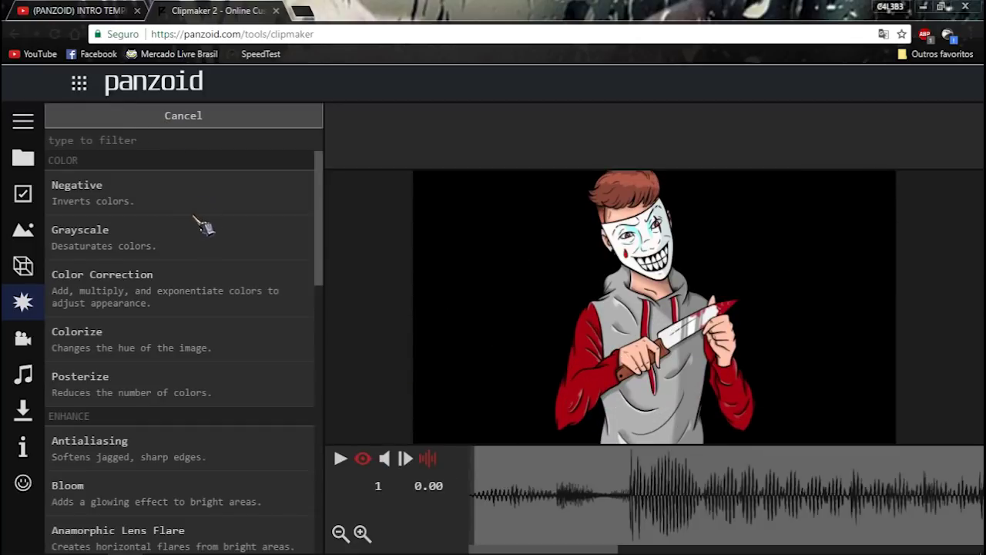
{"action": "scroll", "coordinate": [168, 308], "scroll_direction": "down", "scroll_amount": 10}
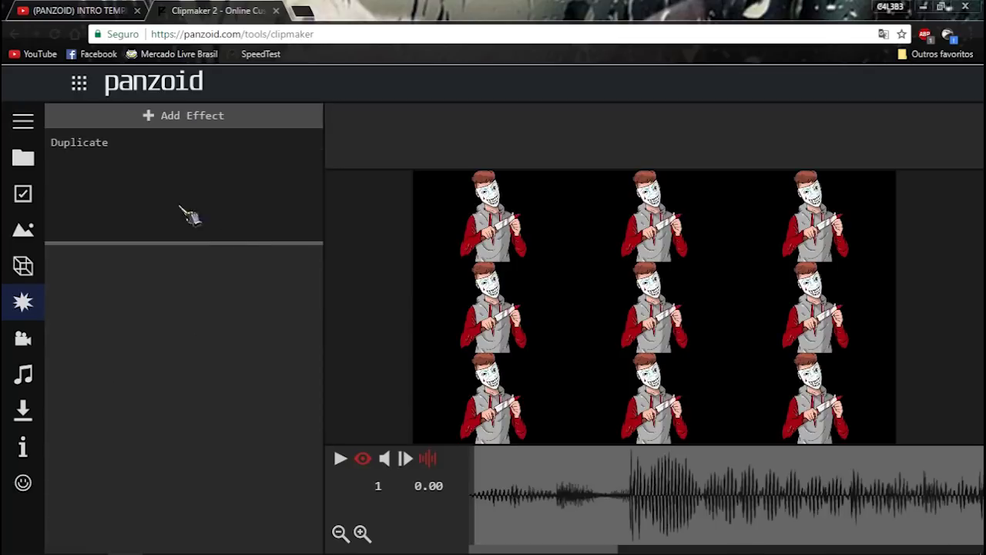
Set the Duplicate effect's multiplier to 1
{"action": "left_click", "coordinate": [124, 145]}
{"action": "left_click", "coordinate": [305, 334]}
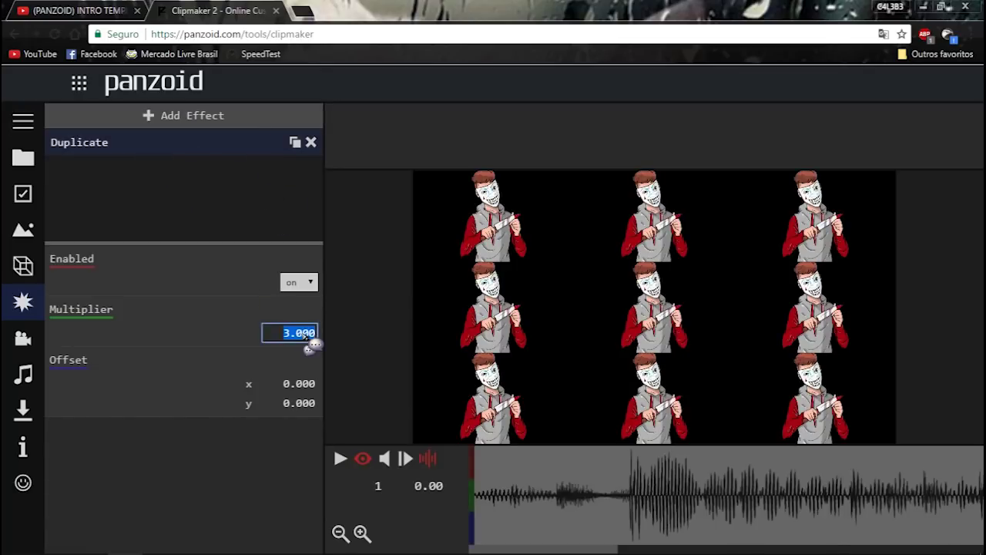
{"action": "type", "text": "1"}
{"action": "key", "text": "Return"}
Add keyframes for the Duplicate effect's multiplier at frames 30 and 31, where the beat starts
{"action": "left_click_drag", "start_coordinate": [526, 500], "coordinate": [325, 475]}
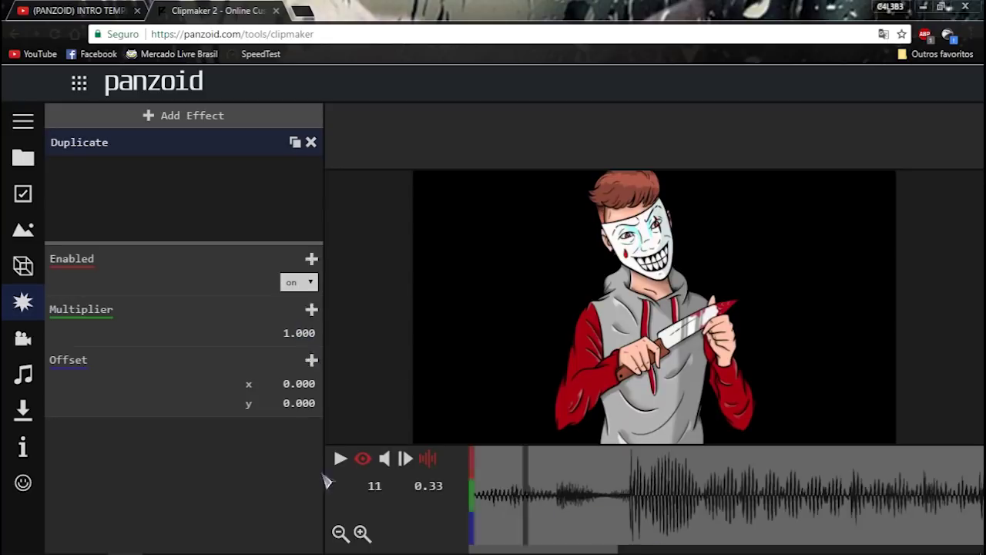
{"action": "left_click_drag", "start_coordinate": [536, 482], "coordinate": [632, 471]}
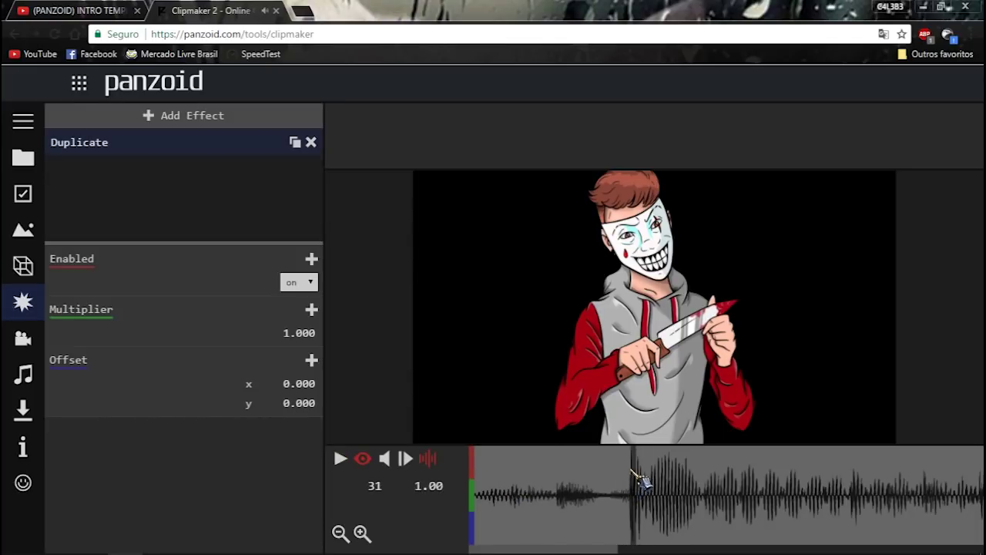
{"action": "left_click", "coordinate": [312, 309]}
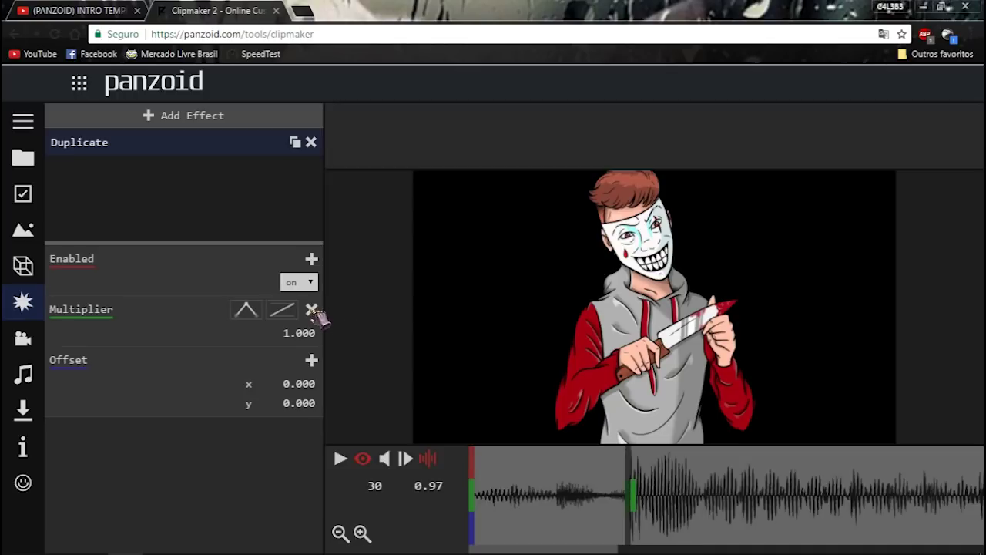
{"action": "key", "text": "Right"}
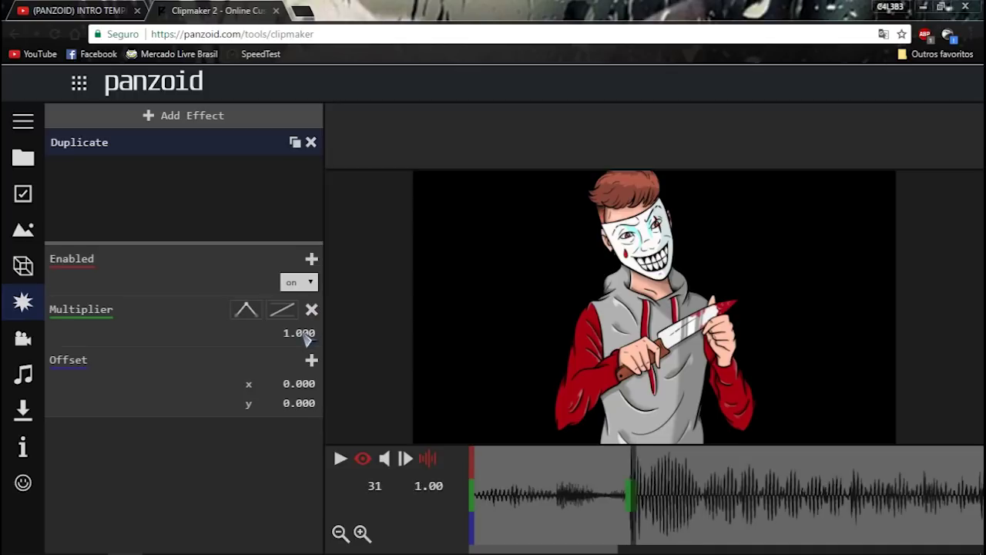
Set the Duplicate multiplier to 0.7 at frame 31 and play back the beat near one second
{"action": "left_click_drag", "start_coordinate": [309, 337], "coordinate": [270, 347]}
{"action": "key", "text": "BackSpace"}
{"action": "key", "text": "BackSpace"}
{"action": "key", "text": "BackSpace"}
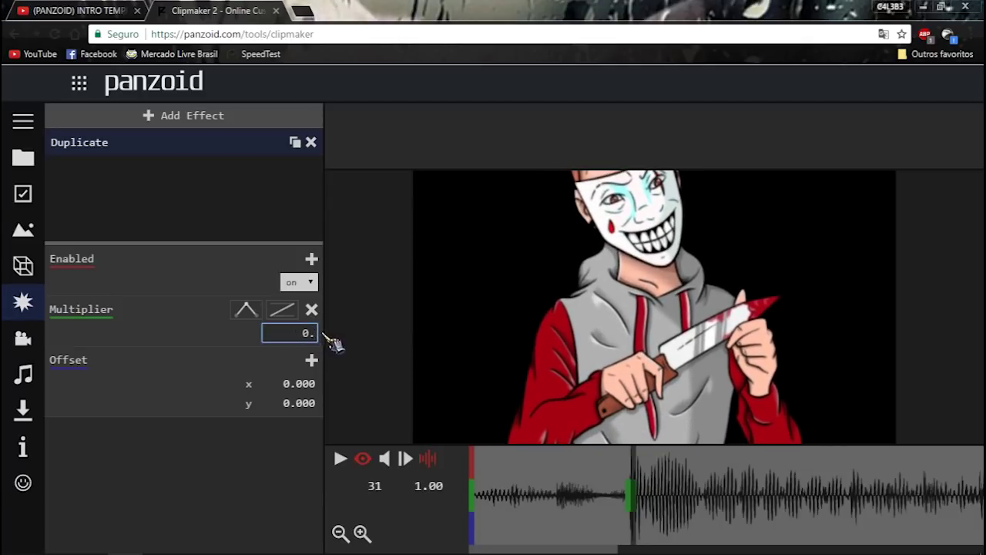
{"action": "type", "text": "7"}
{"action": "left_click", "coordinate": [426, 390]}
{"action": "left_click", "coordinate": [583, 476]}
{"action": "key", "text": "space"}
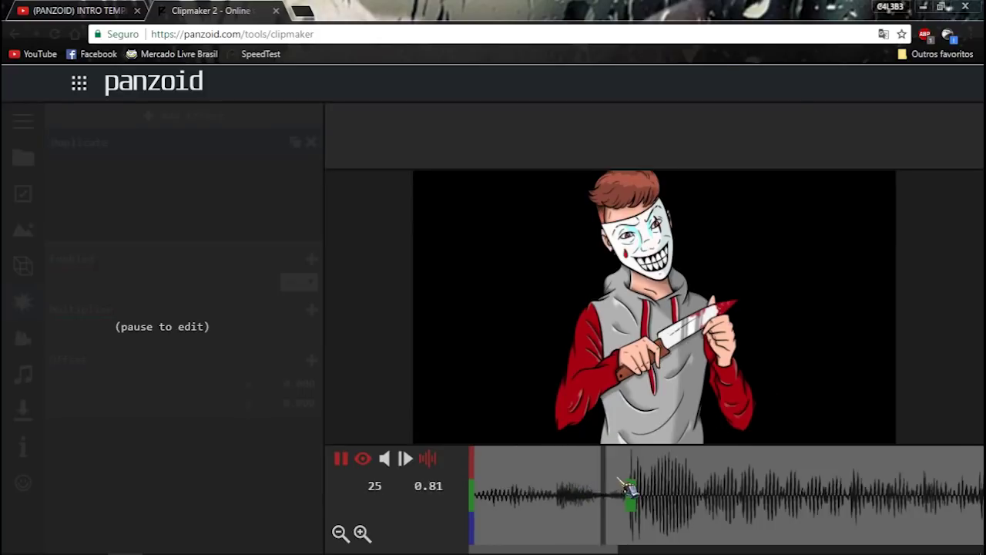
{"action": "left_click", "coordinate": [594, 479]}
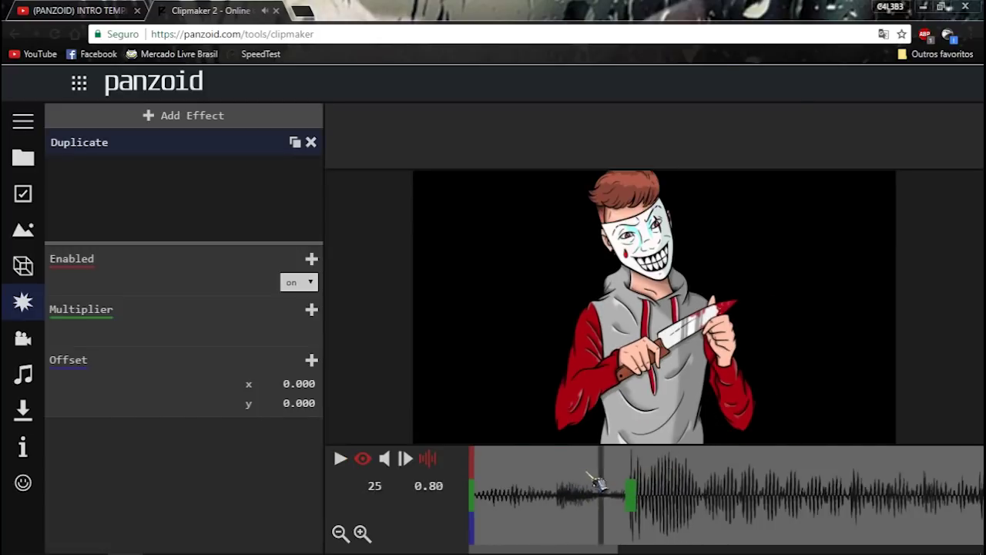
{"action": "key", "text": "space"}
{"action": "key", "text": "space"}
{"action": "left_click", "coordinate": [623, 473]}
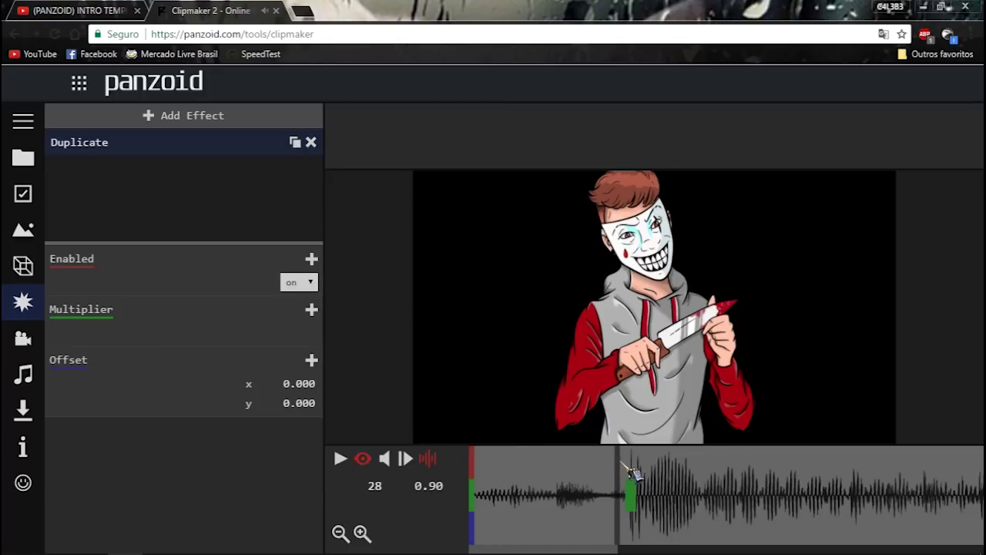
Add Duplicate multiplier keyframes at frames 40 and 41, with the value 1 at frame 40
{"action": "left_click_drag", "start_coordinate": [621, 468], "coordinate": [702, 472]}
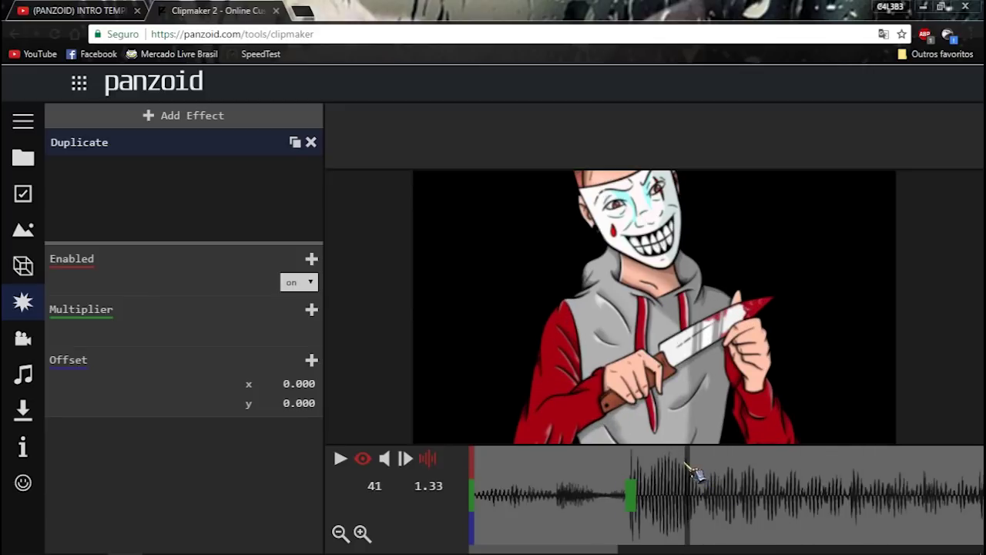
{"action": "left_click", "coordinate": [312, 309]}
{"action": "left_click", "coordinate": [314, 332]}
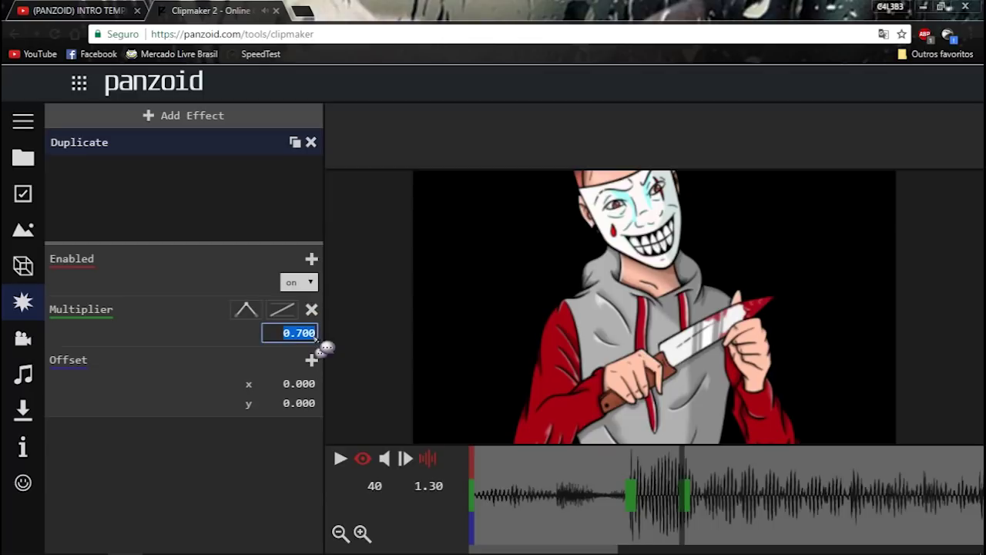
{"action": "type", "text": "1"}
{"action": "key", "text": "Return"}
Play back the multiplier animation from just before the beat and scrub the timeline past frame 41
{"action": "mouse_move", "coordinate": [680, 476]}
{"action": "left_mouse_down"}
{"action": "mouse_move", "coordinate": [608, 472]}
{"action": "mouse_move", "coordinate": [704, 471]}
{"action": "mouse_move", "coordinate": [687, 464]}
{"action": "left_mouse_up"}
{"action": "key", "text": "space"}
{"action": "left_click", "coordinate": [614, 468]}
{"action": "key", "text": "space"}
{"action": "left_click", "coordinate": [620, 466]}
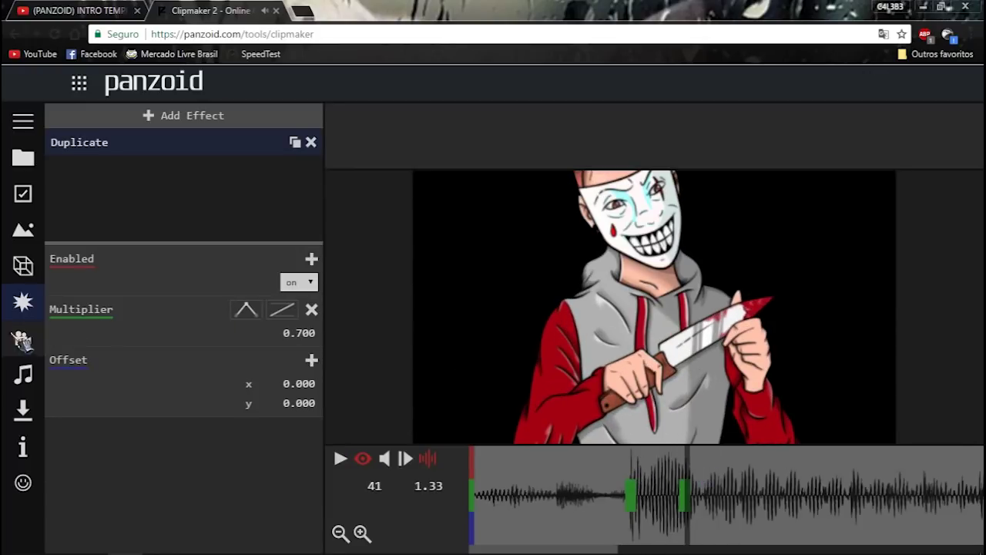
{"action": "left_click_drag", "start_coordinate": [841, 496], "coordinate": [676, 466]}
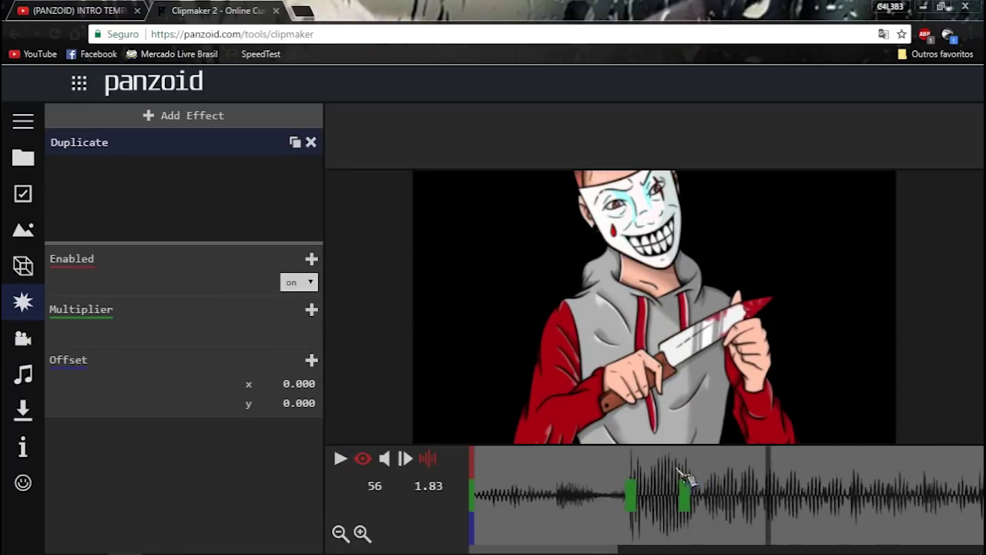
{"action": "left_click", "coordinate": [828, 478]}
{"action": "left_click", "coordinate": [847, 473]}
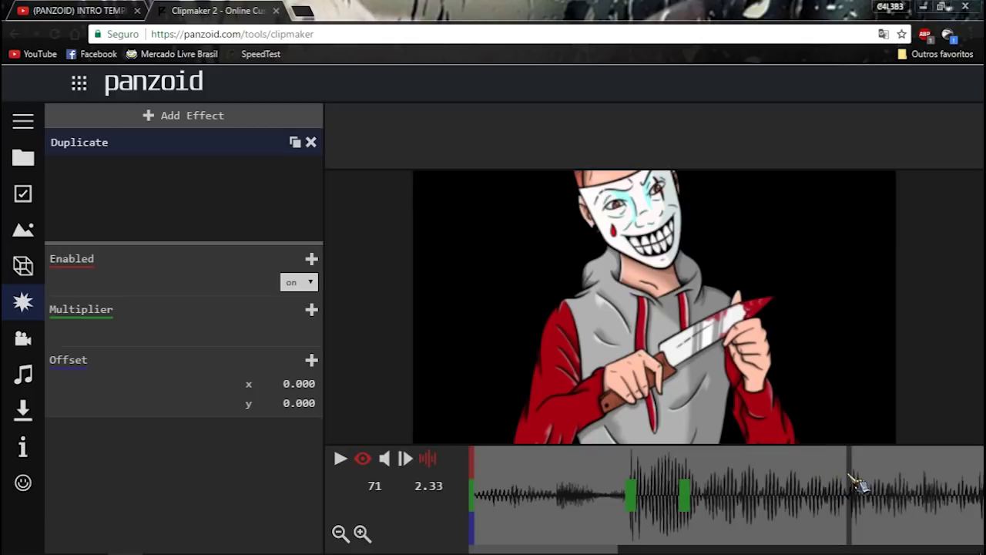
Add a camera Shake keyframe at frame 30
{"action": "left_click", "coordinate": [23, 339]}
{"action": "left_click", "coordinate": [630, 499]}
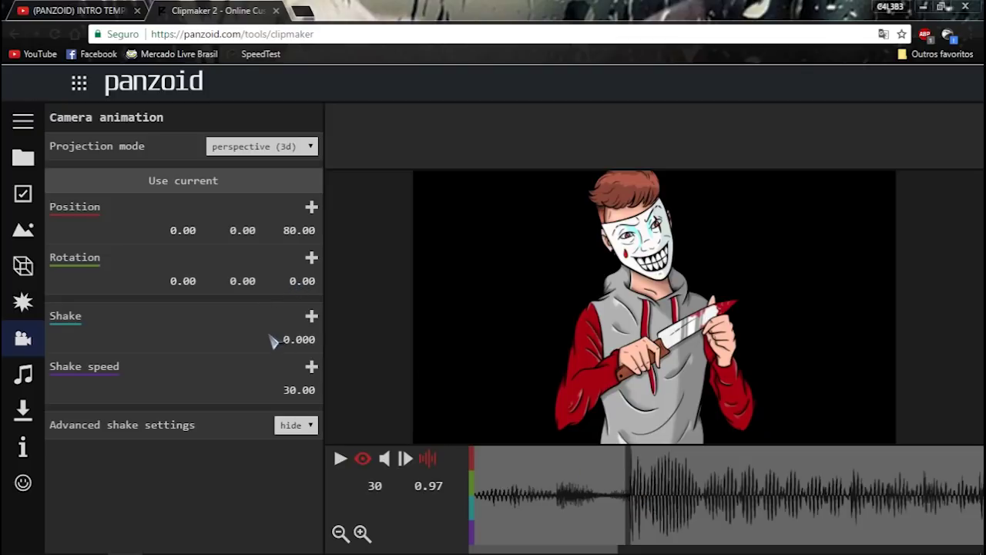
{"action": "left_click", "coordinate": [312, 316]}
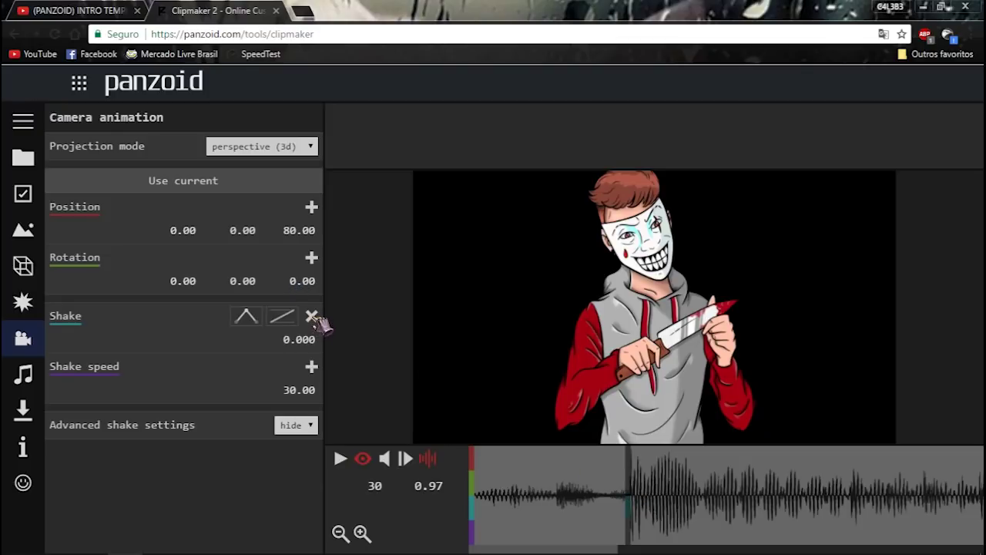
Check the Duplicate multiplier keyframe timing and add a camera Shake keyframe at frame 31 with the value 0.07
{"action": "left_click", "coordinate": [38, 305]}
{"action": "mouse_move", "coordinate": [626, 472]}
{"action": "left_mouse_down"}
{"action": "mouse_move", "coordinate": [652, 475]}
{"action": "mouse_move", "coordinate": [632, 472]}
{"action": "left_mouse_up"}
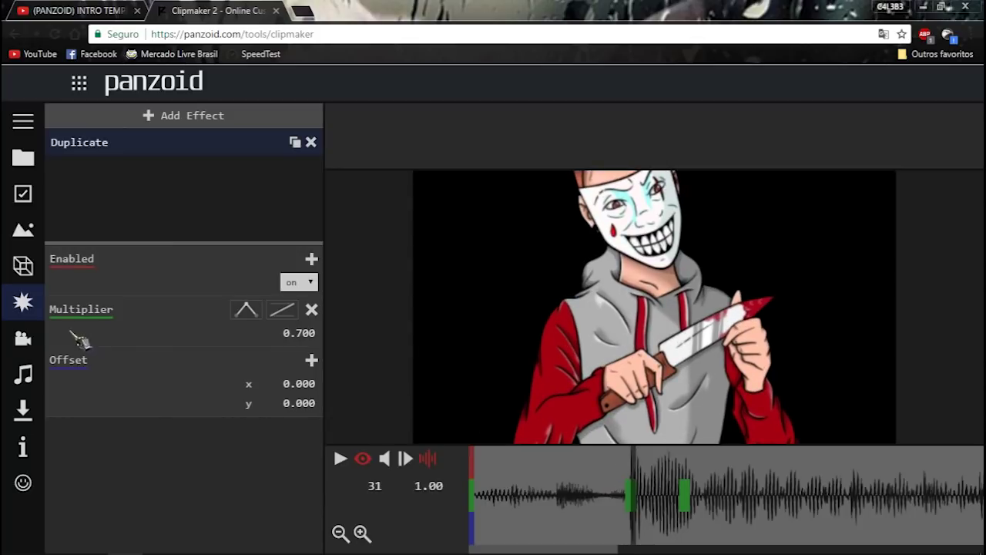
{"action": "left_click", "coordinate": [23, 337]}
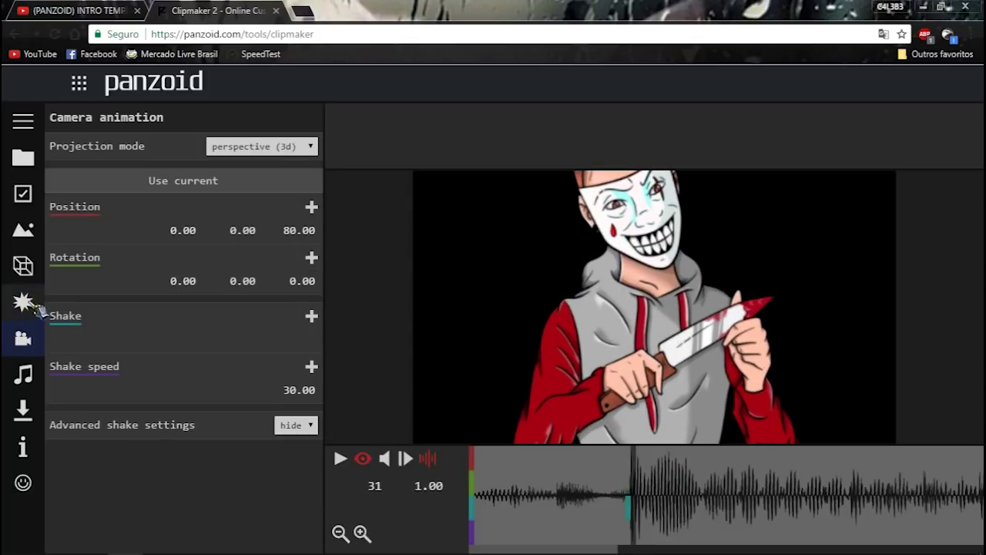
{"action": "left_click", "coordinate": [23, 303]}
{"action": "left_click", "coordinate": [25, 339]}
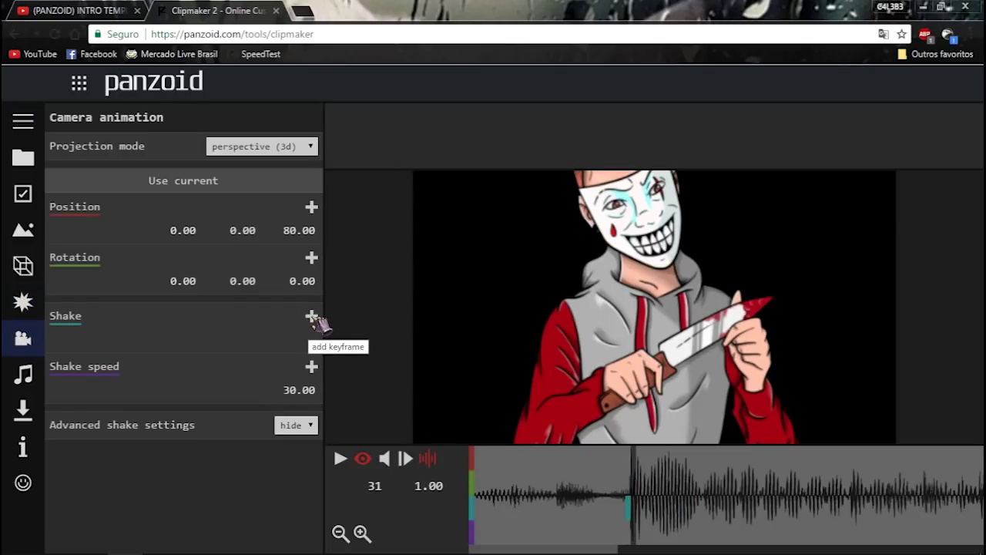
{"action": "left_click_drag", "start_coordinate": [634, 480], "coordinate": [640, 493]}
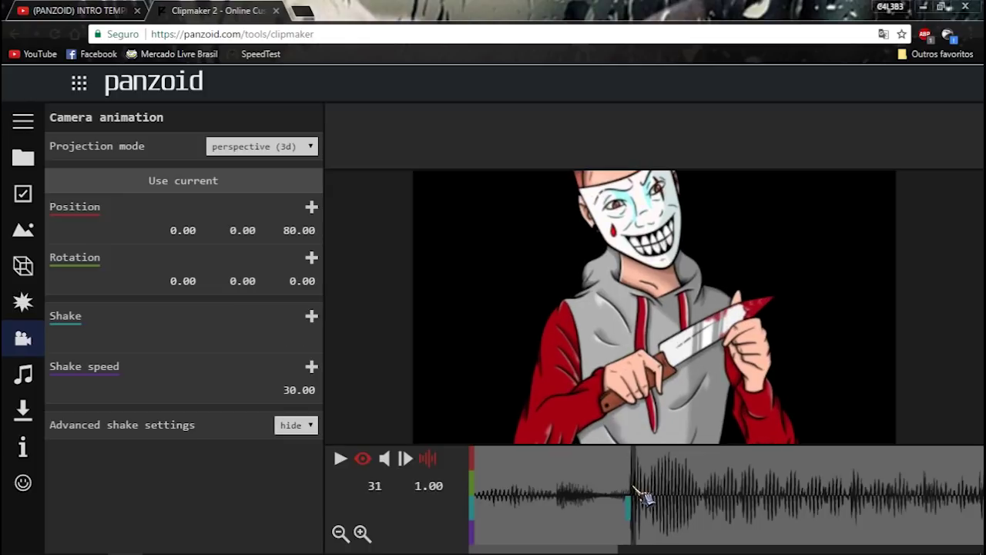
{"action": "left_click", "coordinate": [311, 316]}
{"action": "left_click", "coordinate": [303, 341]}
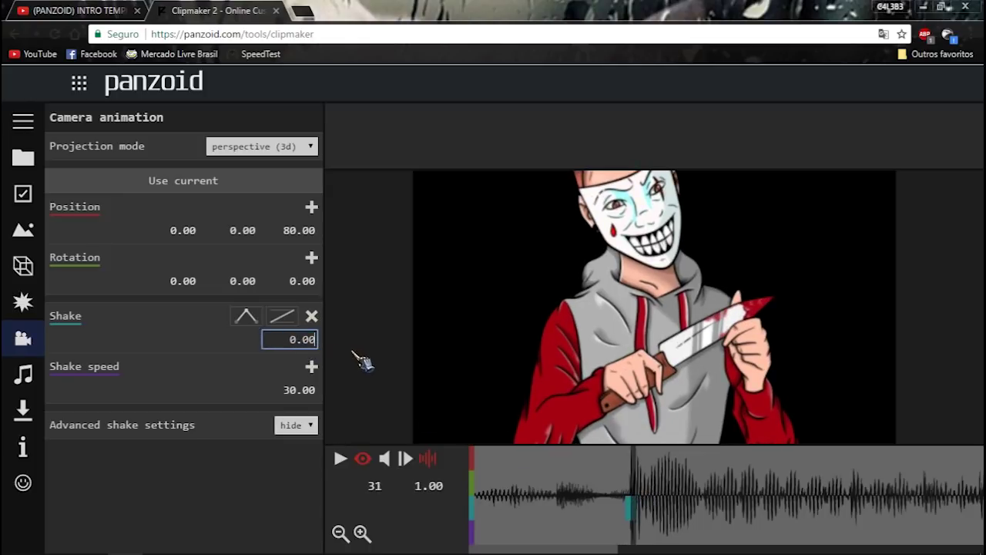
{"action": "type", "text": "7"}
{"action": "key", "text": "Return"}
Set the camera Shake to 0.01 at frame 30 and the Shake speed to 5
{"action": "left_click_drag", "start_coordinate": [636, 485], "coordinate": [630, 494]}
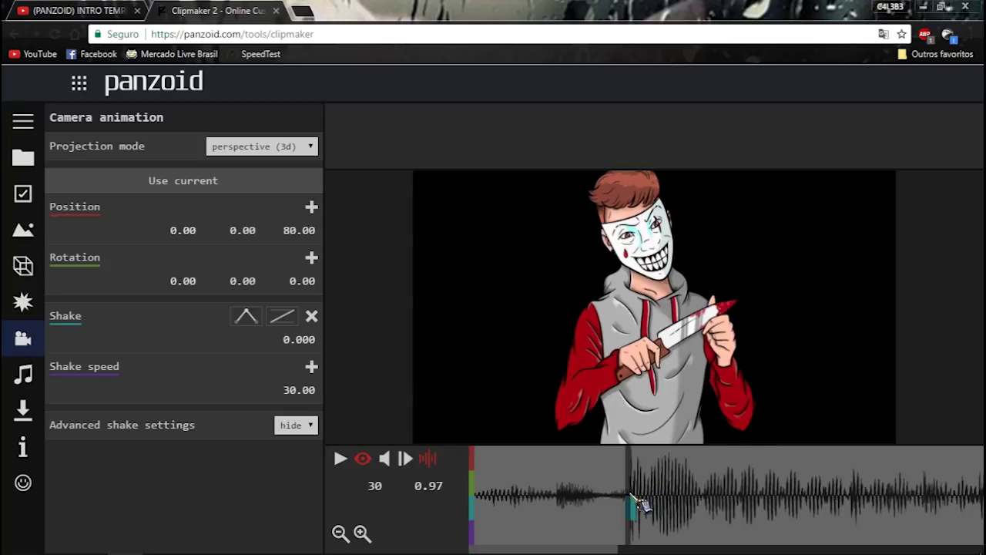
{"action": "left_click", "coordinate": [305, 342]}
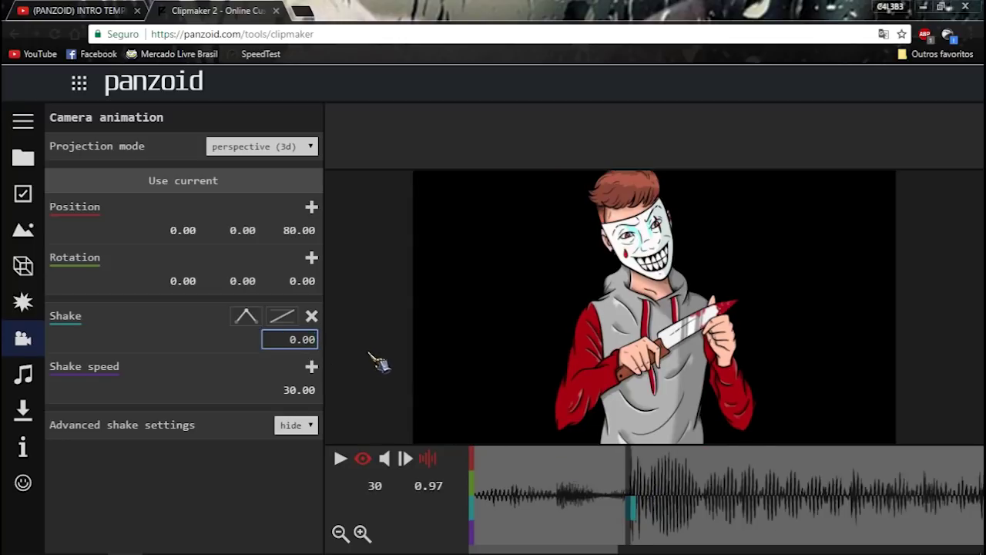
{"action": "type", "text": "1"}
{"action": "key", "text": "Return"}
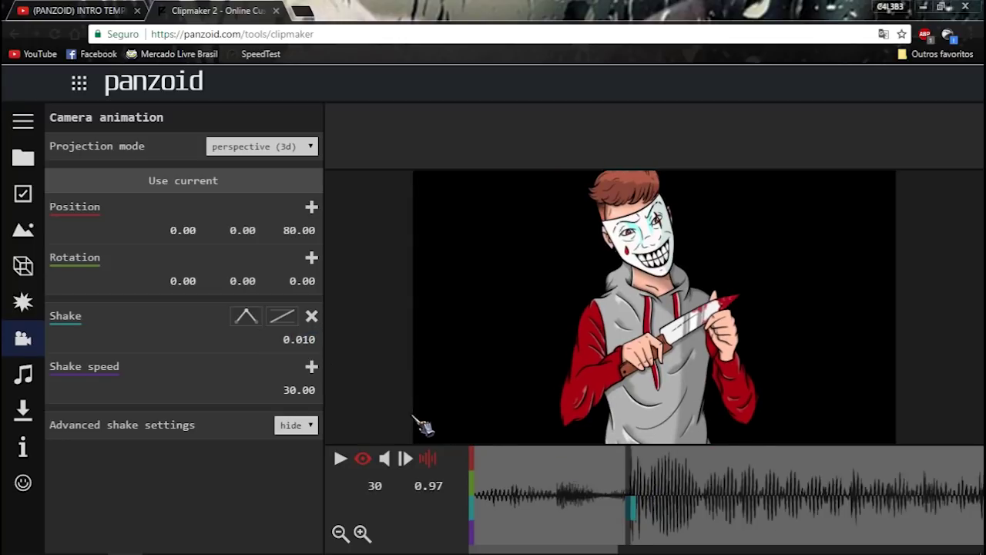
{"action": "left_click", "coordinate": [299, 391]}
{"action": "type", "text": "5"}
{"action": "key", "text": "Return"}
Play back the camera shake from the start of the timeline and again from just before the beat
{"action": "left_click_drag", "start_coordinate": [570, 470], "coordinate": [289, 412]}
{"action": "left_click", "coordinate": [312, 316]}
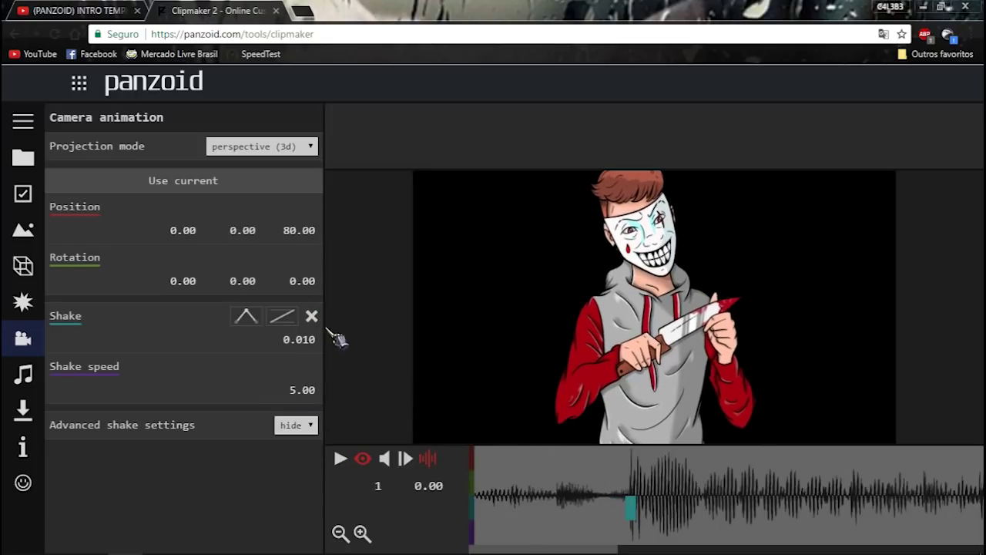
{"action": "key", "text": "space"}
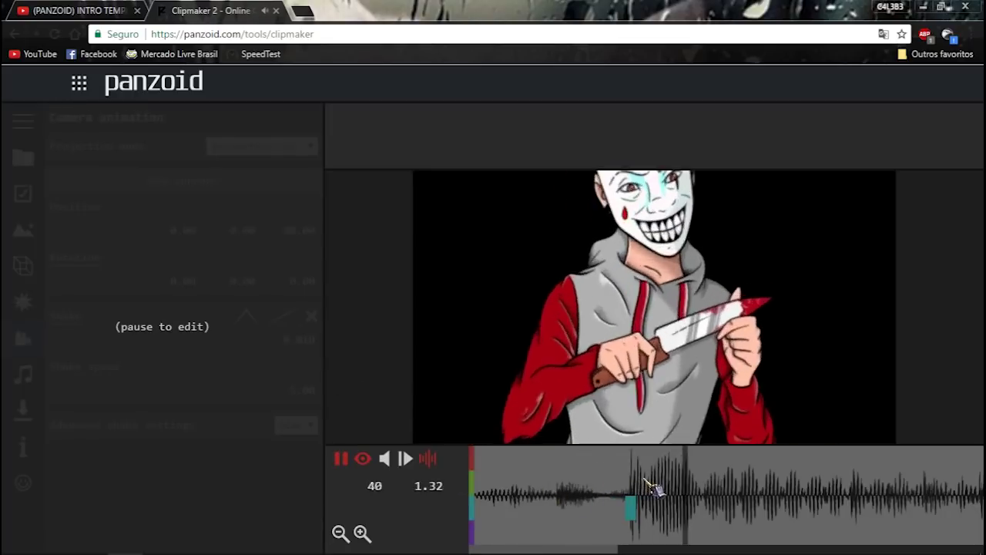
{"action": "left_click", "coordinate": [631, 493]}
{"action": "key", "text": "space"}
{"action": "mouse_move", "coordinate": [640, 490]}
{"action": "left_mouse_down"}
{"action": "mouse_move", "coordinate": [594, 495]}
{"action": "mouse_move", "coordinate": [622, 490]}
{"action": "left_mouse_up"}
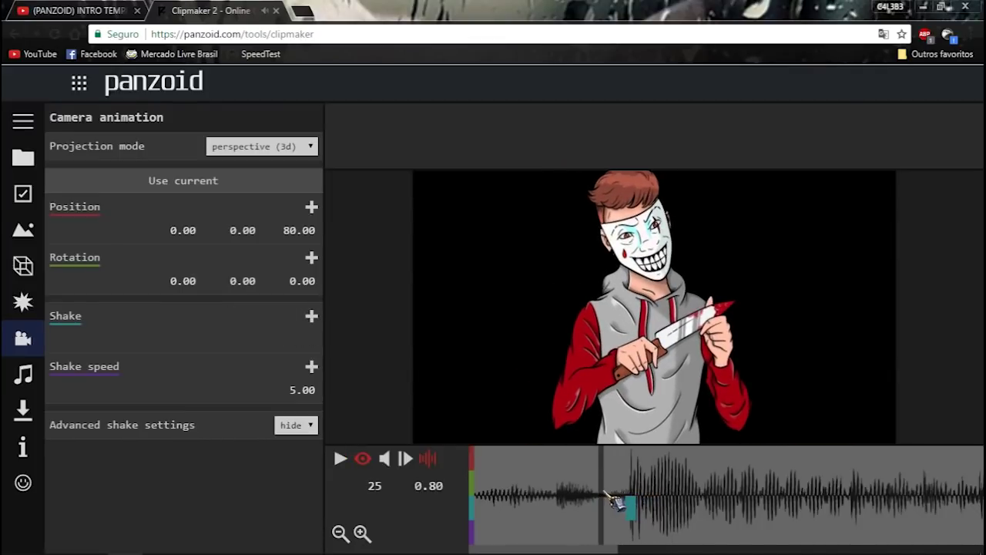
{"action": "key", "text": "space"}
{"action": "key", "text": "space"}
Add camera Shake keyframes at frames 40 and 41, aligned with the second pair of Duplicate multiplier keyframes
{"action": "left_click", "coordinate": [684, 482]}
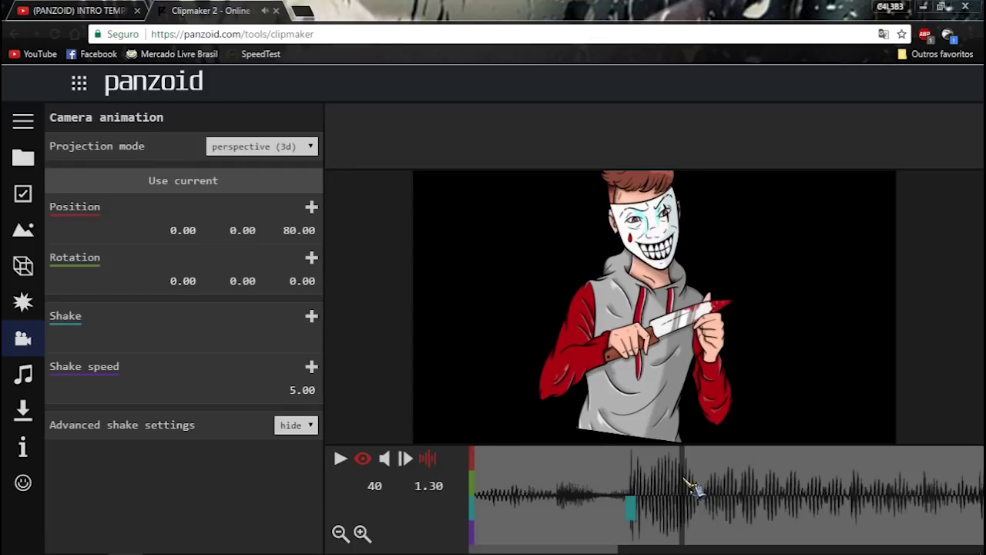
{"action": "scroll", "coordinate": [683, 478], "scroll_direction": "down", "scroll_amount": 1}
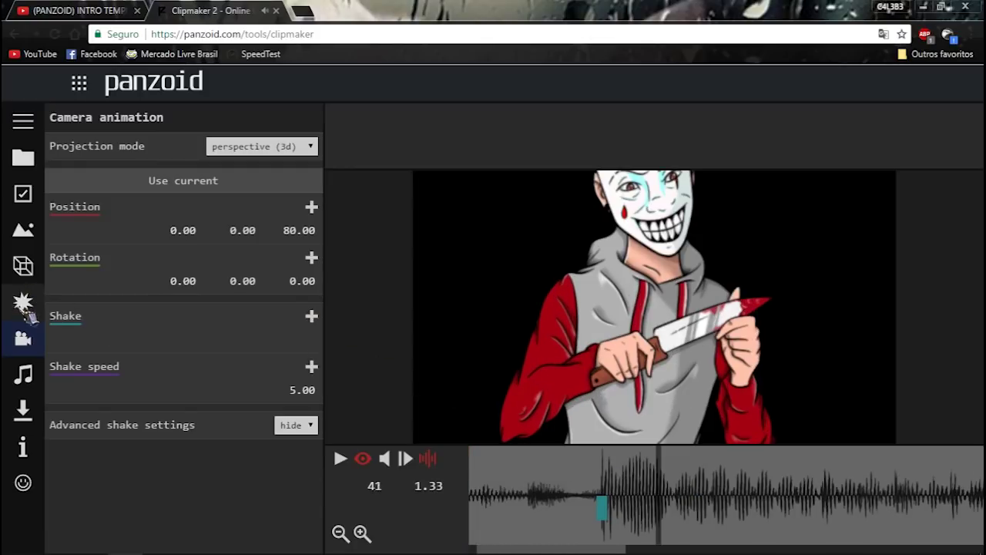
{"action": "left_click", "coordinate": [23, 302]}
{"action": "scroll", "coordinate": [659, 471], "scroll_direction": "up", "scroll_amount": 1}
{"action": "scroll", "coordinate": [660, 472], "scroll_direction": "down", "scroll_amount": 1}
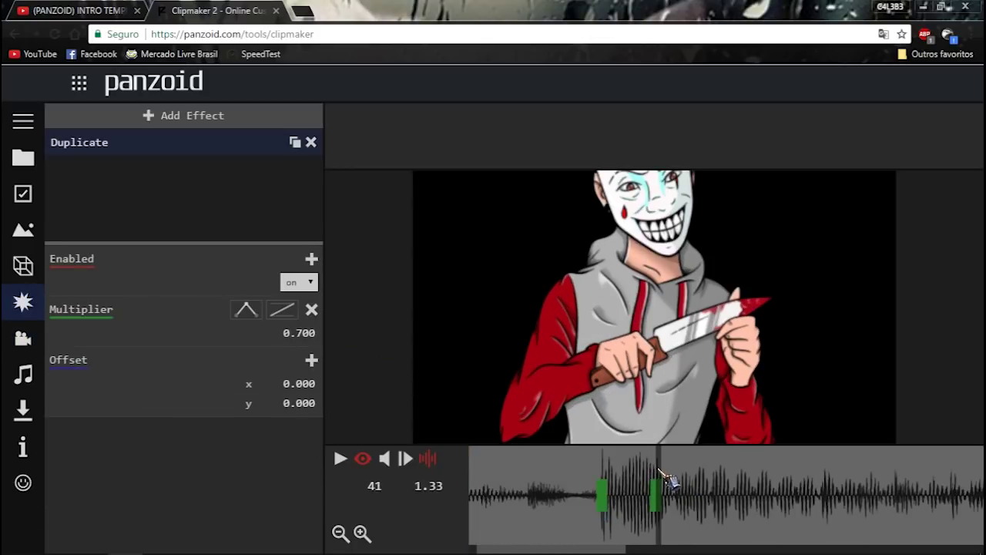
{"action": "left_click", "coordinate": [23, 337]}
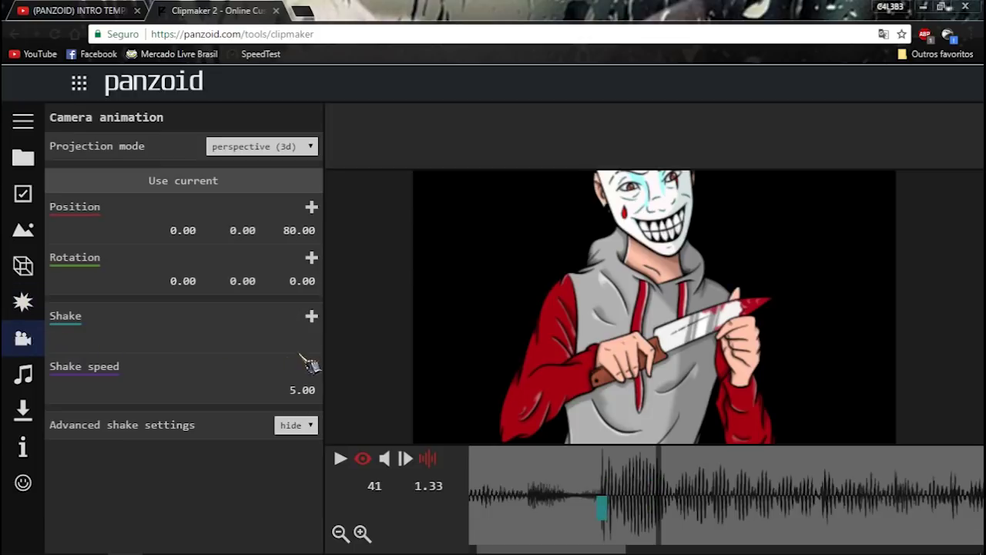
{"action": "left_click", "coordinate": [311, 316]}
{"action": "key", "text": "Left"}
{"action": "left_click", "coordinate": [311, 316]}
{"action": "left_click", "coordinate": [308, 340]}
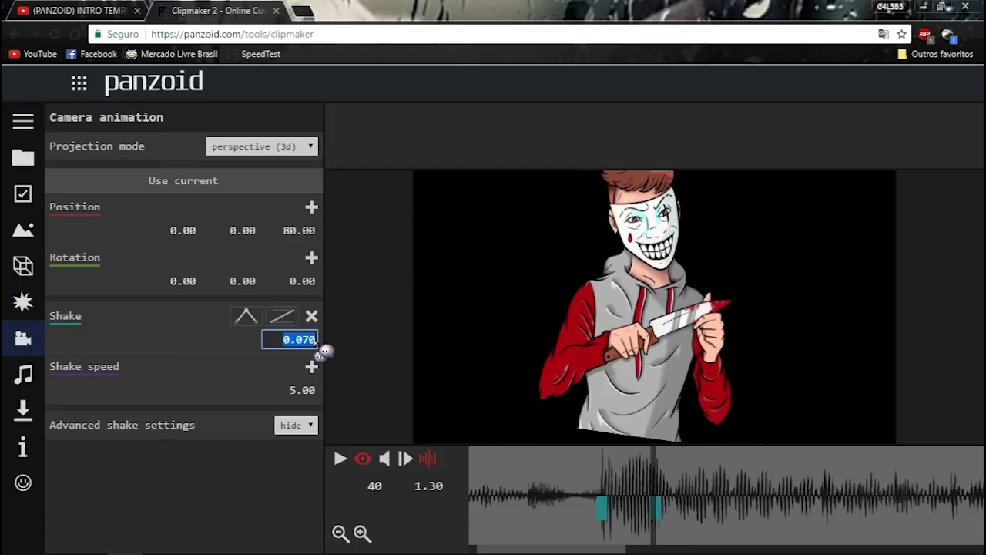
{"action": "key", "text": "Return"}
{"action": "key", "text": "Right"}
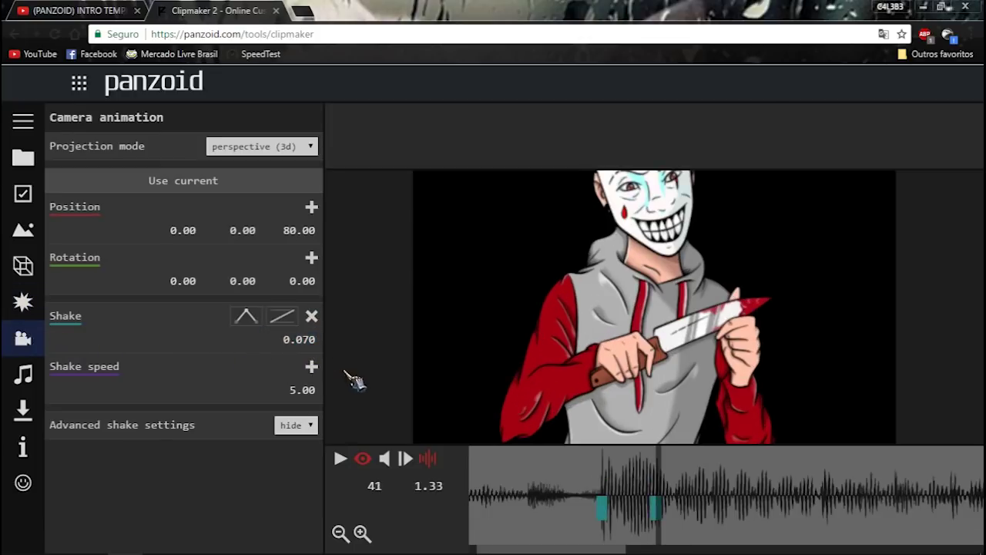
Set the camera Shake at frame 40 to 0.005
{"action": "key", "text": "Left"}
{"action": "left_click", "coordinate": [311, 341]}
{"action": "type", "text": "0.0"}
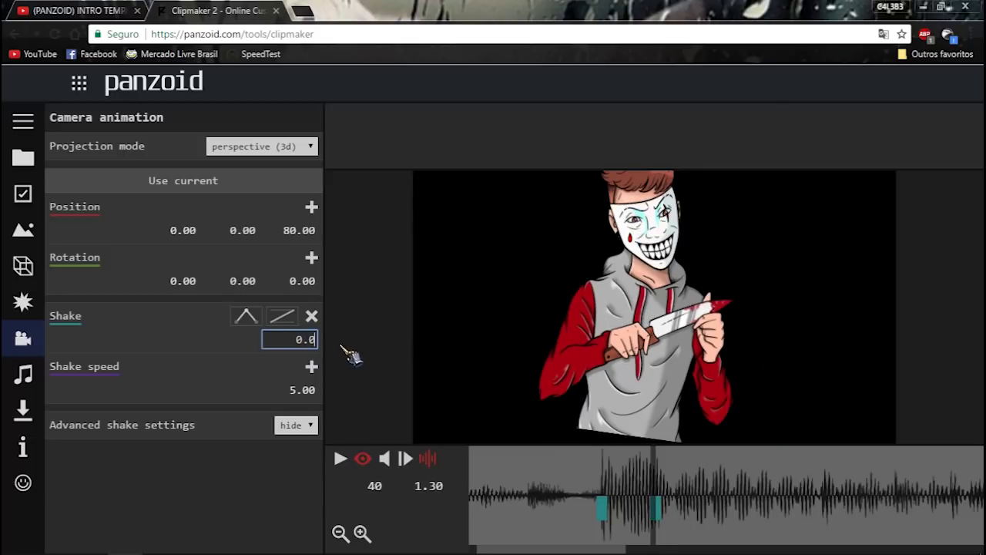
{"action": "type", "text": "05"}
Play back the shake from before the first beat and check the frames around both pairs of Shake keyframes
{"action": "left_click", "coordinate": [576, 479]}
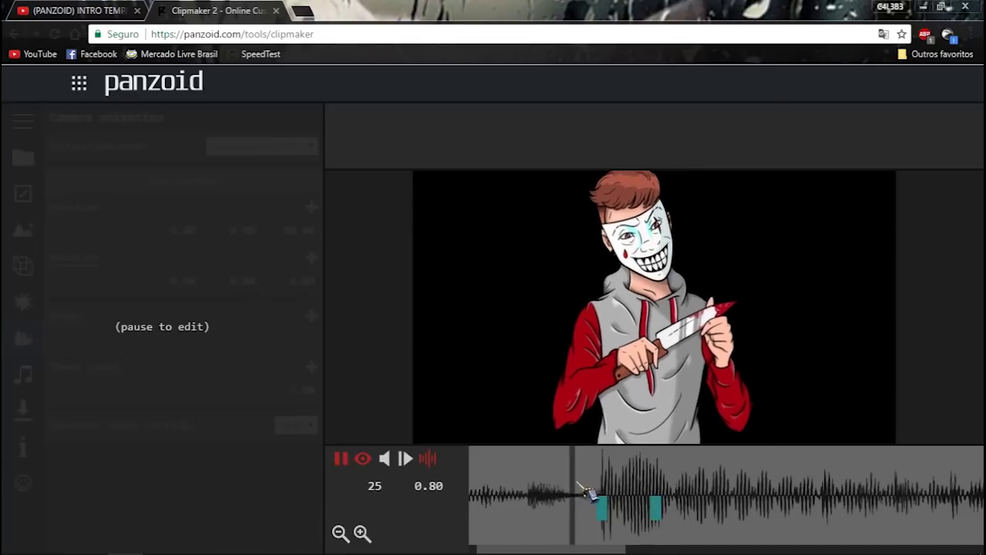
{"action": "left_click", "coordinate": [554, 478]}
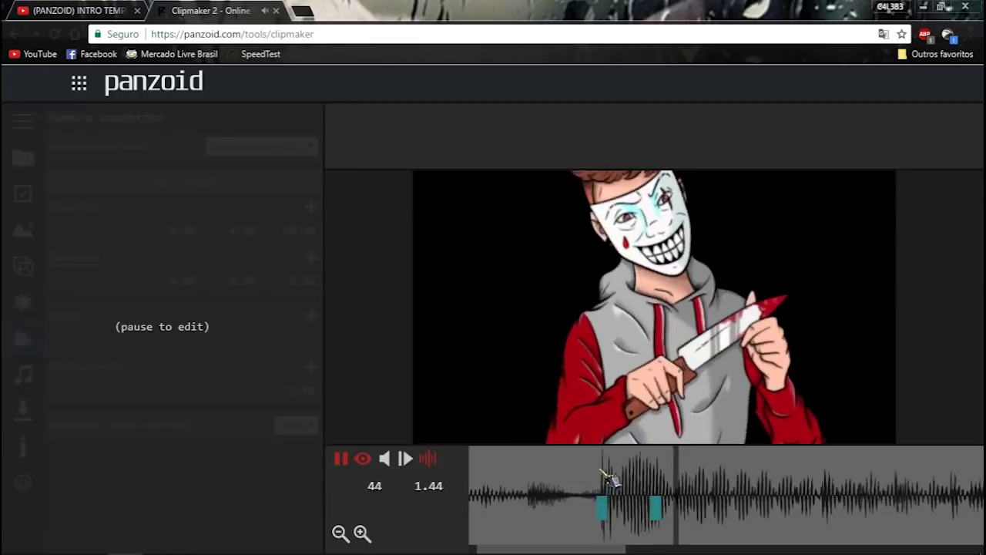
{"action": "key", "text": "space"}
{"action": "left_click", "coordinate": [651, 473]}
{"action": "key", "text": "Right"}
{"action": "key", "text": "Right"}
{"action": "left_click_drag", "start_coordinate": [660, 485], "coordinate": [616, 483]}
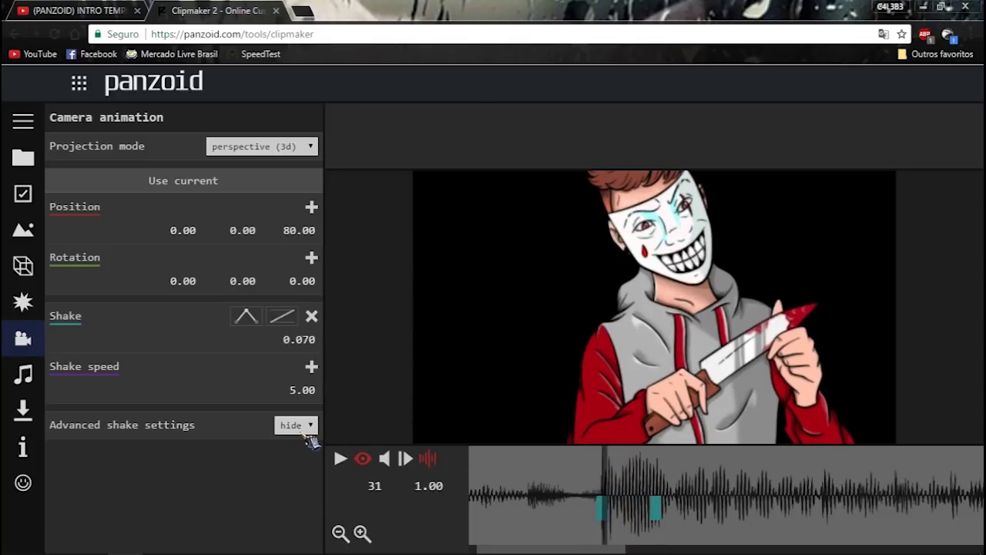
Show the advanced shake settings and set the Tilt amplitude to 150
{"action": "left_click", "coordinate": [311, 426]}
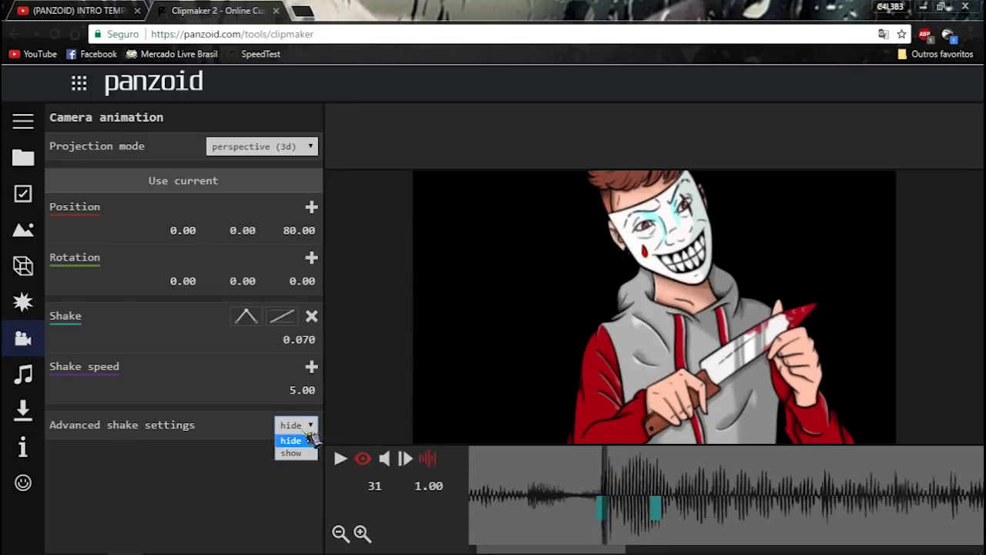
{"action": "left_click", "coordinate": [302, 454]}
{"action": "scroll", "coordinate": [243, 516], "scroll_direction": "down", "scroll_amount": 6}
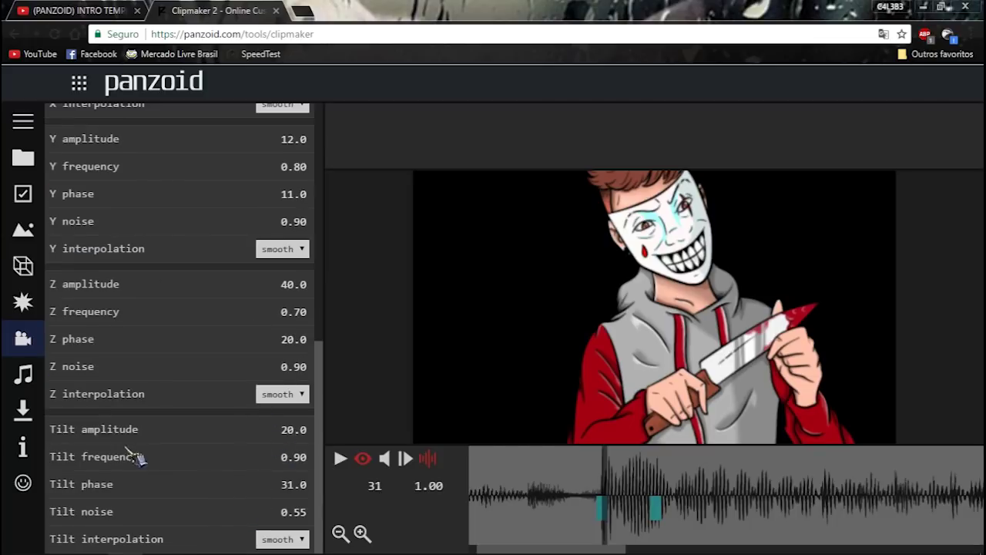
{"action": "left_click", "coordinate": [300, 433]}
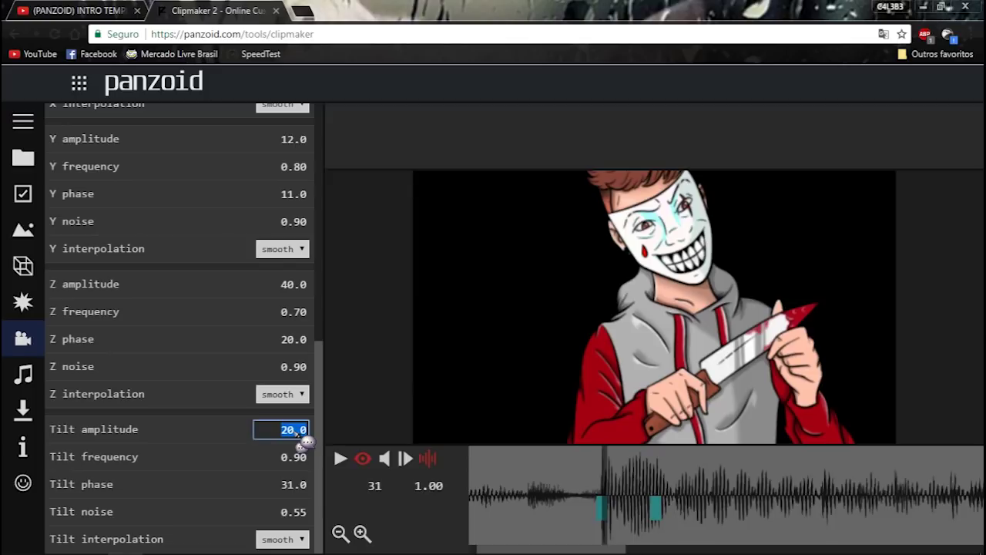
{"action": "type", "text": "150"}
{"action": "key", "text": "Return"}
Play back the stronger camera tilt around the first beat and return to frame 31
{"action": "mouse_move", "coordinate": [585, 487]}
{"action": "left_mouse_down"}
{"action": "mouse_move", "coordinate": [607, 487]}
{"action": "mouse_move", "coordinate": [577, 487]}
{"action": "left_mouse_up"}
{"action": "key", "text": "space"}
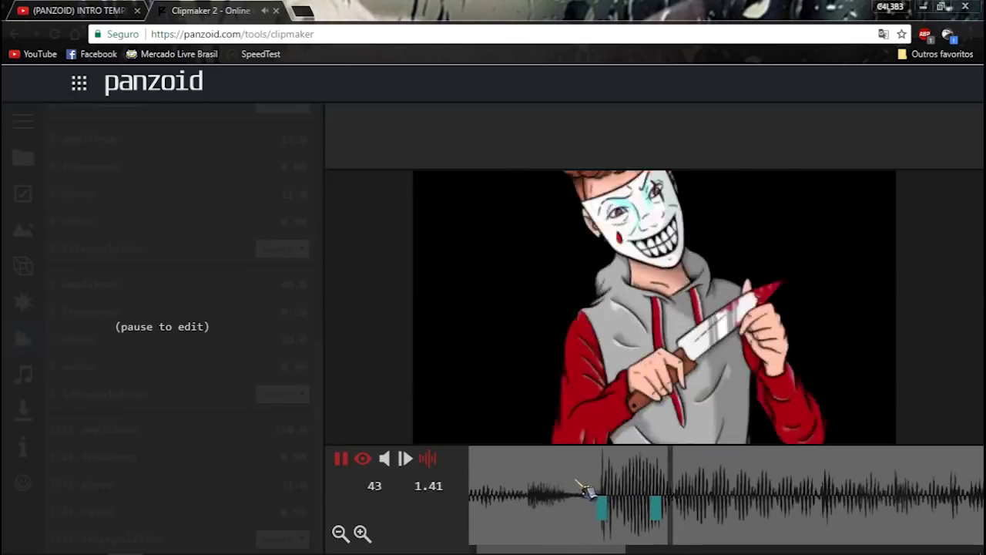
{"action": "left_click", "coordinate": [600, 490]}
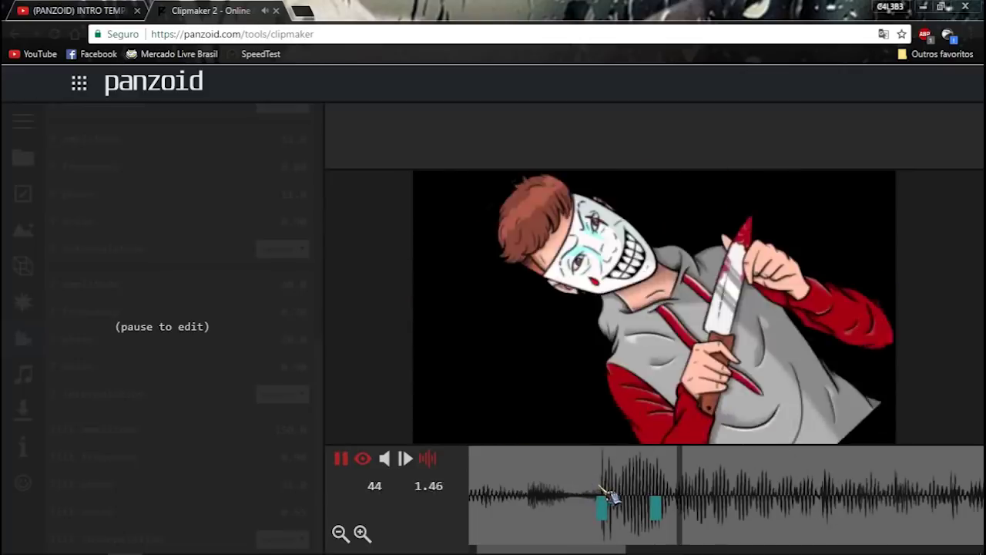
{"action": "left_click_drag", "start_coordinate": [581, 487], "coordinate": [603, 487]}
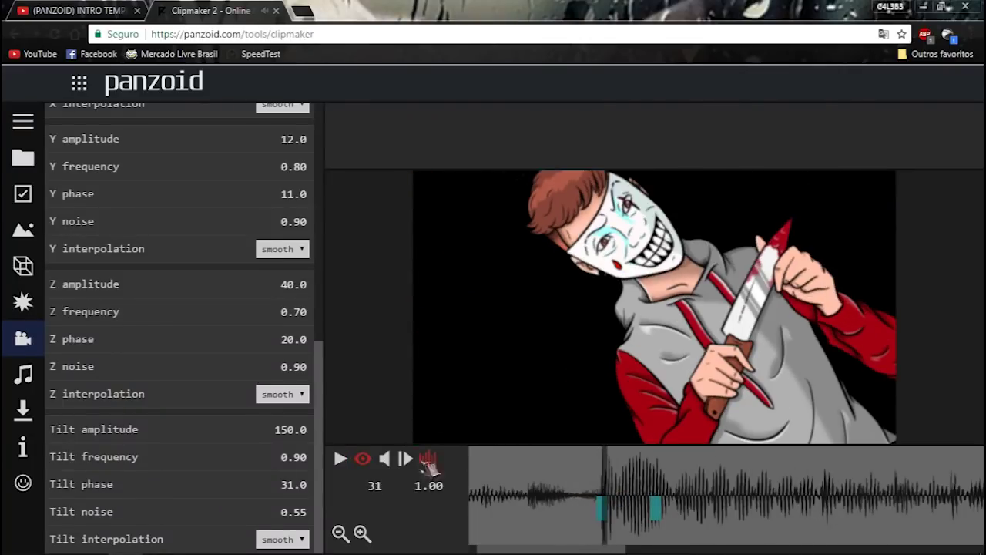
Set the Tilt frequency to 1 and play back the shake across the first two beats
{"action": "left_click", "coordinate": [293, 457]}
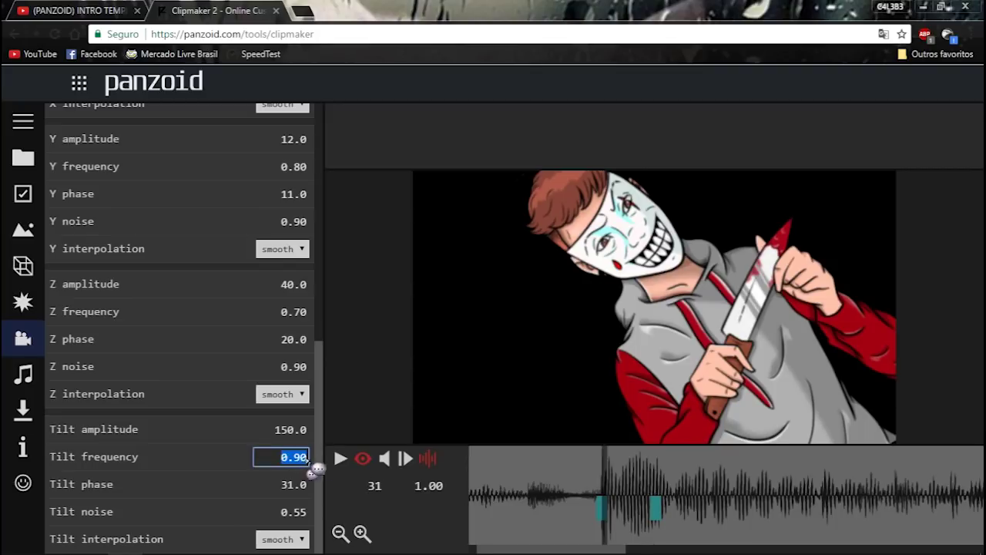
{"action": "type", "text": "1"}
{"action": "key", "text": "Return"}
{"action": "key", "text": "space"}
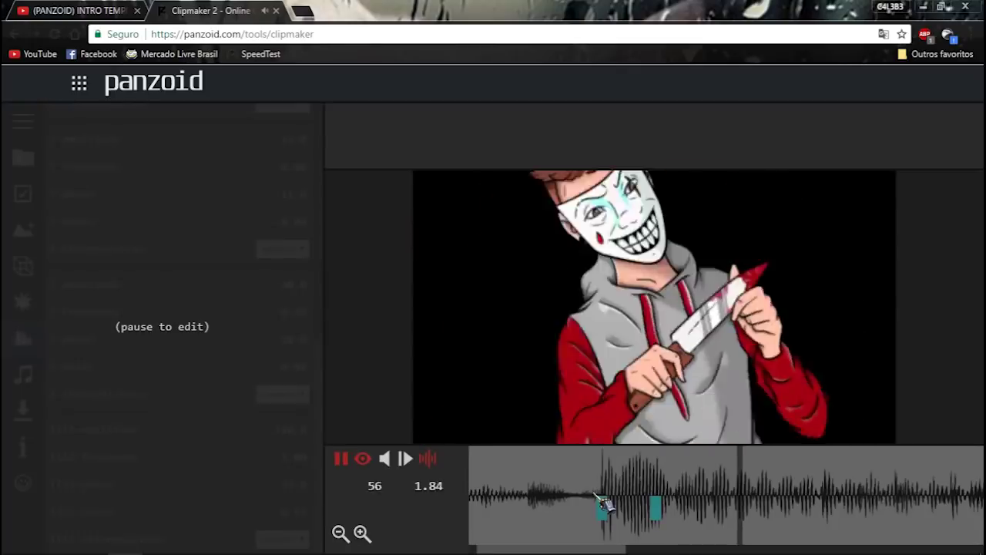
{"action": "left_click_drag", "start_coordinate": [537, 484], "coordinate": [789, 480]}
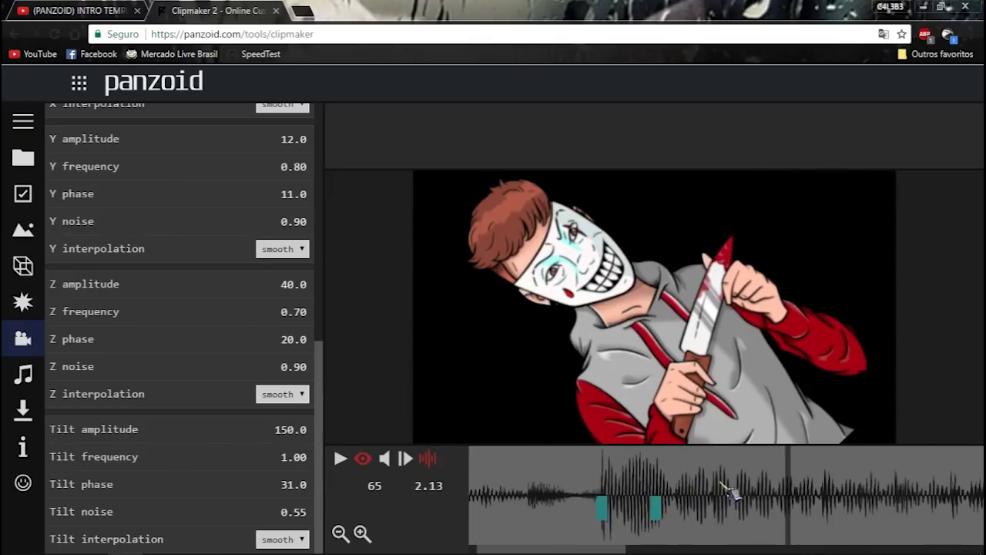
Review the beats along the timeline and play back the Duplicate multiplier animation through the intro
{"action": "left_click_drag", "start_coordinate": [597, 548], "coordinate": [674, 548]}
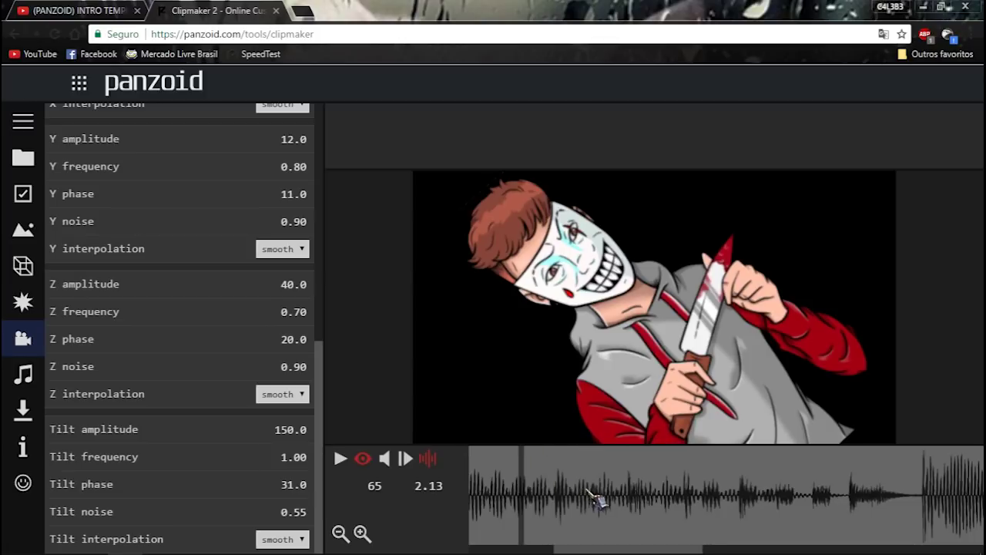
{"action": "left_click_drag", "start_coordinate": [597, 500], "coordinate": [375, 489]}
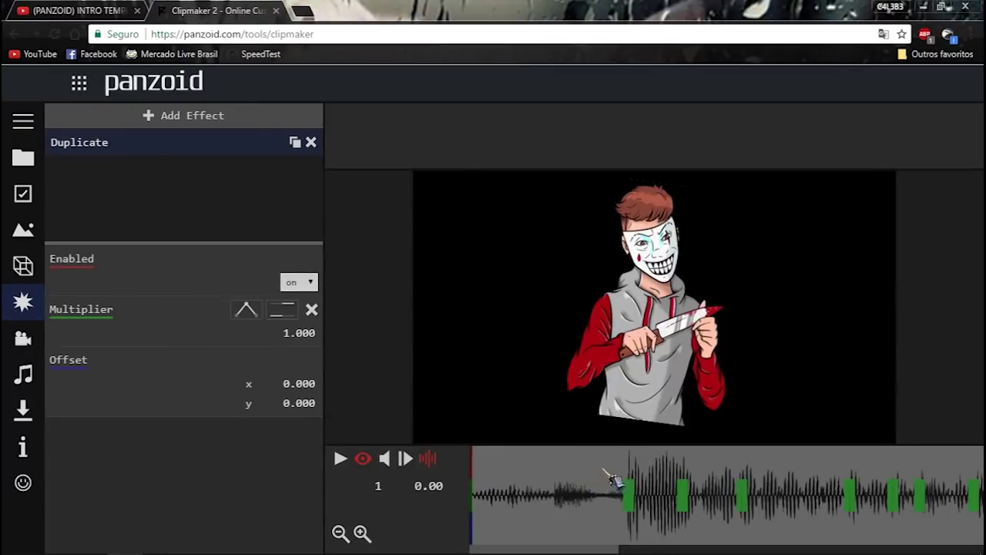
{"action": "left_click", "coordinate": [680, 474]}
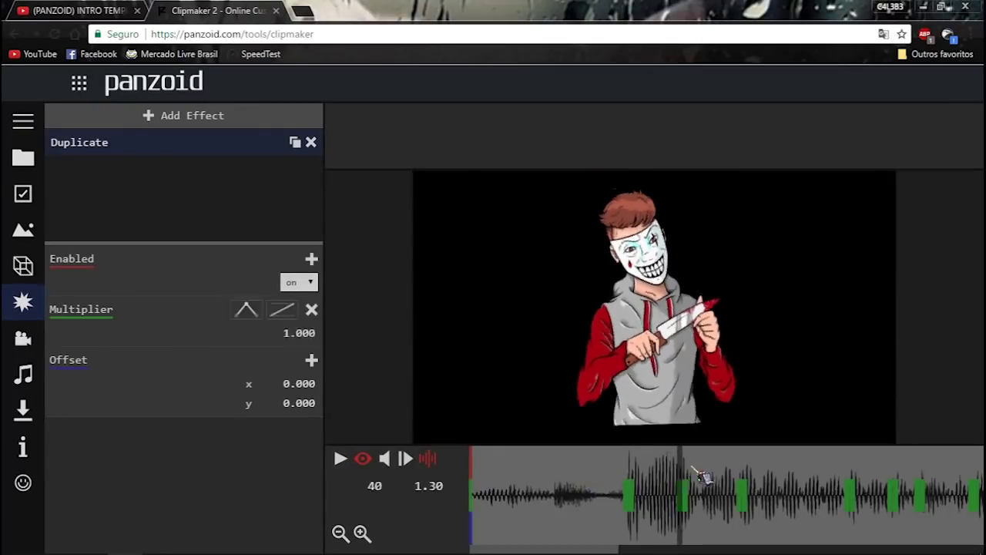
{"action": "left_click_drag", "start_coordinate": [697, 474], "coordinate": [480, 467]}
{"action": "key", "text": "space"}
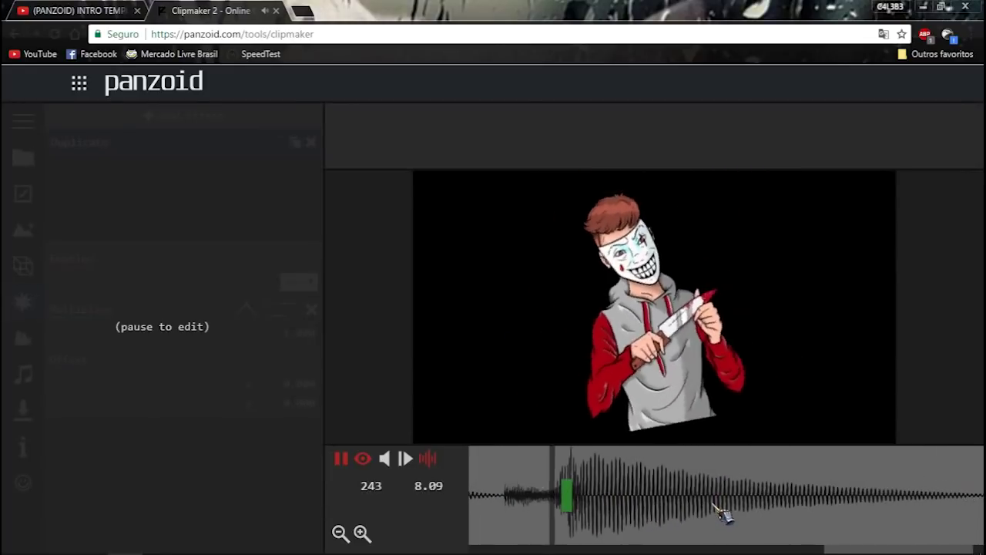
{"action": "left_click_drag", "start_coordinate": [748, 493], "coordinate": [463, 462]}
{"action": "left_click_drag", "start_coordinate": [642, 475], "coordinate": [397, 448]}
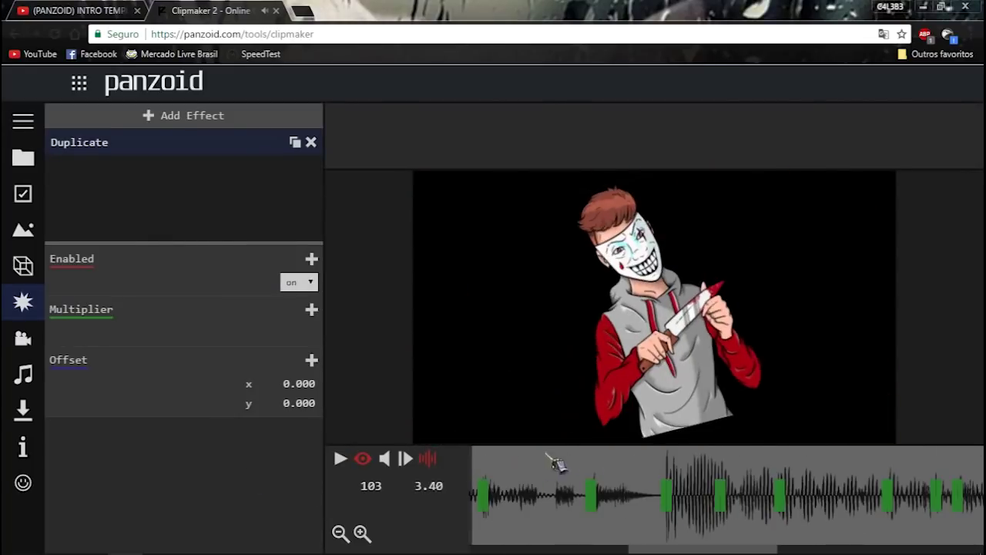
Add a new group to the scene's objects and name it Mover
{"action": "scroll", "coordinate": [479, 466], "scroll_direction": "up", "scroll_amount": 3}
{"action": "scroll", "coordinate": [544, 487], "scroll_direction": "up", "scroll_amount": 3}
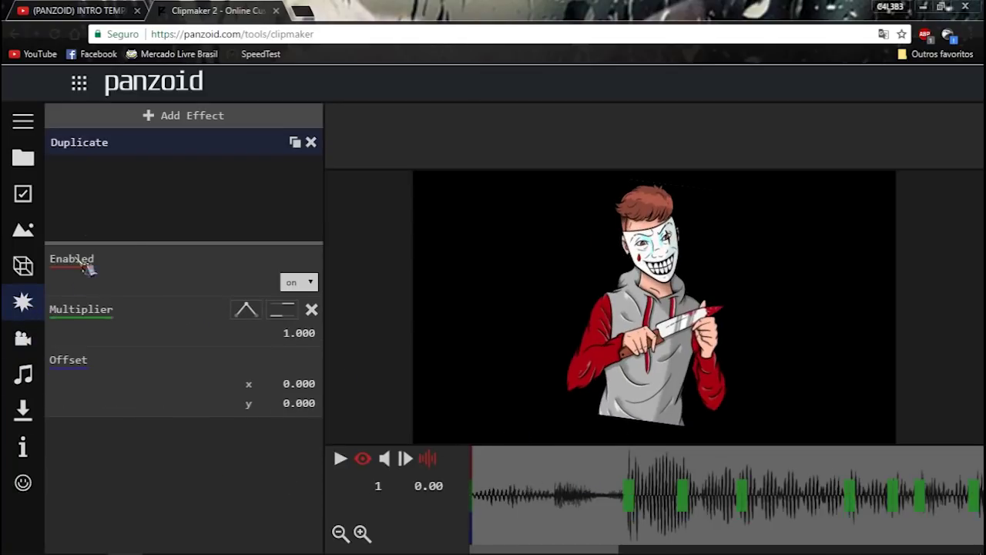
{"action": "left_click", "coordinate": [23, 265]}
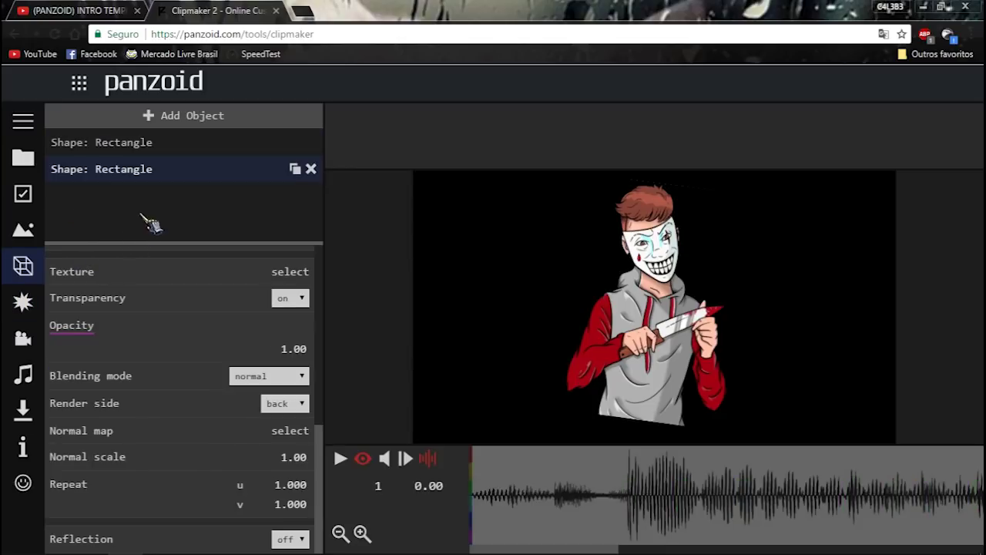
{"action": "left_click", "coordinate": [175, 119]}
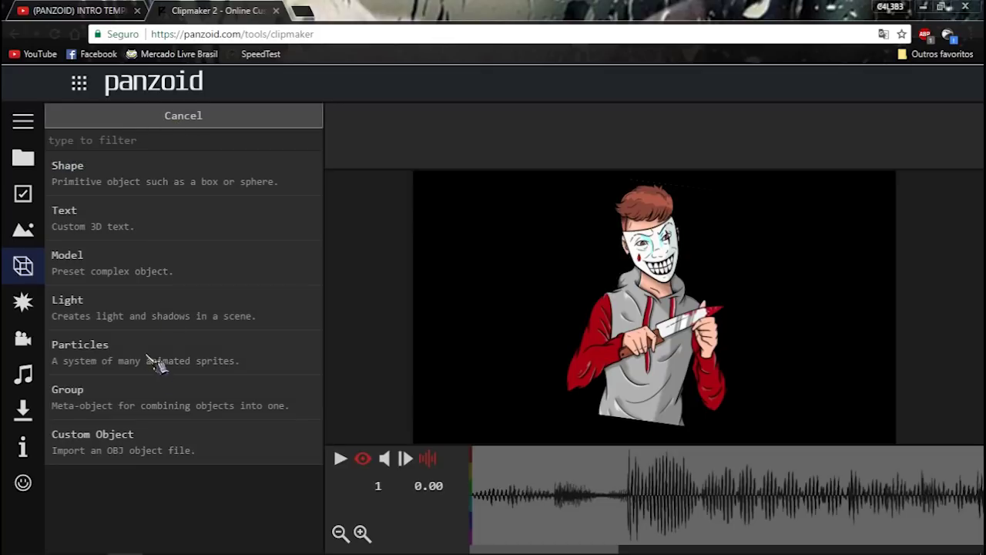
{"action": "left_click", "coordinate": [112, 402]}
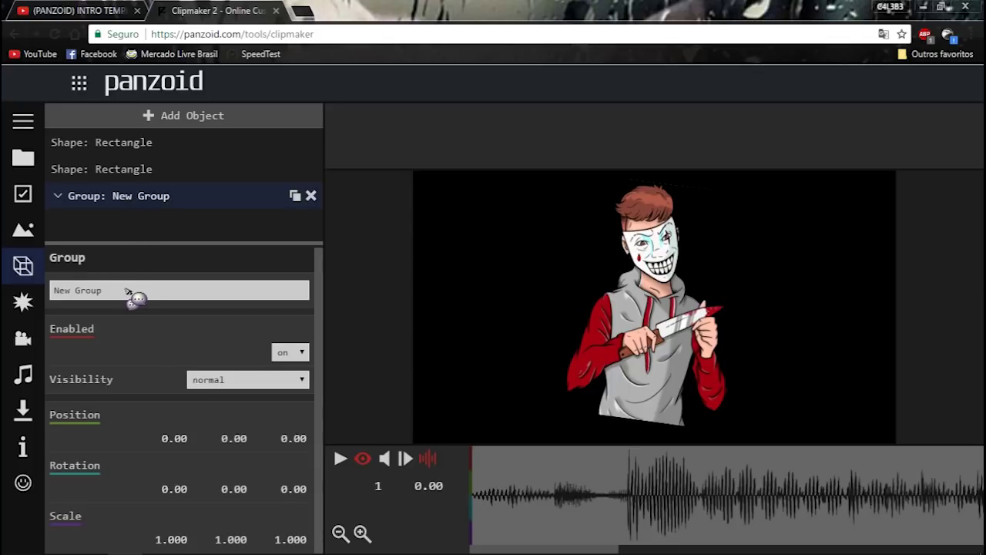
{"action": "left_click", "coordinate": [129, 293]}
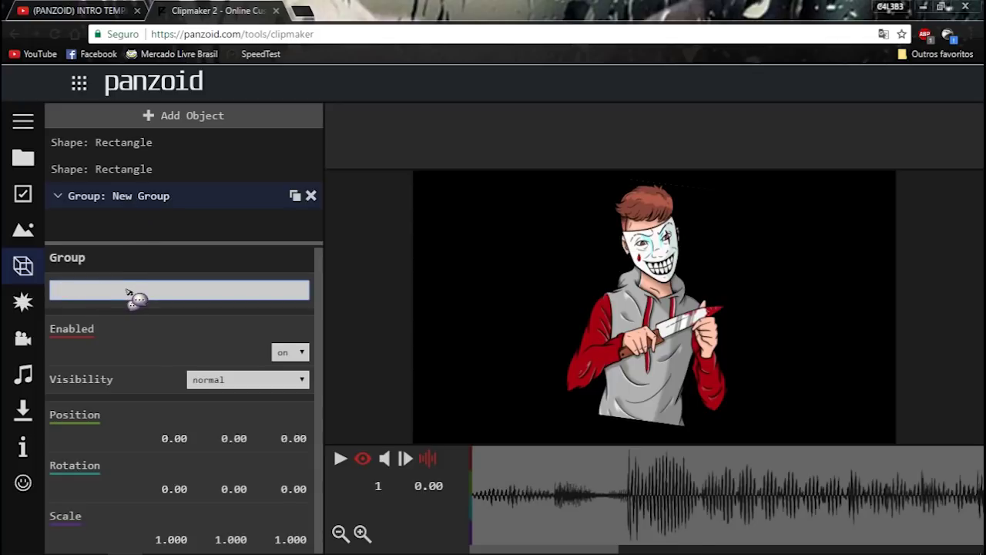
{"action": "key", "text": "Return"}
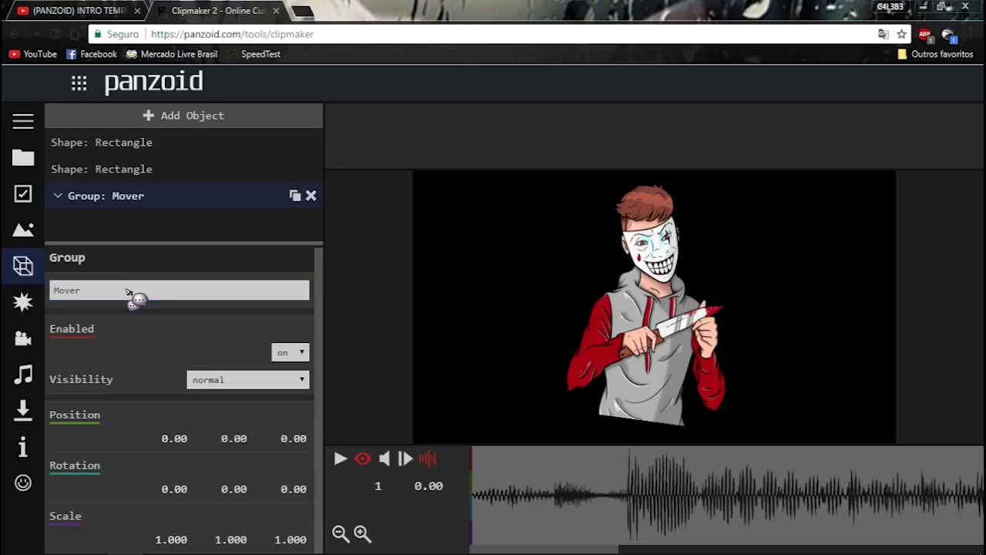
Move both rectangle shapes into the Mover group and select the group
{"action": "left_click", "coordinate": [123, 149]}
{"action": "mouse_move", "coordinate": [120, 175]}
{"action": "left_mouse_down"}
{"action": "mouse_move", "coordinate": [125, 149]}
{"action": "mouse_move", "coordinate": [132, 193]}
{"action": "mouse_move", "coordinate": [139, 178]}
{"action": "left_mouse_up"}
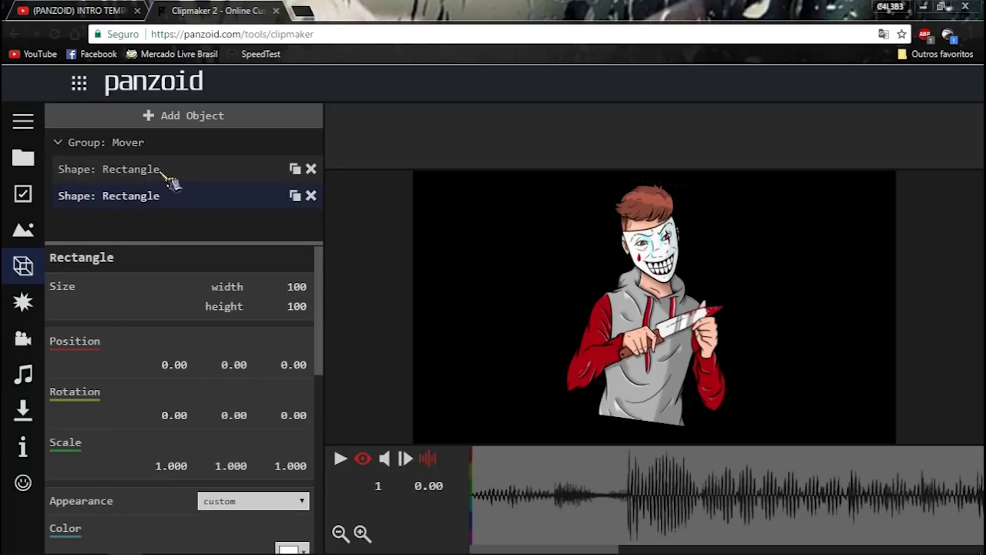
{"action": "left_click", "coordinate": [149, 149]}
Add a second group, name it Texto and nest it inside the Mover group
{"action": "left_click", "coordinate": [199, 123]}
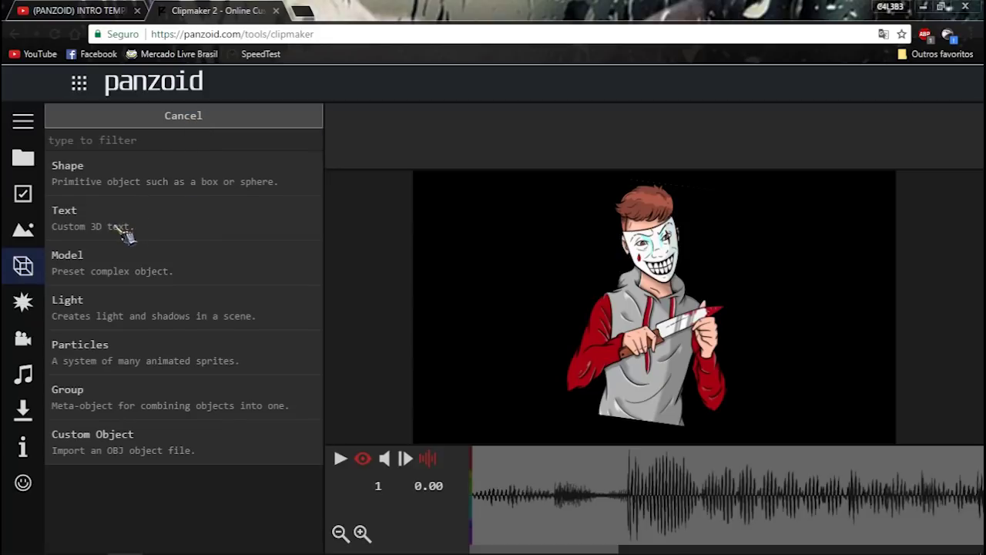
{"action": "left_click", "coordinate": [100, 412]}
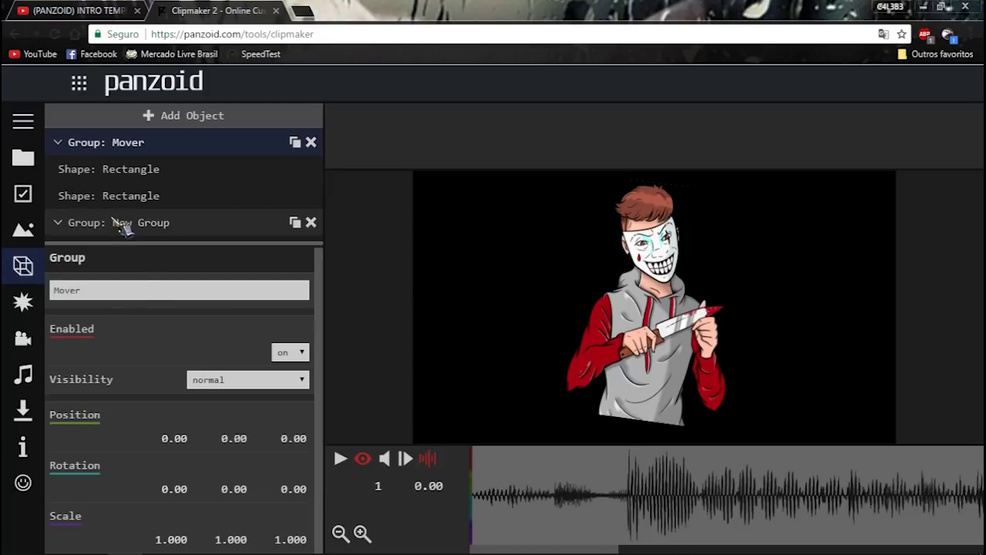
{"action": "left_click", "coordinate": [132, 291]}
{"action": "key", "text": "ctrl+a"}
{"action": "key", "text": "BackSpace"}
{"action": "type", "text": "Tex"}
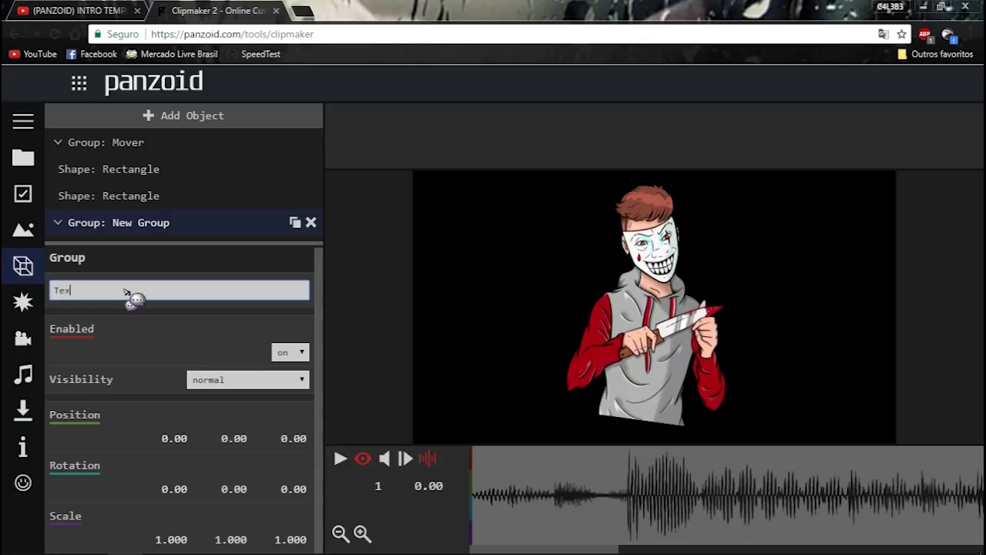
{"action": "type", "text": "to"}
{"action": "key", "text": "Return"}
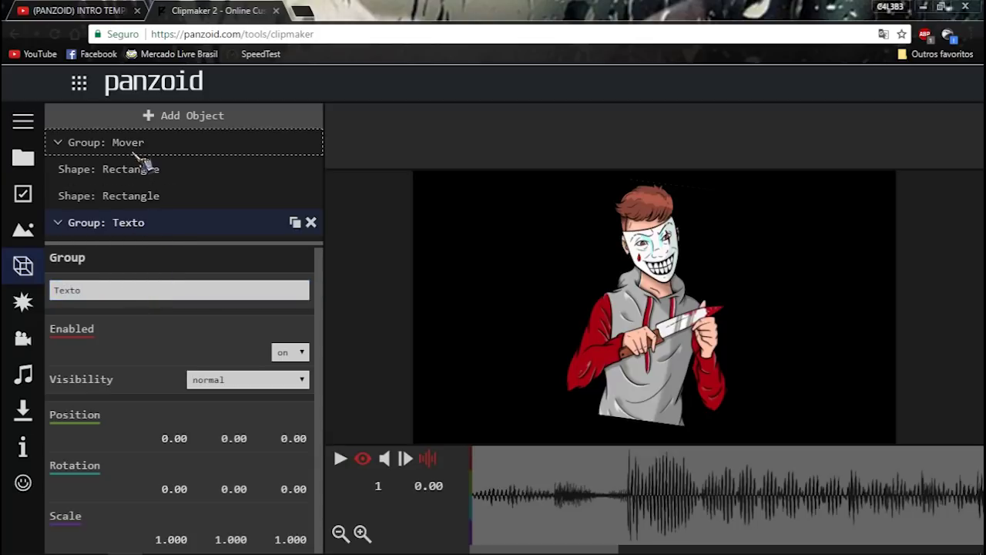
Add a third group to the scene's objects and name it Cartoon
{"action": "left_click", "coordinate": [192, 120]}
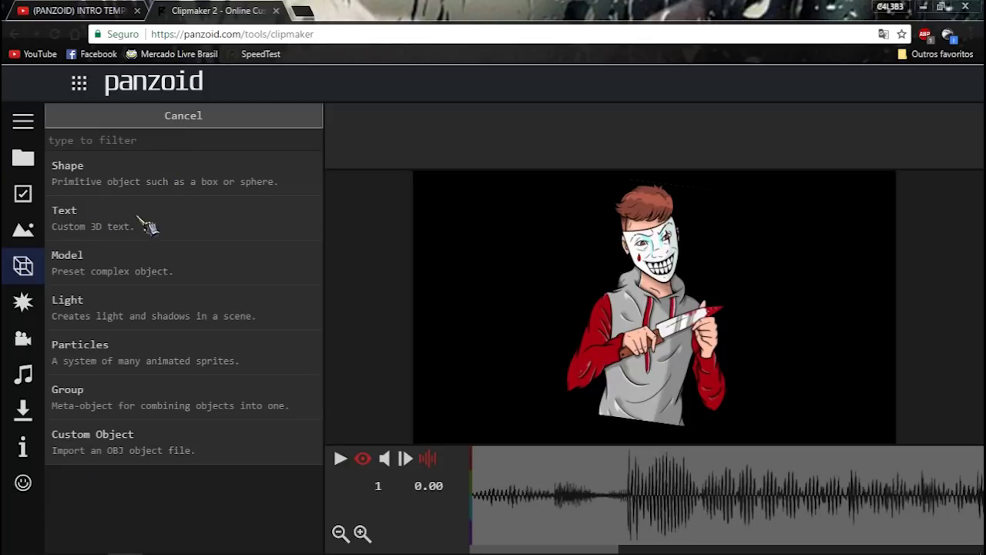
{"action": "left_click", "coordinate": [104, 401]}
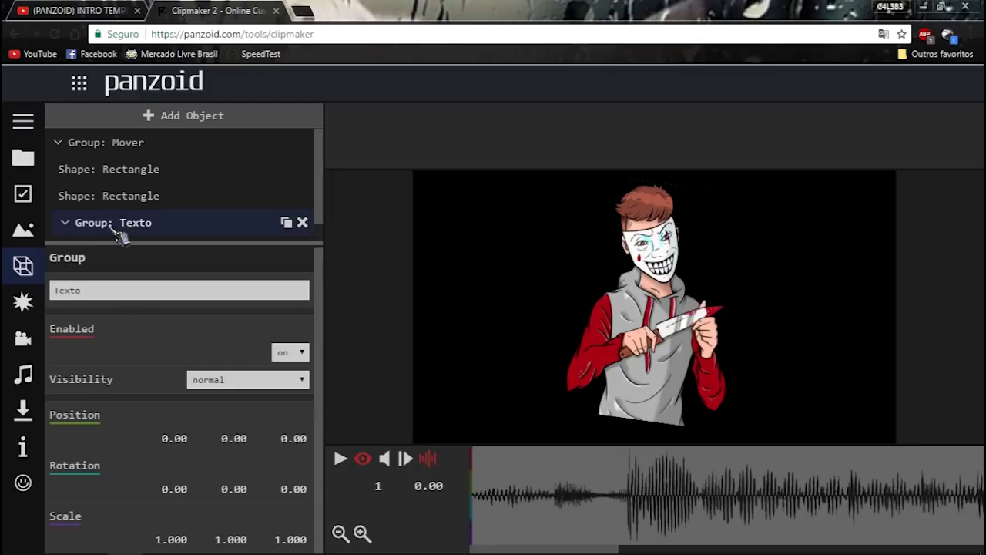
{"action": "scroll", "coordinate": [135, 236], "scroll_direction": "down", "scroll_amount": 1}
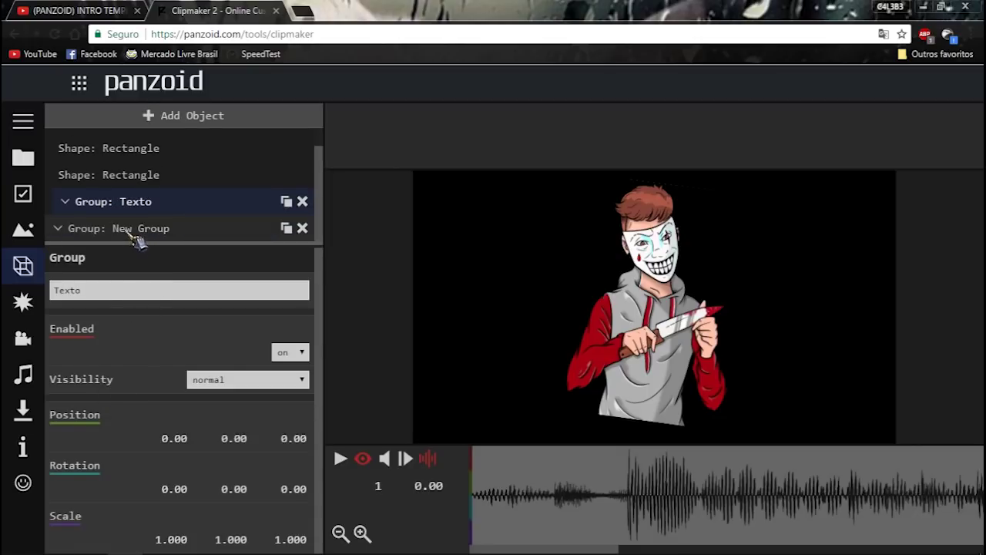
{"action": "left_click", "coordinate": [128, 230]}
{"action": "triple_click", "coordinate": [130, 295]}
{"action": "key", "text": "BackSpace"}
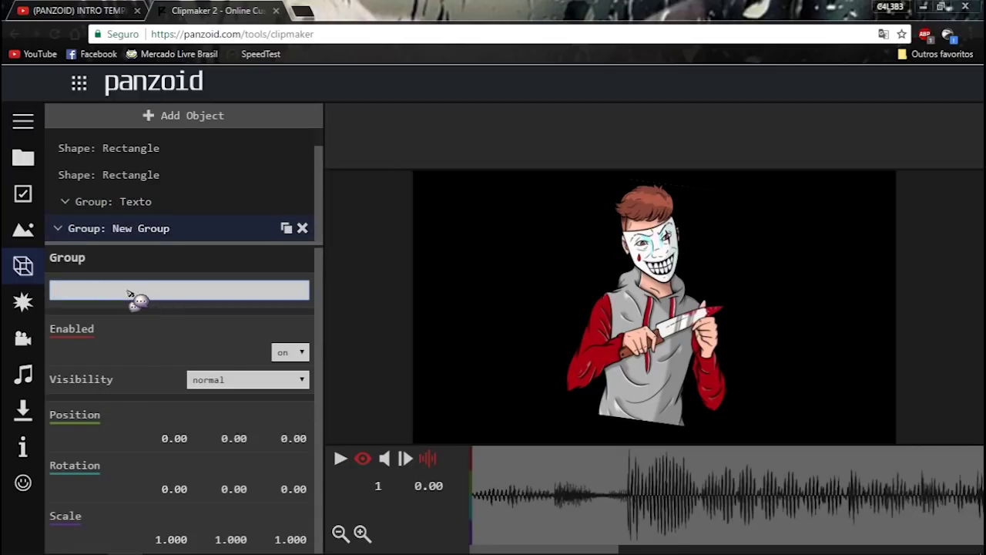
{"action": "key", "text": "Return"}
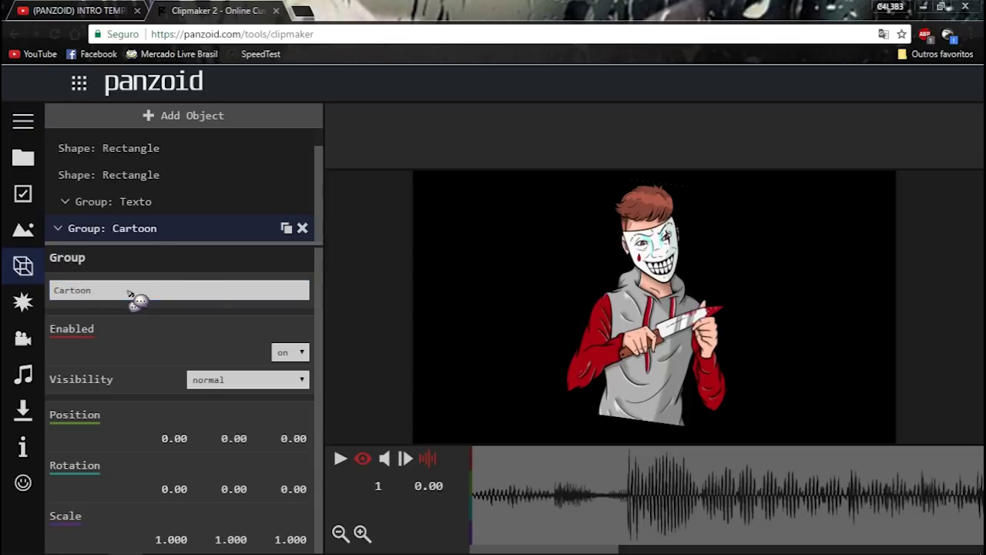
Nest the Cartoon group inside Mover, move both rectangle shapes into Cartoon and collapse it
{"action": "scroll", "coordinate": [143, 209], "scroll_direction": "up", "scroll_amount": 1}
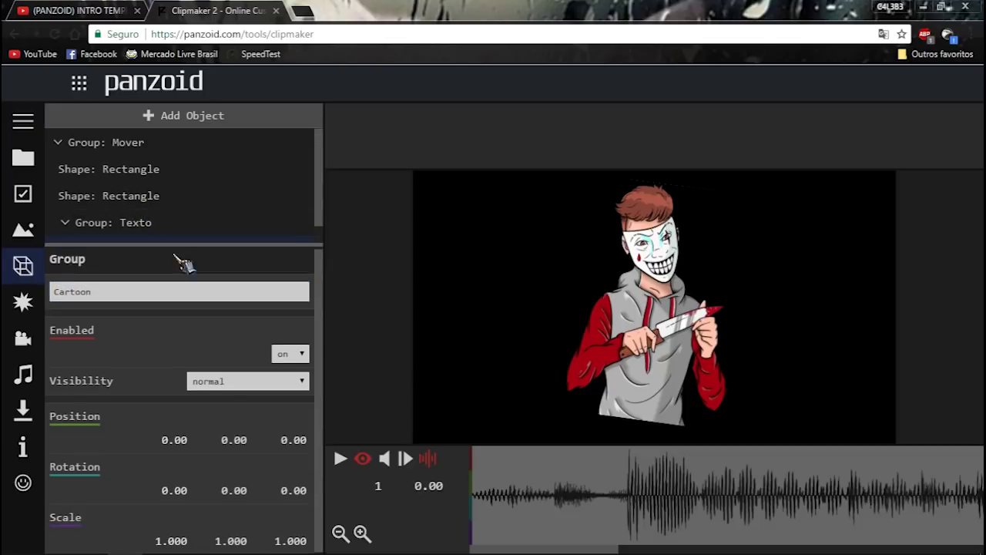
{"action": "left_click_drag", "start_coordinate": [183, 256], "coordinate": [165, 326]}
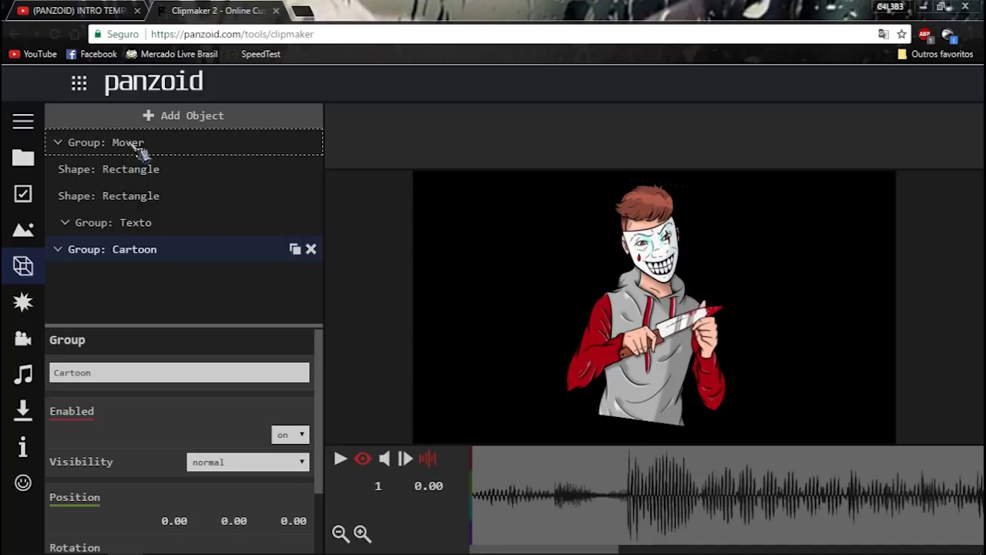
{"action": "left_click", "coordinate": [154, 175]}
{"action": "left_click_drag", "start_coordinate": [152, 181], "coordinate": [141, 253]}
{"action": "left_click_drag", "start_coordinate": [127, 179], "coordinate": [133, 228]}
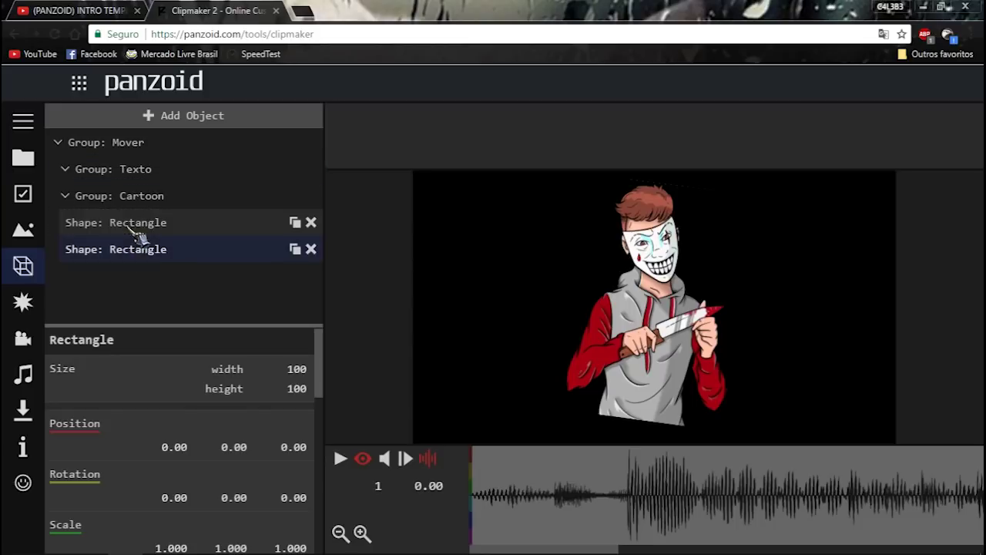
{"action": "left_click", "coordinate": [66, 197]}
Add a 3D text object reading NOME and place it inside the Texto group
{"action": "left_click", "coordinate": [126, 169]}
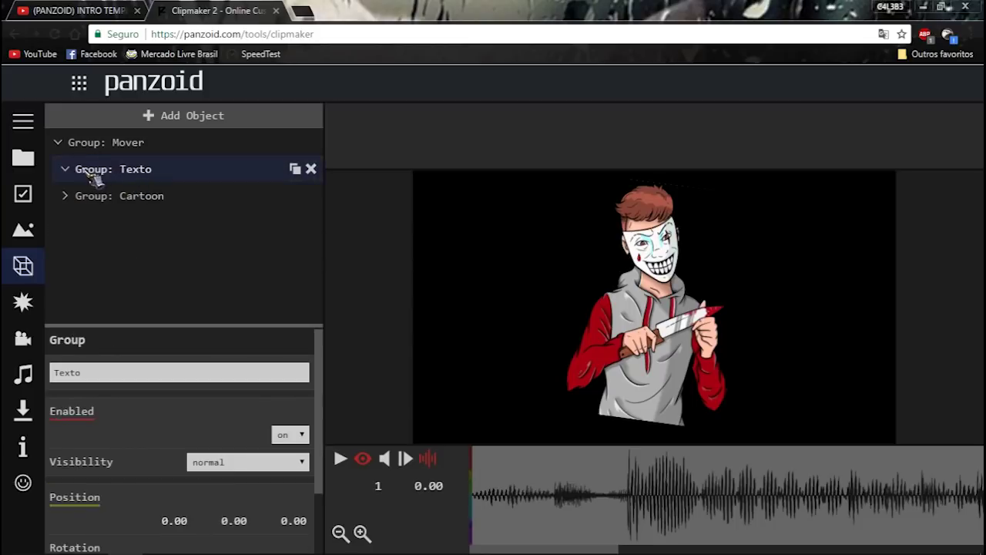
{"action": "left_click", "coordinate": [191, 120]}
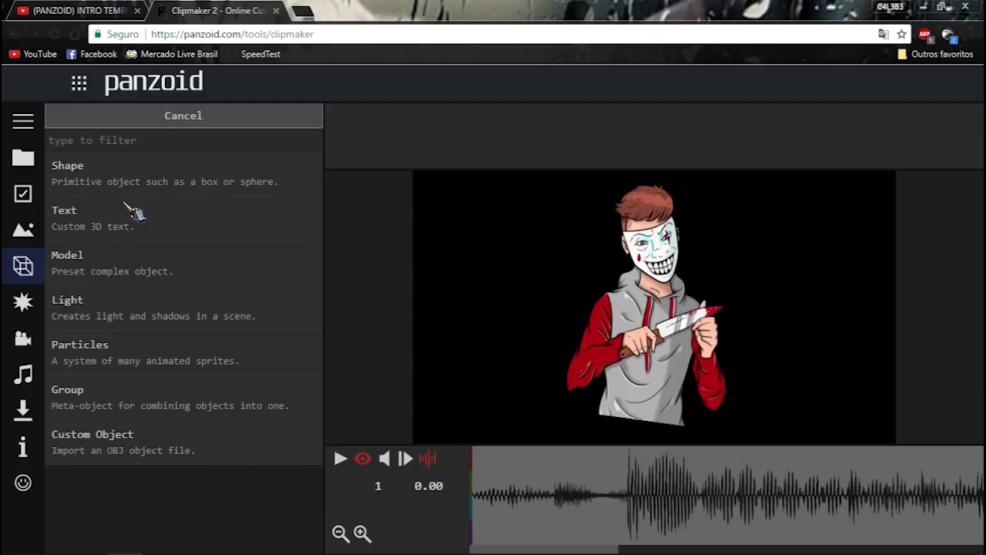
{"action": "left_click", "coordinate": [121, 223]}
{"action": "left_click", "coordinate": [127, 227]}
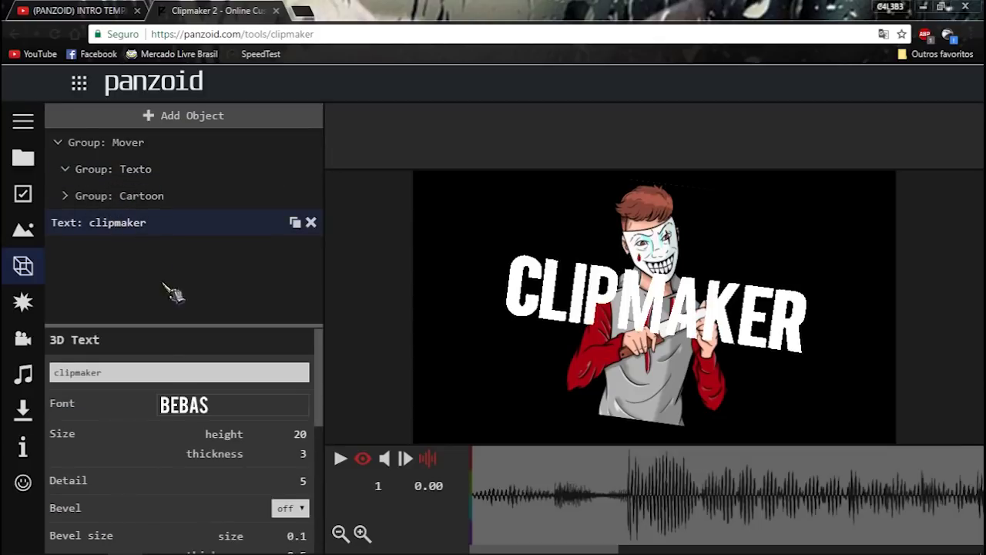
{"action": "left_click", "coordinate": [148, 374]}
{"action": "key", "text": "BackSpace"}
{"action": "type", "text": "NO"}
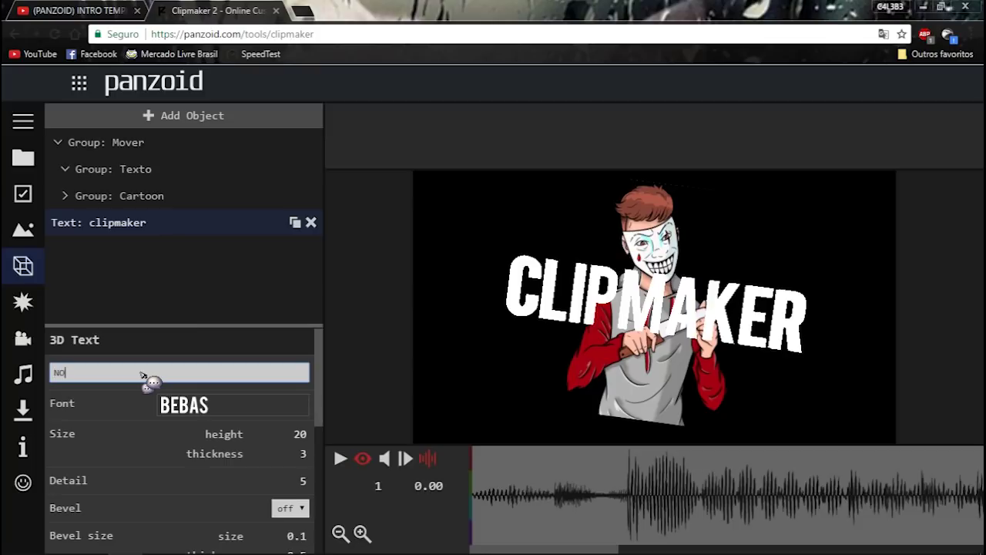
{"action": "type", "text": "ME"}
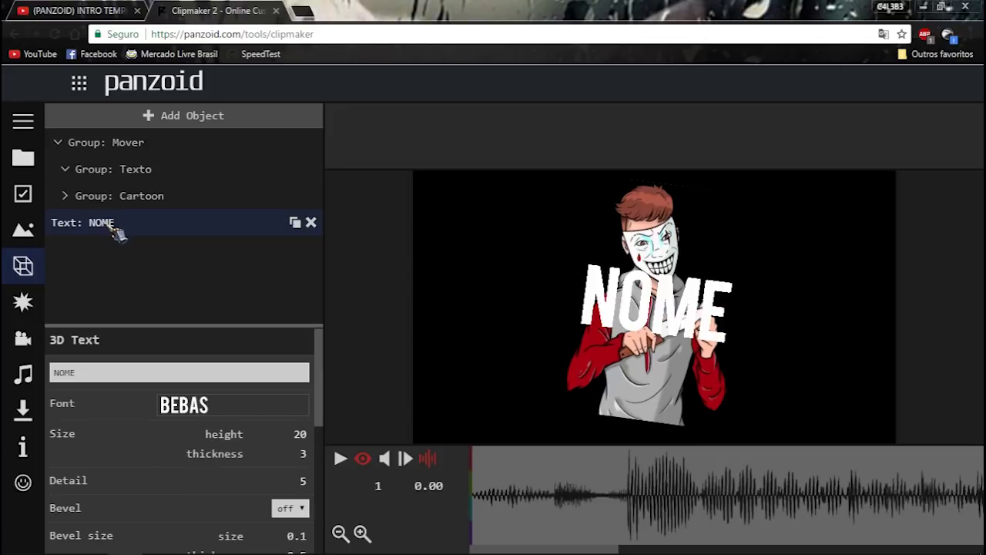
{"action": "left_click_drag", "start_coordinate": [101, 230], "coordinate": [135, 179]}
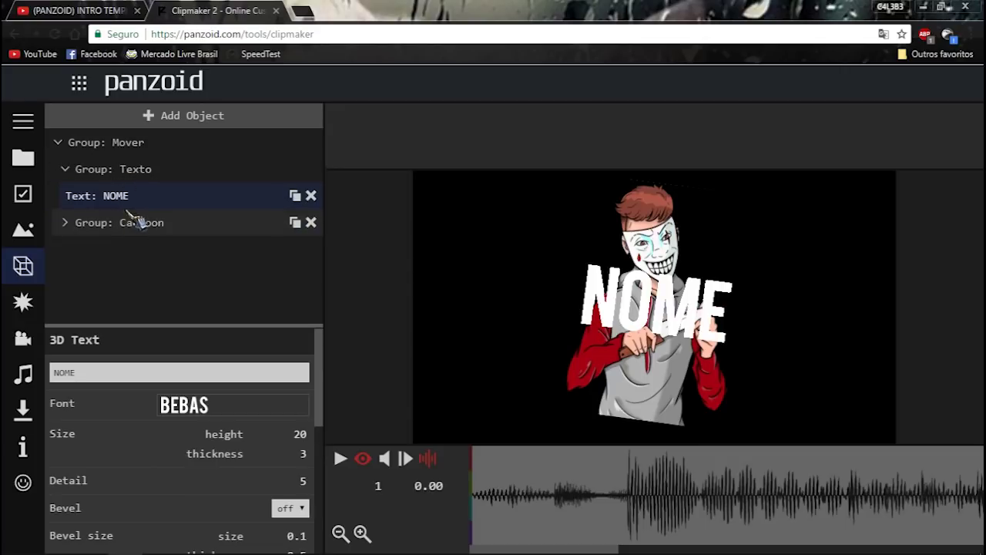
{"action": "left_click", "coordinate": [108, 377]}
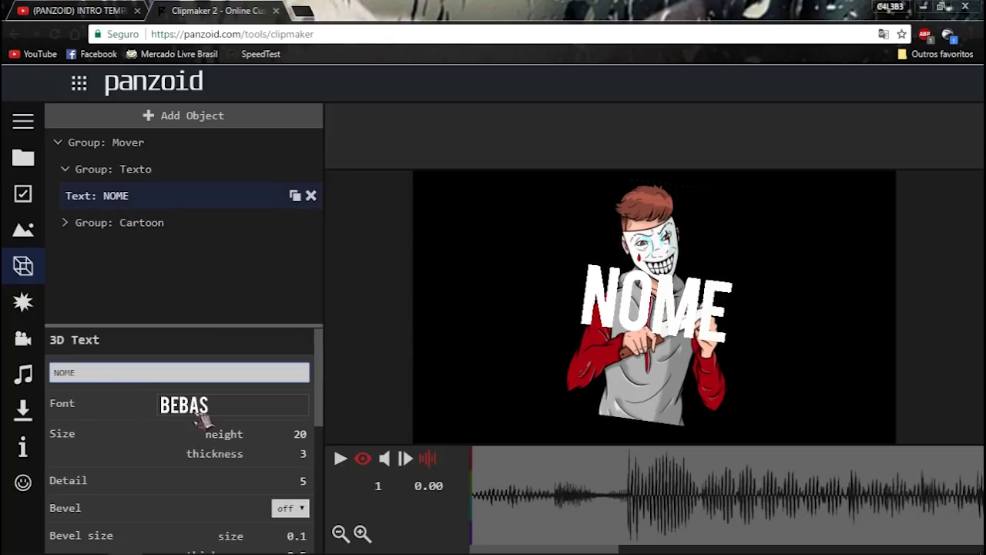
{"action": "double_click", "coordinate": [110, 374]}
{"action": "left_click", "coordinate": [147, 429]}
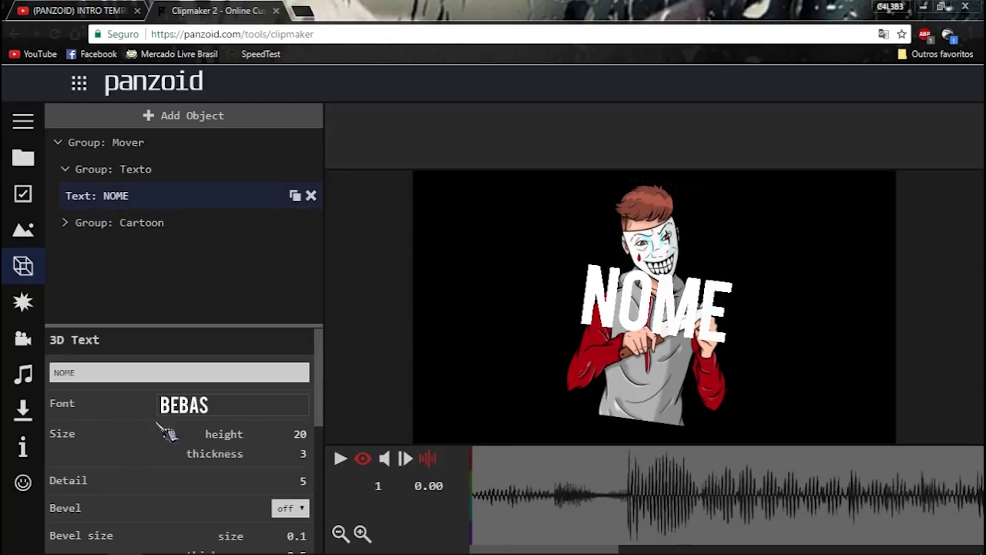
{"action": "scroll", "coordinate": [258, 452], "scroll_direction": "down", "scroll_amount": 1}
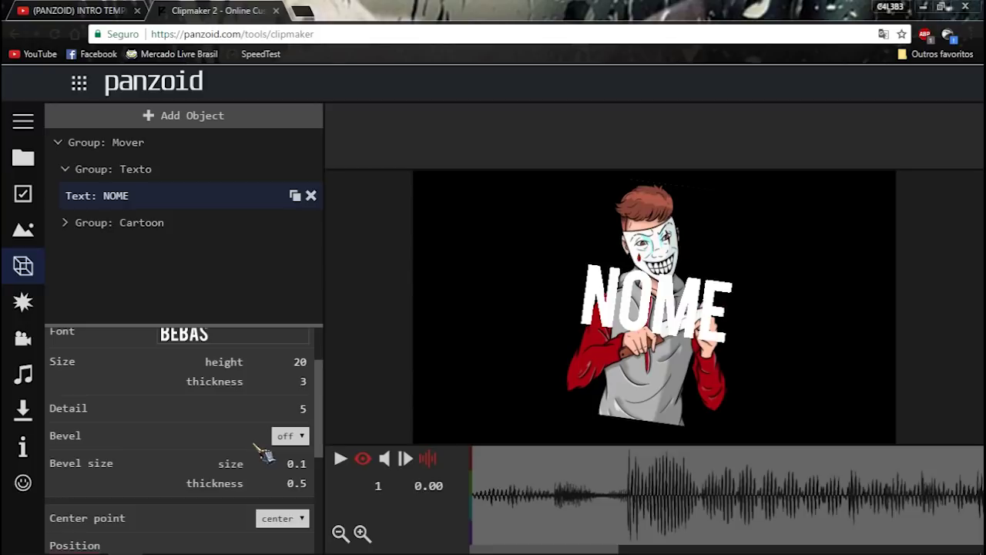
{"action": "scroll", "coordinate": [262, 455], "scroll_direction": "up", "scroll_amount": 1}
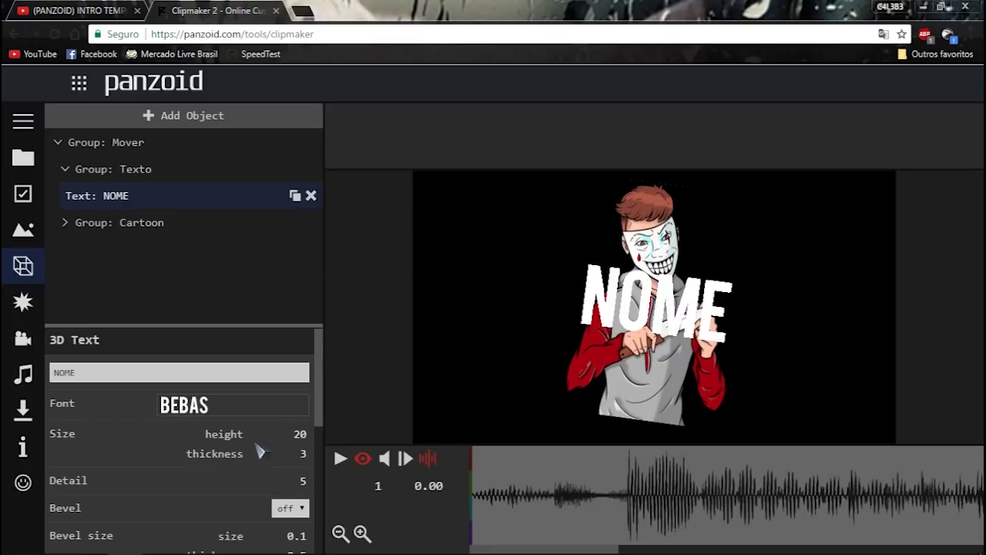
Change the NOME text's font to adolphus and set its thickness to 1
{"action": "left_click", "coordinate": [222, 408]}
{"action": "left_click", "coordinate": [220, 215]}
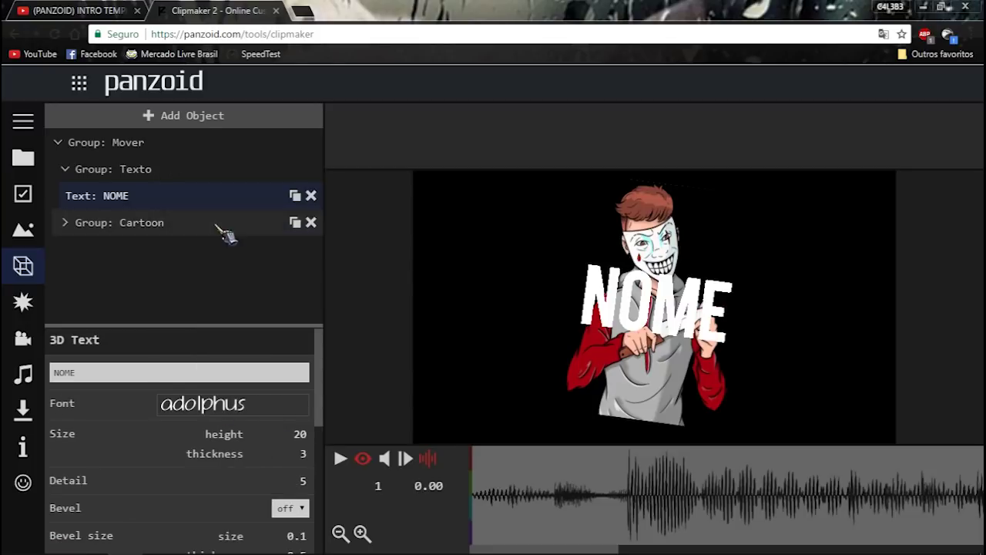
{"action": "left_click", "coordinate": [303, 454]}
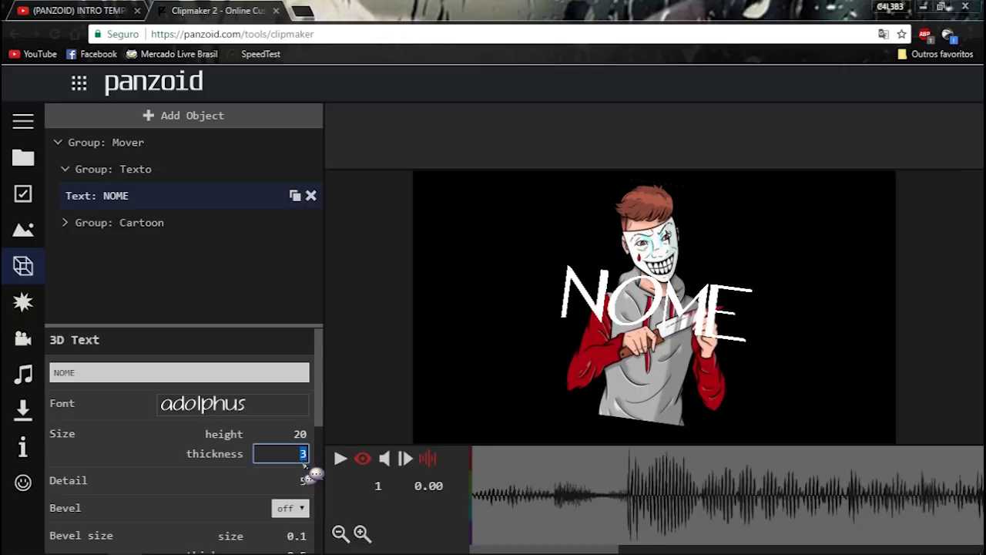
{"action": "type", "text": "1"}
{"action": "key", "text": "Return"}
Turn on the bevel for the NOME text and set the bevel thickness to 0.1
{"action": "scroll", "coordinate": [262, 490], "scroll_direction": "down", "scroll_amount": 1}
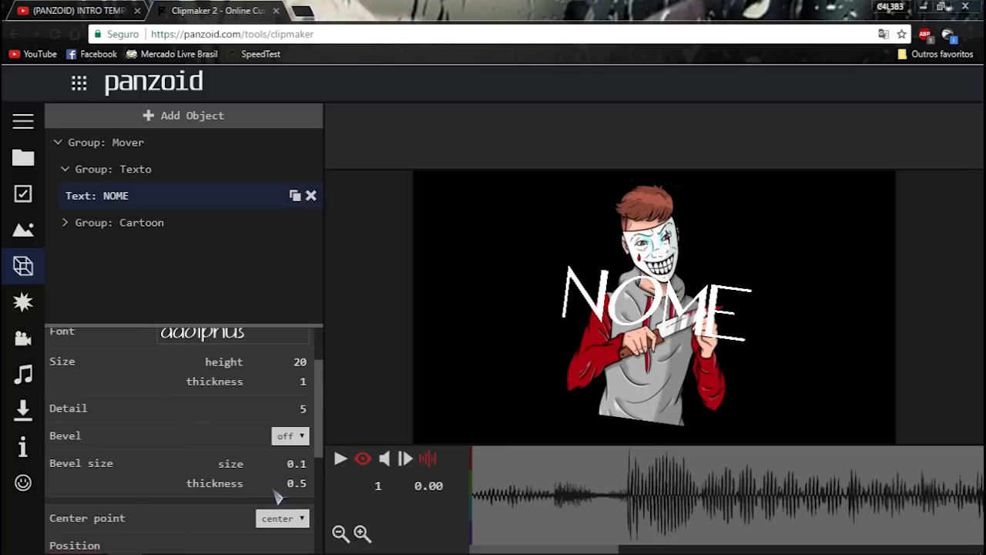
{"action": "left_click", "coordinate": [291, 436]}
{"action": "left_click", "coordinate": [298, 463]}
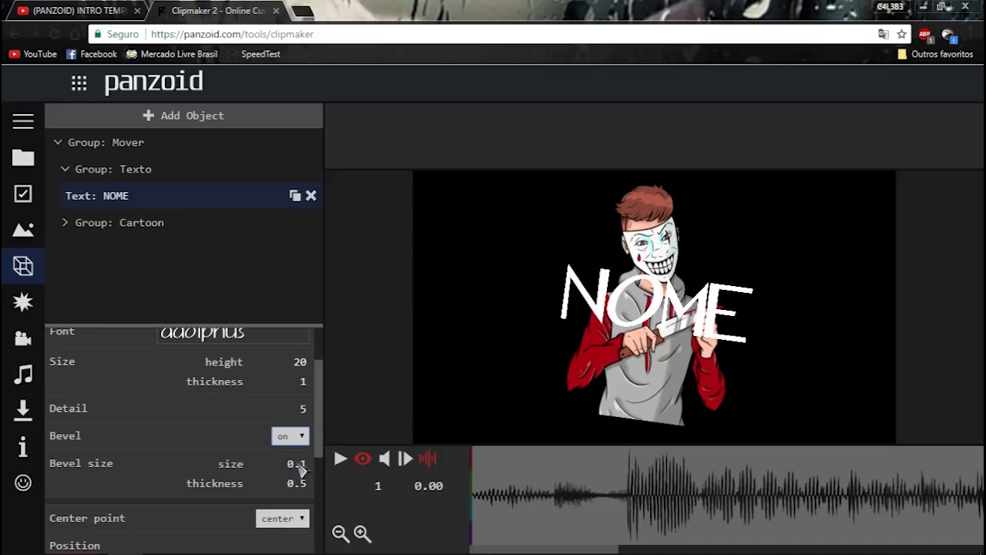
{"action": "left_click", "coordinate": [301, 483]}
{"action": "type", "text": "0.1"}
{"action": "key", "text": "Return"}
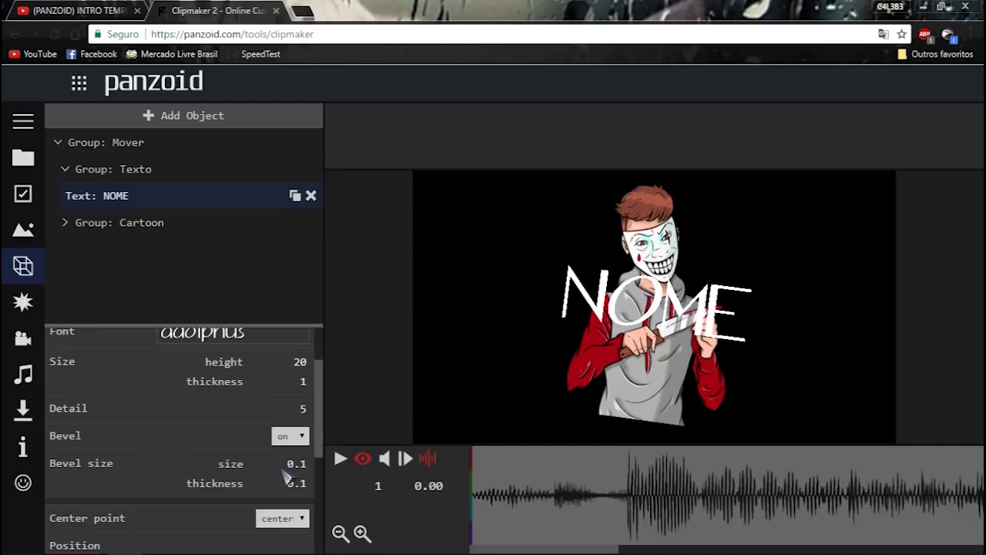
{"action": "scroll", "coordinate": [266, 471], "scroll_direction": "down", "scroll_amount": 3}
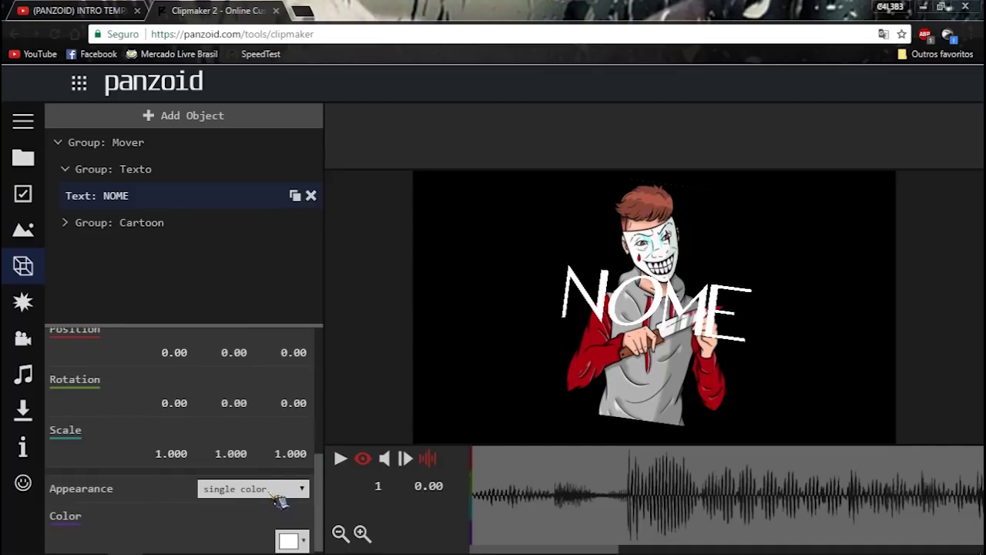
Flatten the NOME text by setting its Z scale to 0.1
{"action": "scroll", "coordinate": [233, 435], "scroll_direction": "up", "scroll_amount": 1}
{"action": "scroll", "coordinate": [238, 438], "scroll_direction": "down", "scroll_amount": 1}
{"action": "left_click", "coordinate": [297, 457]}
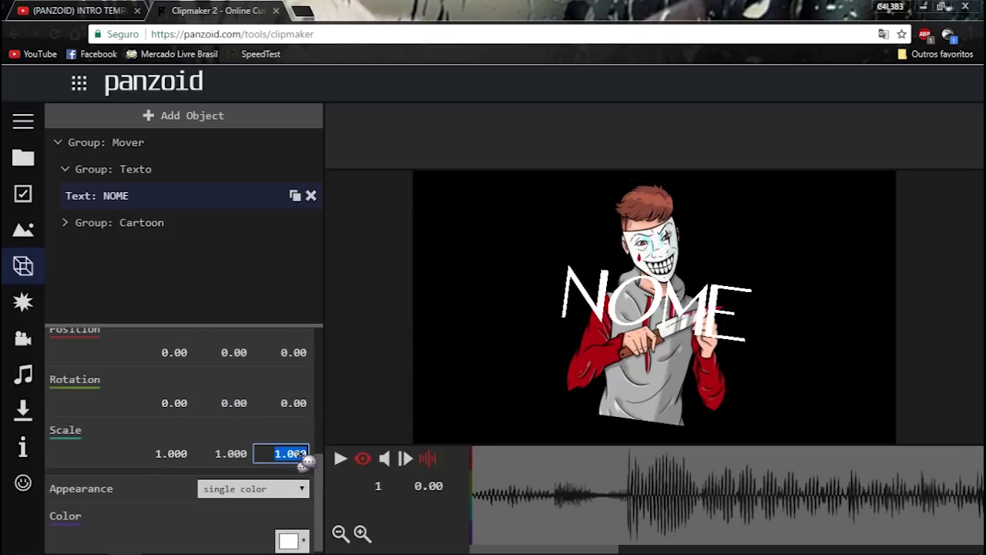
{"action": "type", "text": "0.001"}
{"action": "key", "text": "Return"}
{"action": "left_click", "coordinate": [299, 456]}
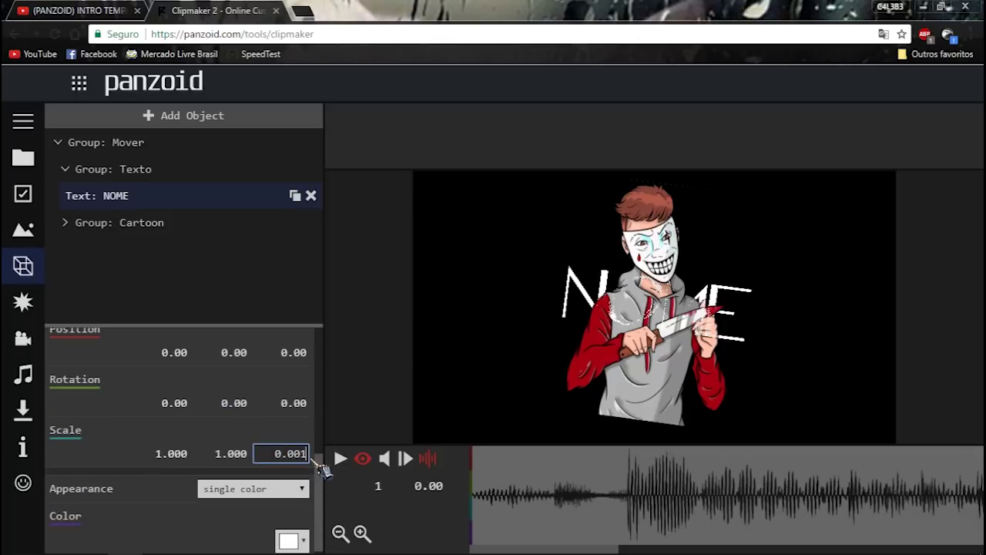
{"action": "key", "text": "BackSpace"}
{"action": "key", "text": "BackSpace"}
{"action": "type", "text": "1"}
{"action": "key", "text": "Return"}
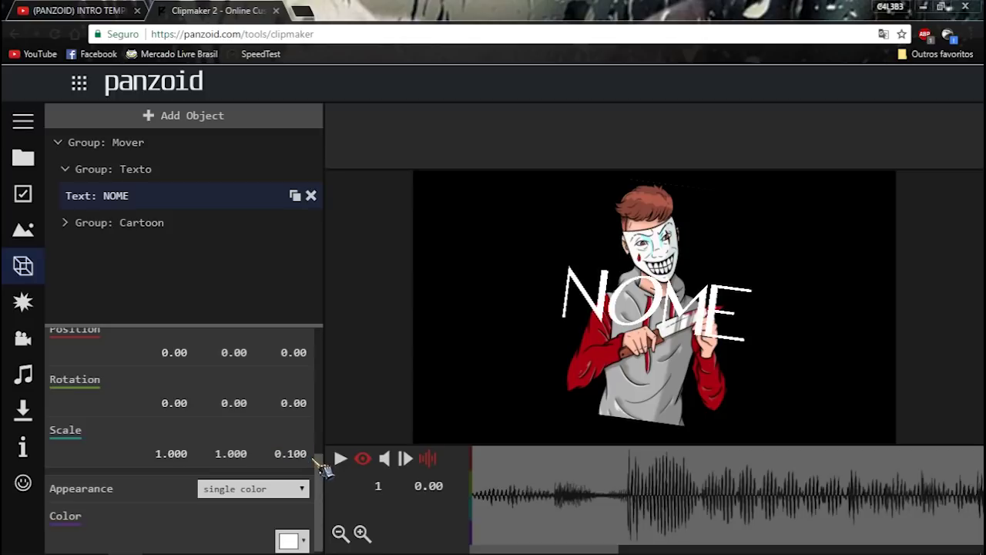
Inspect the flattened NOME text from several angles in the free editing view, then return to the camera view
{"action": "left_click", "coordinate": [360, 459]}
{"action": "left_click_drag", "start_coordinate": [443, 429], "coordinate": [570, 404]}
{"action": "scroll", "coordinate": [755, 384], "scroll_direction": "down", "scroll_amount": 3}
{"action": "scroll", "coordinate": [570, 405], "scroll_direction": "down", "scroll_amount": 5}
{"action": "left_click_drag", "start_coordinate": [769, 395], "coordinate": [639, 366]}
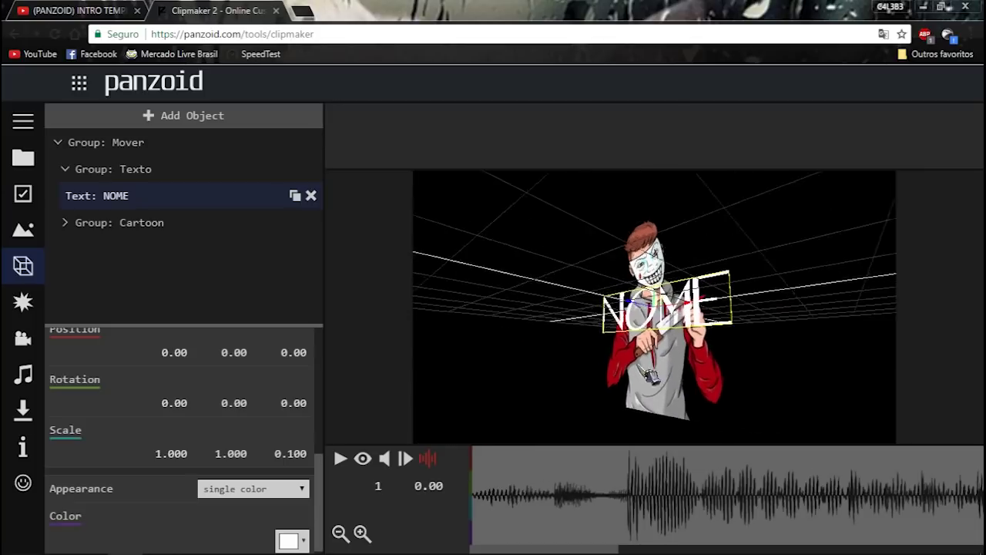
{"action": "left_click_drag", "start_coordinate": [882, 305], "coordinate": [709, 409]}
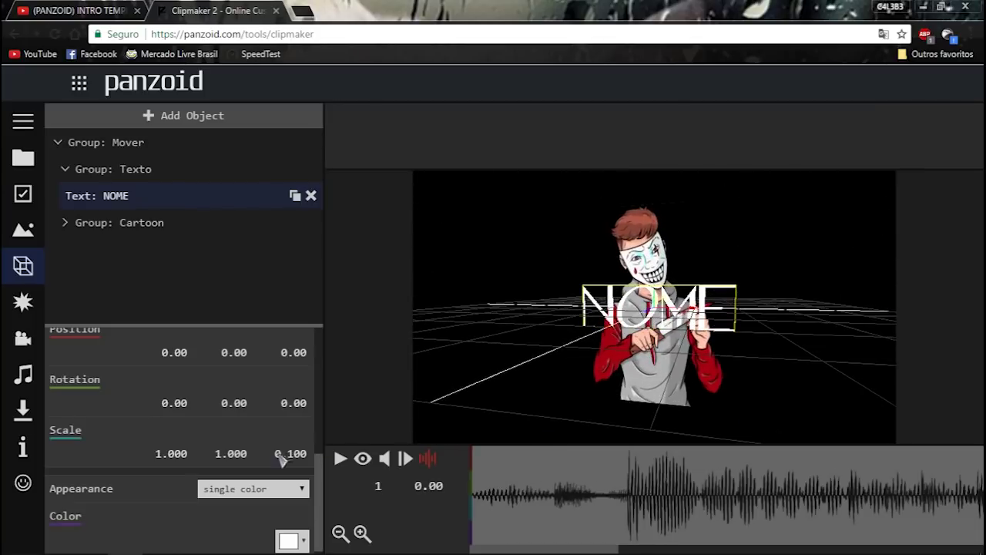
{"action": "scroll", "coordinate": [281, 459], "scroll_direction": "up", "scroll_amount": 5}
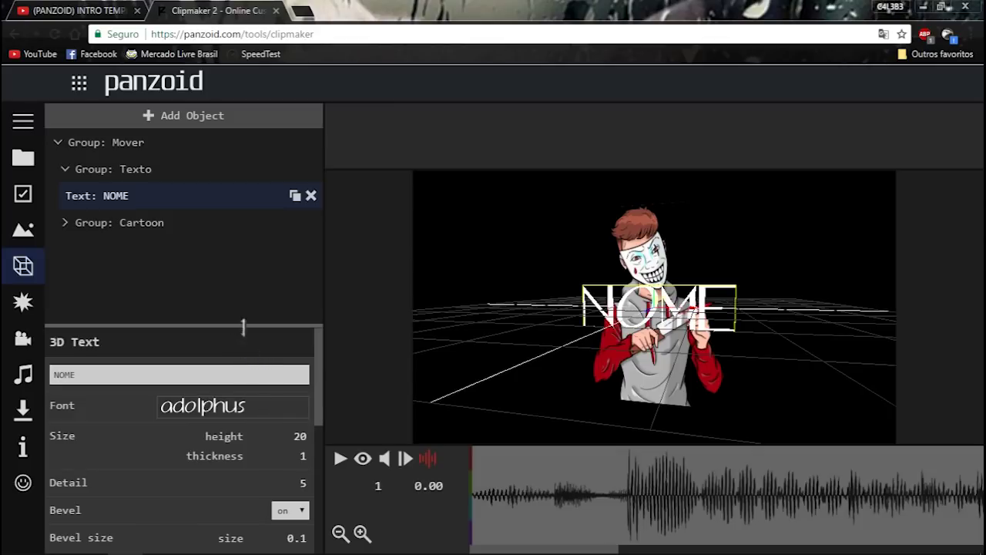
{"action": "left_click", "coordinate": [363, 460]}
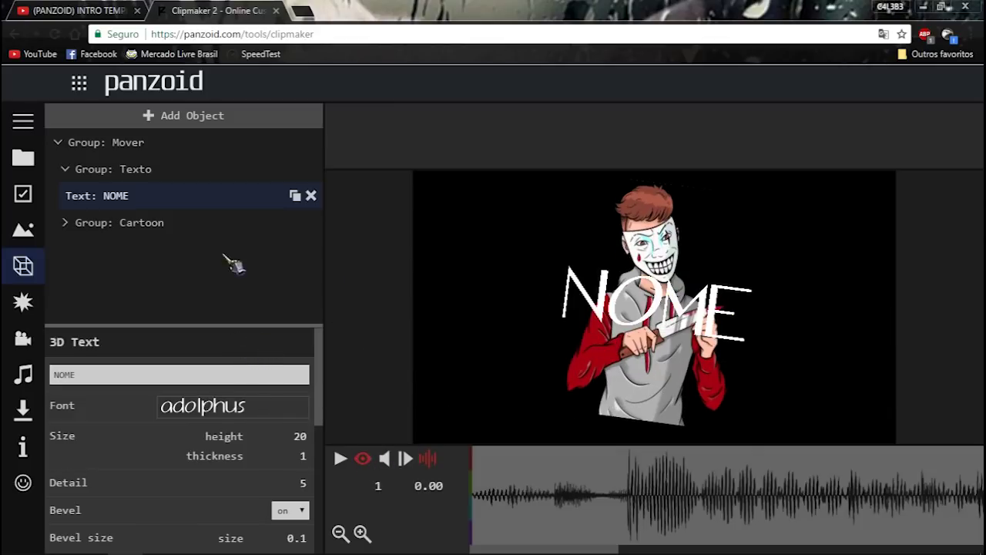
Set the NOME text's detail to 50
{"action": "scroll", "coordinate": [292, 471], "scroll_direction": "down", "scroll_amount": 1}
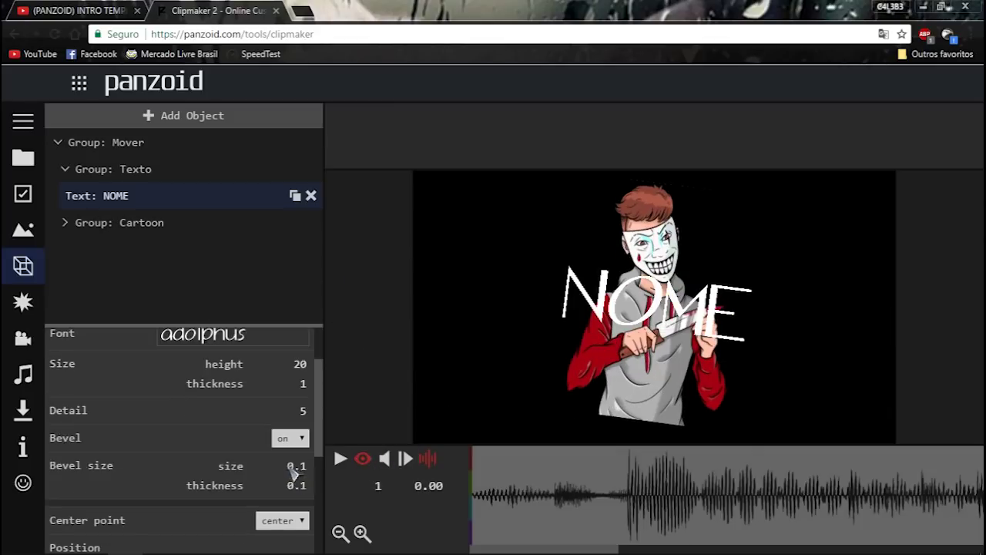
{"action": "left_click", "coordinate": [299, 414]}
{"action": "type", "text": "10"}
{"action": "key", "text": "Return"}
{"action": "left_click", "coordinate": [306, 415]}
{"action": "type", "text": "20"}
{"action": "key", "text": "Return"}
{"action": "left_click", "coordinate": [302, 412]}
{"action": "type", "text": "10"}
{"action": "key", "text": "Return"}
{"action": "left_click", "coordinate": [302, 412]}
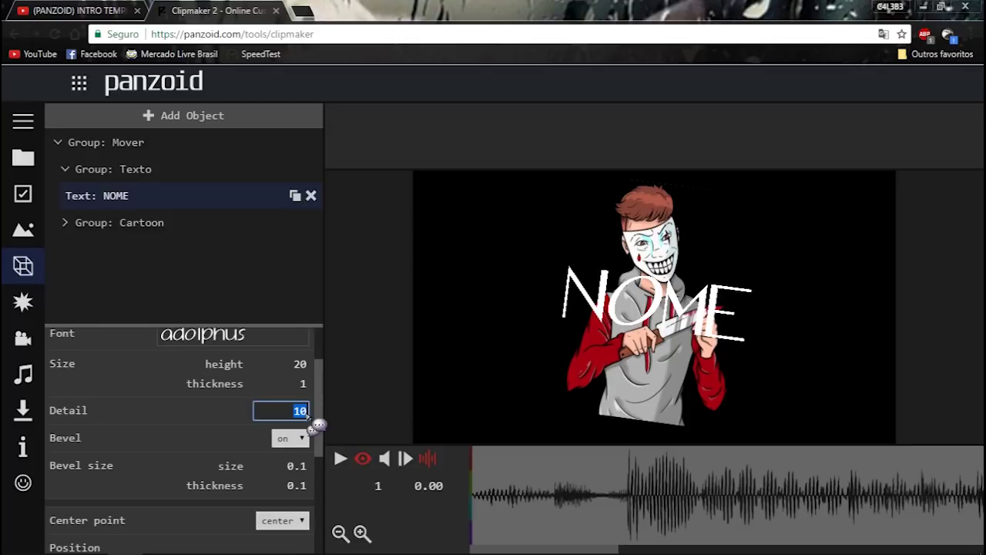
{"action": "key", "text": "Return"}
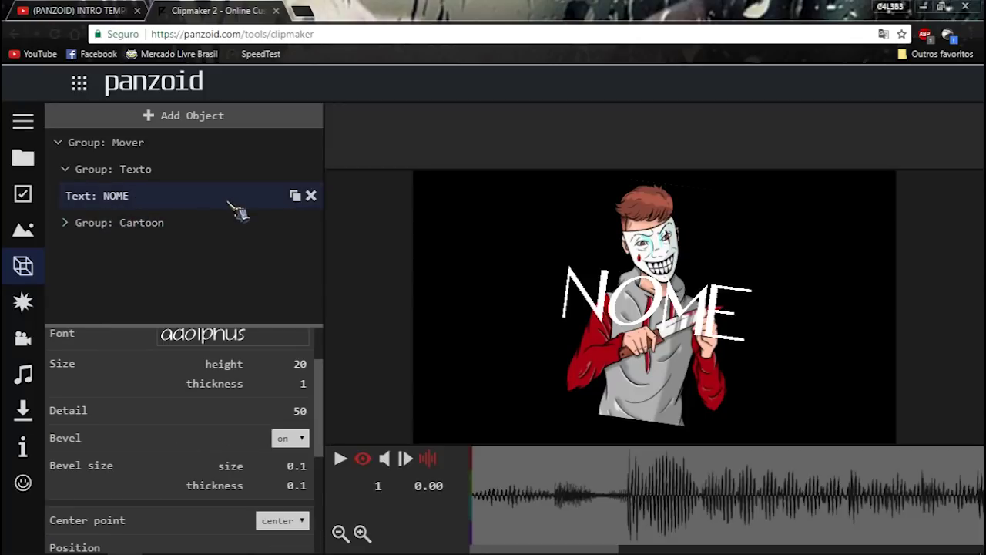
Set the NOME text's Z scale to 0.5
{"action": "scroll", "coordinate": [260, 418], "scroll_direction": "down", "scroll_amount": 5}
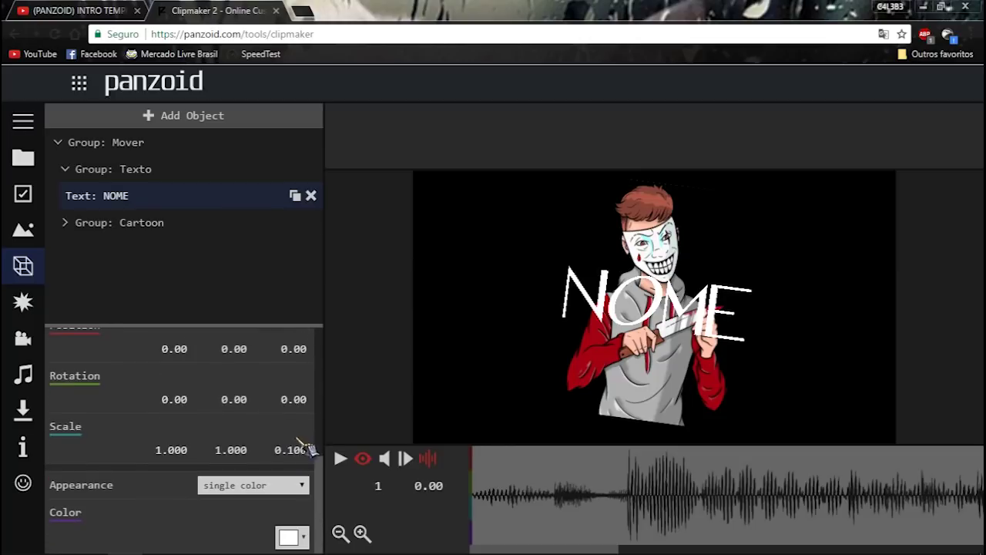
{"action": "scroll", "coordinate": [306, 447], "scroll_direction": "up", "scroll_amount": 1}
{"action": "left_click", "coordinate": [303, 524]}
{"action": "key", "text": "BackSpace"}
{"action": "key", "text": "BackSpace"}
{"action": "key", "text": "BackSpace"}
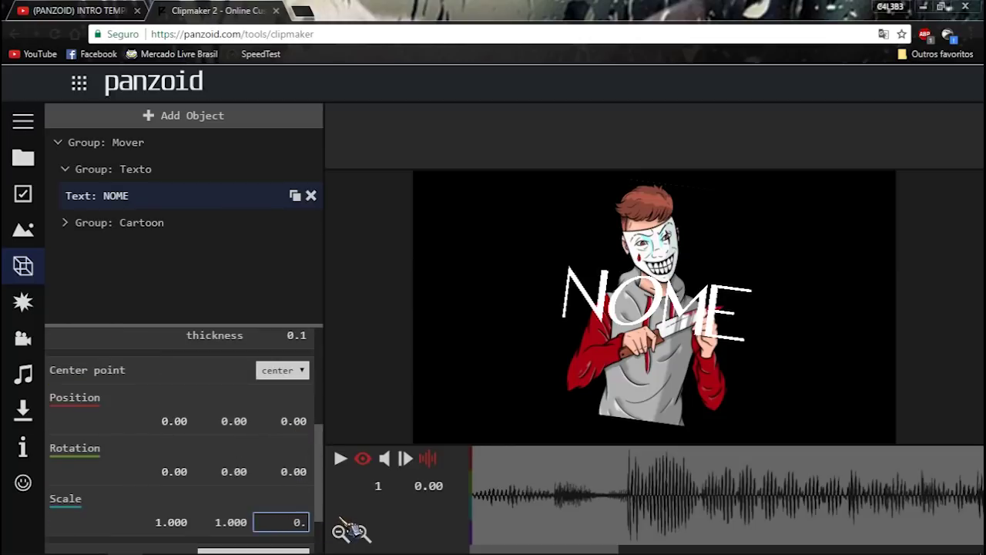
{"action": "type", "text": "200"}
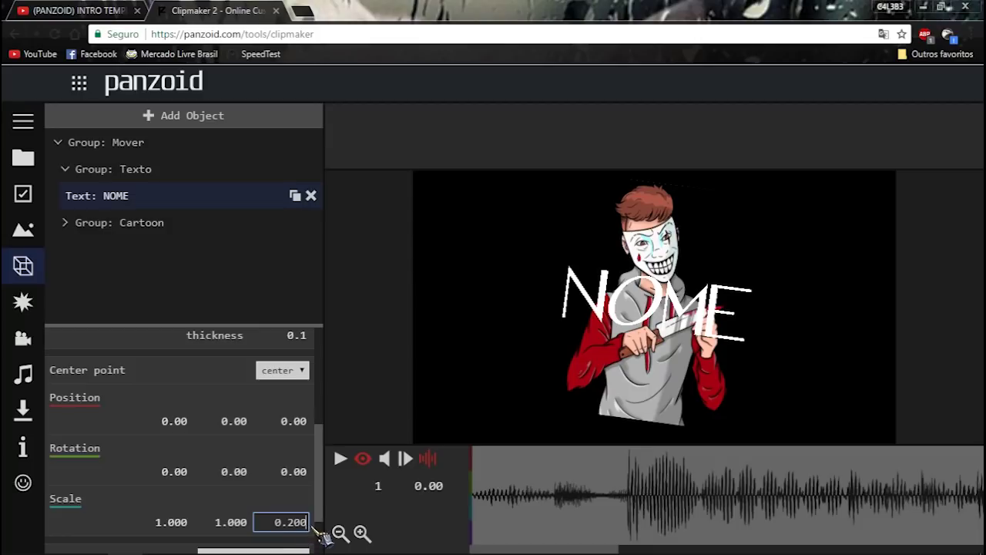
{"action": "key", "text": "BackSpace"}
{"action": "key", "text": "BackSpace"}
{"action": "key", "text": "Return"}
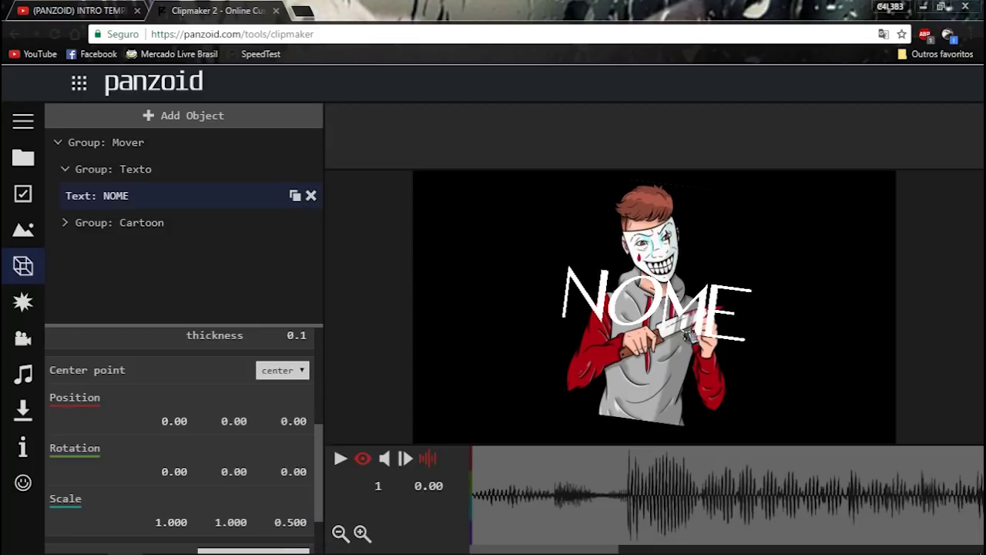
Duplicate the NOME text into the Texto group and set the copy's bevel size and bevel thickness to 0.2
{"action": "left_click", "coordinate": [295, 197]}
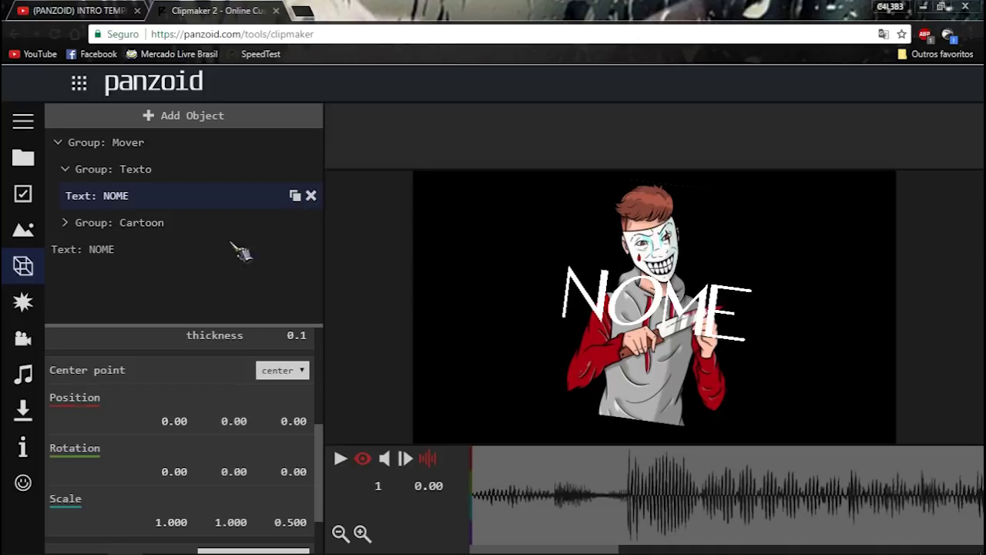
{"action": "left_click_drag", "start_coordinate": [127, 254], "coordinate": [129, 191]}
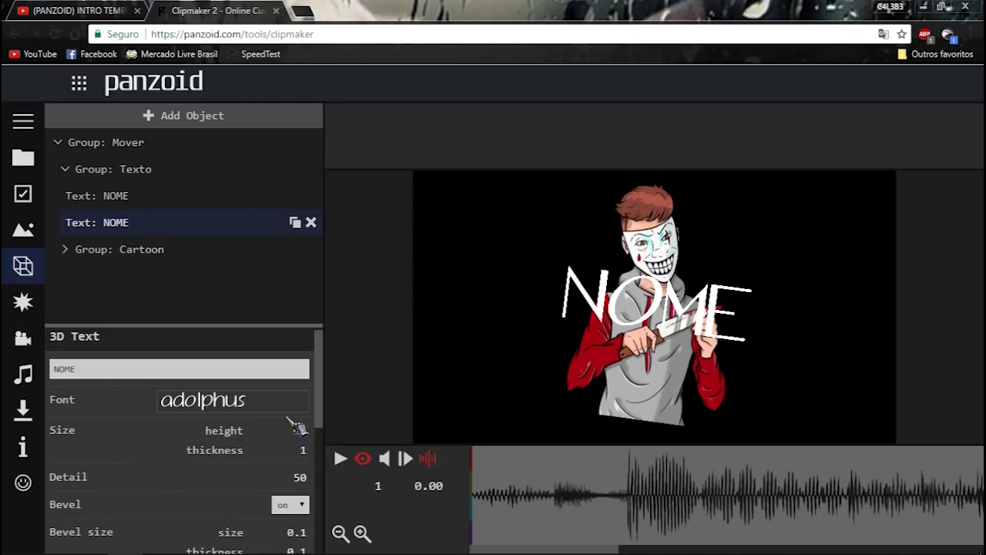
{"action": "scroll", "coordinate": [313, 480], "scroll_direction": "down", "scroll_amount": 1}
{"action": "left_click", "coordinate": [303, 481]}
{"action": "key", "text": "BackSpace"}
{"action": "type", "text": "2"}
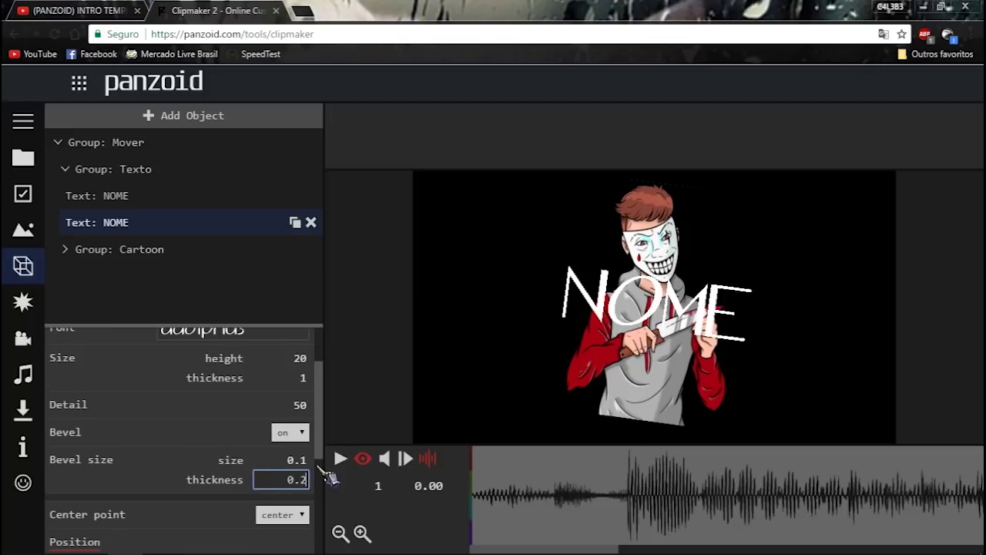
{"action": "left_click", "coordinate": [301, 462]}
{"action": "left_click", "coordinate": [297, 460]}
{"action": "type", "text": "0.2"}
{"action": "scroll", "coordinate": [292, 470], "scroll_direction": "down", "scroll_amount": 3}
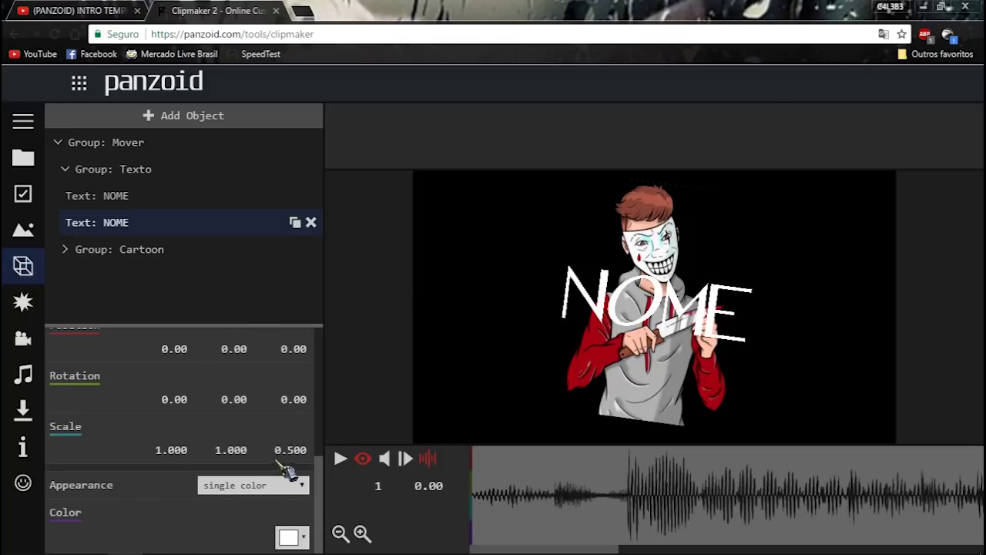
Keep the NOME copy's appearance as single color and change its color to red
{"action": "left_click", "coordinate": [303, 486]}
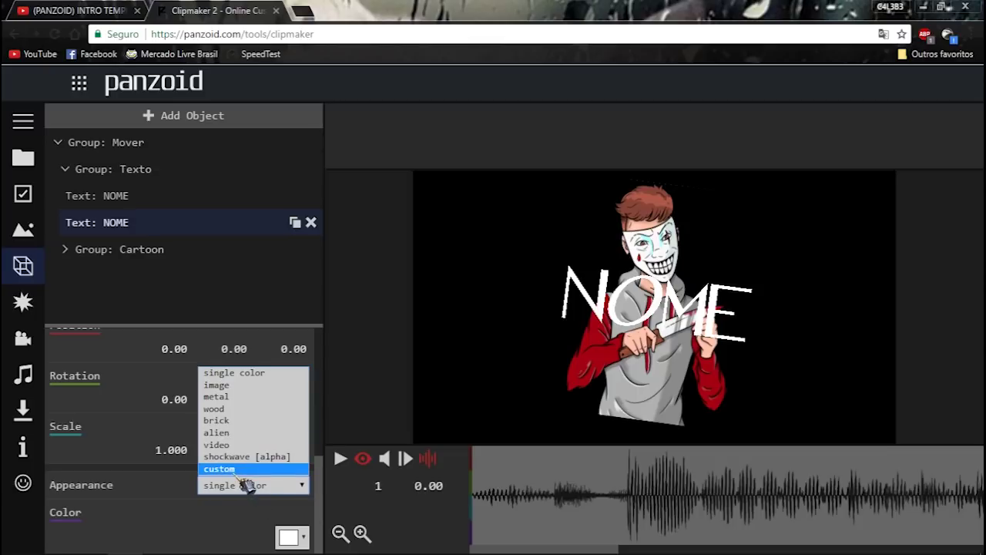
{"action": "left_click", "coordinate": [245, 485]}
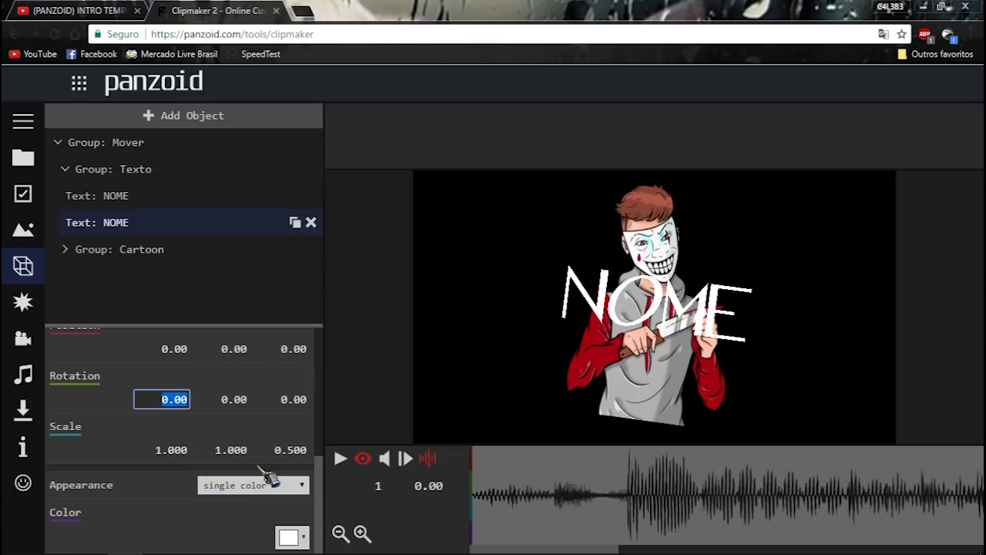
{"action": "left_click", "coordinate": [293, 536]}
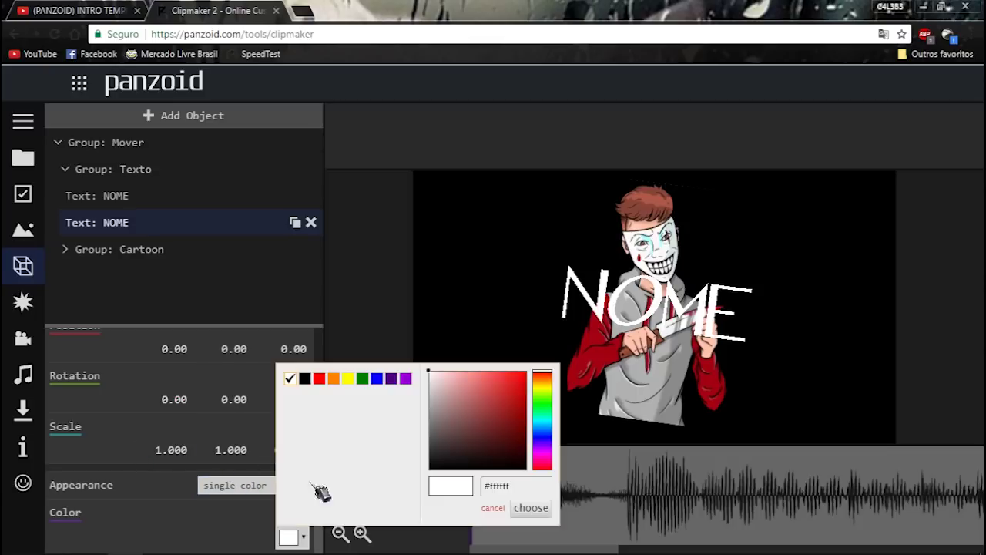
{"action": "left_click", "coordinate": [319, 379]}
{"action": "left_click", "coordinate": [162, 397]}
Move the red NOME copy behind the white text by setting its Z position to -0.10
{"action": "scroll", "coordinate": [245, 389], "scroll_direction": "up", "scroll_amount": 3}
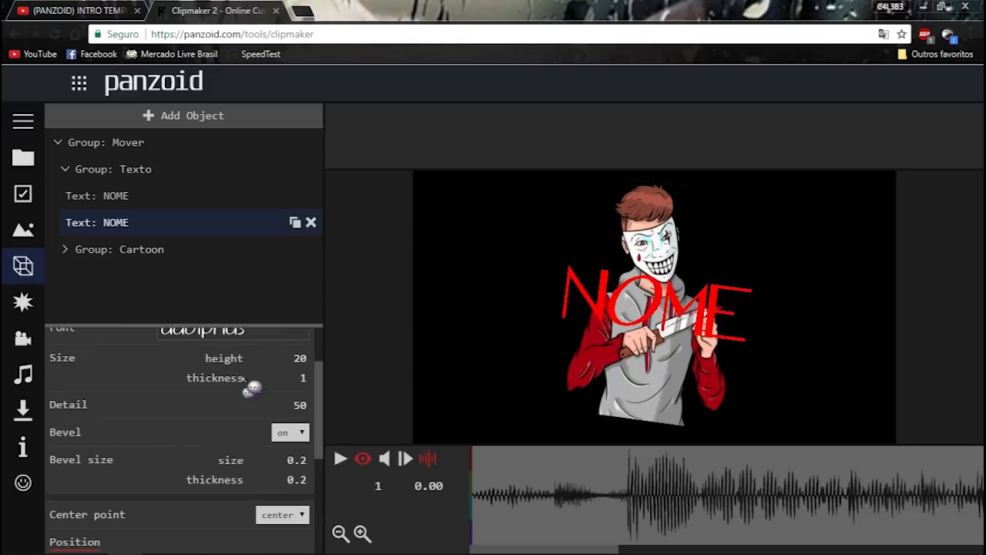
{"action": "scroll", "coordinate": [291, 397], "scroll_direction": "up", "scroll_amount": 2}
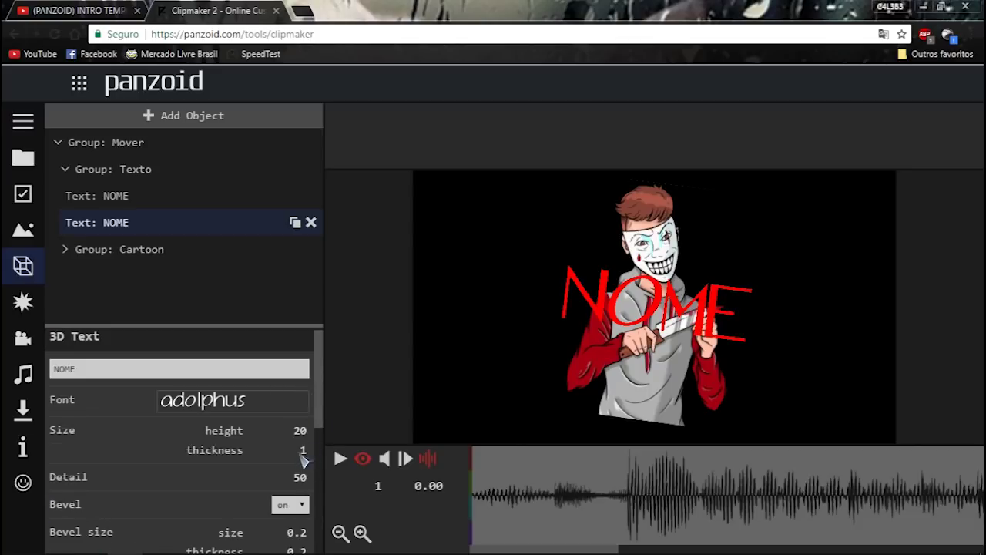
{"action": "scroll", "coordinate": [302, 459], "scroll_direction": "down", "scroll_amount": 2}
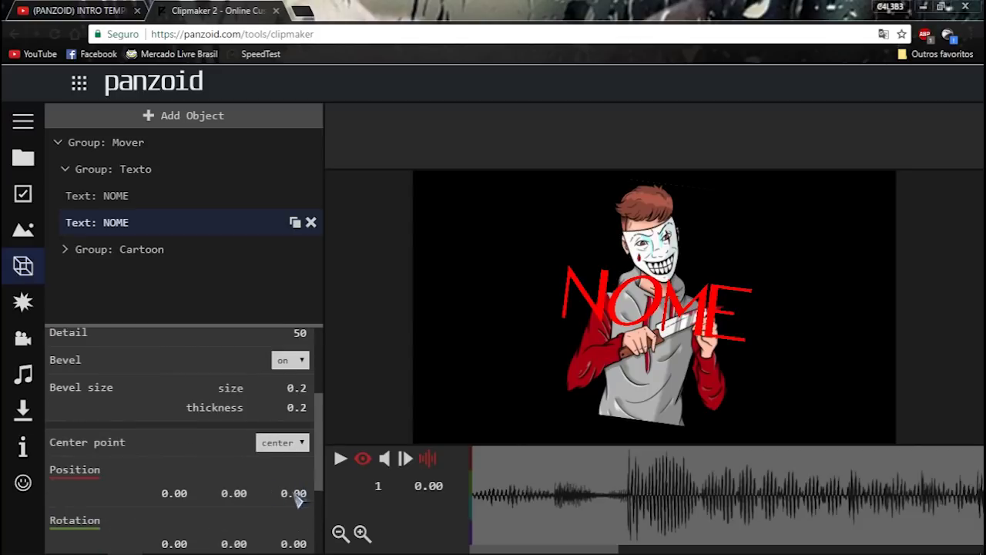
{"action": "scroll", "coordinate": [300, 499], "scroll_direction": "down", "scroll_amount": 3}
{"action": "left_click_drag", "start_coordinate": [299, 501], "coordinate": [303, 501]}
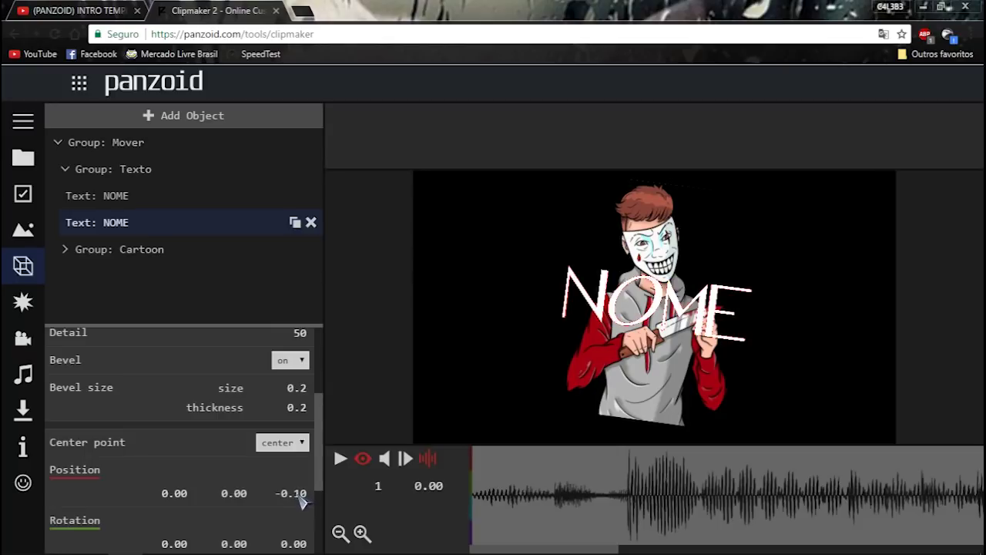
{"action": "scroll", "coordinate": [286, 468], "scroll_direction": "down", "scroll_amount": 2}
{"action": "scroll", "coordinate": [300, 451], "scroll_direction": "up", "scroll_amount": 1}
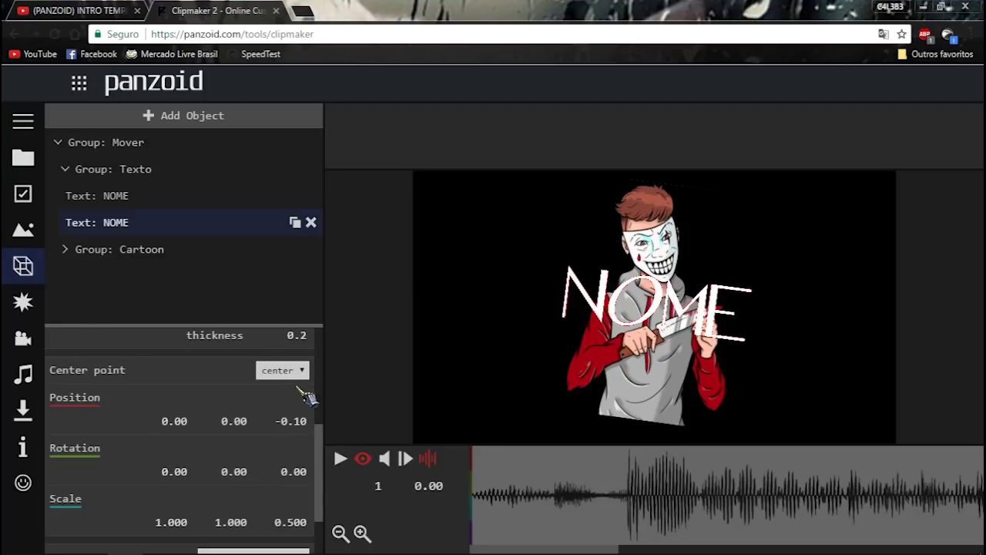
Set the red NOME copy's bevel size and bevel thickness to 0.5
{"action": "scroll", "coordinate": [305, 396], "scroll_direction": "up", "scroll_amount": 2}
{"action": "left_click", "coordinate": [302, 407]}
{"action": "type", "text": "0."}
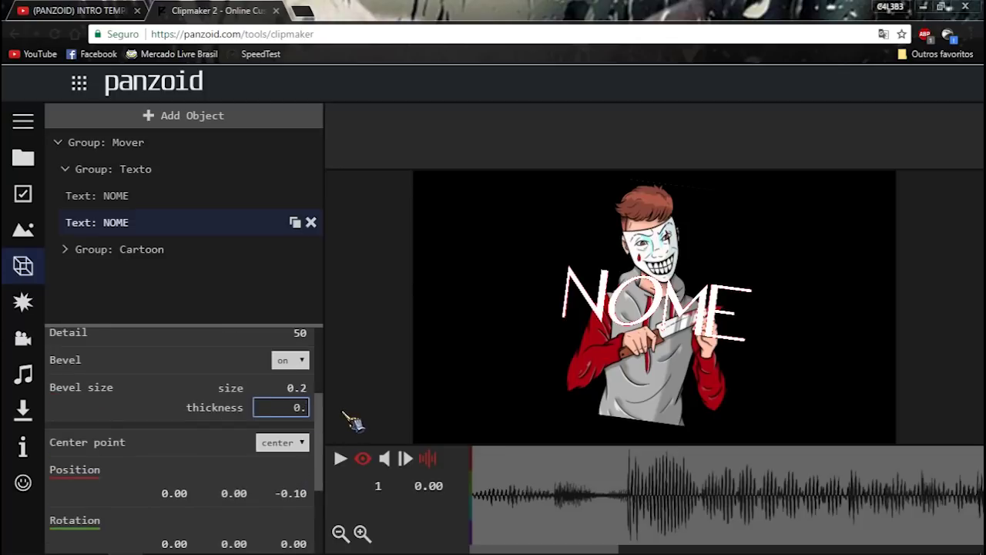
{"action": "type", "text": "5"}
{"action": "key", "text": "shift+Tab"}
{"action": "type", "text": "0."}
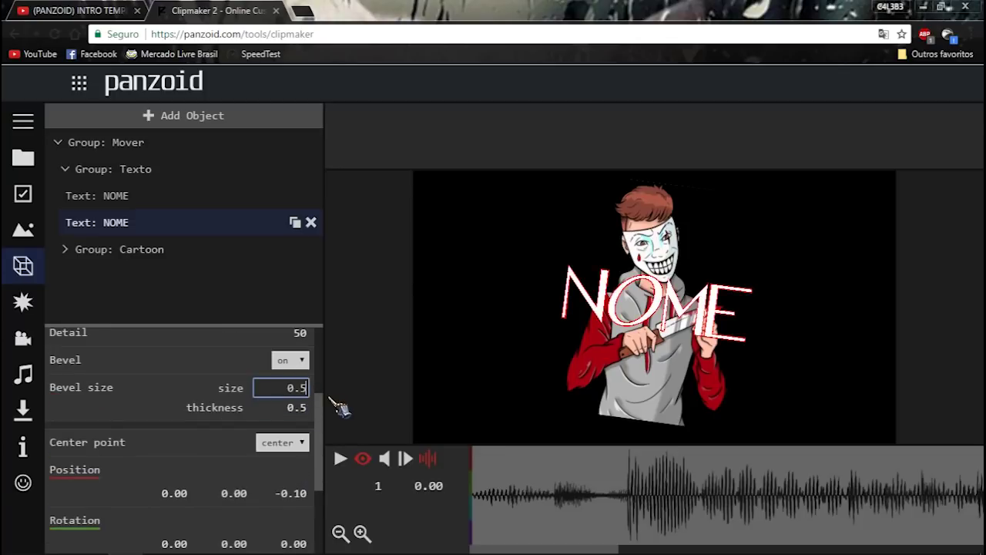
{"action": "type", "text": "5"}
{"action": "key", "text": "Return"}
Push the red NOME copy further back to a Z position of -0.70
{"action": "scroll", "coordinate": [302, 412], "scroll_direction": "up", "scroll_amount": 2}
{"action": "scroll", "coordinate": [312, 439], "scroll_direction": "down", "scroll_amount": 4}
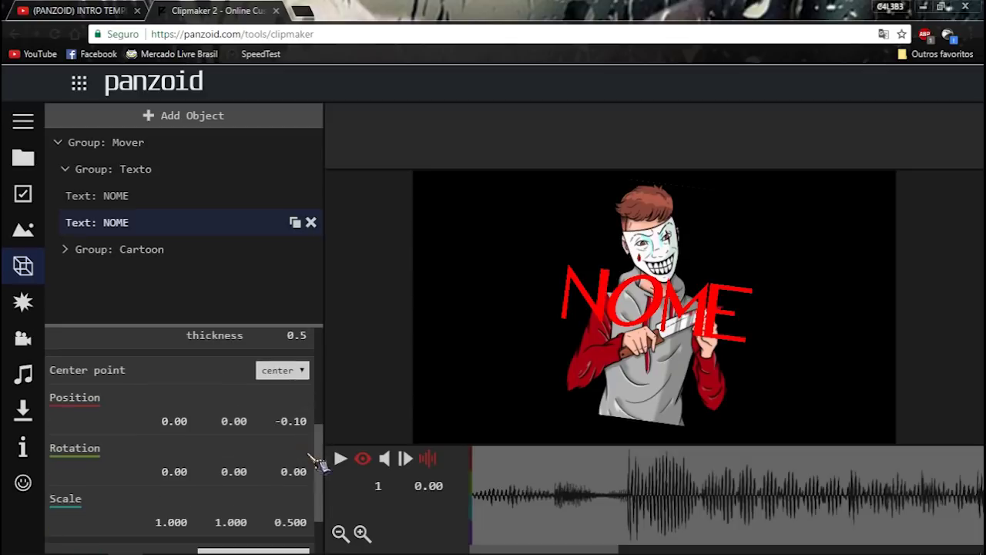
{"action": "scroll", "coordinate": [298, 433], "scroll_direction": "down", "scroll_amount": 6}
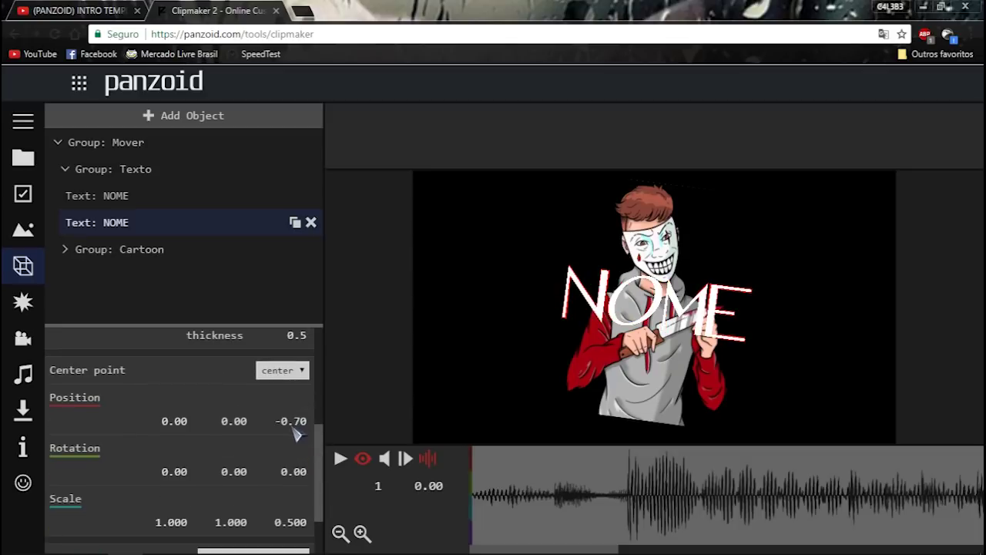
Set the red NOME copy's height to 21 and its Z position to -0.40
{"action": "scroll", "coordinate": [299, 432], "scroll_direction": "up", "scroll_amount": 3}
{"action": "scroll", "coordinate": [292, 431], "scroll_direction": "up", "scroll_amount": 3}
{"action": "left_click", "coordinate": [304, 358]}
{"action": "type", "text": "2"}
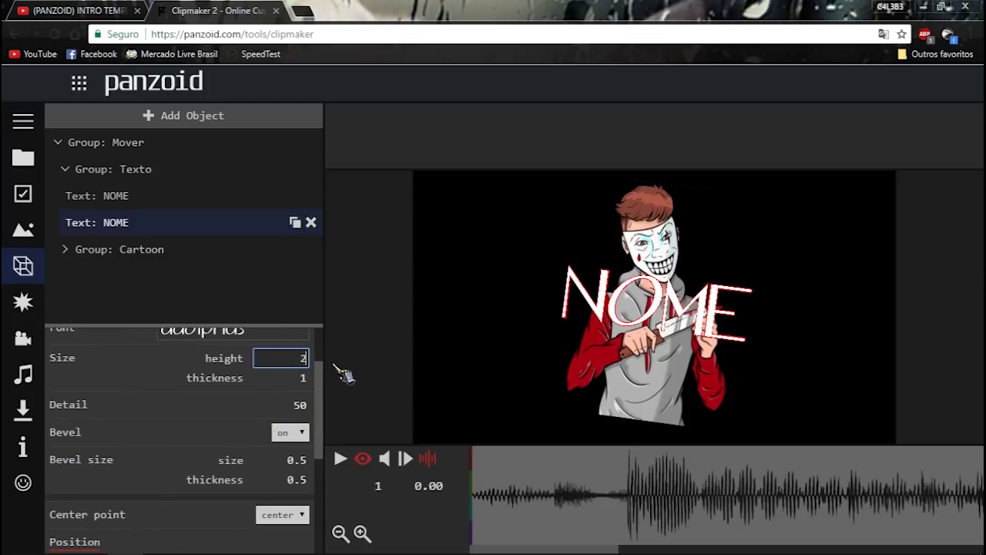
{"action": "type", "text": "5"}
{"action": "scroll", "coordinate": [266, 429], "scroll_direction": "down", "scroll_amount": 3}
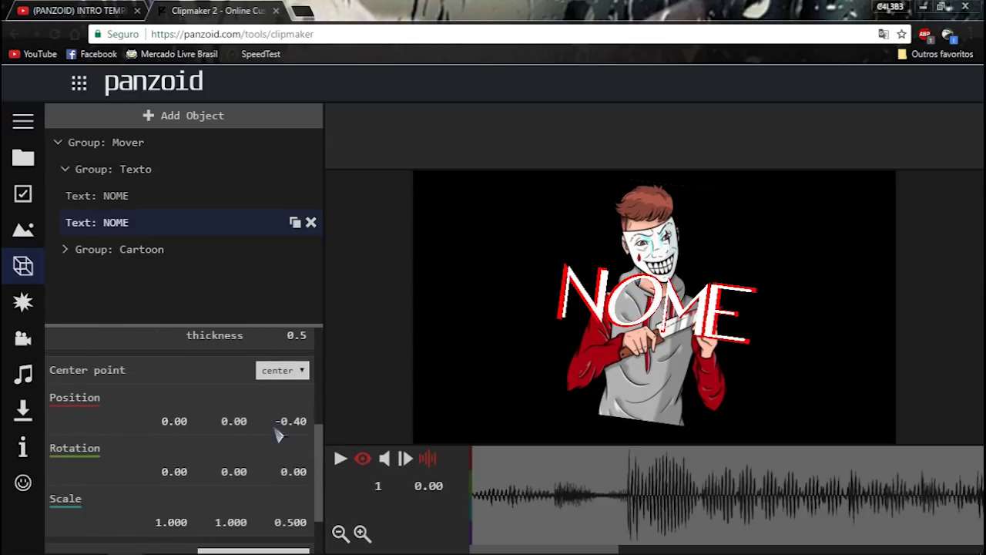
Set the red NOME copy's bevel size and bevel thickness to 0.1 and its Z position to -0.20
{"action": "scroll", "coordinate": [302, 408], "scroll_direction": "up", "scroll_amount": 2}
{"action": "left_click", "coordinate": [301, 479]}
{"action": "type", "text": "0.1"}
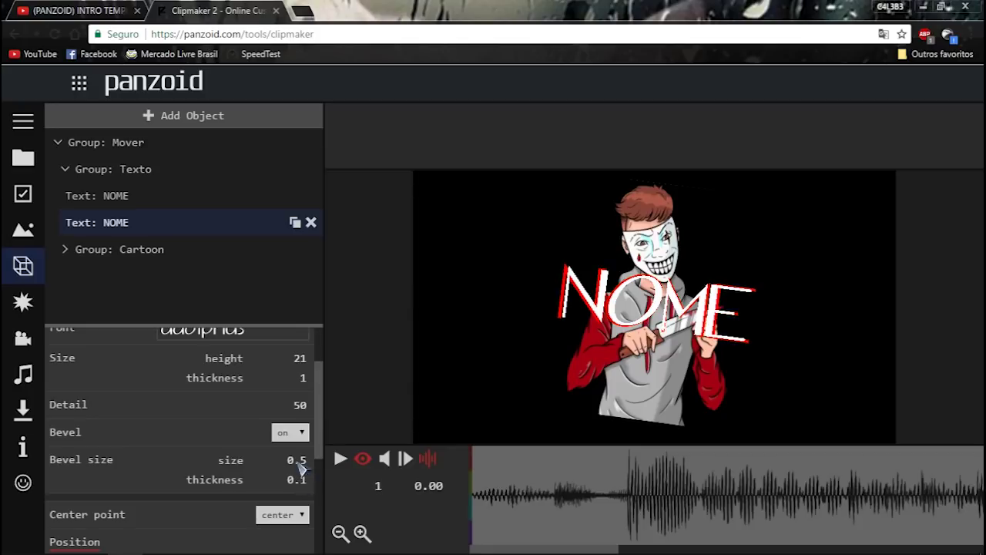
{"action": "left_click", "coordinate": [301, 462]}
{"action": "type", "text": "0.1"}
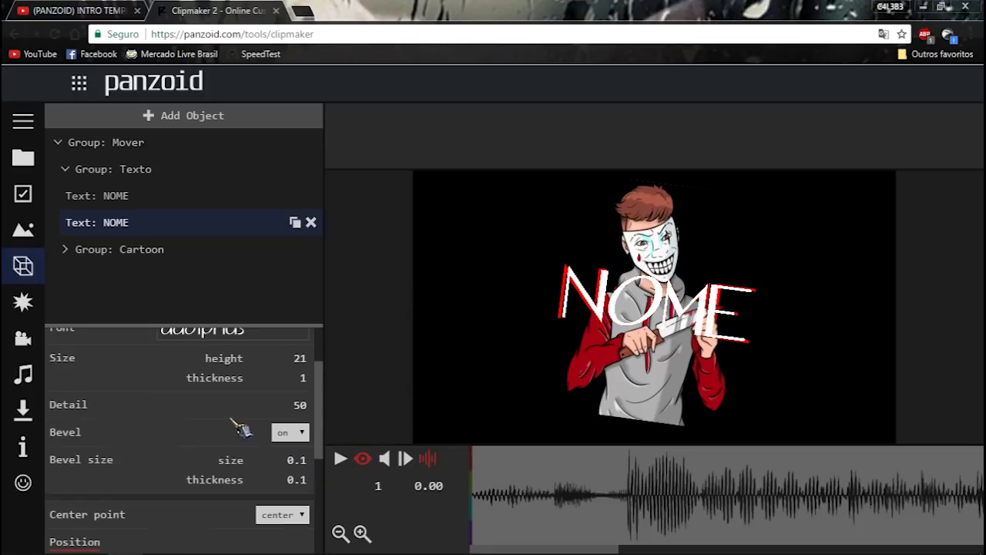
{"action": "scroll", "coordinate": [246, 431], "scroll_direction": "down", "scroll_amount": 1}
{"action": "left_click_drag", "start_coordinate": [307, 501], "coordinate": [307, 497]}
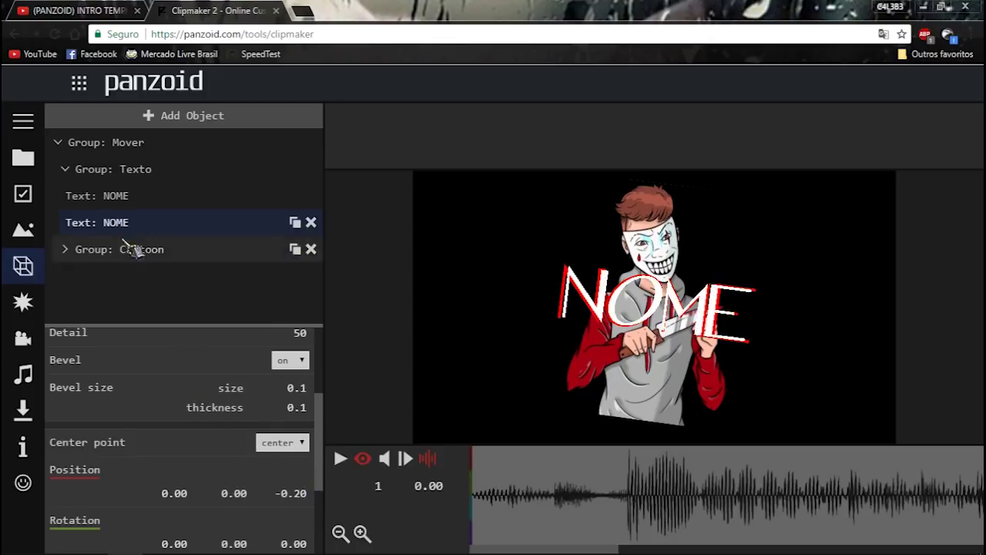
Set the red NOME copy's Z position to -0.40
{"action": "left_click", "coordinate": [112, 197]}
{"action": "scroll", "coordinate": [261, 427], "scroll_direction": "down", "scroll_amount": 2}
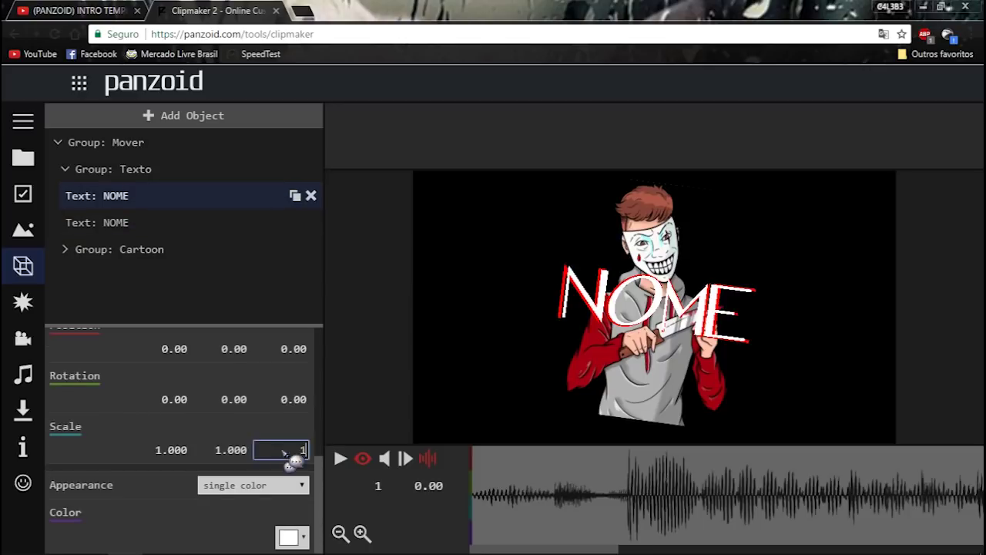
{"action": "left_click", "coordinate": [196, 225]}
{"action": "left_click_drag", "start_coordinate": [286, 452], "coordinate": [287, 452]}
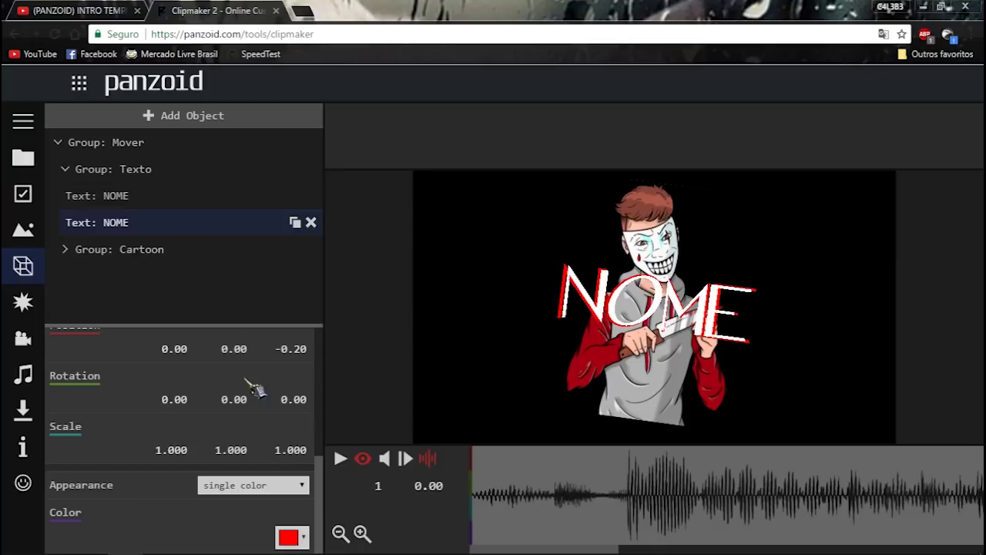
{"action": "scroll", "coordinate": [265, 399], "scroll_direction": "up", "scroll_amount": 1}
{"action": "mouse_move", "coordinate": [295, 433]}
{"action": "left_mouse_down"}
{"action": "mouse_move", "coordinate": [286, 439]}
{"action": "mouse_move", "coordinate": [298, 436]}
{"action": "left_mouse_up"}
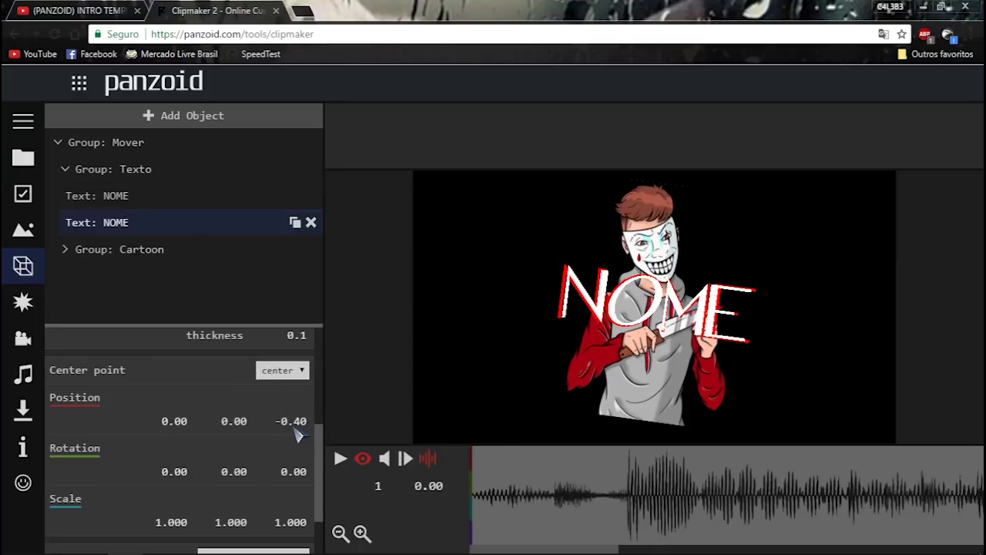
Set the red NOME copy's bevel size and bevel thickness to 0.2
{"action": "scroll", "coordinate": [304, 462], "scroll_direction": "up", "scroll_amount": 1}
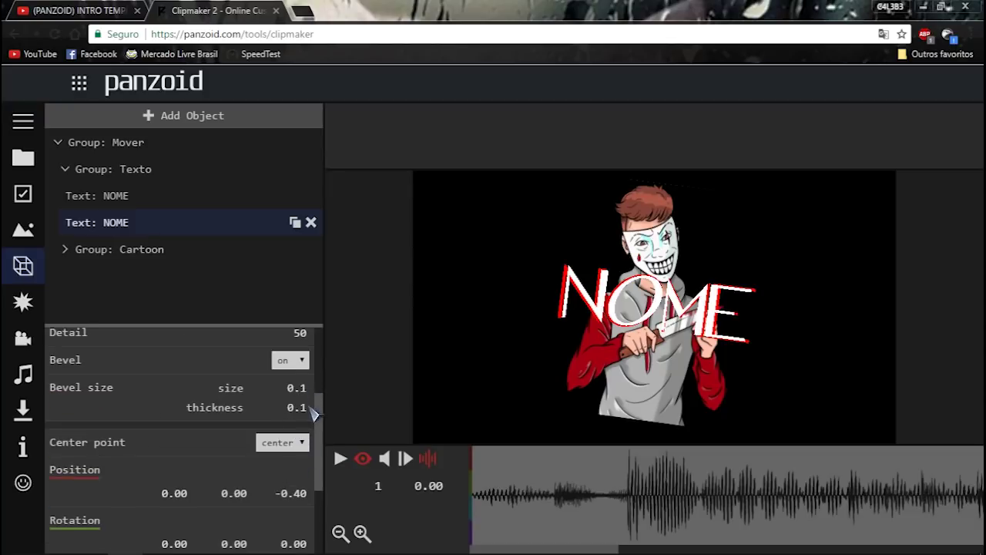
{"action": "left_click", "coordinate": [302, 407]}
{"action": "left_click", "coordinate": [303, 391]}
{"action": "key", "text": "BackSpace"}
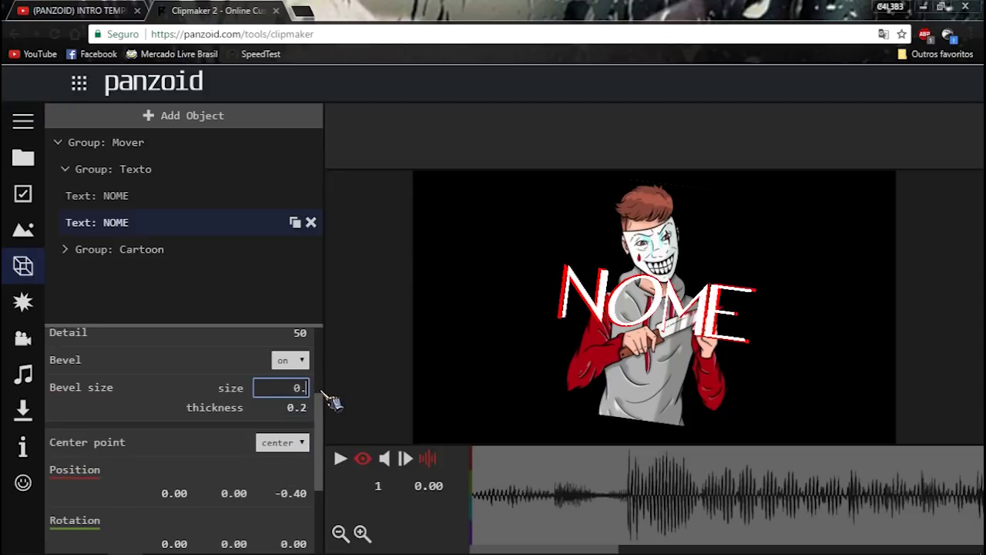
{"action": "type", "text": "2"}
{"action": "key", "text": "Return"}
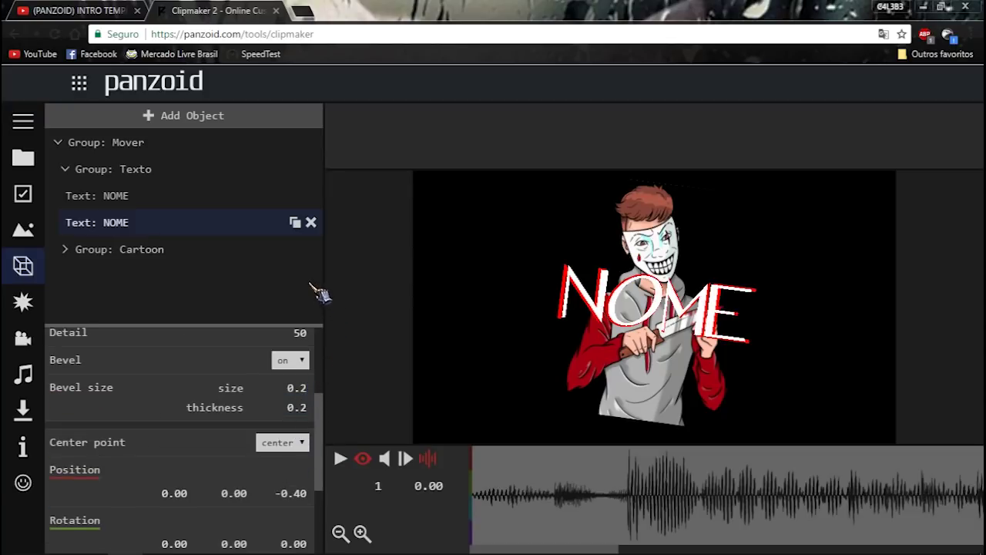
Set the white NOME text's bevel size and bevel thickness to 0.2
{"action": "left_click", "coordinate": [146, 197]}
{"action": "left_click", "coordinate": [297, 407]}
{"action": "key", "text": "BackSpace"}
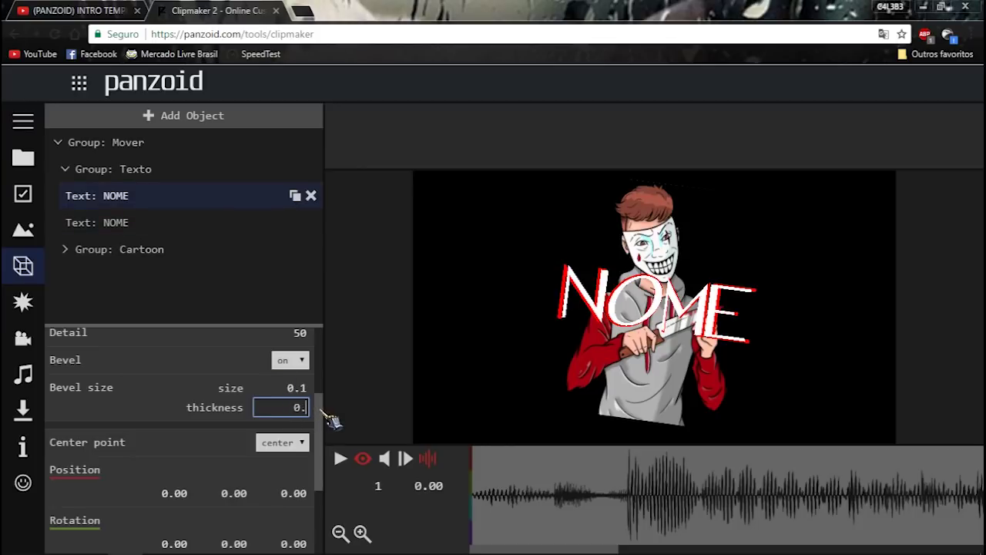
{"action": "type", "text": "2"}
{"action": "key", "text": "Return"}
{"action": "left_click", "coordinate": [300, 389]}
{"action": "key", "text": "BackSpace"}
{"action": "type", "text": "2"}
{"action": "key", "text": "Return"}
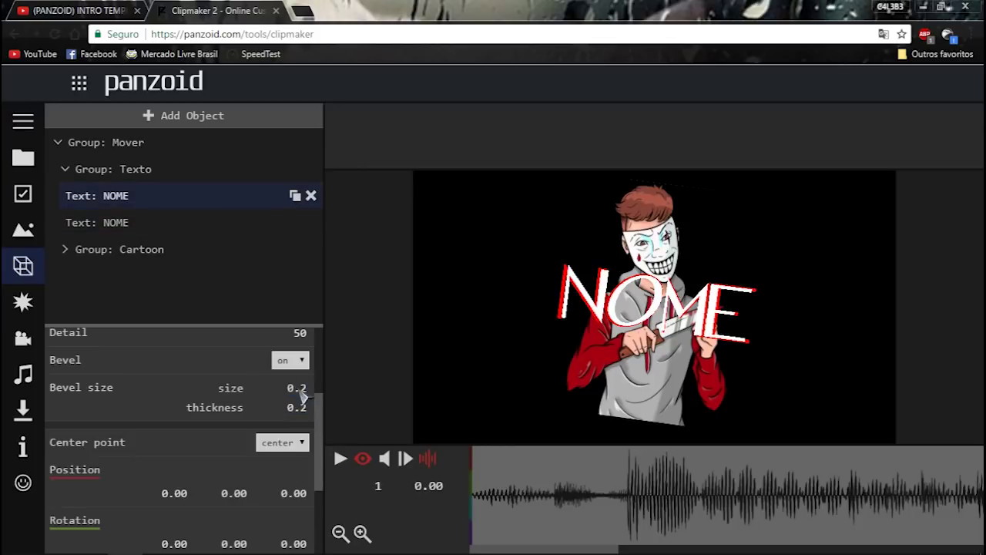
Set the white NOME text's bevel size to 0.3 and its bevel thickness to 0.1
{"action": "left_click", "coordinate": [303, 395]}
{"action": "key", "text": "BackSpace"}
{"action": "type", "text": "3"}
{"action": "key", "text": "Return"}
{"action": "left_click", "coordinate": [305, 408]}
{"action": "key", "text": "BackSpace"}
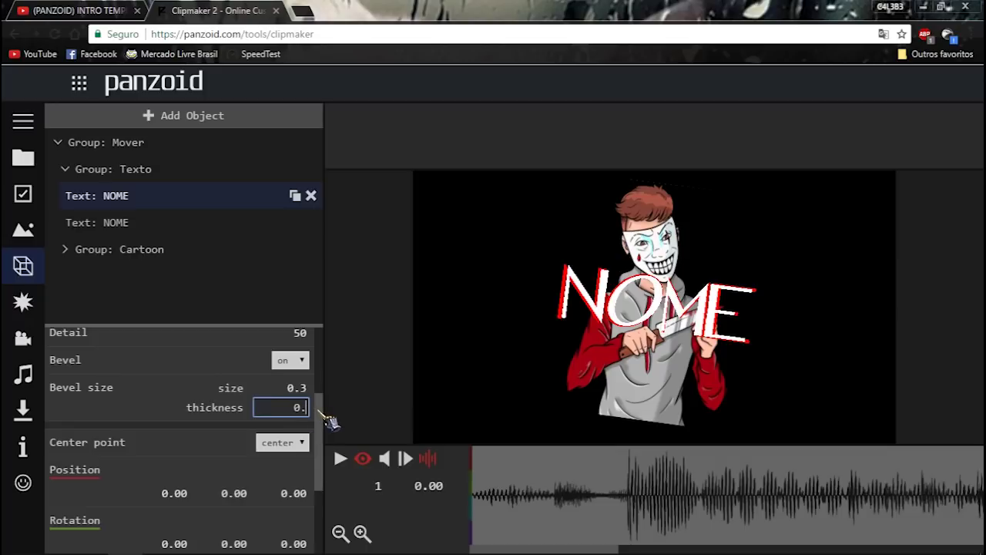
{"action": "type", "text": "1"}
{"action": "key", "text": "Return"}
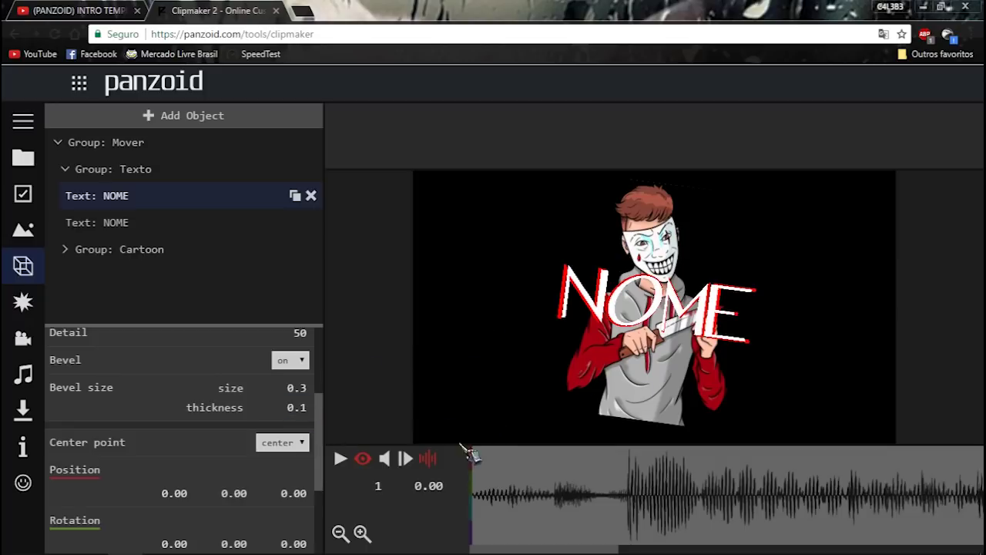
Inspect the layered NOME text up close in the free 3D view and review the red copy's text settings
{"action": "left_click", "coordinate": [363, 460]}
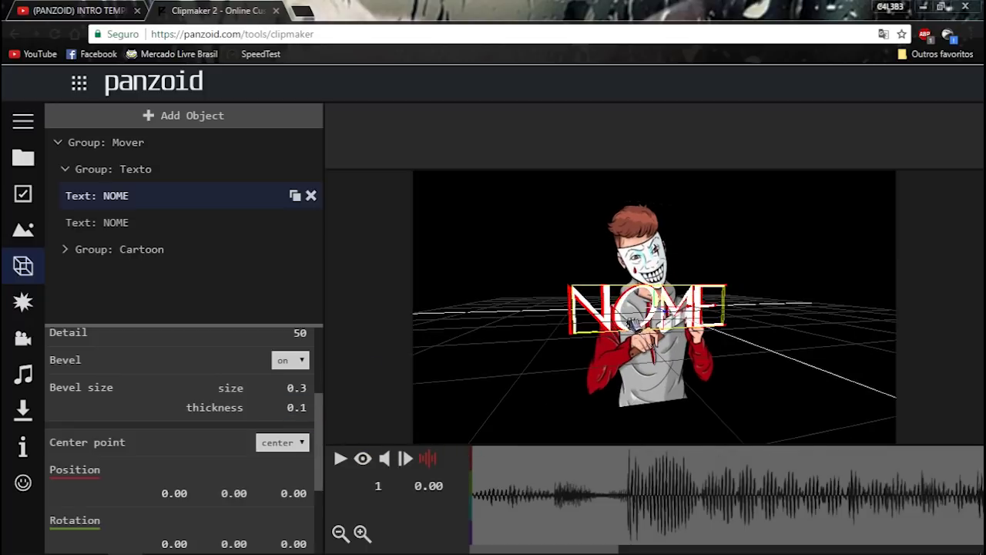
{"action": "scroll", "coordinate": [609, 381], "scroll_direction": "up", "scroll_amount": 3}
{"action": "left_click_drag", "start_coordinate": [838, 397], "coordinate": [674, 426]}
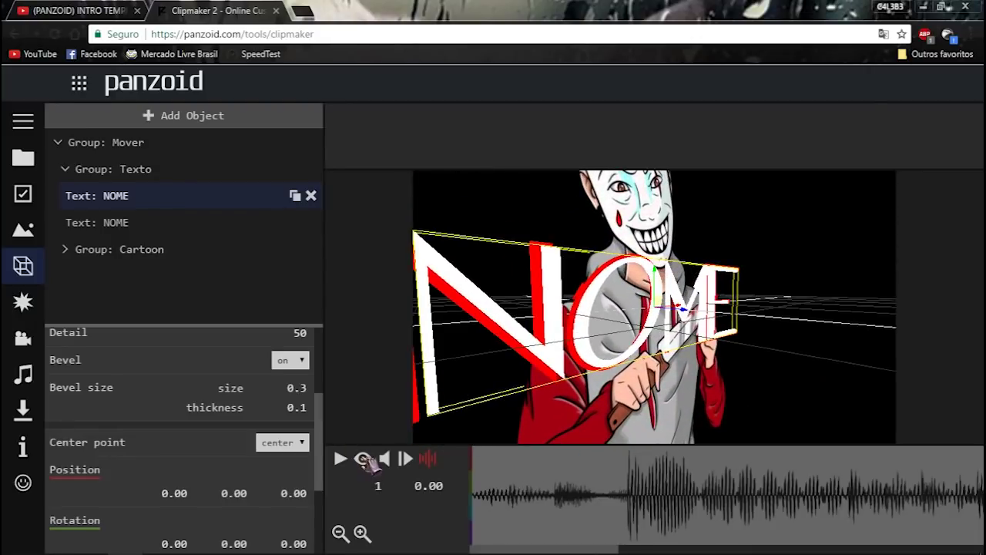
{"action": "left_click", "coordinate": [363, 460]}
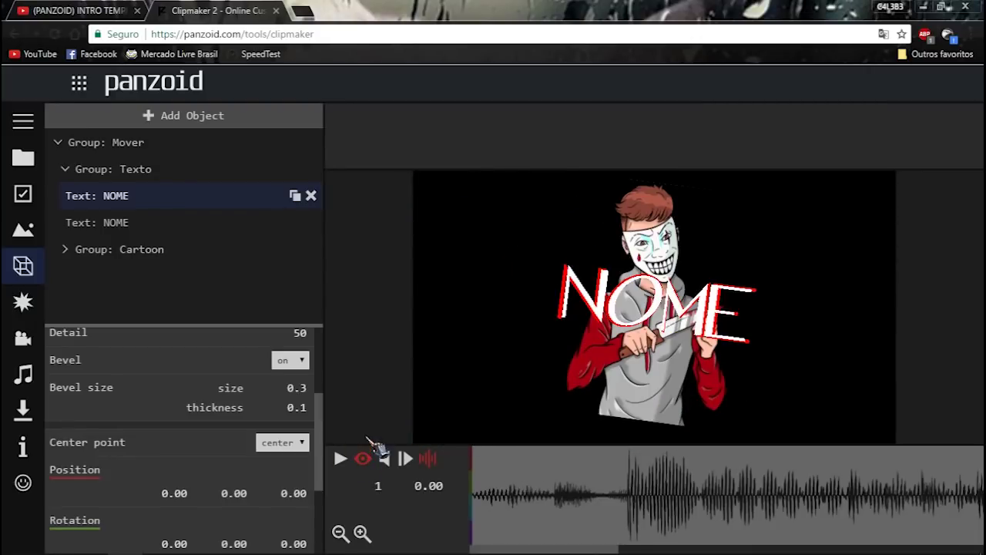
{"action": "left_click", "coordinate": [144, 229]}
{"action": "scroll", "coordinate": [232, 416], "scroll_direction": "up", "scroll_amount": 3}
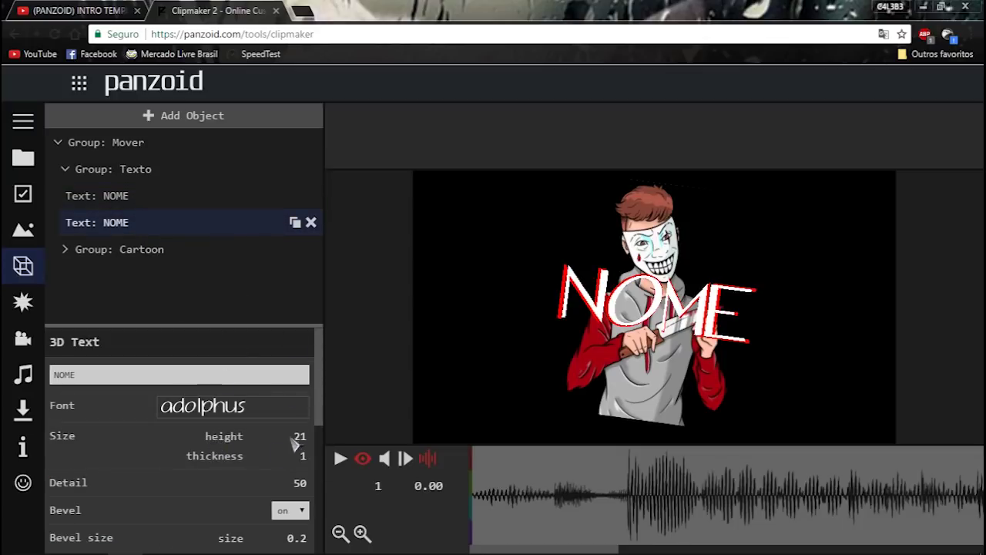
{"action": "scroll", "coordinate": [297, 440], "scroll_direction": "down", "scroll_amount": 3}
{"action": "scroll", "coordinate": [242, 450], "scroll_direction": "up", "scroll_amount": 3}
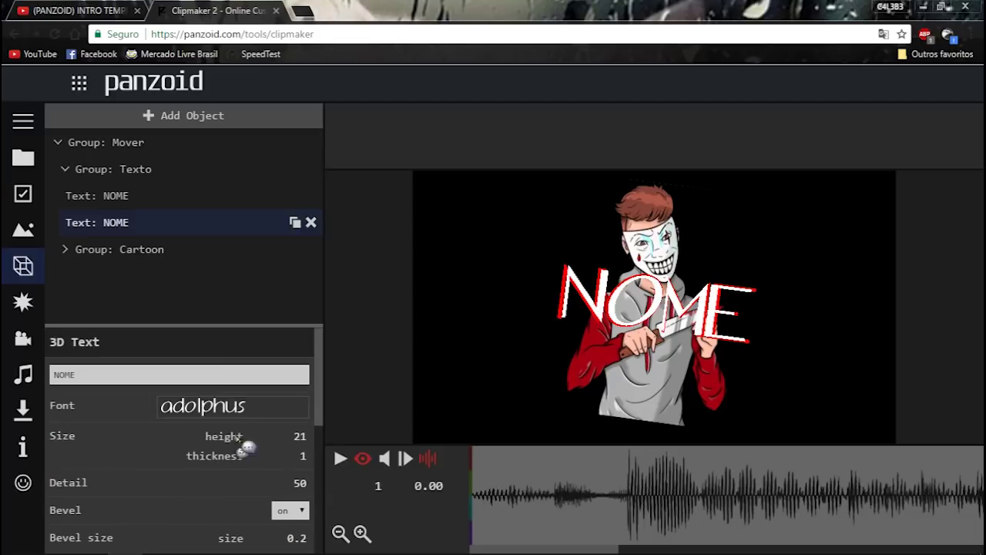
Add a new group named Particulas and nest it inside the Mover group
{"action": "left_click", "coordinate": [66, 169]}
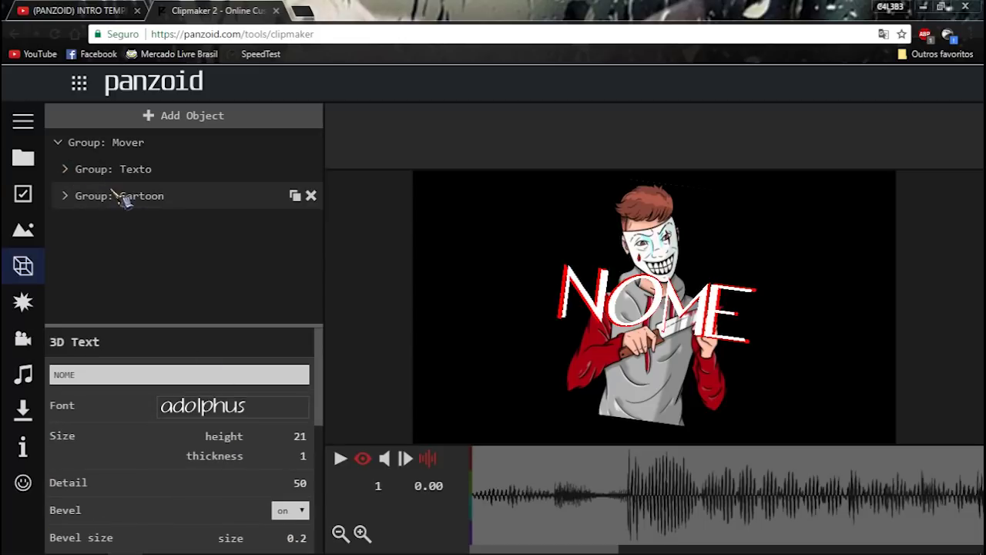
{"action": "left_click", "coordinate": [123, 195]}
{"action": "left_click", "coordinate": [154, 169]}
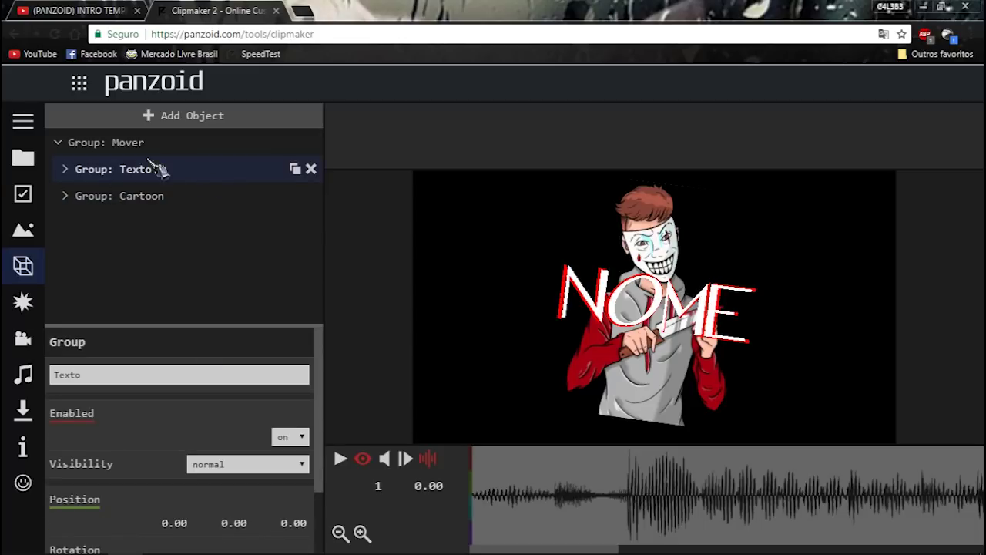
{"action": "left_click", "coordinate": [174, 120]}
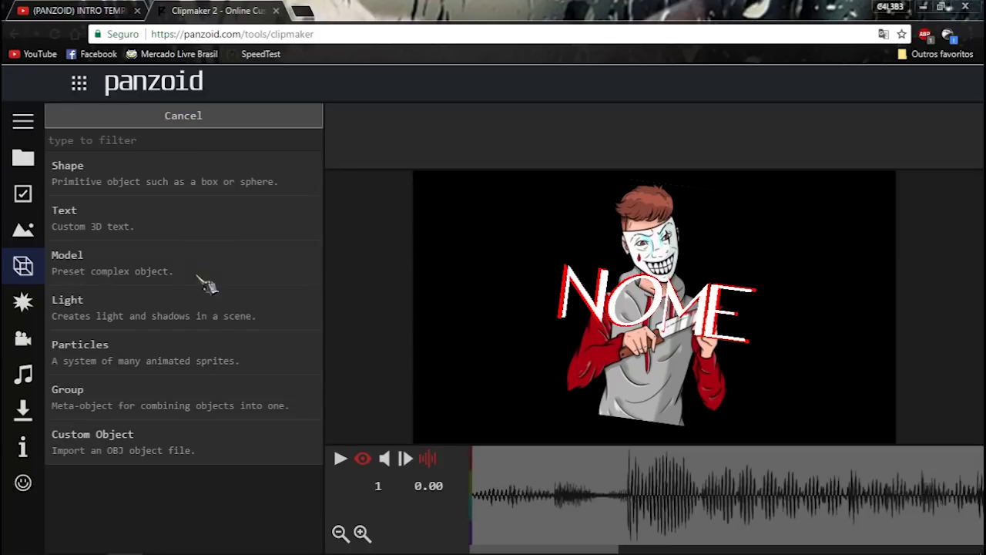
{"action": "left_click", "coordinate": [131, 399]}
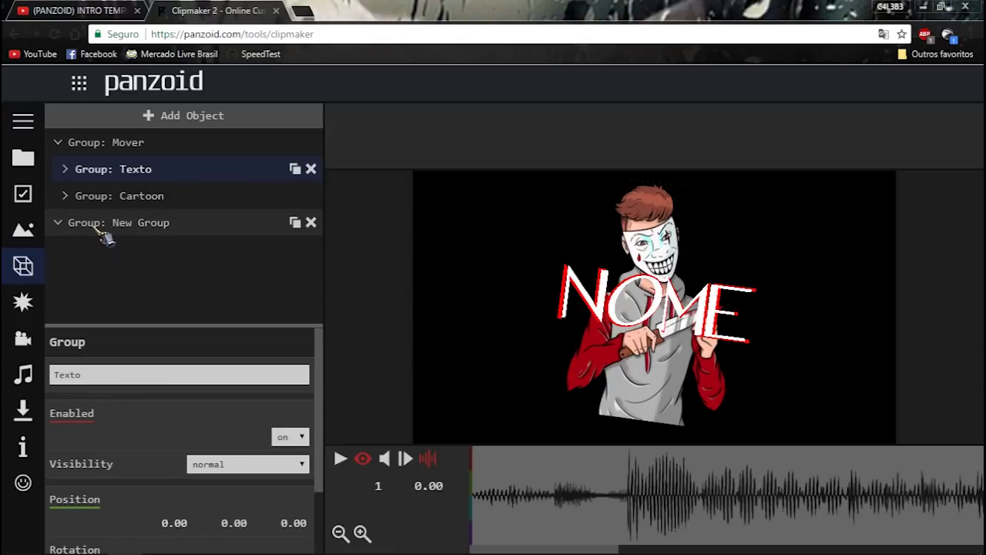
{"action": "left_click", "coordinate": [131, 379]}
{"action": "key", "text": "ctrl+a"}
{"action": "key", "text": "BackSpace"}
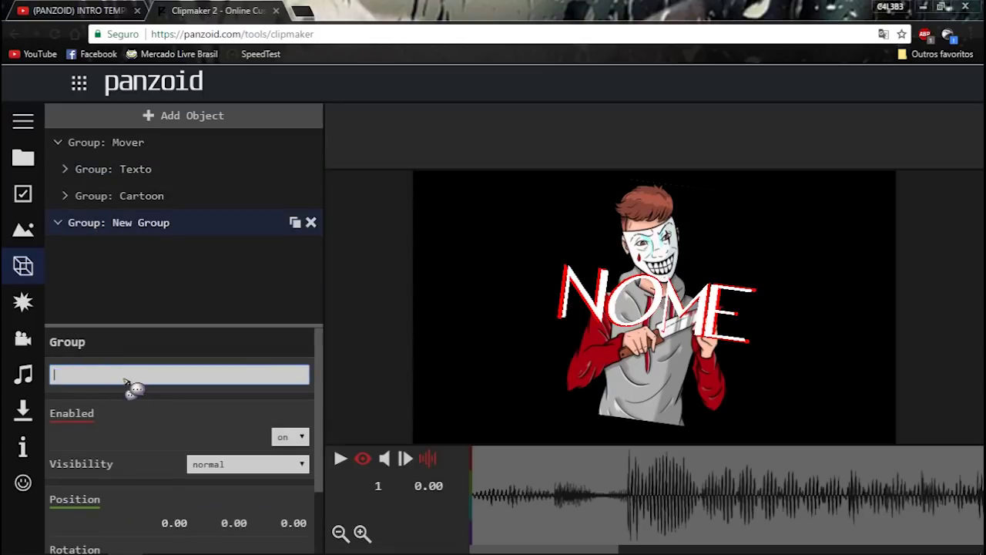
{"action": "type", "text": "Particulas"}
{"action": "key", "text": "Return"}
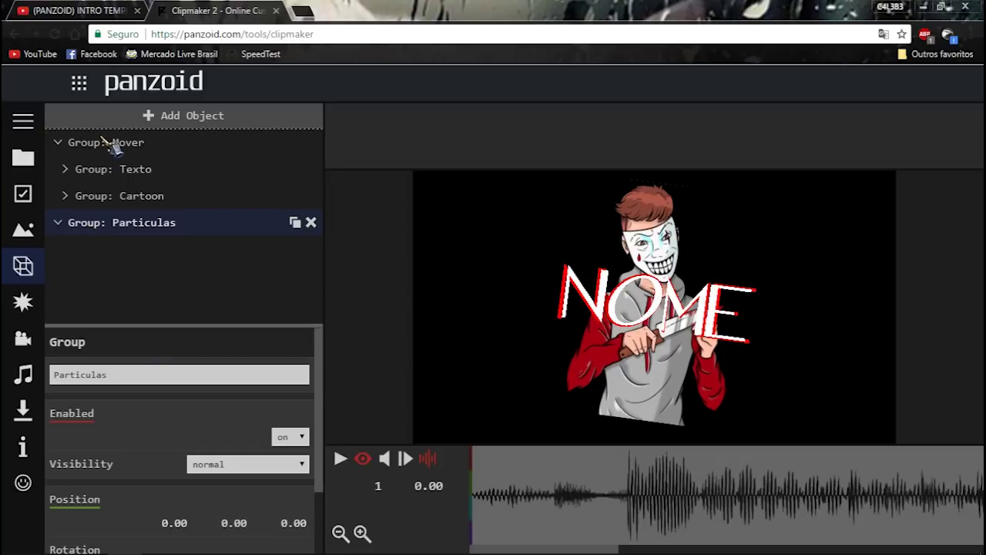
{"action": "left_click_drag", "start_coordinate": [102, 139], "coordinate": [105, 146]}
{"action": "left_click", "coordinate": [127, 379]}
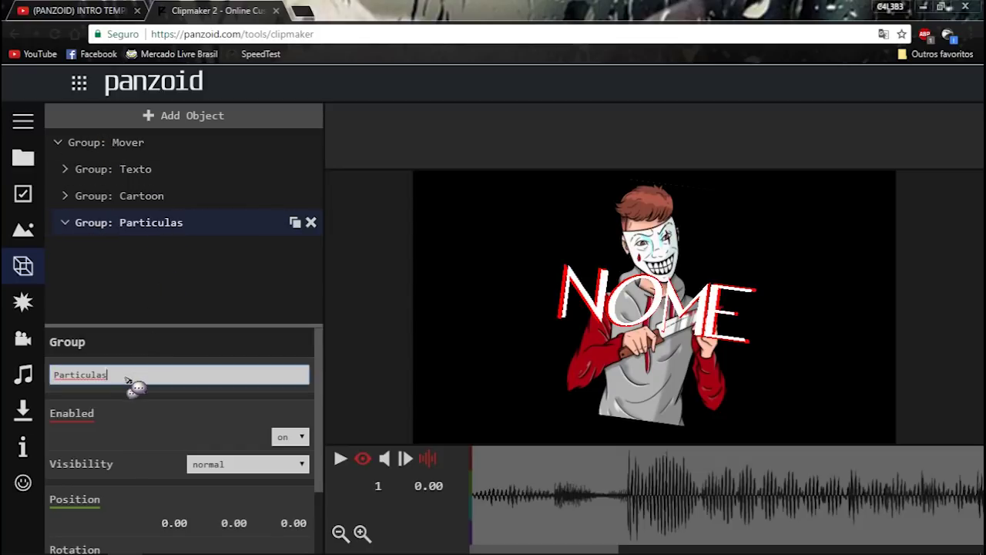
Add a rectangle shape and place it inside the Particulas group
{"action": "left_click", "coordinate": [165, 125]}
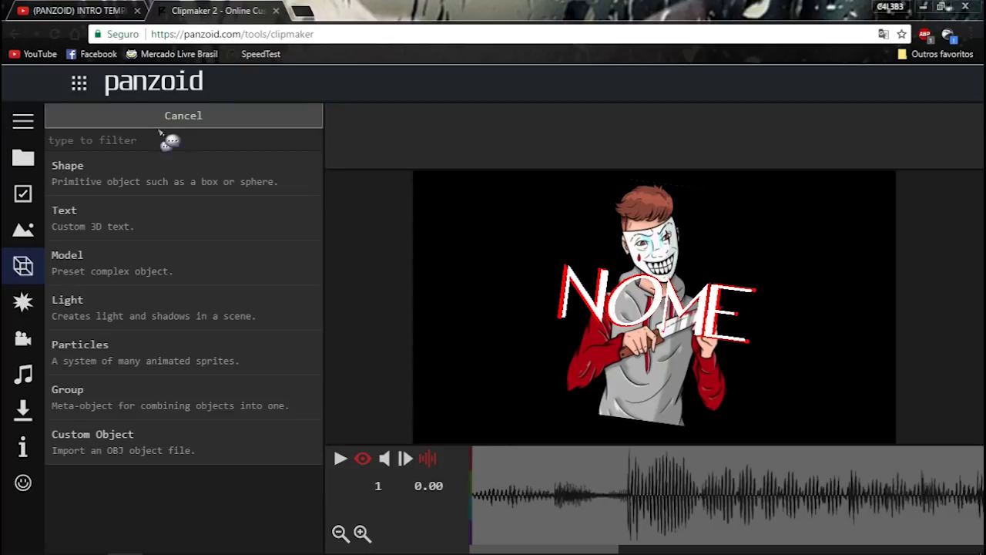
{"action": "left_click", "coordinate": [119, 175]}
{"action": "left_click", "coordinate": [107, 223]}
{"action": "left_click", "coordinate": [120, 252]}
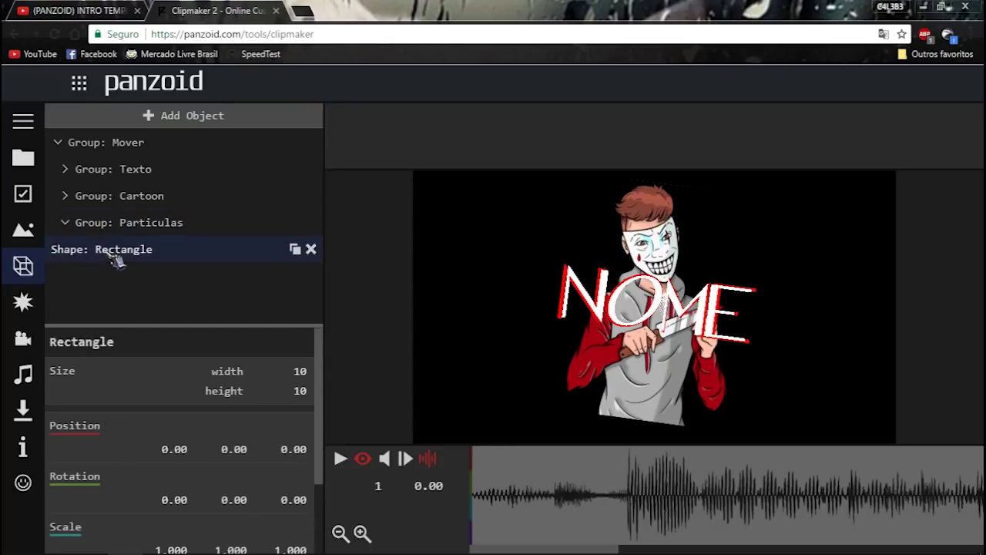
{"action": "left_click_drag", "start_coordinate": [115, 261], "coordinate": [127, 225]}
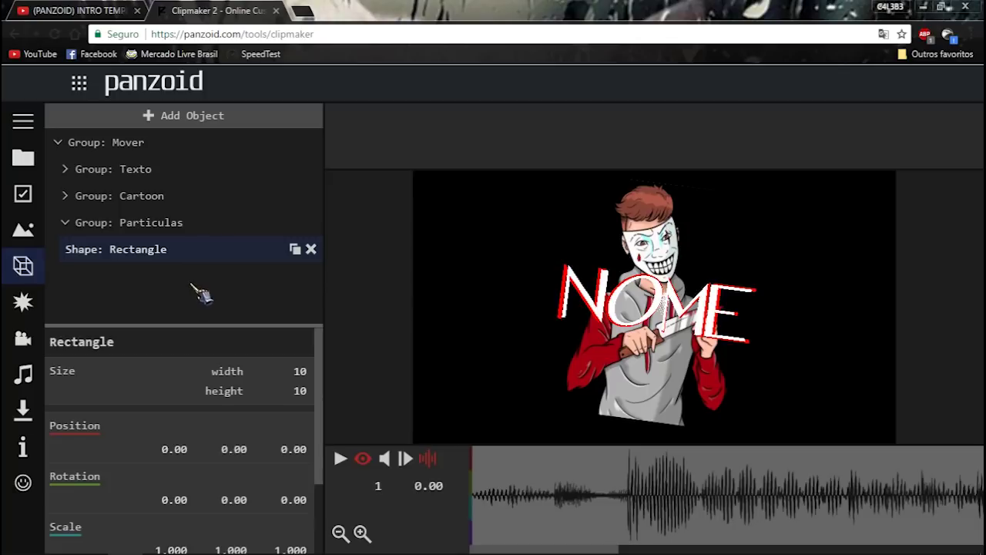
Set the rectangle's width to 8000 and its height to 4100
{"action": "left_click", "coordinate": [301, 372]}
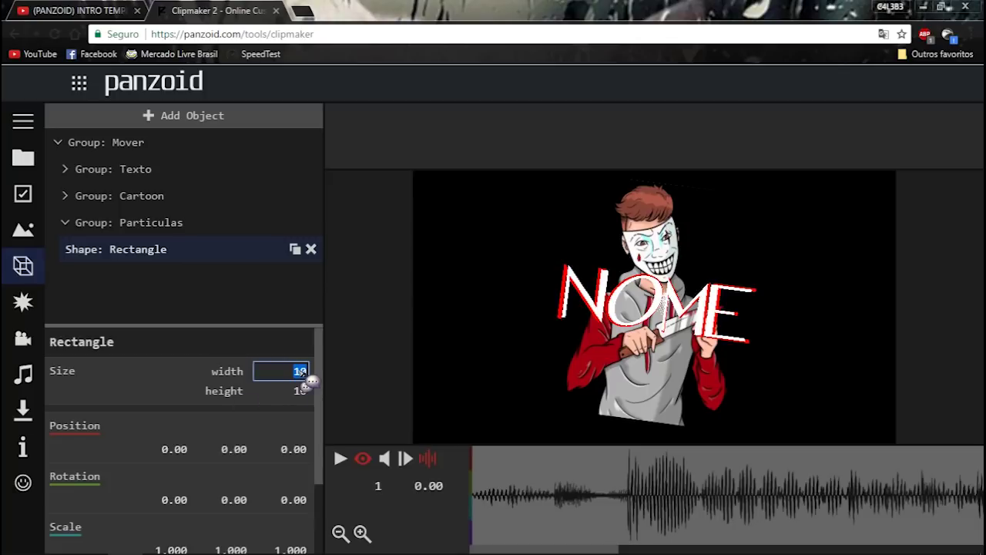
{"action": "type", "text": "8000"}
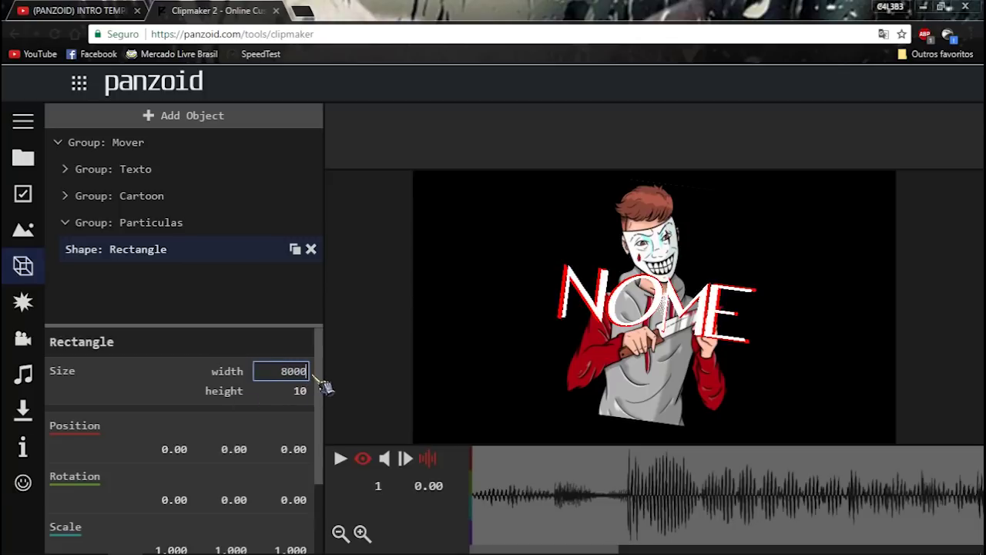
{"action": "left_click", "coordinate": [305, 391]}
{"action": "type", "text": "4100"}
{"action": "key", "text": "Return"}
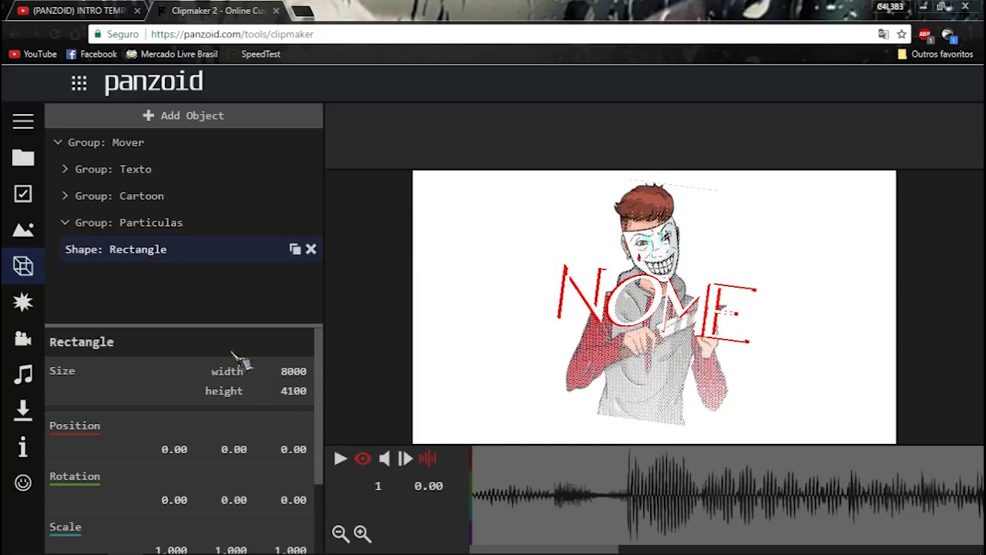
Move the Particulas group back to a Z position of -3000
{"action": "left_click", "coordinate": [202, 224]}
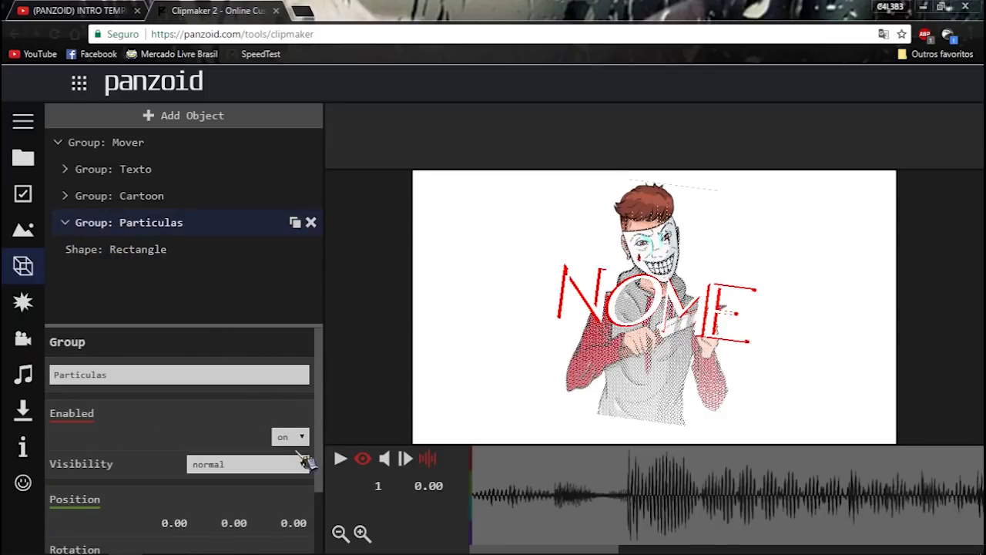
{"action": "left_click", "coordinate": [291, 522]}
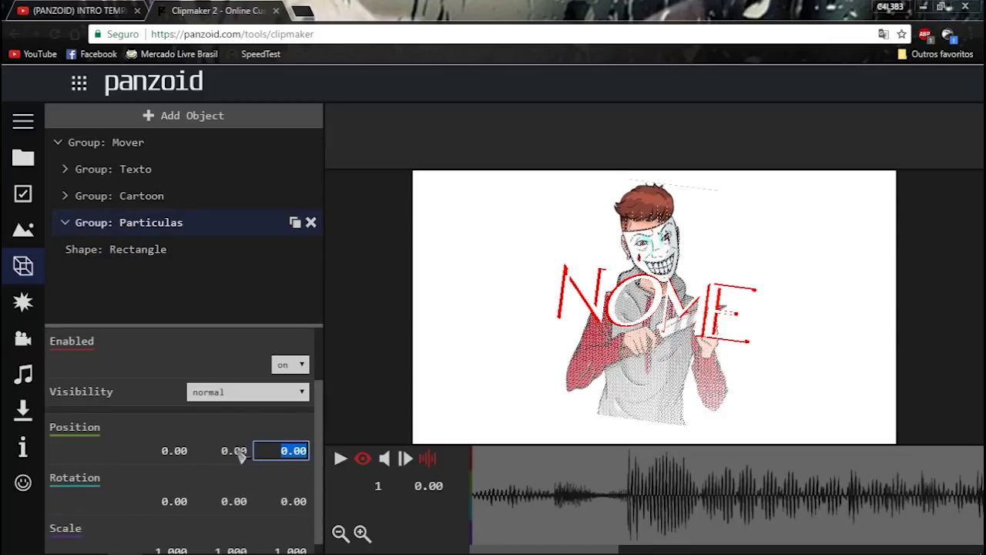
{"action": "type", "text": "0.20"}
{"action": "left_click_drag", "start_coordinate": [299, 454], "coordinate": [311, 464]}
{"action": "left_click", "coordinate": [295, 458]}
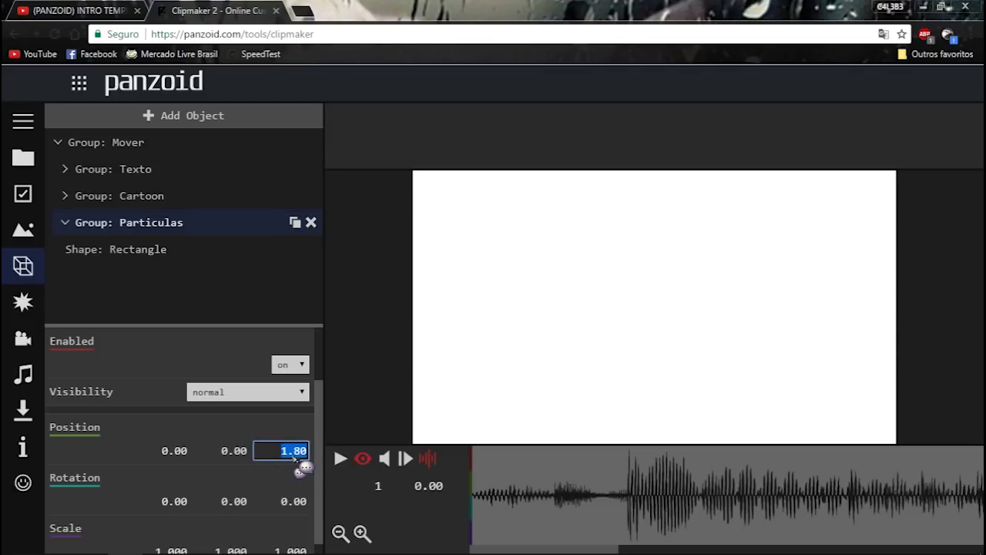
{"action": "type", "text": "-3000"}
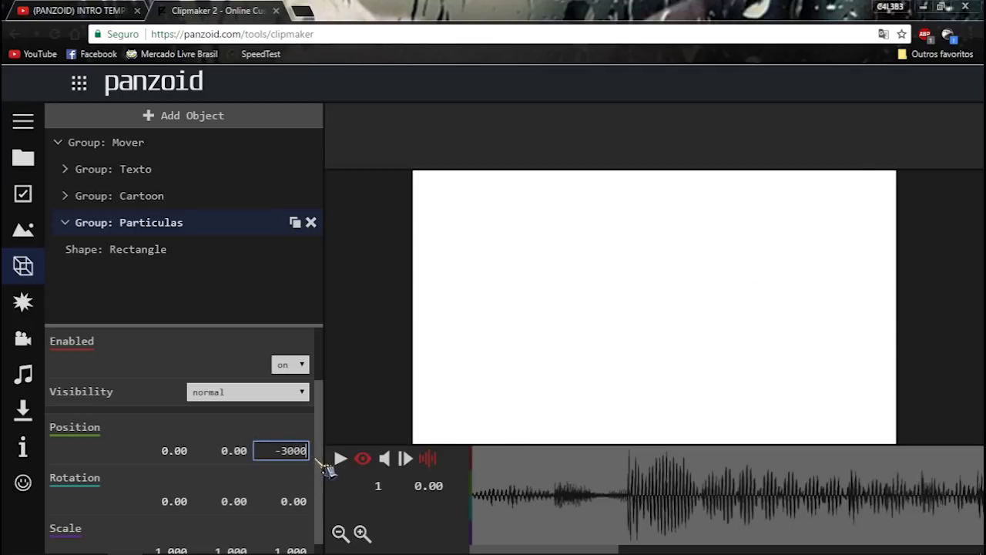
{"action": "key", "text": "Return"}
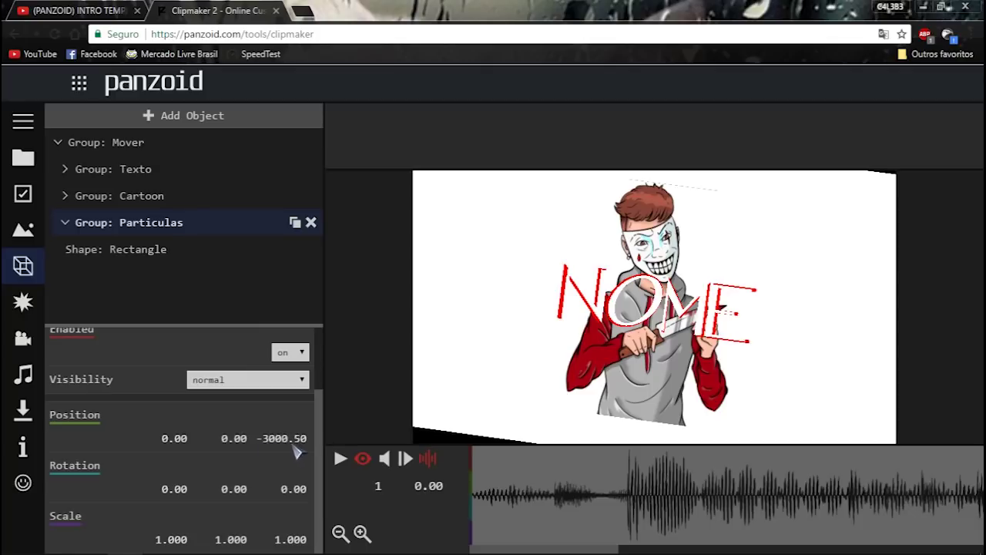
Correct the Particulas group's Z position to exactly -3000
{"action": "left_click_drag", "start_coordinate": [297, 453], "coordinate": [311, 445]}
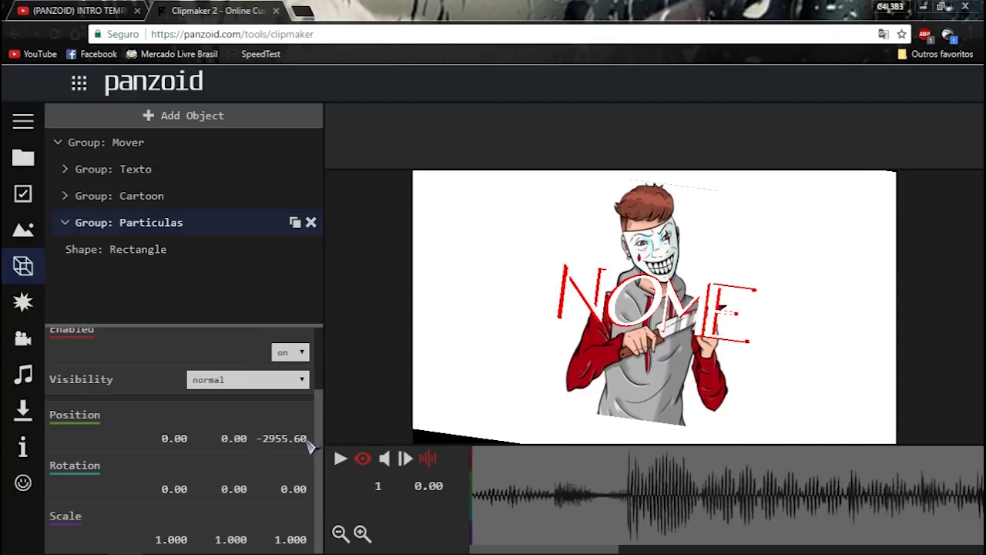
{"action": "left_click", "coordinate": [299, 442]}
{"action": "key", "text": "BackSpace"}
{"action": "type", "text": "-300"}
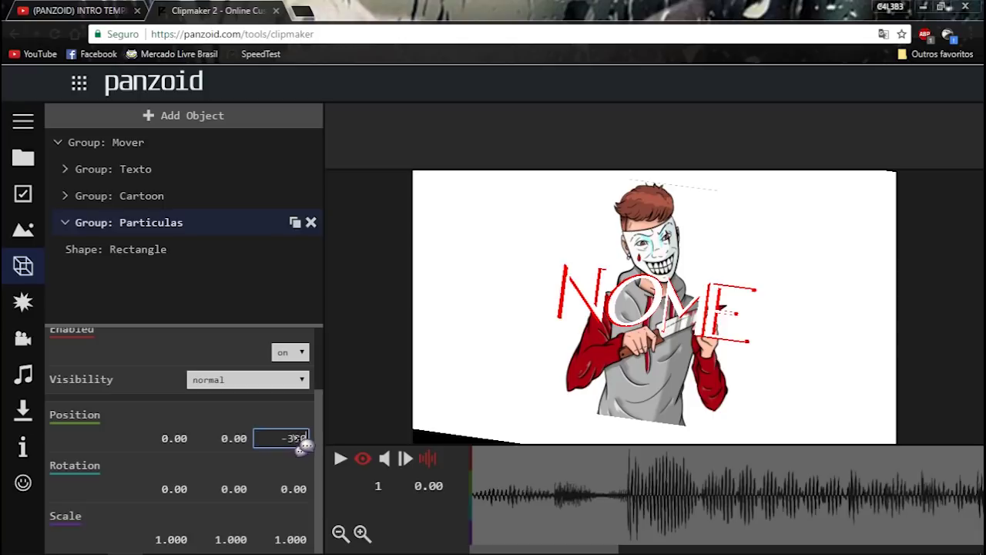
{"action": "type", "text": "0"}
{"action": "key", "text": "Return"}
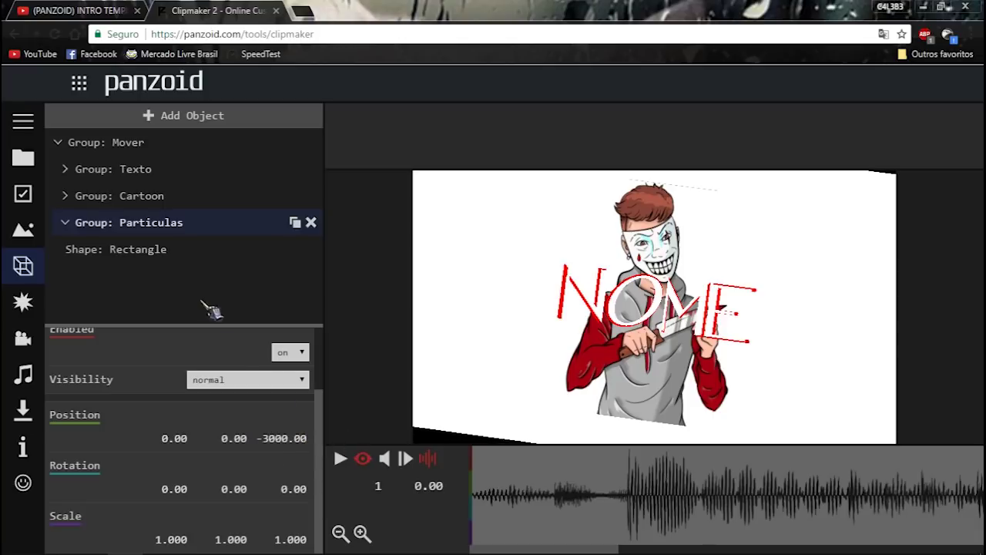
Change the appearance of the rectangle in the Particulas group to video and turn its transparency on
{"action": "left_click", "coordinate": [167, 254]}
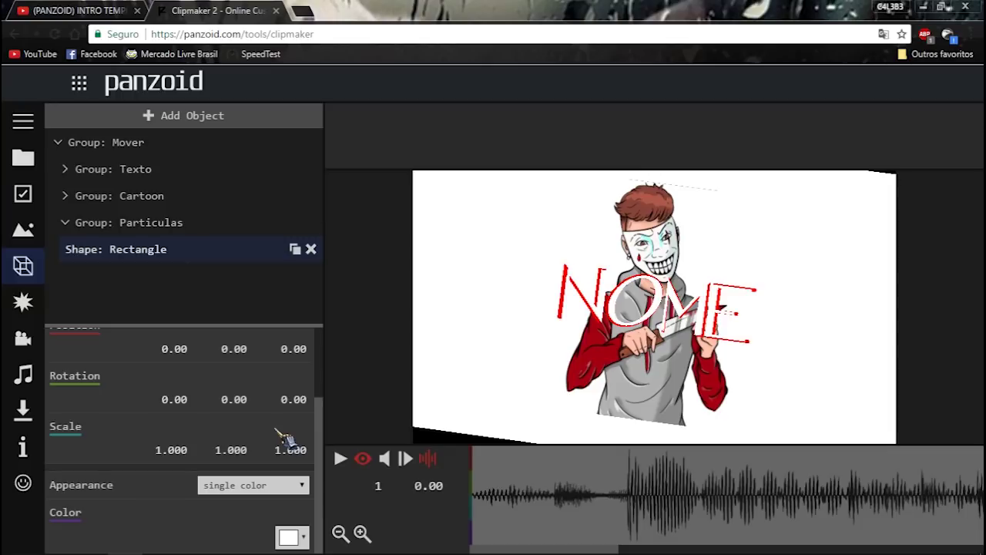
{"action": "left_click", "coordinate": [260, 487]}
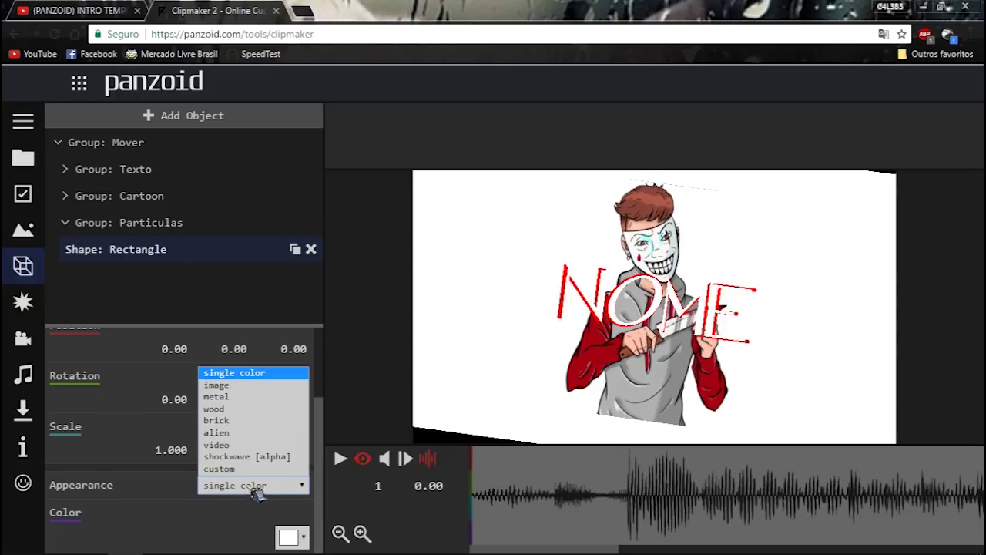
{"action": "left_click", "coordinate": [240, 447]}
{"action": "scroll", "coordinate": [239, 478], "scroll_direction": "up", "scroll_amount": 1}
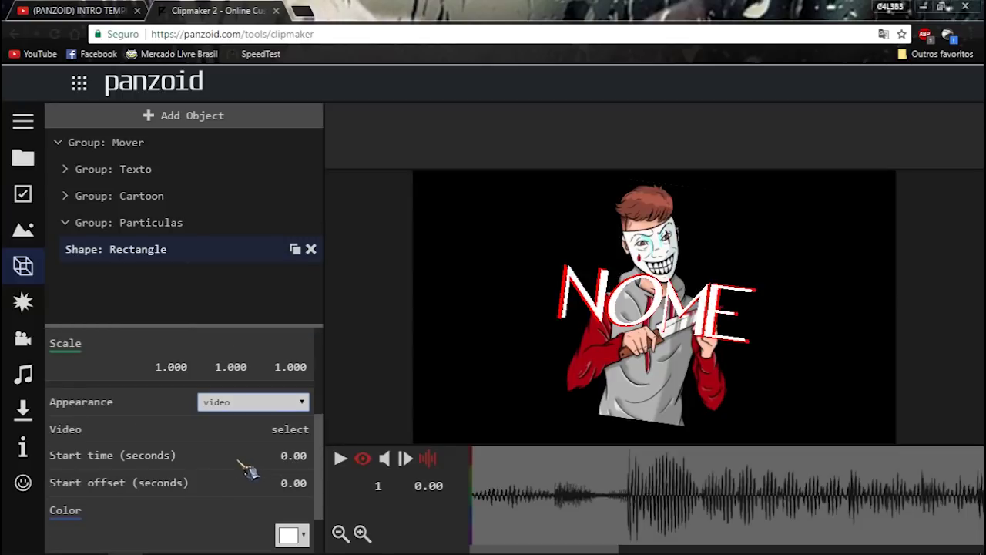
{"action": "scroll", "coordinate": [246, 467], "scroll_direction": "down", "scroll_amount": 1}
{"action": "left_click", "coordinate": [288, 492]}
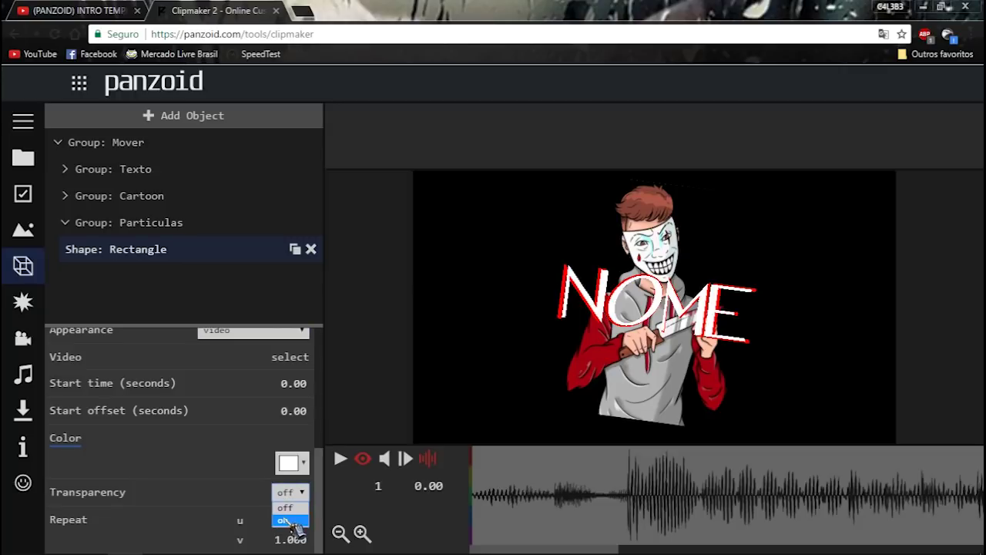
{"action": "left_click", "coordinate": [296, 519]}
{"action": "scroll", "coordinate": [253, 451], "scroll_direction": "up", "scroll_amount": 1}
{"action": "scroll", "coordinate": [253, 450], "scroll_direction": "down", "scroll_amount": 2}
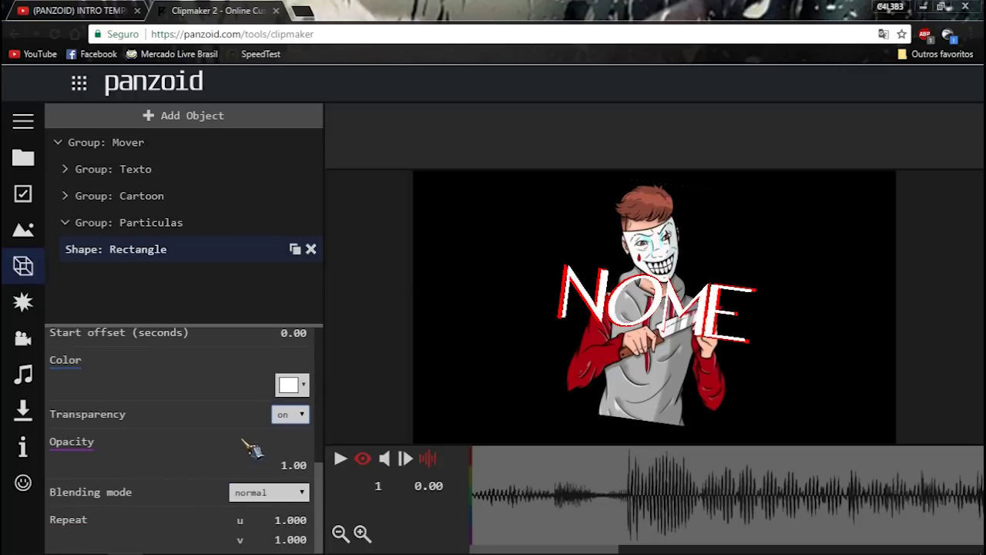
Load Fundo 2.mp4 from the Fundoes Do zacky folder inside Documents > EGDownloads as the rectangle's video
{"action": "scroll", "coordinate": [260, 435], "scroll_direction": "up", "scroll_amount": 2}
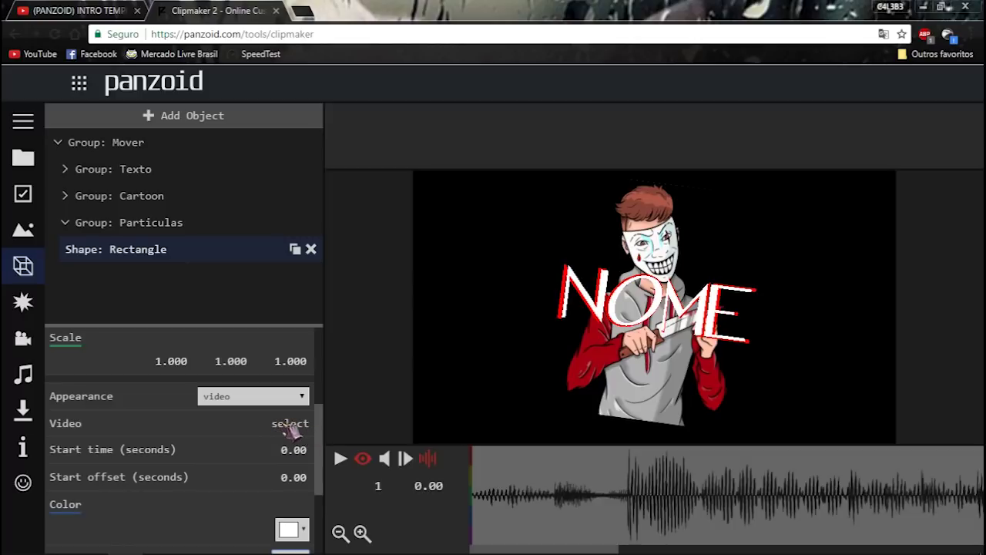
{"action": "left_click", "coordinate": [290, 423]}
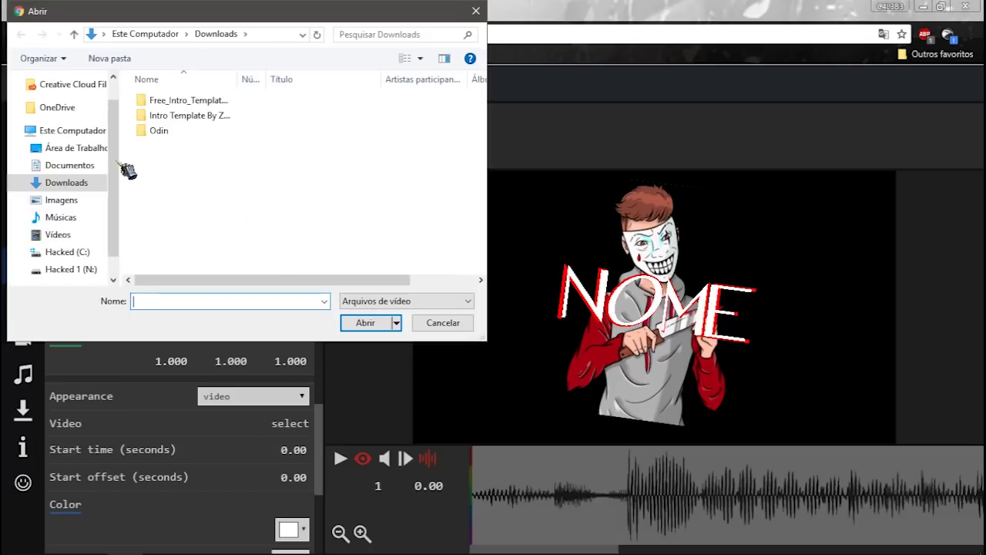
{"action": "left_click", "coordinate": [69, 165]}
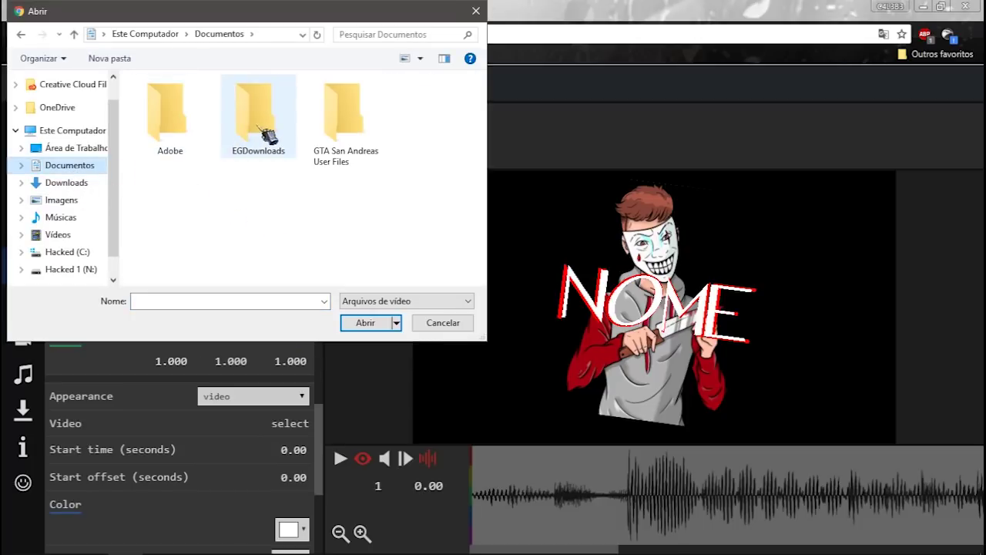
{"action": "left_click", "coordinate": [265, 135]}
{"action": "double_click", "coordinate": [266, 134]}
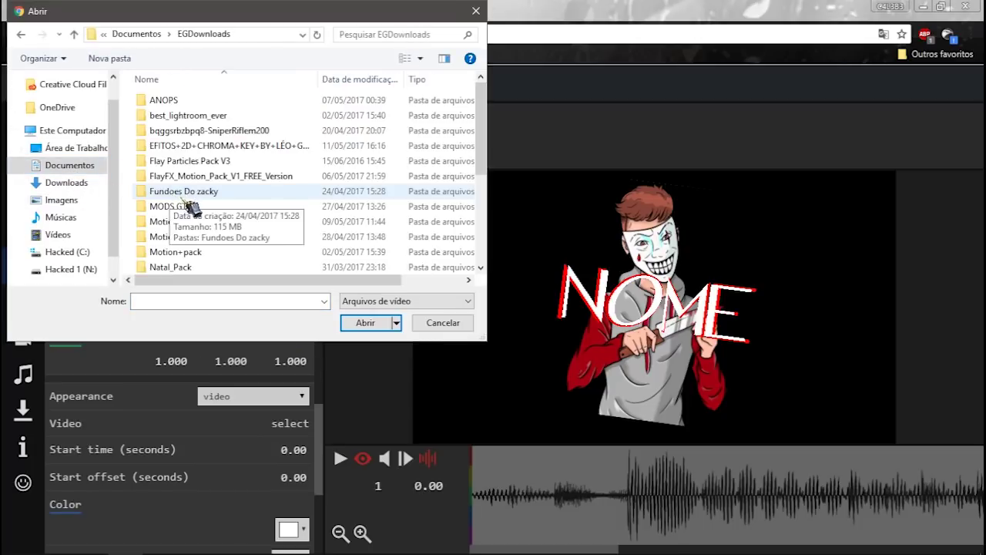
{"action": "double_click", "coordinate": [193, 193]}
{"action": "double_click", "coordinate": [214, 103]}
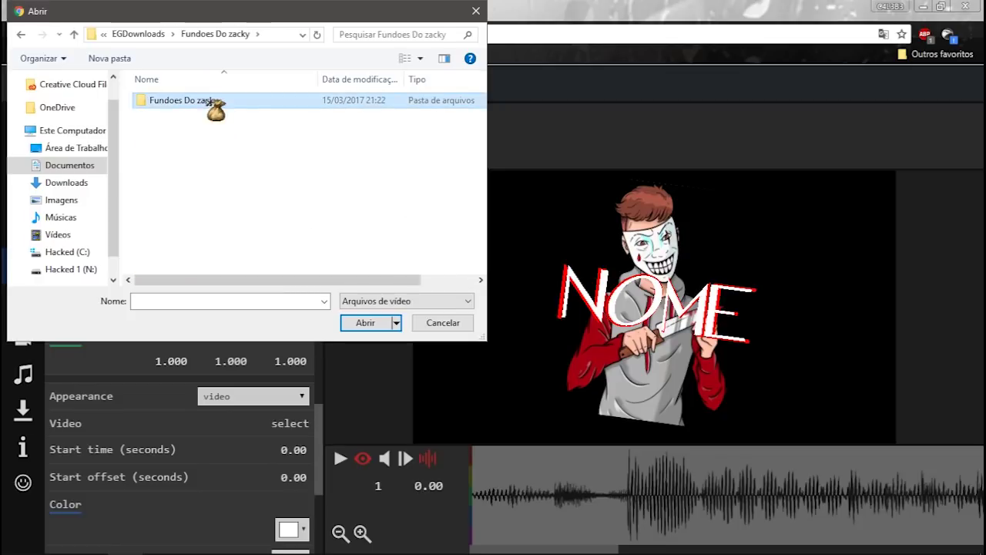
{"action": "left_click", "coordinate": [256, 203]}
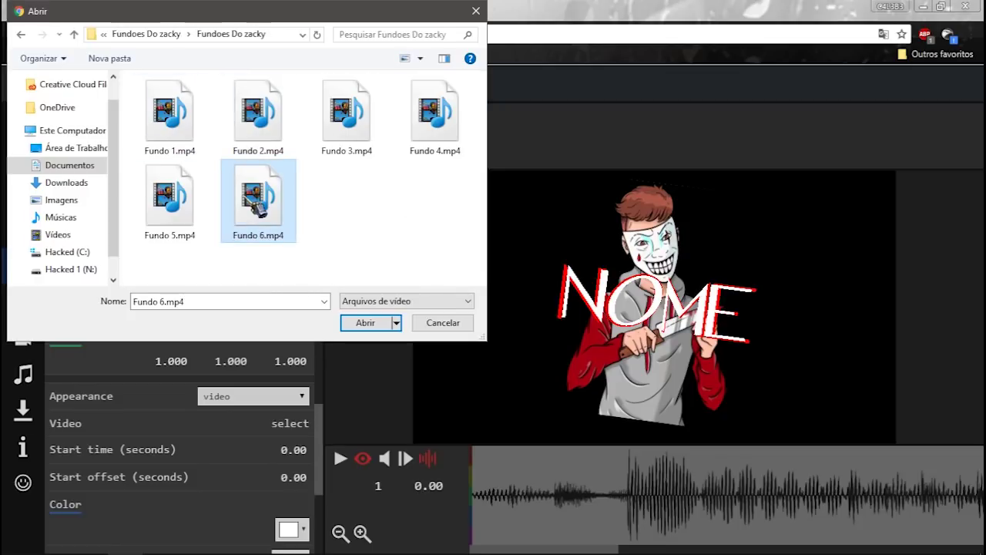
{"action": "left_click", "coordinate": [348, 128]}
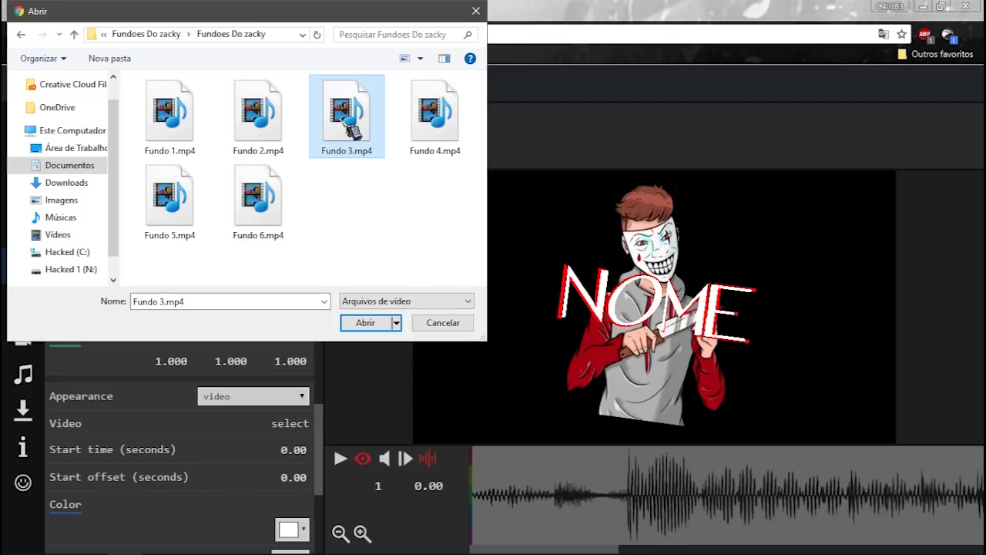
{"action": "double_click", "coordinate": [250, 127]}
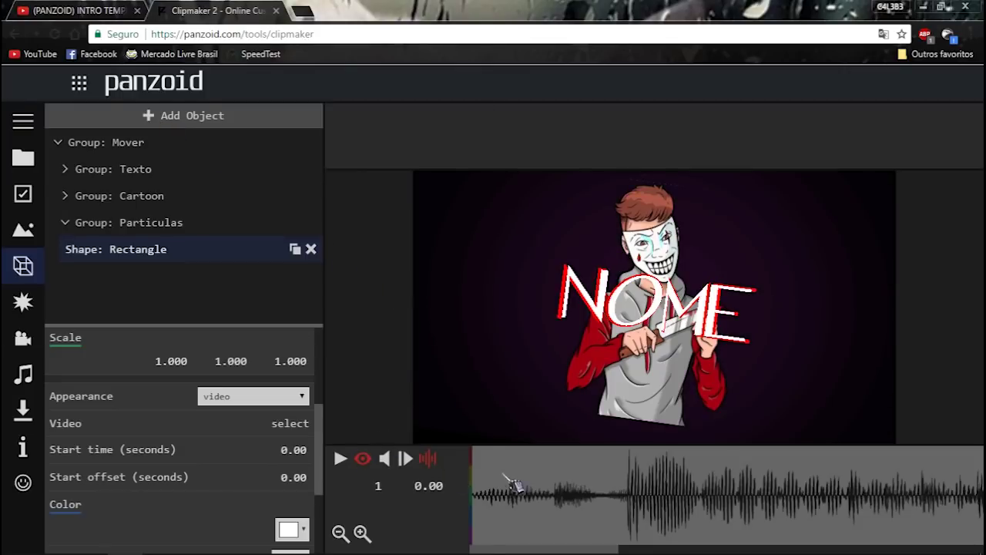
Play the intro from the start twice to preview the background video behind the character and text
{"action": "key", "text": "space"}
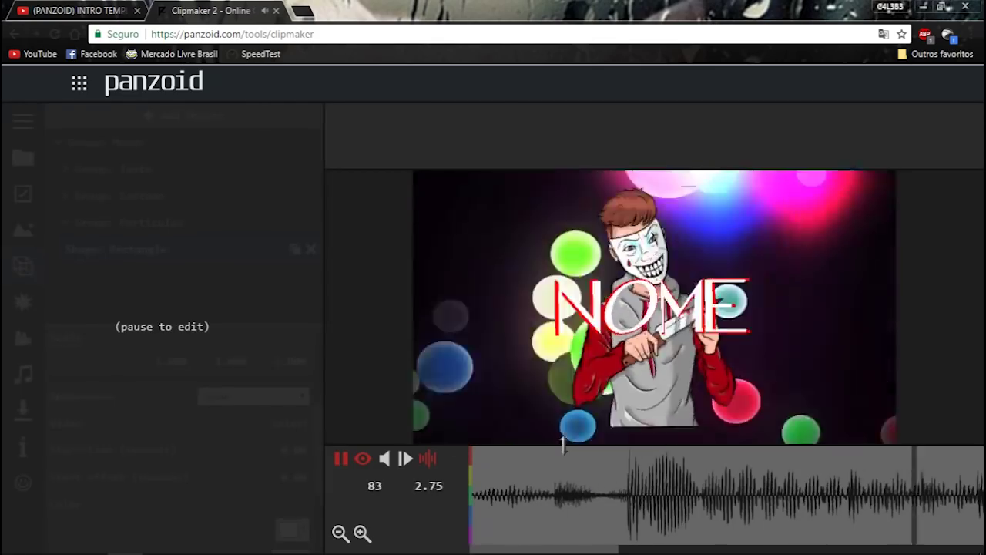
{"action": "key", "text": "space"}
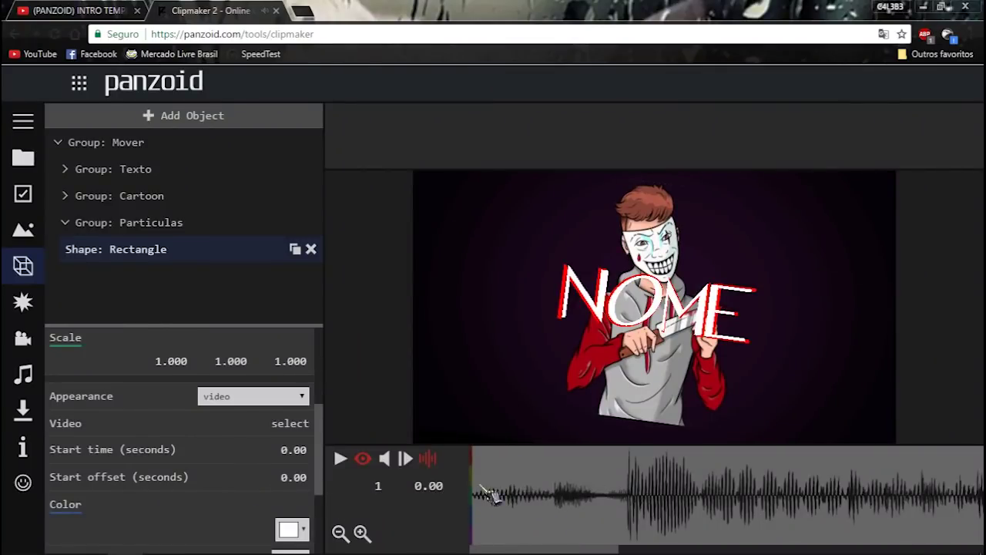
{"action": "key", "text": "space"}
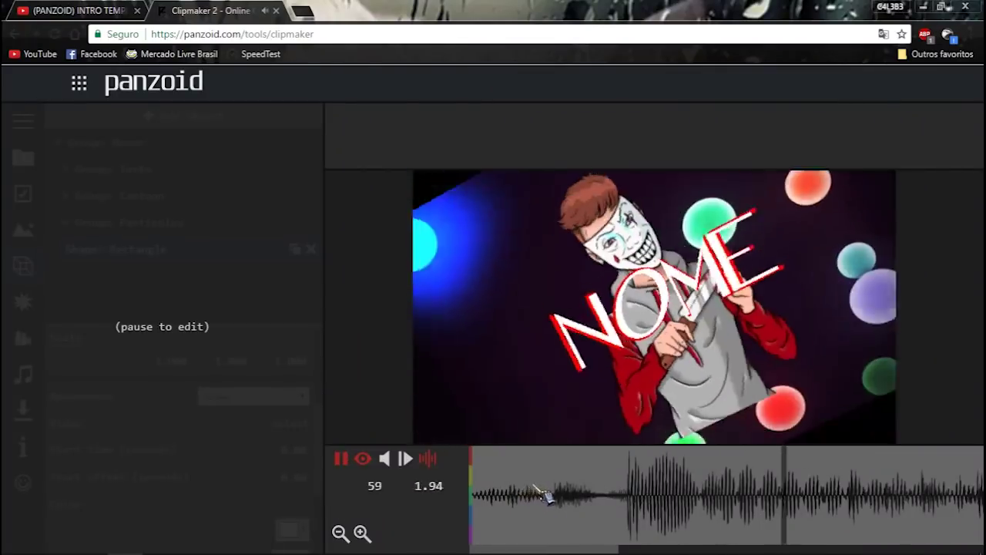
{"action": "key", "text": "space"}
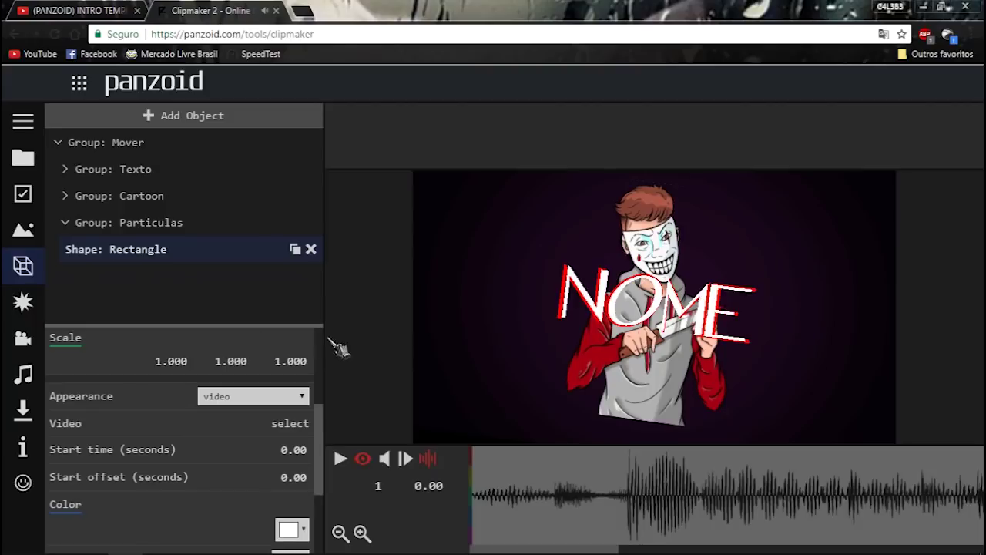
Add a new group inside the Mover group, below Particulas, and name it Particulas 2
{"action": "left_click", "coordinate": [66, 224]}
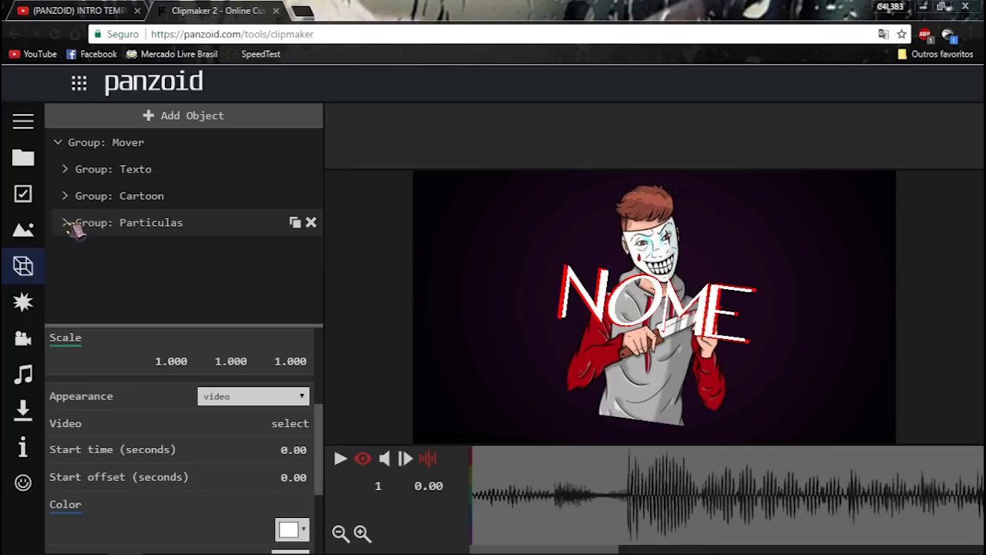
{"action": "left_click", "coordinate": [177, 117]}
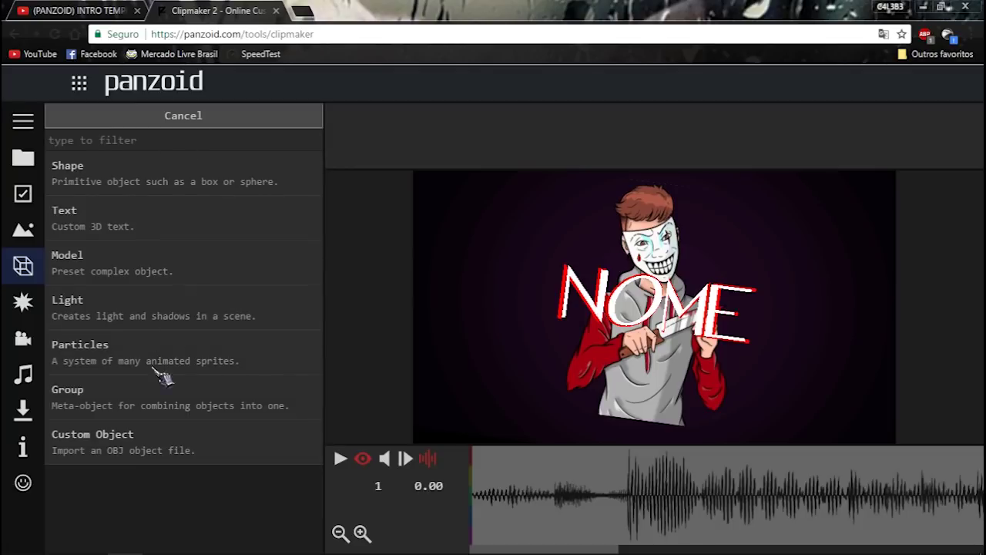
{"action": "left_click", "coordinate": [132, 406]}
{"action": "left_click", "coordinate": [127, 254]}
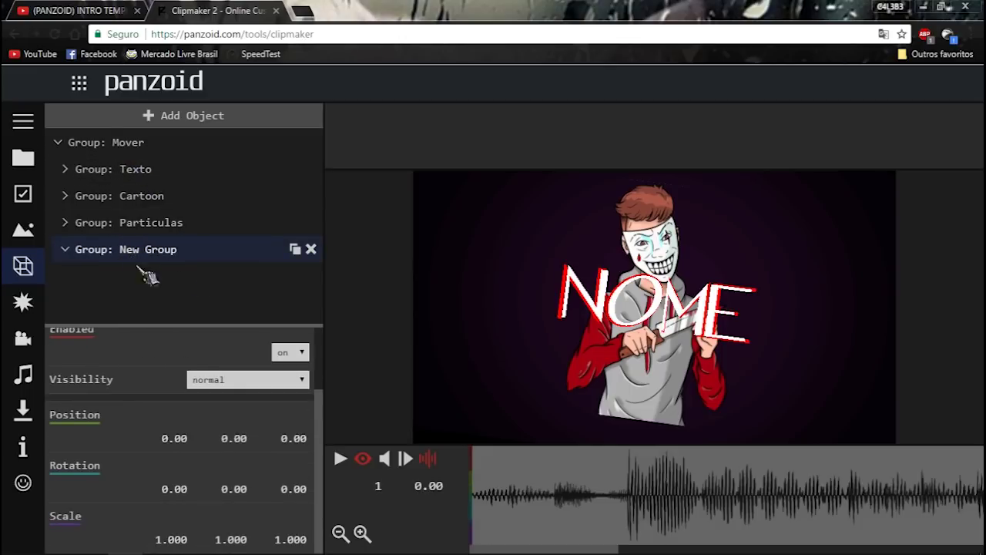
{"action": "scroll", "coordinate": [146, 331], "scroll_direction": "up", "scroll_amount": 2}
{"action": "left_click", "coordinate": [133, 376]}
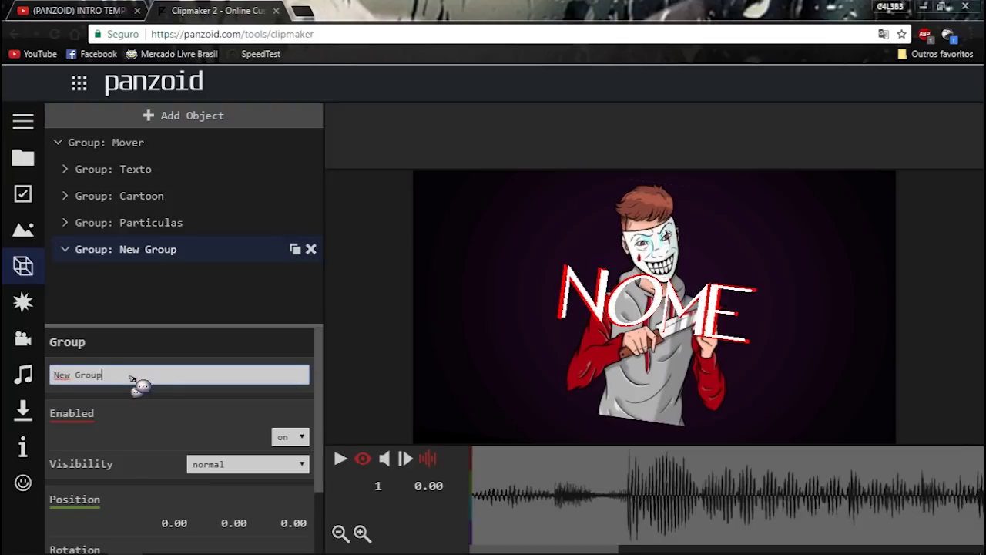
{"action": "key", "text": "ctrl+a"}
{"action": "key", "text": "BackSpace"}
{"action": "type", "text": "Particulas 2"}
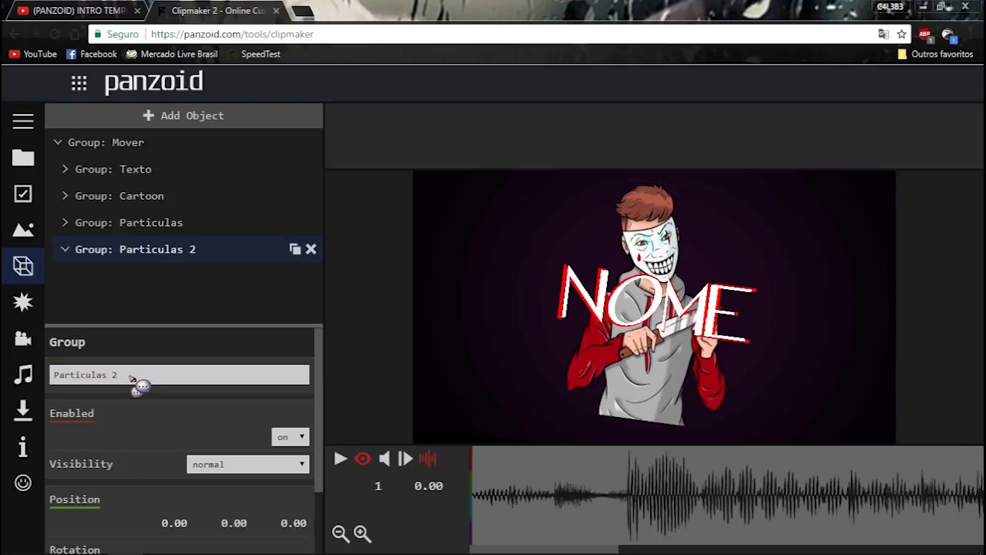
Add a Particles object and place it inside the Particulas 2 group
{"action": "left_click", "coordinate": [185, 122]}
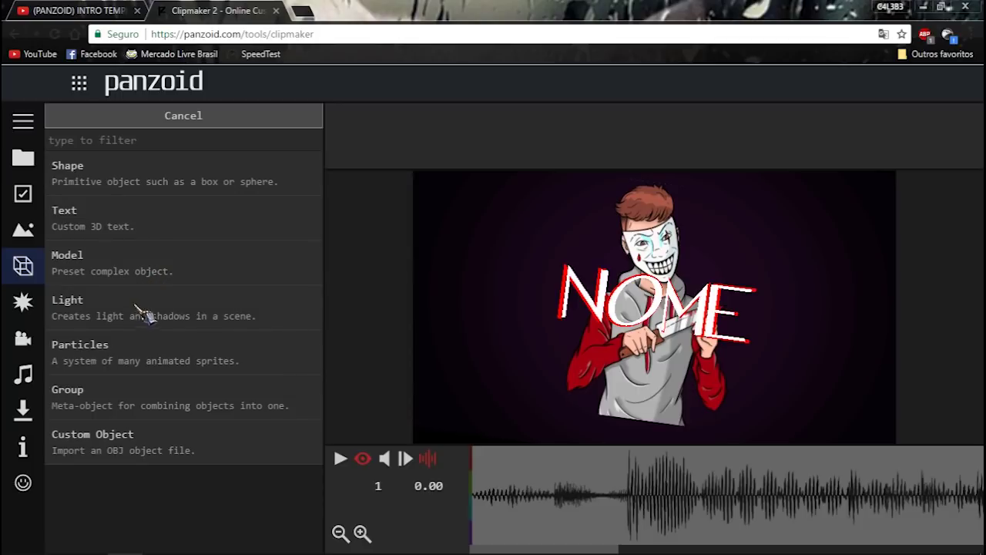
{"action": "left_click", "coordinate": [181, 125]}
{"action": "left_click", "coordinate": [210, 125]}
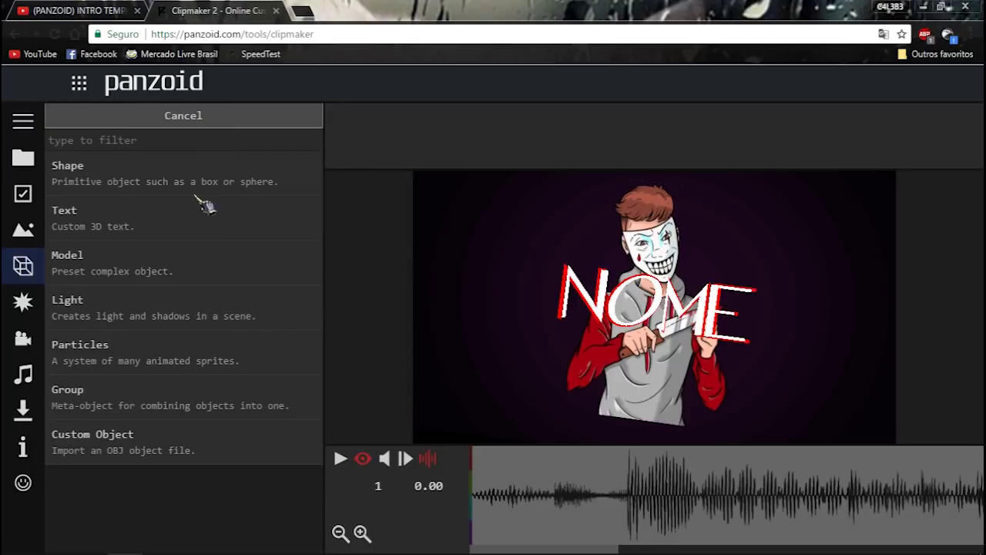
{"action": "left_click", "coordinate": [118, 353]}
{"action": "left_click_drag", "start_coordinate": [129, 283], "coordinate": [138, 257]}
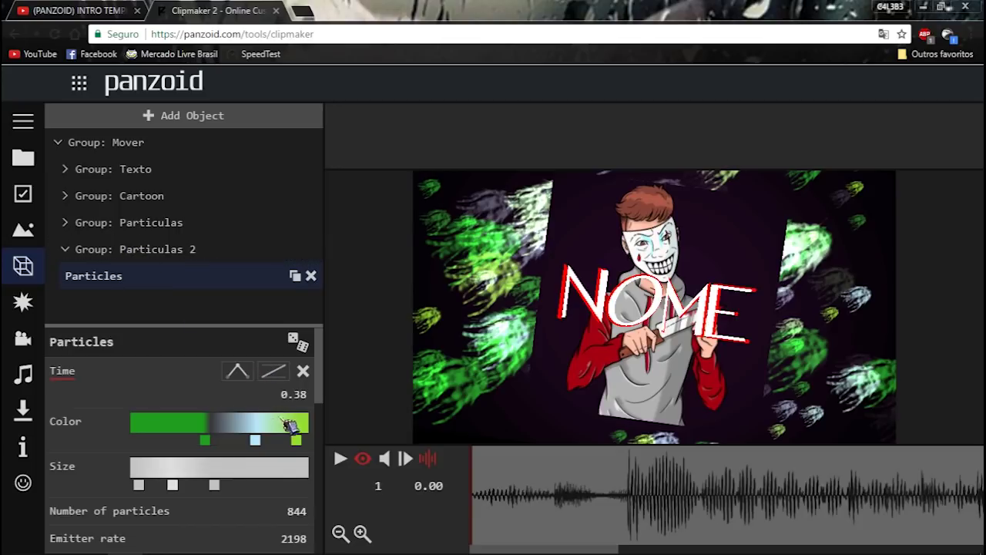
Reduce the particles' color gradient to a single white (#ffffff) stop and their size gradient to a single stop
{"action": "left_click_drag", "start_coordinate": [208, 440], "coordinate": [289, 469]}
{"action": "left_click", "coordinate": [285, 462]}
{"action": "left_click", "coordinate": [288, 287]}
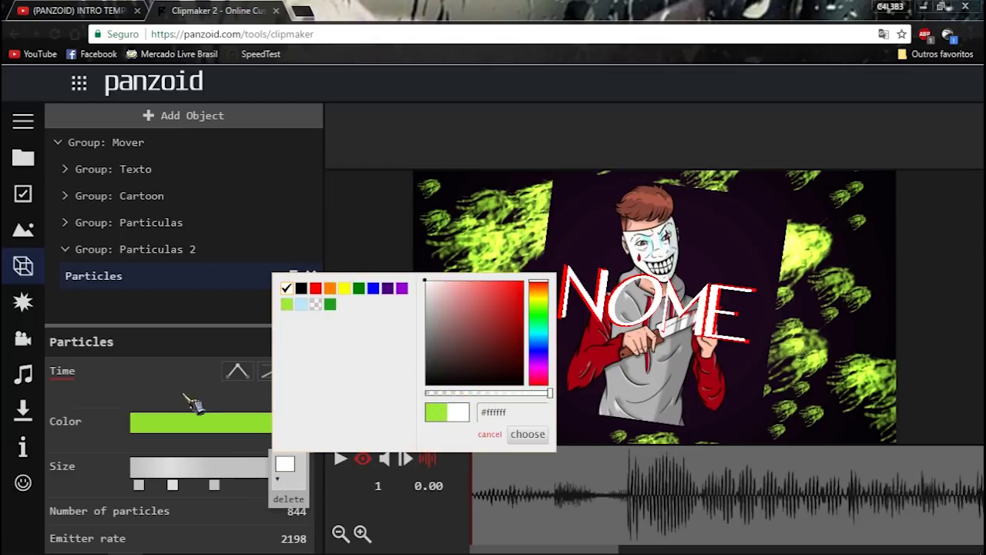
{"action": "left_click", "coordinate": [188, 399]}
{"action": "left_click_drag", "start_coordinate": [173, 484], "coordinate": [154, 513]}
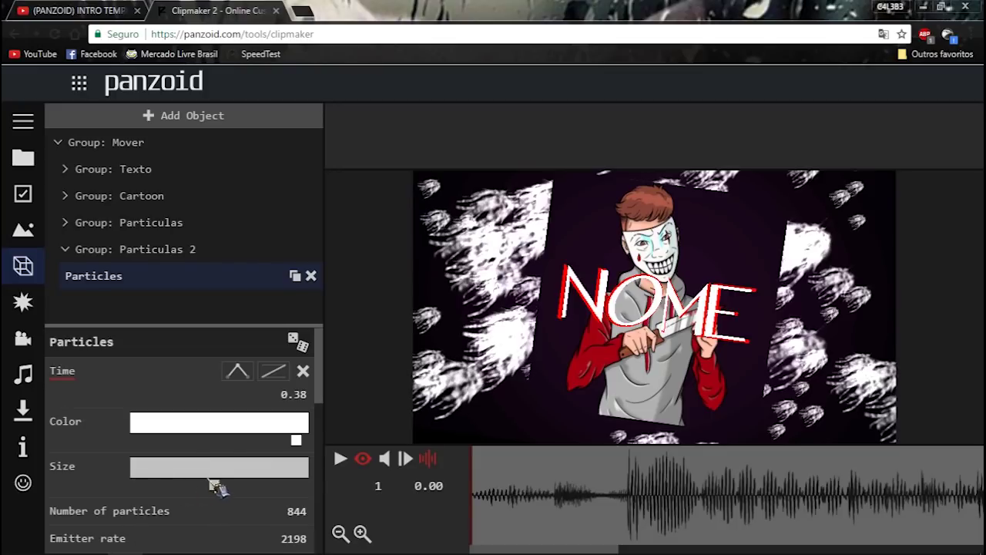
Set the number of particles to 1000 and the emitter rate to 10000
{"action": "scroll", "coordinate": [262, 486], "scroll_direction": "down", "scroll_amount": 1}
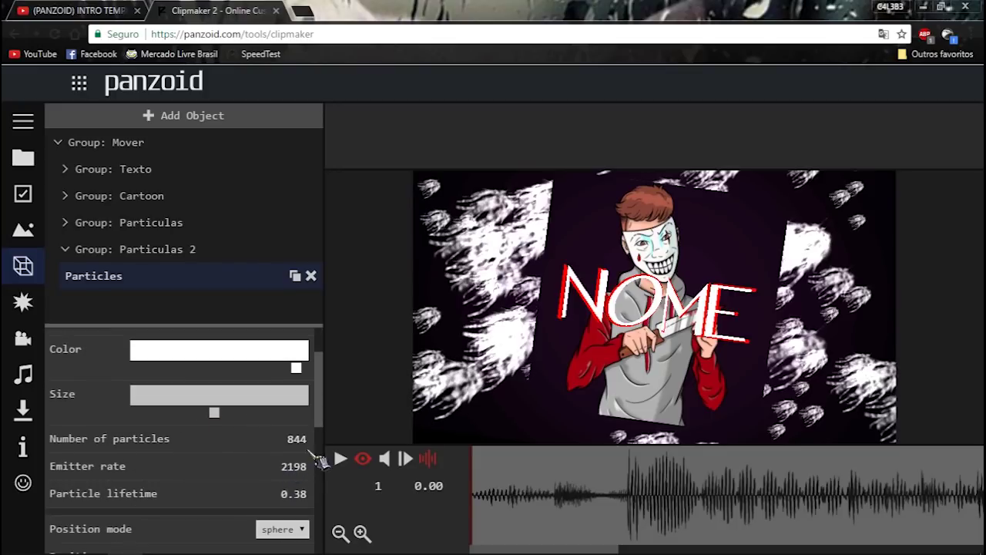
{"action": "left_click", "coordinate": [297, 438]}
{"action": "type", "text": "1000"}
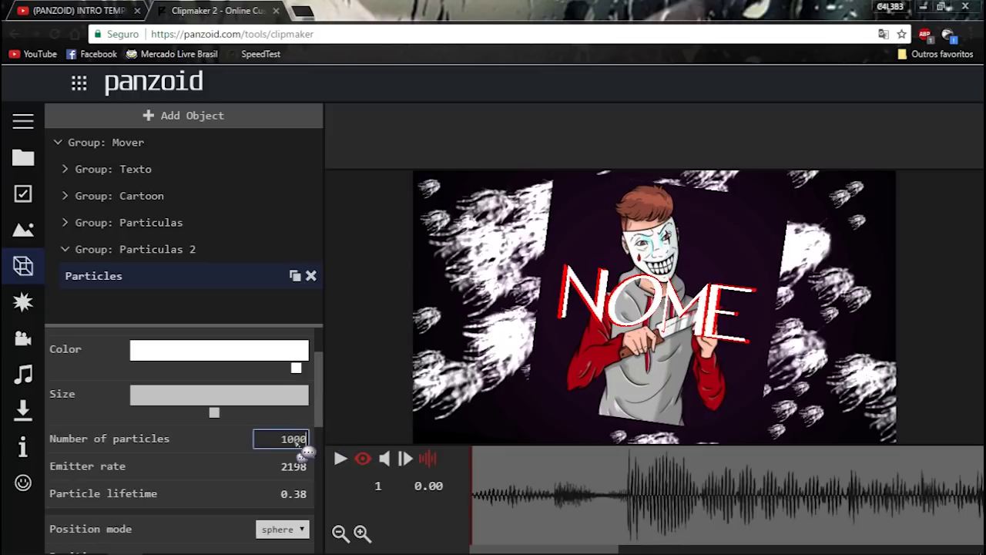
{"action": "key", "text": "Return"}
{"action": "left_click", "coordinate": [292, 466]}
{"action": "type", "text": "10000"}
{"action": "key", "text": "Return"}
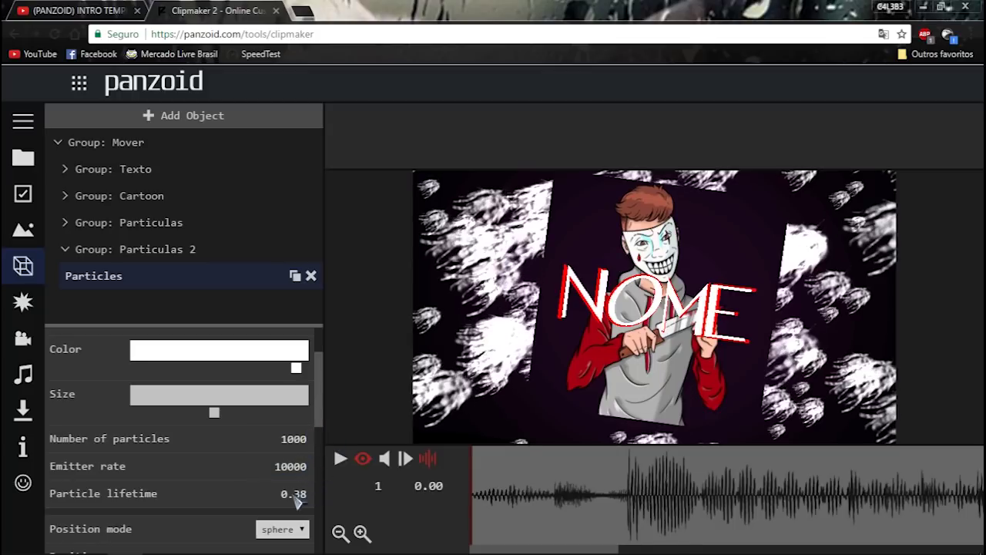
Set the particle lifetime to 10 and switch the position mode to box
{"action": "left_click", "coordinate": [295, 494]}
{"action": "type", "text": "10"}
{"action": "key", "text": "Return"}
{"action": "scroll", "coordinate": [304, 515], "scroll_direction": "down", "scroll_amount": 2}
{"action": "left_click", "coordinate": [291, 386]}
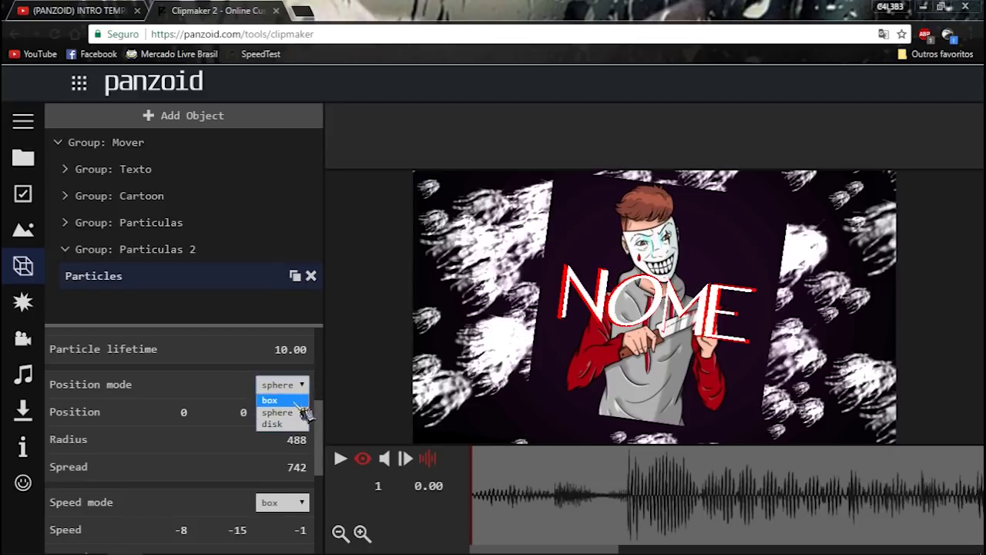
{"action": "left_click", "coordinate": [273, 396]}
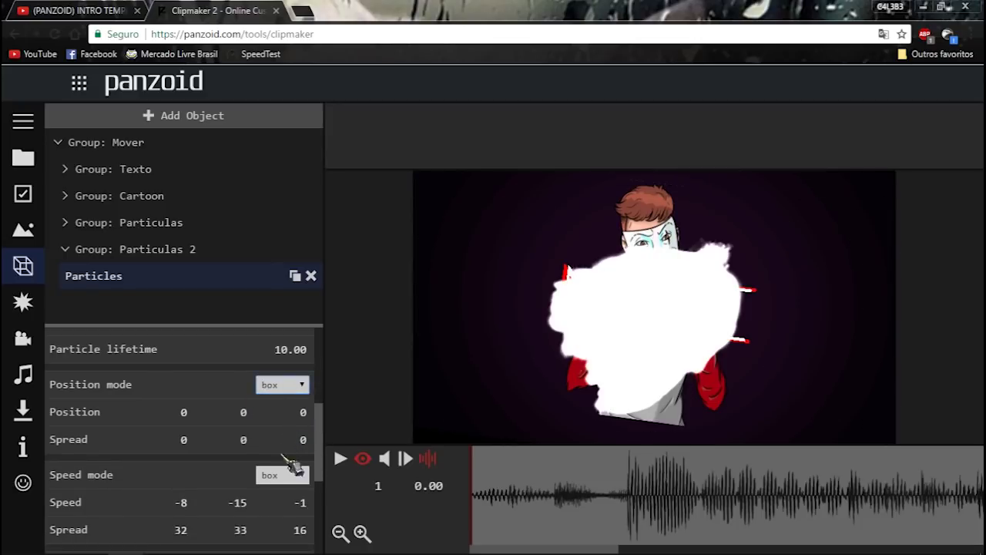
Set the particles' X and Y speed to 0
{"action": "left_click", "coordinate": [188, 509]}
{"action": "type", "text": "0"}
{"action": "left_click", "coordinate": [239, 510]}
{"action": "type", "text": "0"}
{"action": "key", "text": "Return"}
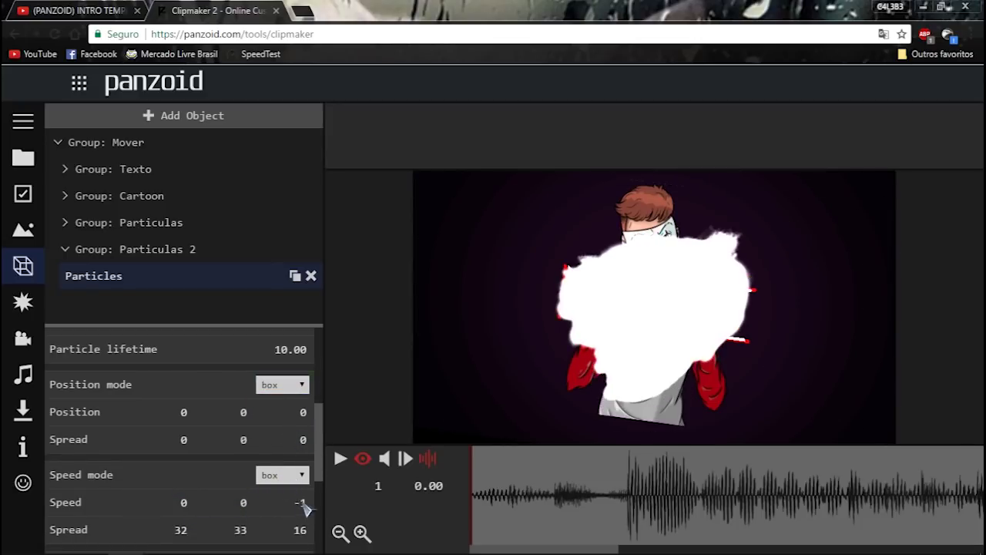
Set the particles' speed spread to 0 on all three axes
{"action": "left_click", "coordinate": [183, 532]}
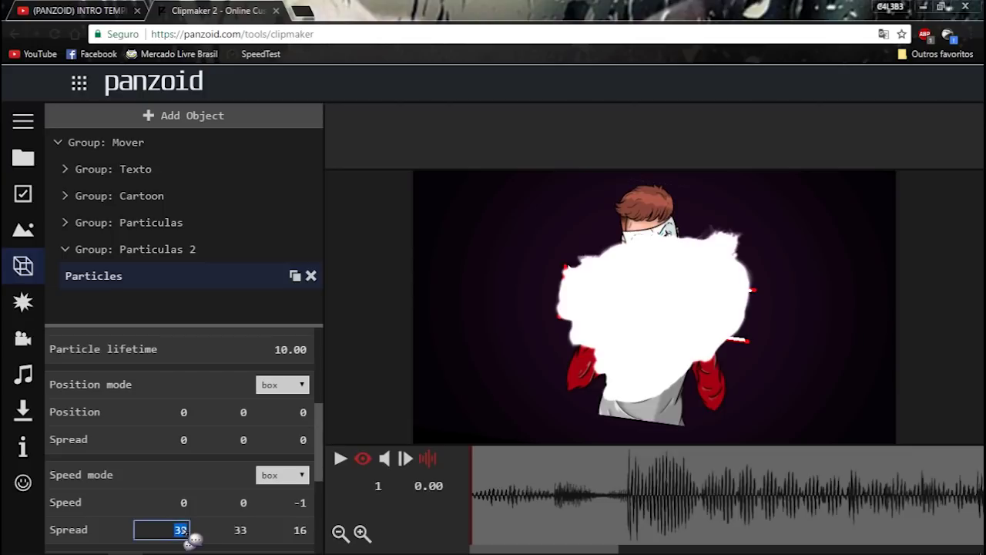
{"action": "type", "text": "0"}
{"action": "key", "text": "Tab"}
{"action": "type", "text": "0"}
{"action": "key", "text": "Return"}
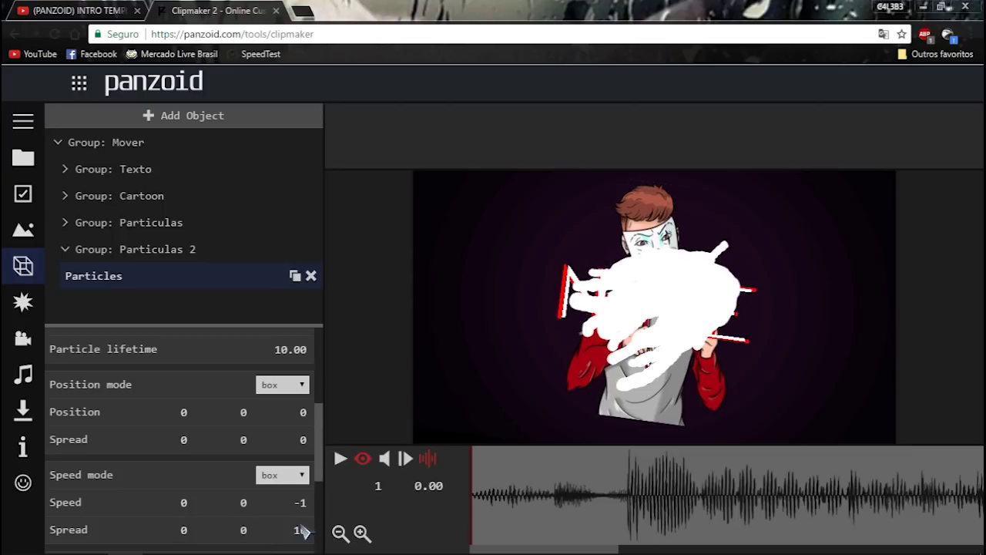
{"action": "left_click_drag", "start_coordinate": [301, 526], "coordinate": [248, 505]}
Set the particles' rotation and rotation speed to 0
{"action": "scroll", "coordinate": [259, 504], "scroll_direction": "down", "scroll_amount": 3}
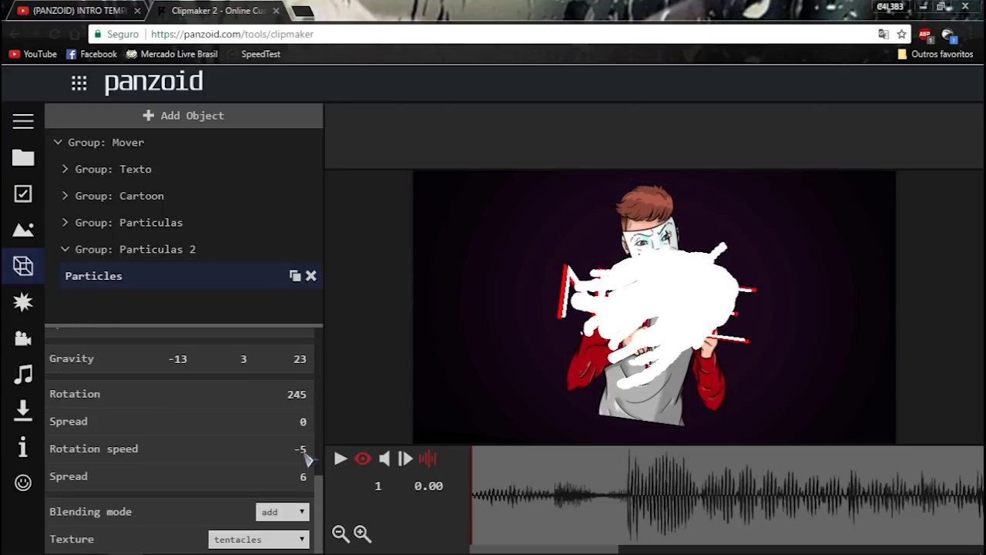
{"action": "left_click", "coordinate": [297, 392]}
{"action": "type", "text": "0"}
{"action": "key", "text": "Return"}
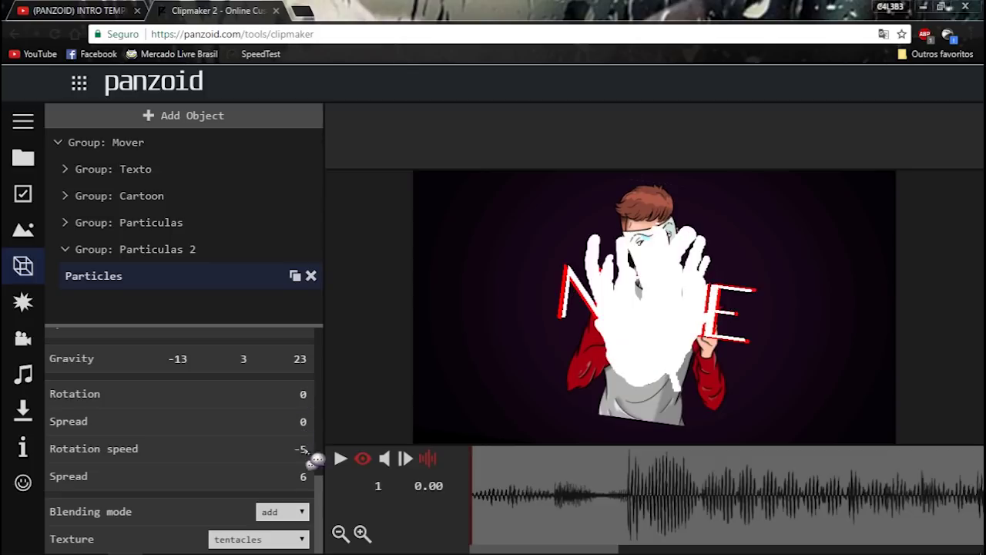
{"action": "left_click", "coordinate": [306, 451]}
{"action": "type", "text": "0"}
{"action": "key", "text": "Return"}
Switch the particles' texture to custom
{"action": "left_click", "coordinate": [262, 538]}
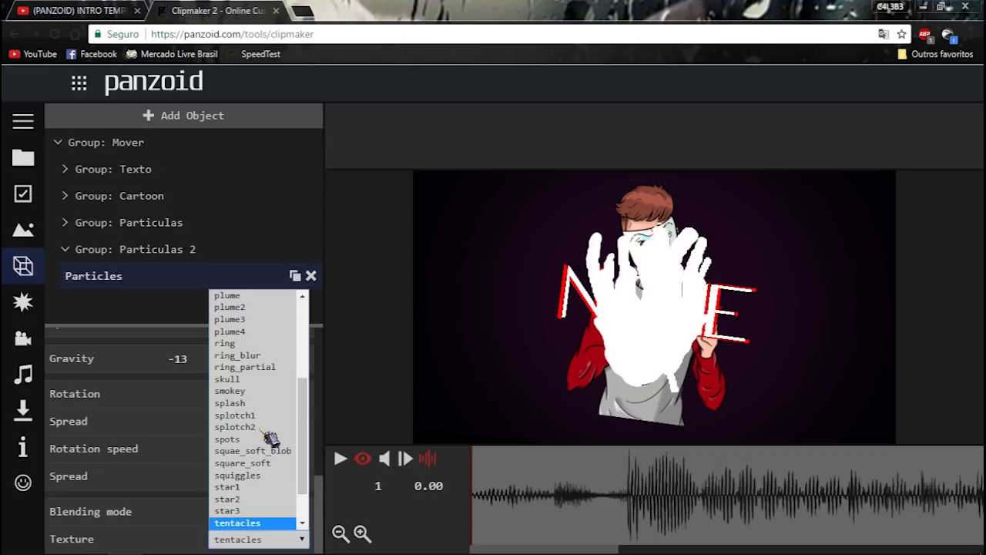
{"action": "scroll", "coordinate": [262, 462], "scroll_direction": "down", "scroll_amount": 3}
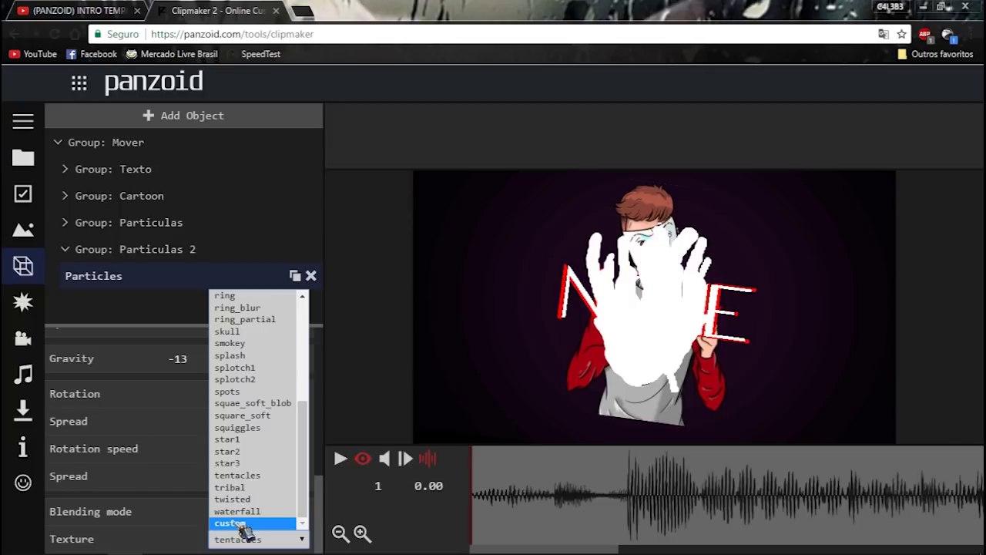
{"action": "left_click", "coordinate": [242, 524]}
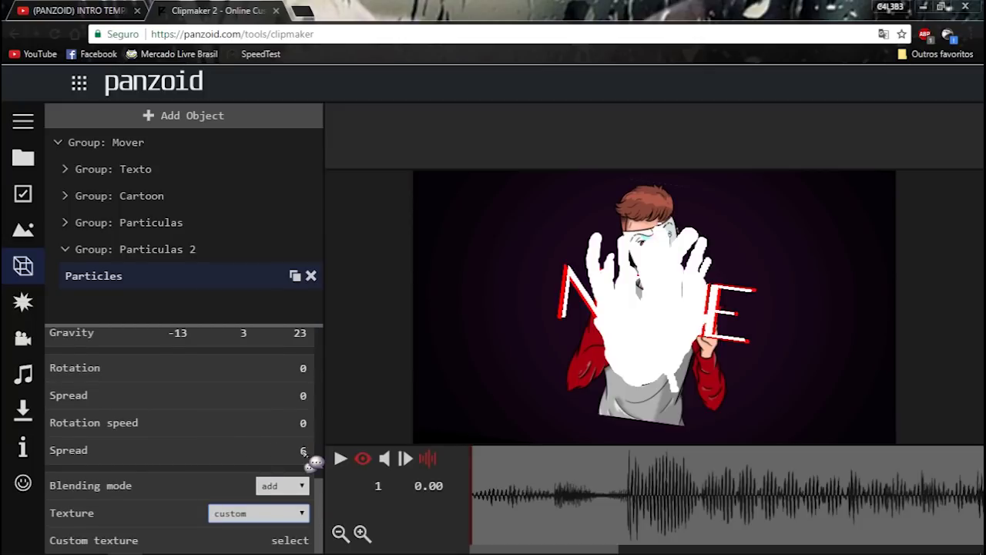
Set the particles' gravity to 0, 100, 0
{"action": "scroll", "coordinate": [282, 492], "scroll_direction": "up", "scroll_amount": 2}
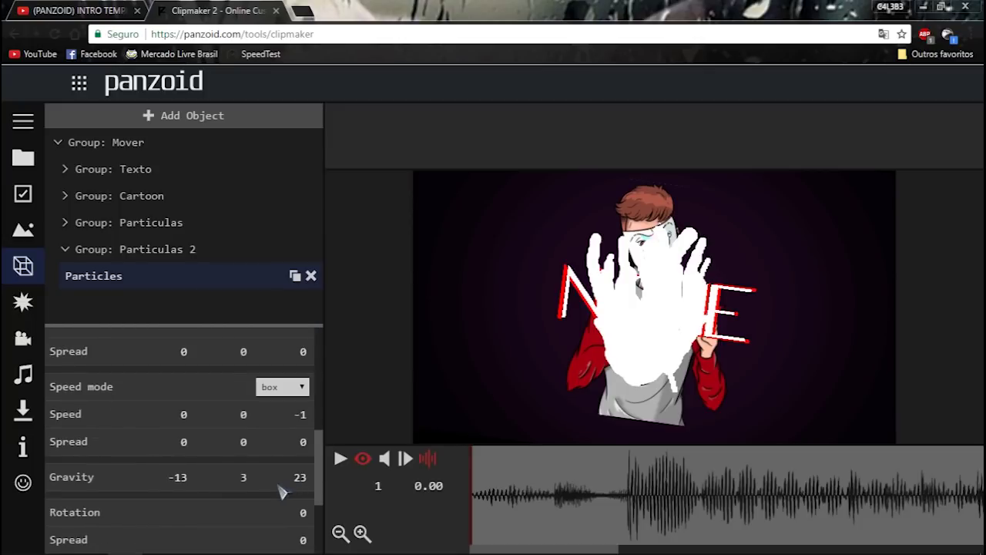
{"action": "left_click_drag", "start_coordinate": [179, 478], "coordinate": [231, 480]}
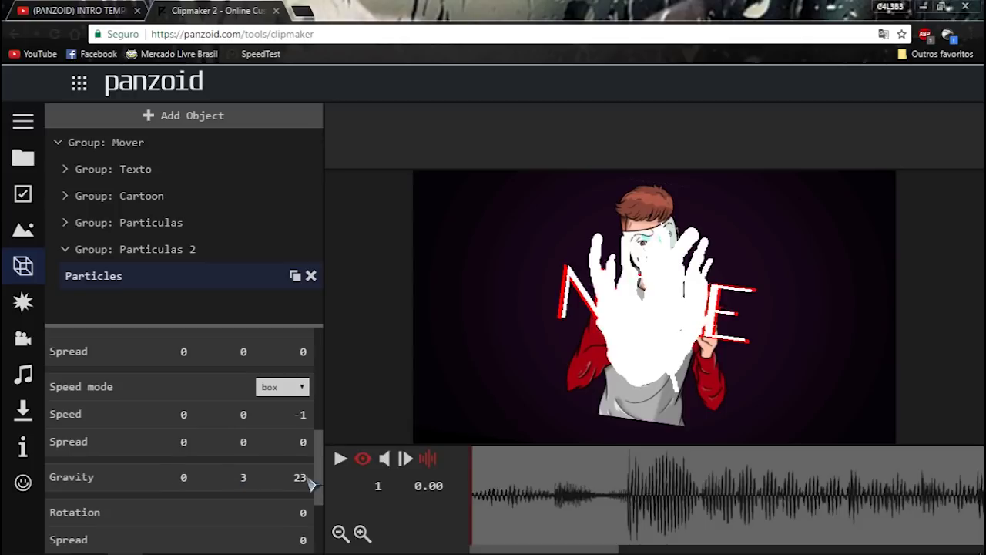
{"action": "left_click", "coordinate": [243, 478]}
{"action": "type", "text": "1000"}
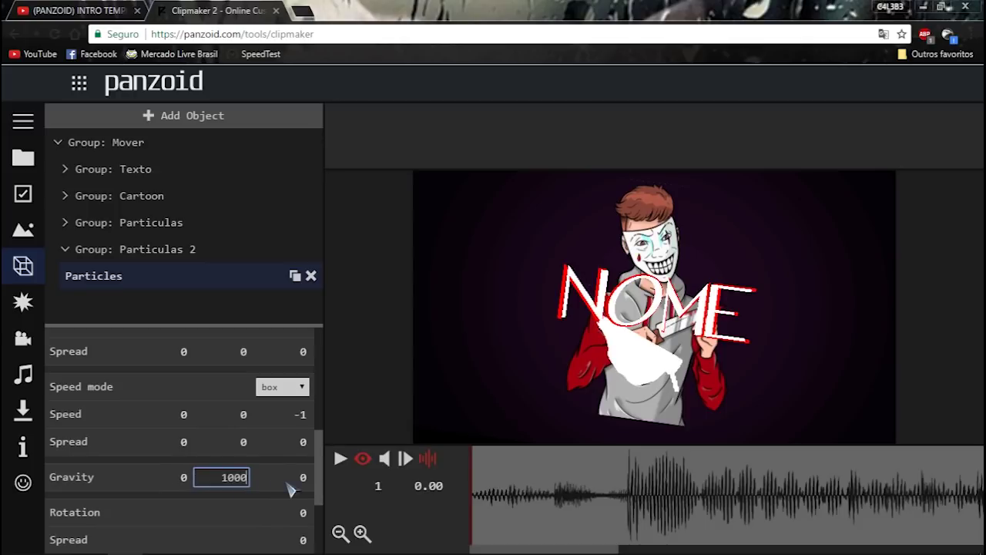
{"action": "key", "text": "Return"}
Remove the particles' starting Time keyframe, set Time to 10, and add a new keyframe at the start with value 0
{"action": "scroll", "coordinate": [231, 418], "scroll_direction": "up", "scroll_amount": 5}
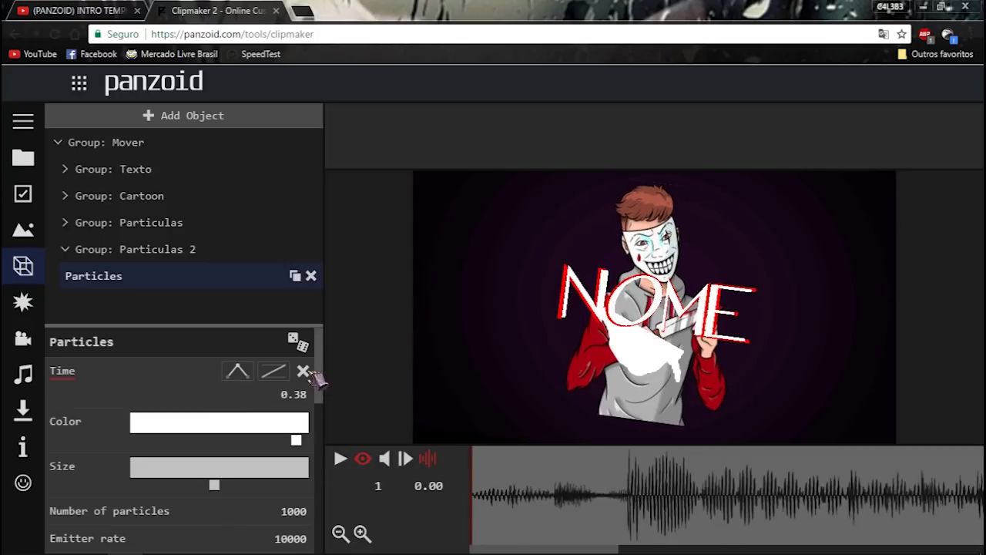
{"action": "left_click", "coordinate": [303, 371]}
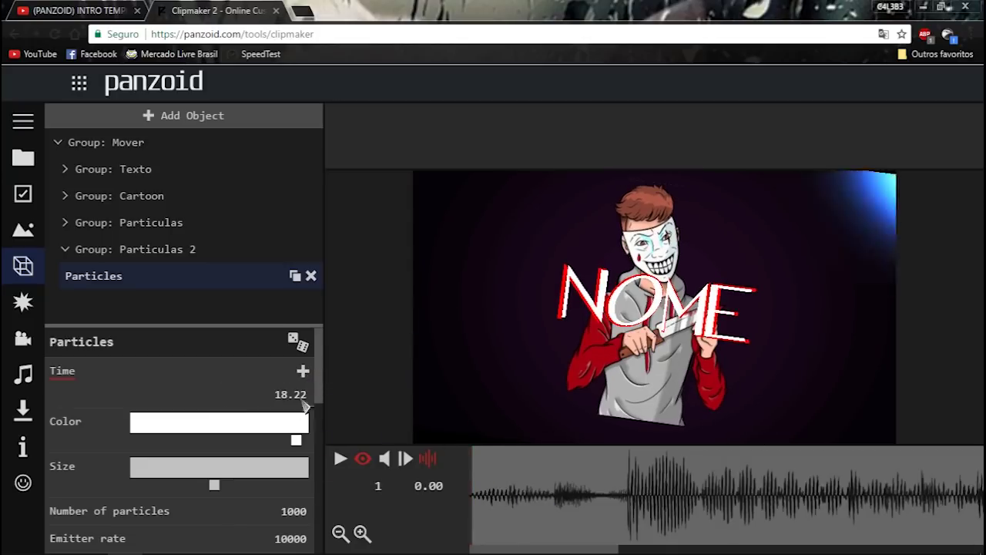
{"action": "left_click", "coordinate": [296, 396]}
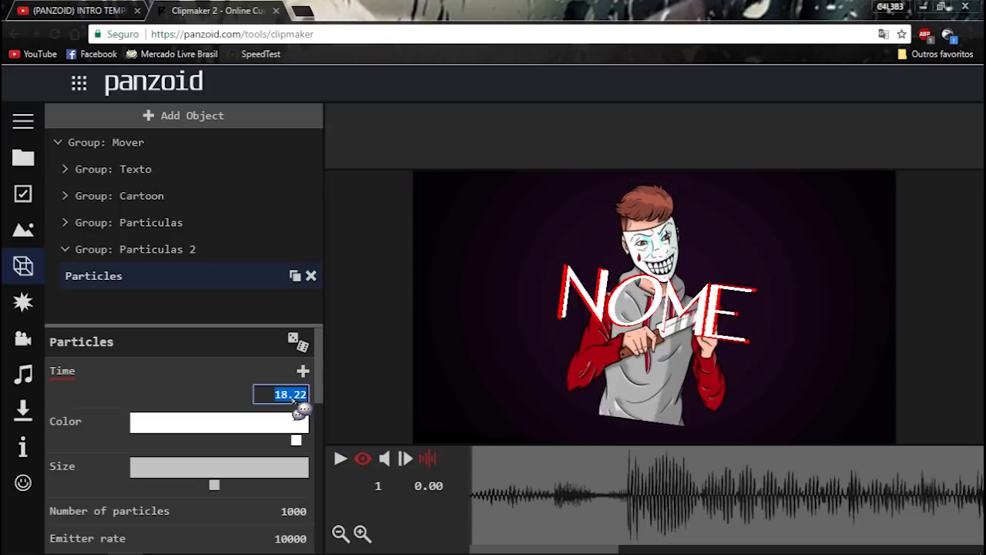
{"action": "type", "text": "10"}
{"action": "key", "text": "Return"}
{"action": "left_click", "coordinate": [303, 371]}
{"action": "left_click", "coordinate": [297, 399]}
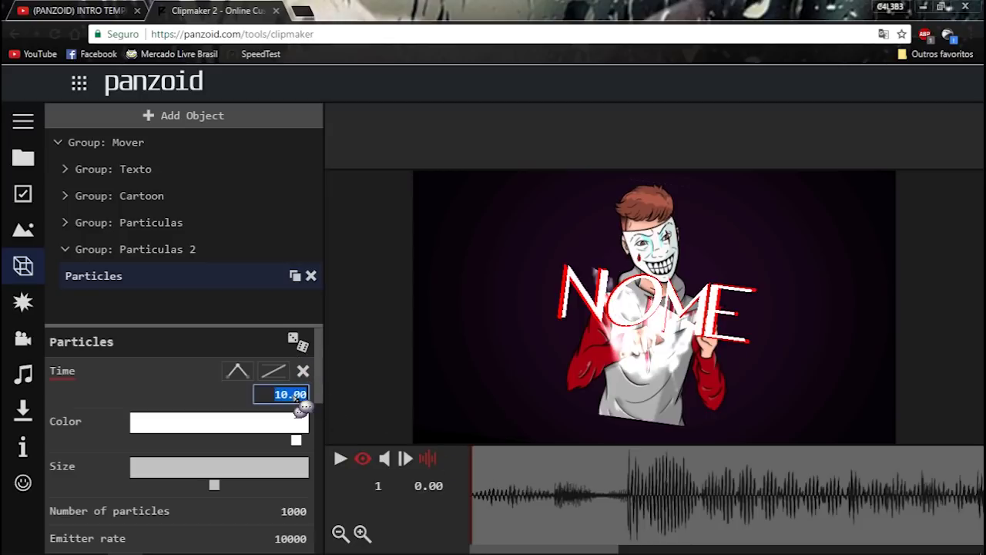
{"action": "type", "text": "0"}
{"action": "key", "text": "Return"}
Set the particles' position spread to 5000 on all three axes
{"action": "scroll", "coordinate": [262, 447], "scroll_direction": "down", "scroll_amount": 1}
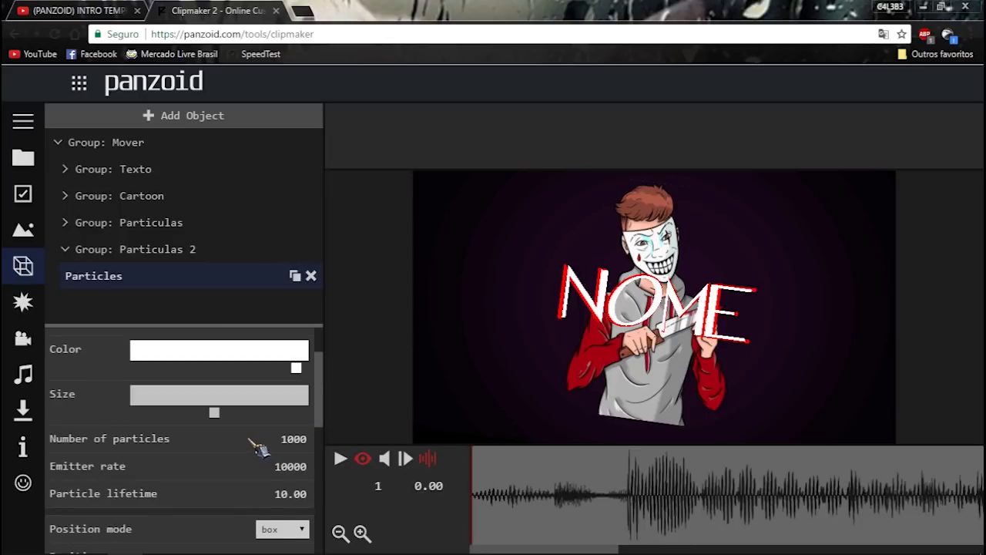
{"action": "scroll", "coordinate": [258, 448], "scroll_direction": "down", "scroll_amount": 1}
{"action": "scroll", "coordinate": [254, 446], "scroll_direction": "down", "scroll_amount": 2}
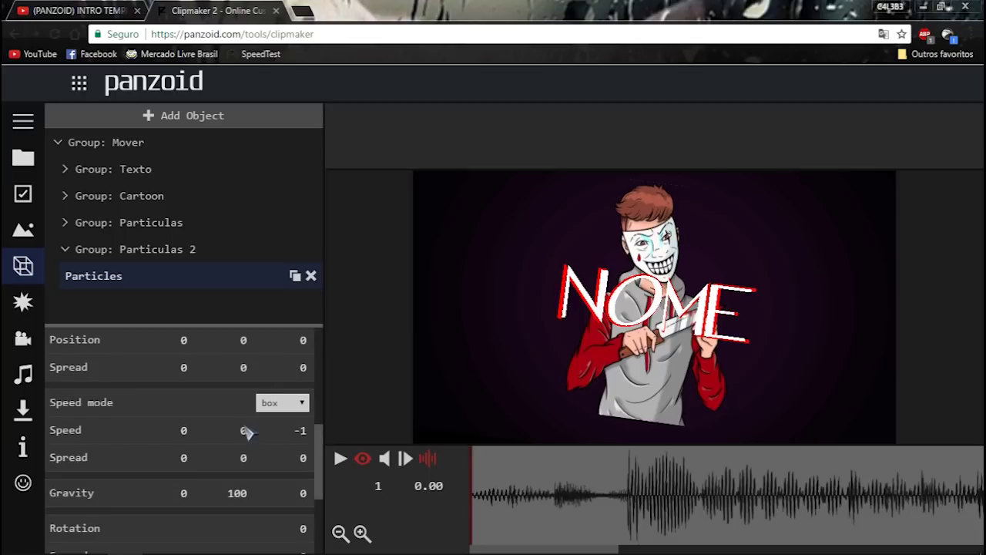
{"action": "left_click", "coordinate": [184, 368]}
{"action": "type", "text": "50000"}
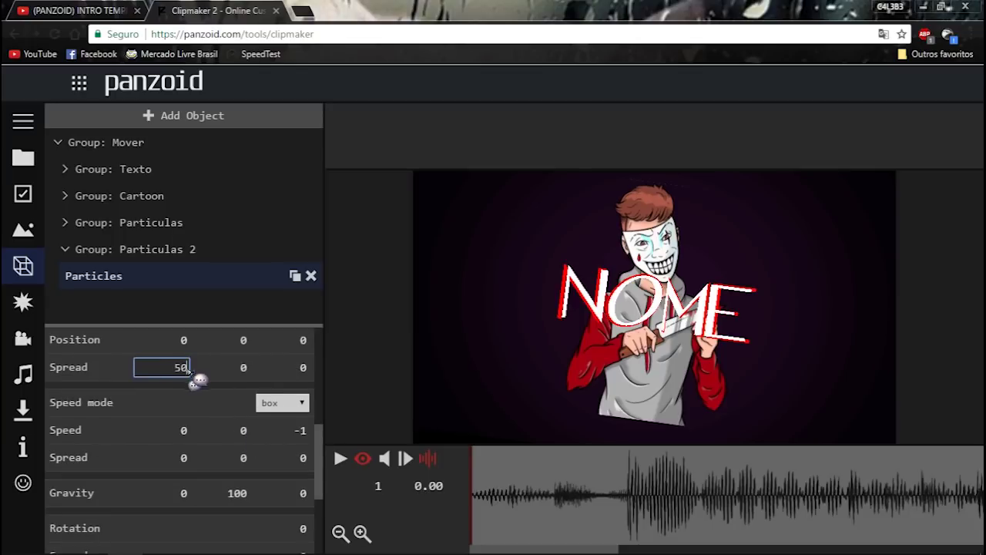
{"action": "left_click", "coordinate": [244, 368]}
{"action": "type", "text": "5000"}
{"action": "left_click", "coordinate": [311, 371]}
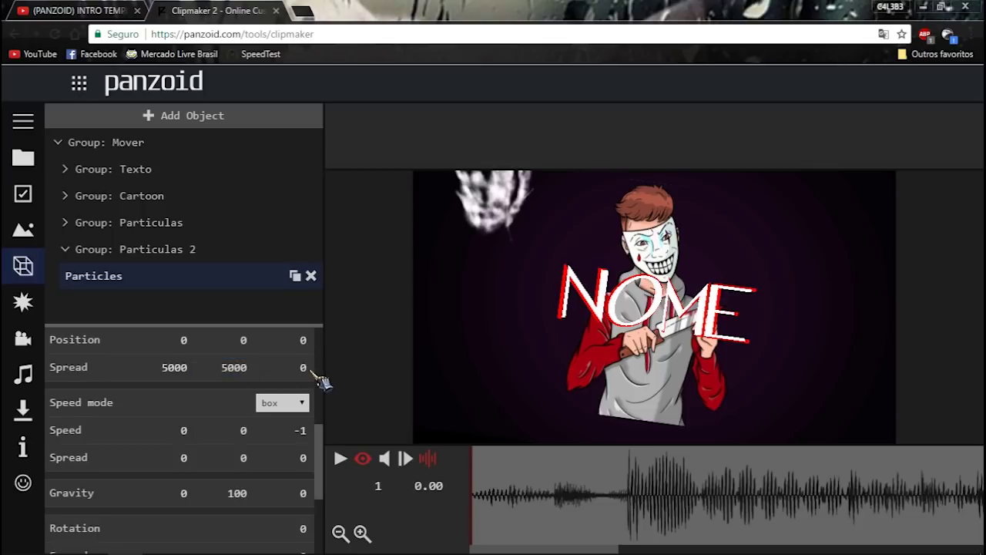
{"action": "left_click", "coordinate": [303, 369]}
{"action": "type", "text": "5000"}
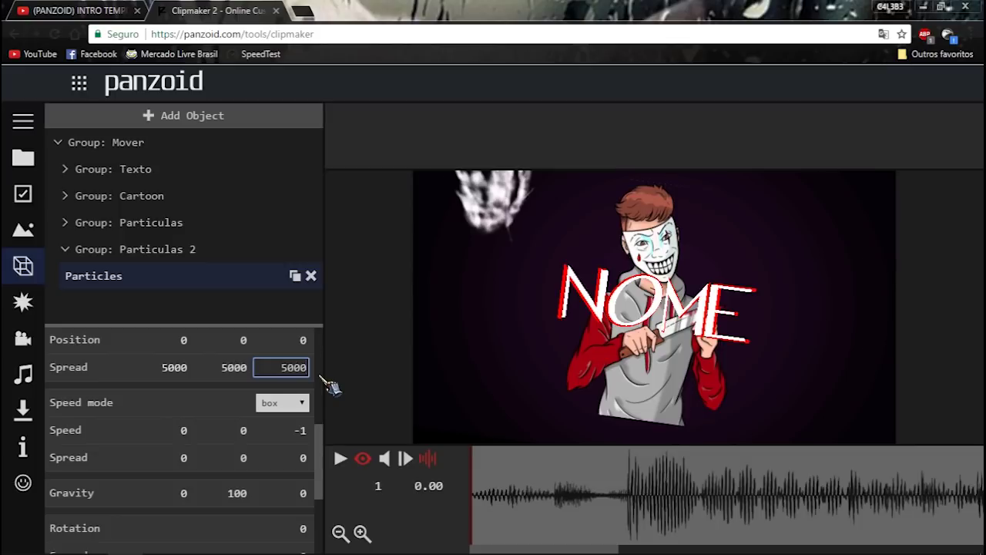
{"action": "key", "text": "Return"}
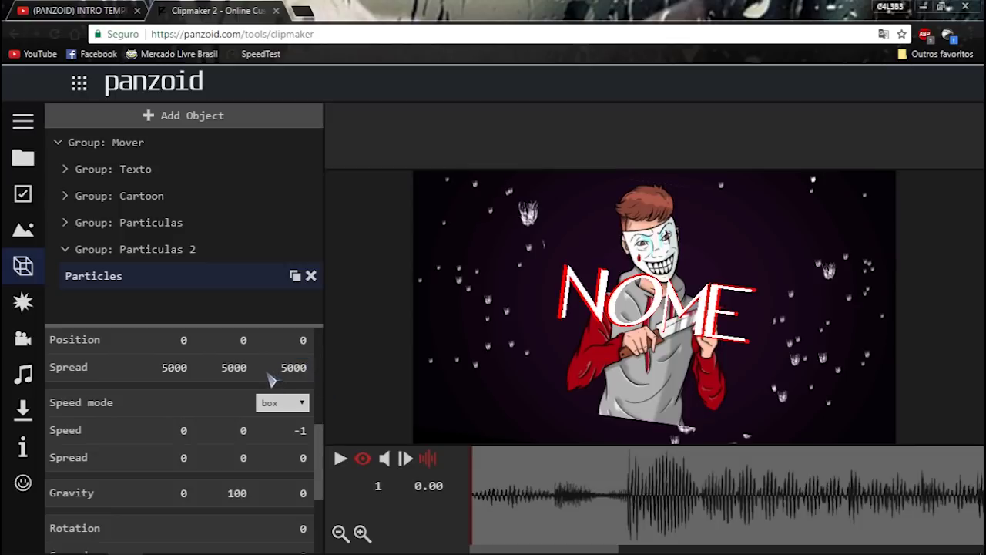
Open a new browser tab and search Google Images for maconha.png
{"action": "left_click", "coordinate": [322, 25]}
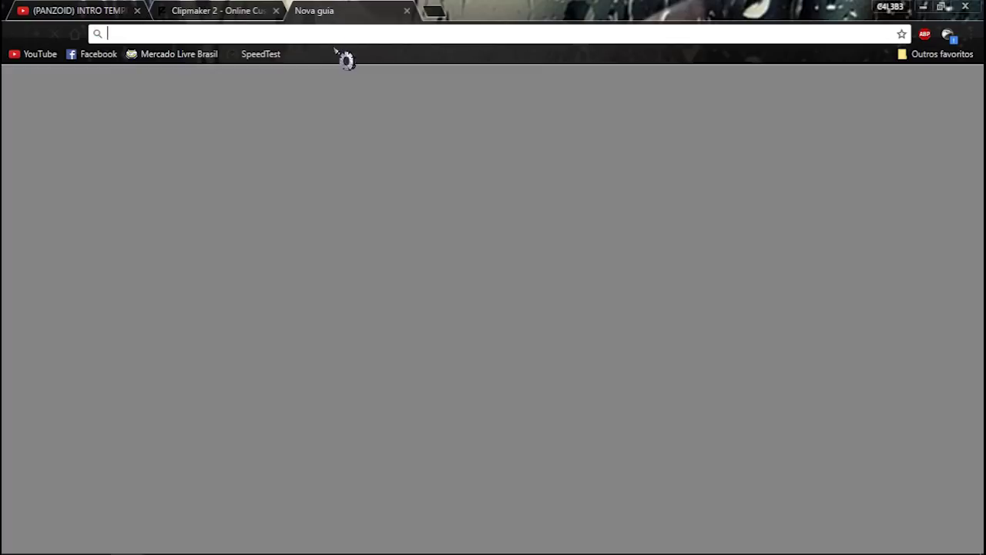
{"action": "type", "text": "acnha"}
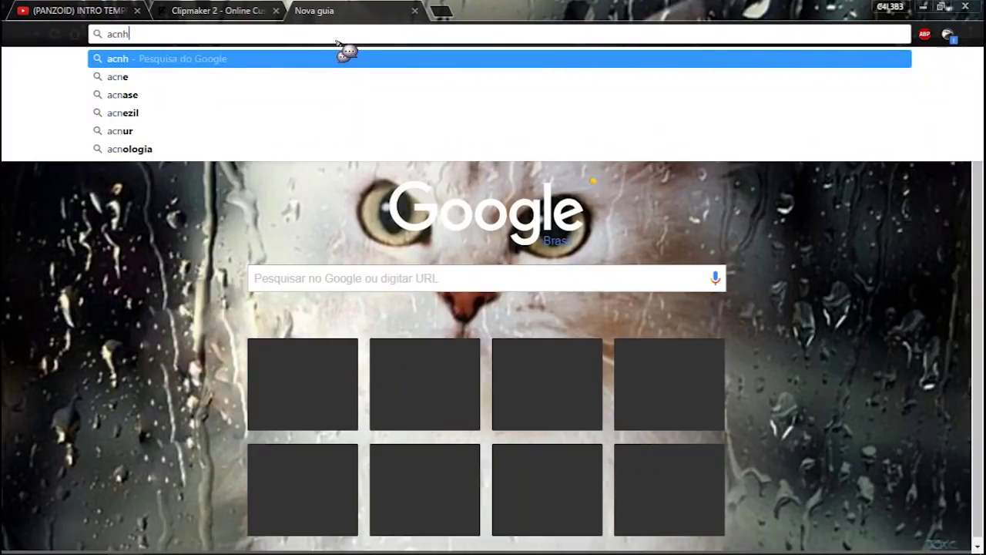
{"action": "key", "text": "BackSpace"}
{"action": "key", "text": "BackSpace"}
{"action": "key", "text": "BackSpace"}
{"action": "key", "text": "BackSpace"}
{"action": "key", "text": "BackSpace"}
{"action": "type", "text": "ma"}
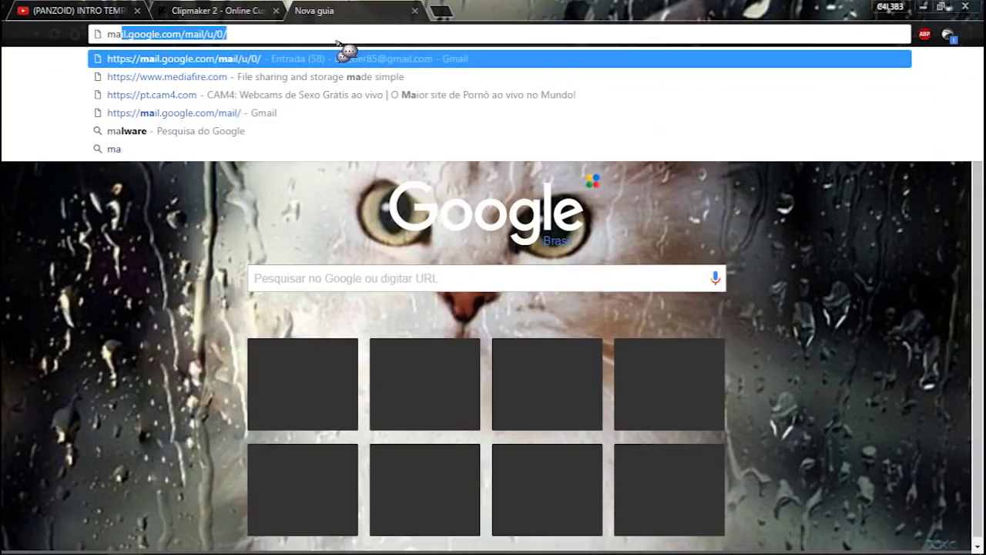
{"action": "type", "text": "c"}
{"action": "key", "text": "BackSpace"}
{"action": "type", "text": "coha"}
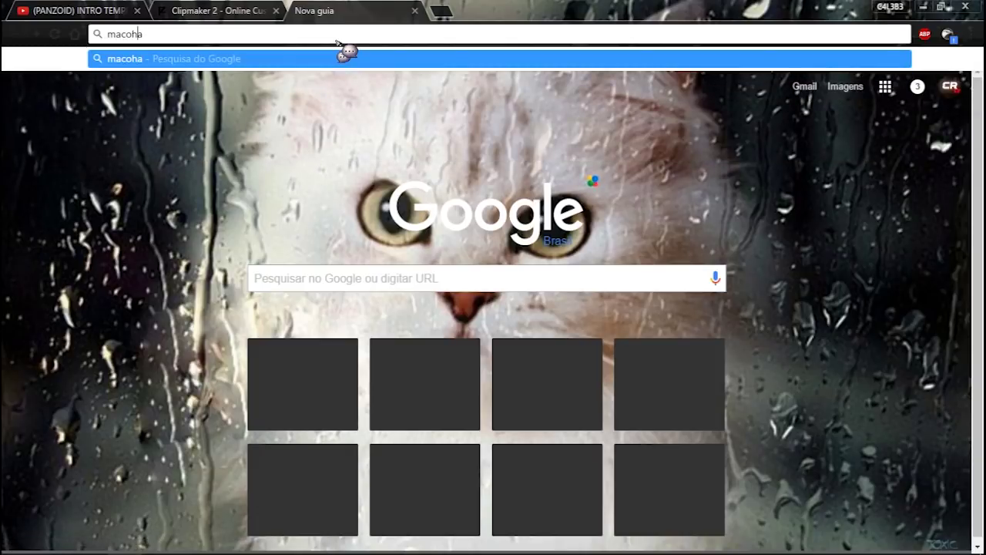
{"action": "type", "text": "n"}
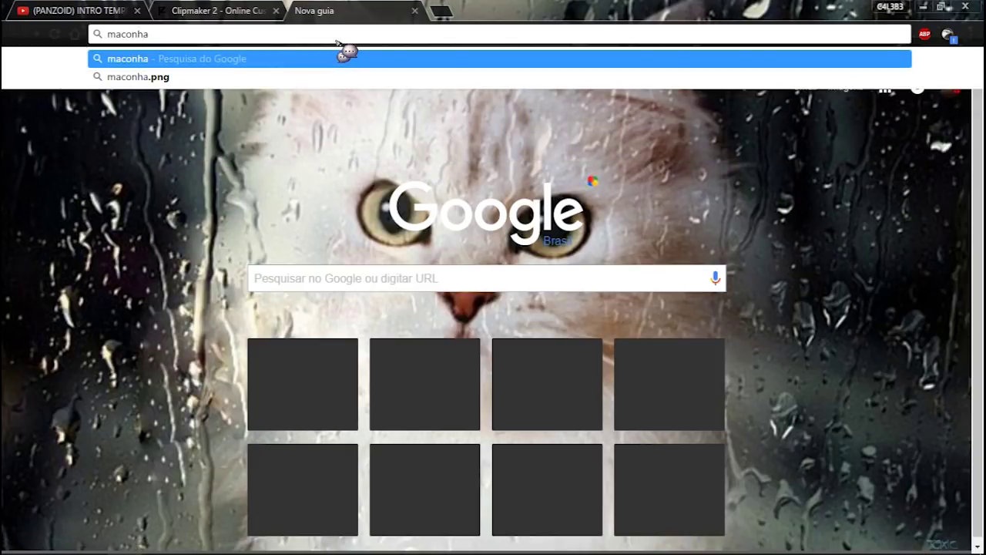
{"action": "left_click", "coordinate": [196, 77]}
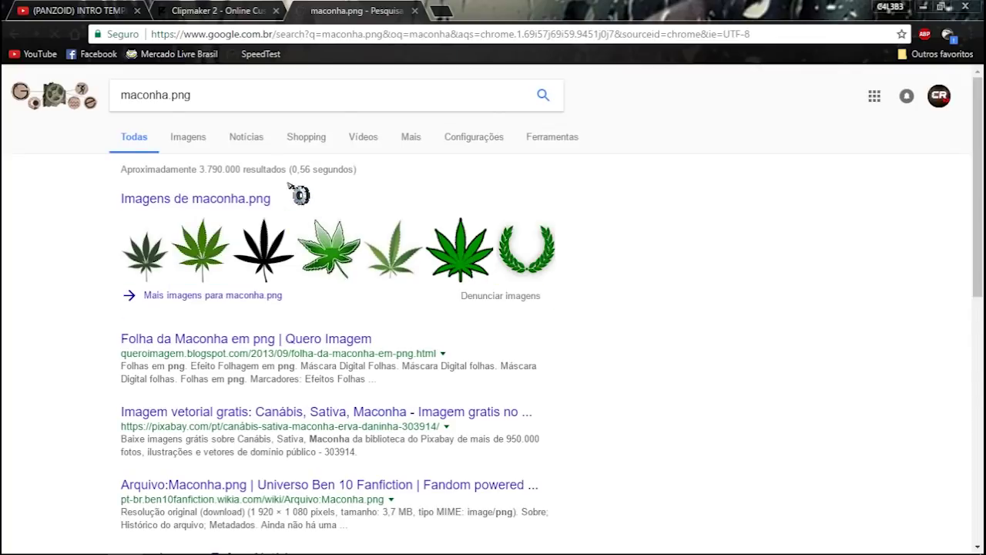
{"action": "left_click", "coordinate": [191, 140]}
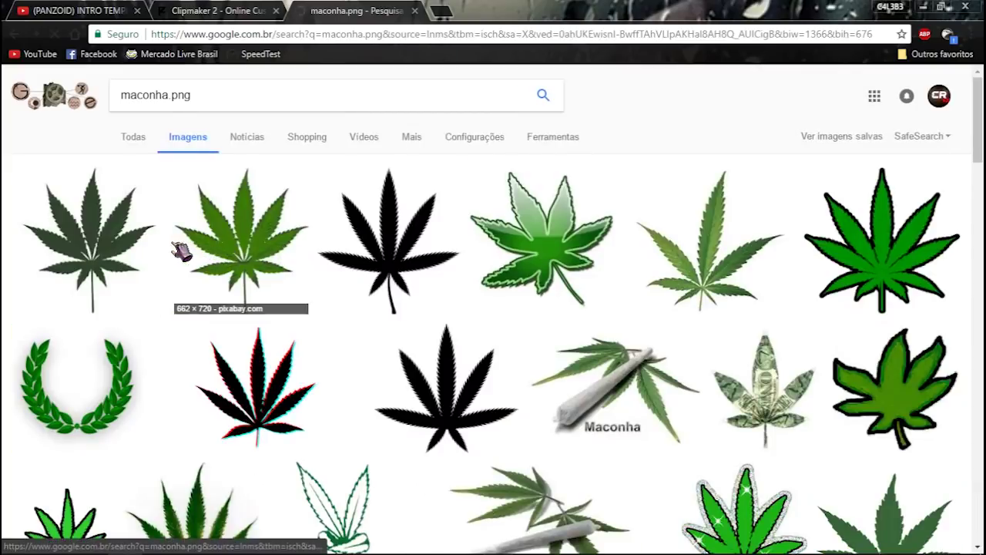
Preview leaf images, save the glossy green one to the desktop as Folha de Maconha.png, and return to the Clipmaker project
{"action": "left_click", "coordinate": [127, 231]}
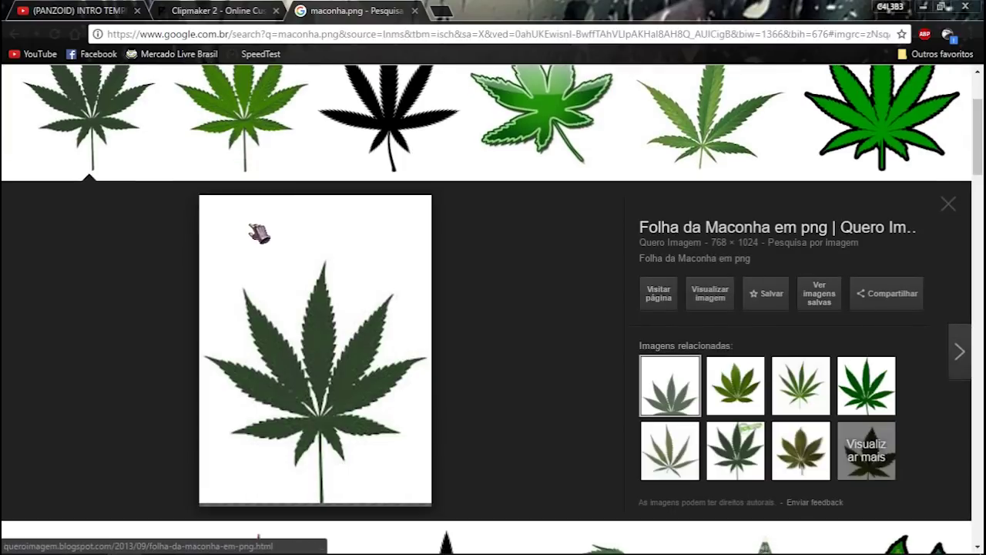
{"action": "scroll", "coordinate": [253, 173], "scroll_direction": "up", "scroll_amount": 2}
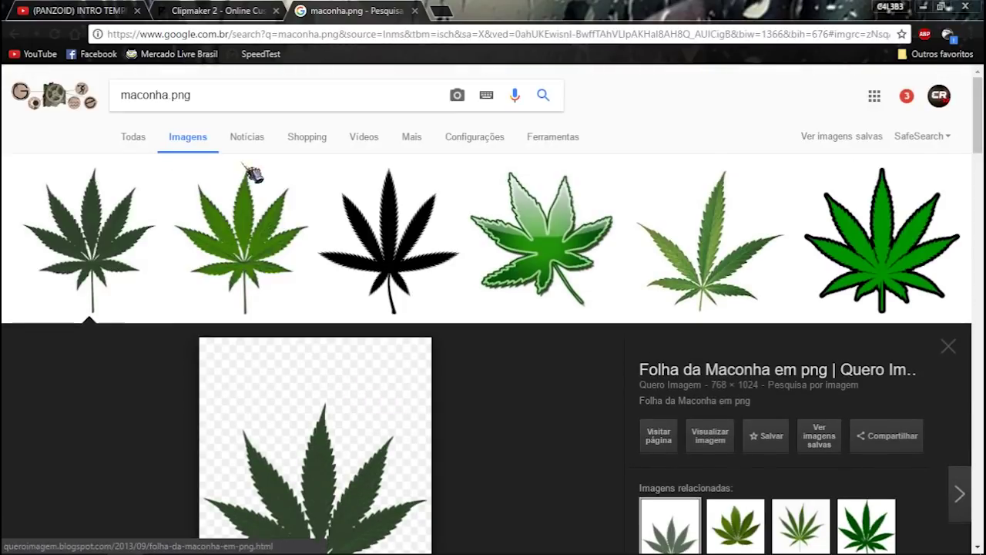
{"action": "left_click", "coordinate": [254, 204]}
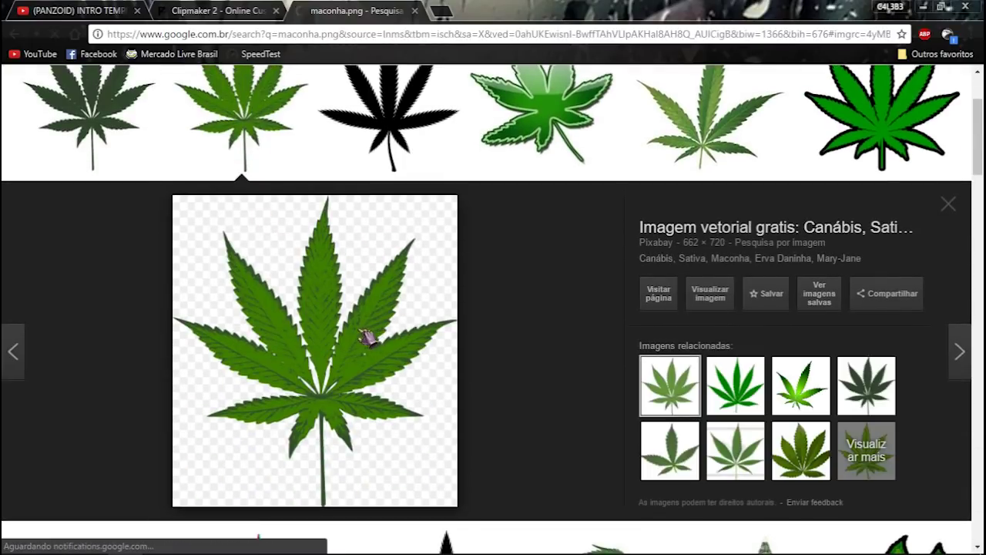
{"action": "left_click", "coordinate": [553, 136]}
{"action": "right_click", "coordinate": [321, 353]}
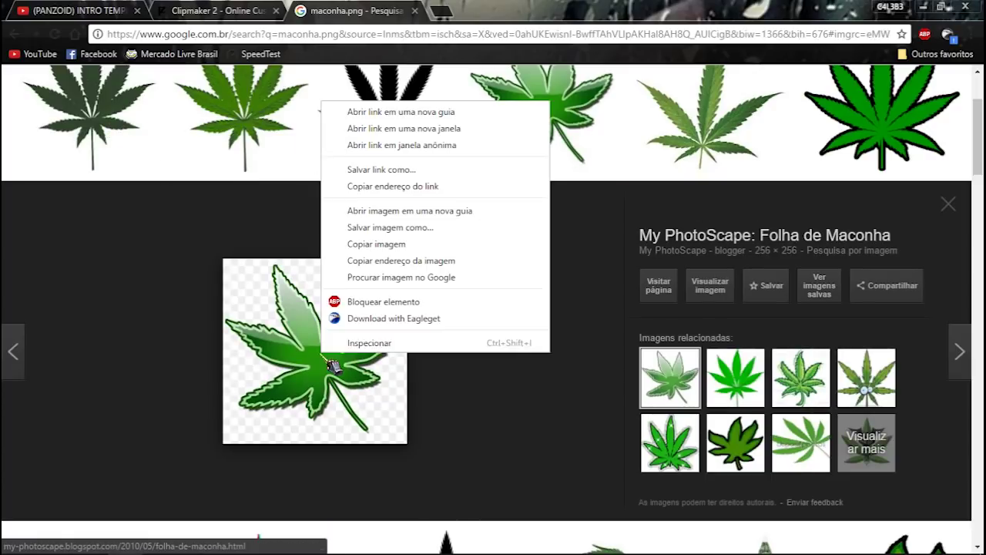
{"action": "left_click", "coordinate": [381, 229]}
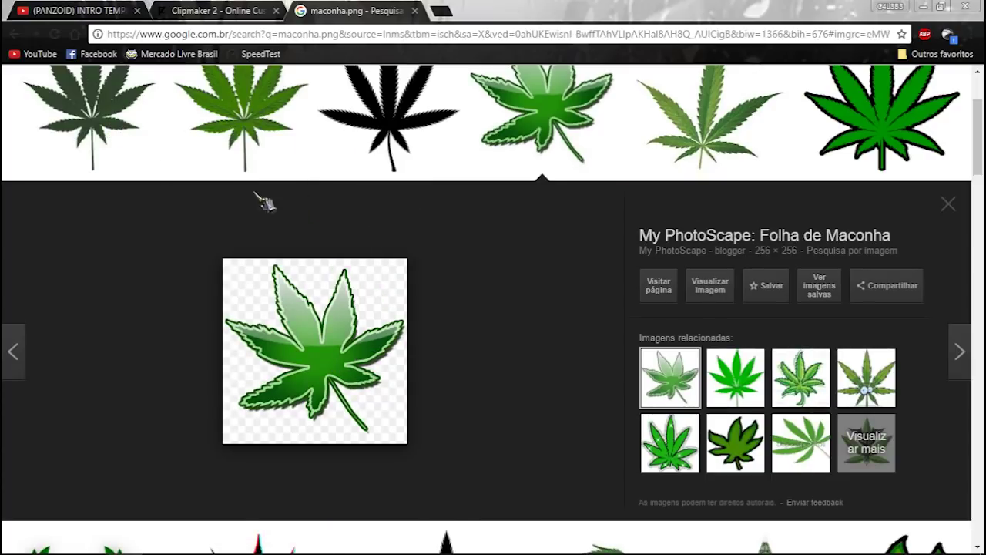
{"action": "left_click", "coordinate": [77, 101]}
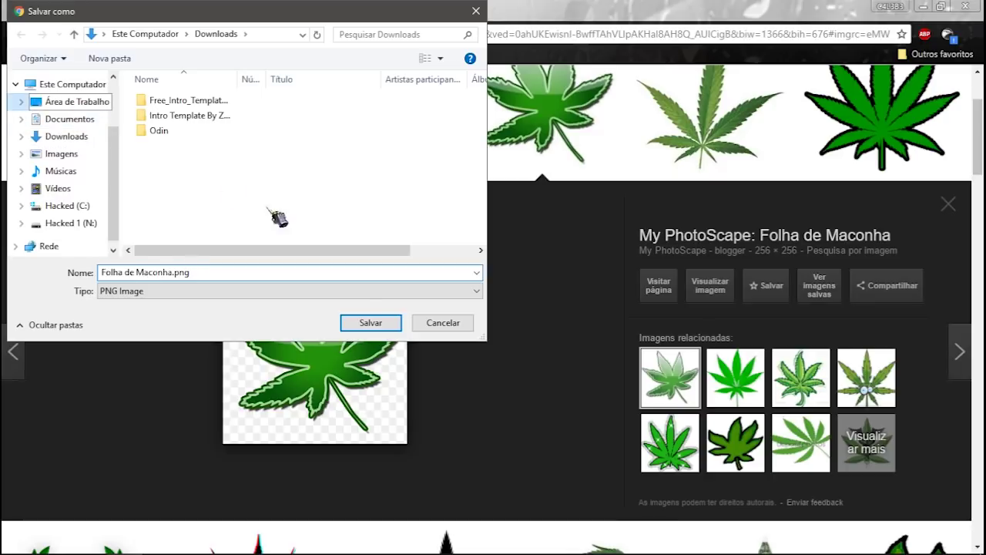
{"action": "left_click", "coordinate": [370, 322]}
{"action": "left_click", "coordinate": [218, 10]}
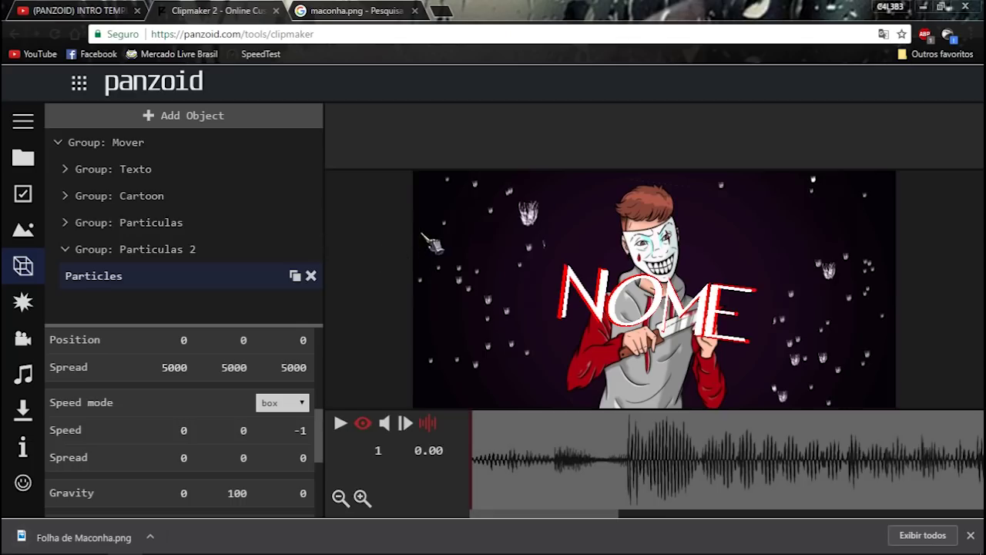
Load Folha de Maconha.png from the desktop as the particles' custom texture and play the intro to check it
{"action": "left_click", "coordinate": [971, 537]}
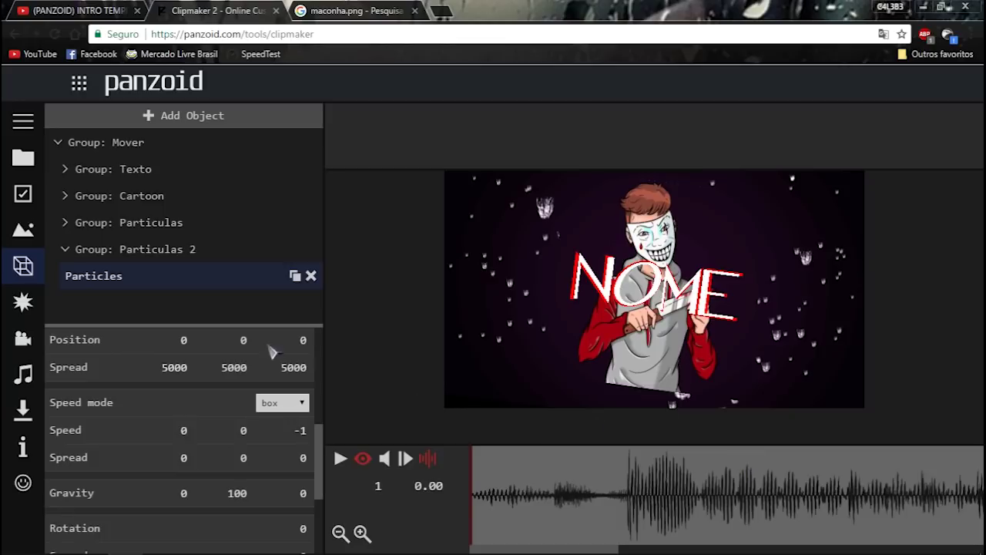
{"action": "scroll", "coordinate": [273, 351], "scroll_direction": "down", "scroll_amount": 2}
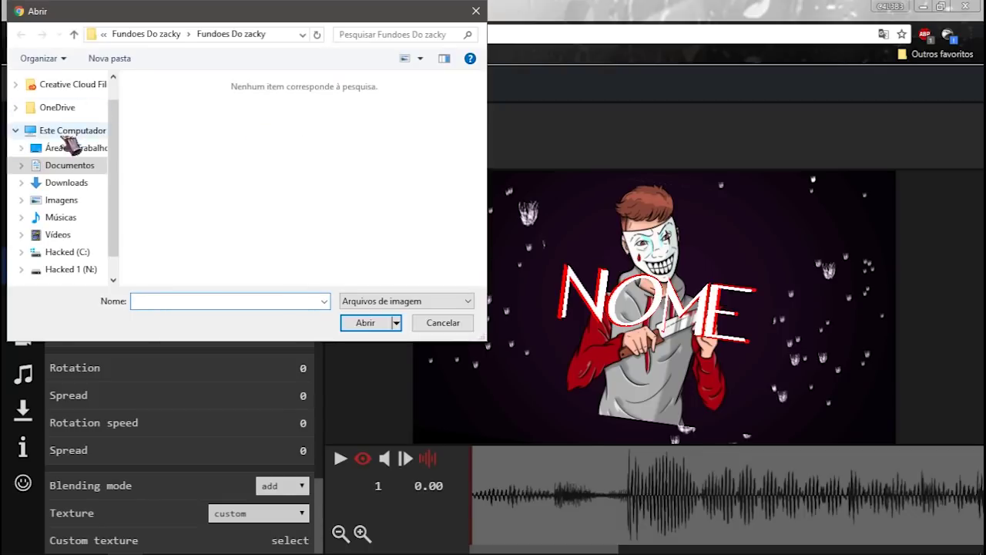
{"action": "left_click", "coordinate": [70, 146]}
{"action": "left_click", "coordinate": [343, 135]}
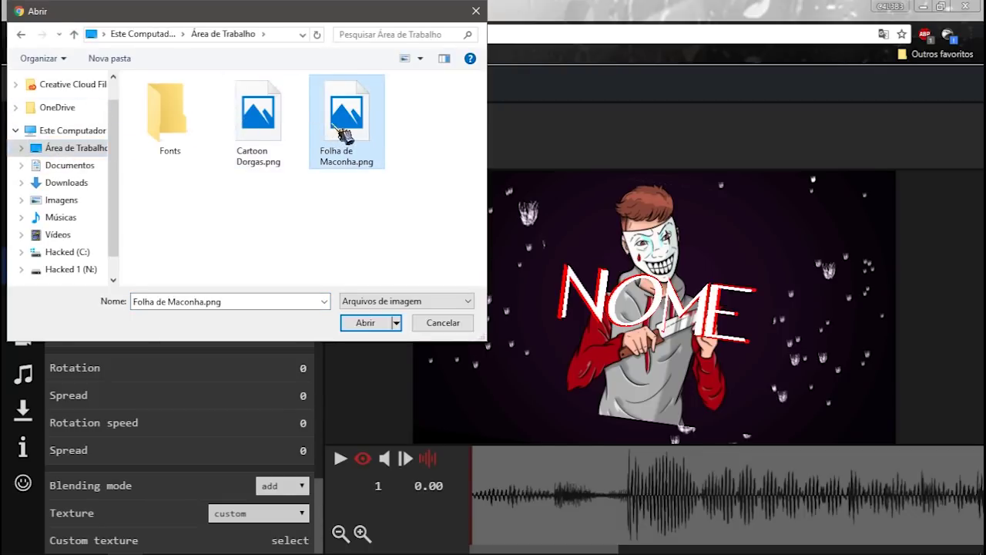
{"action": "double_click", "coordinate": [359, 129]}
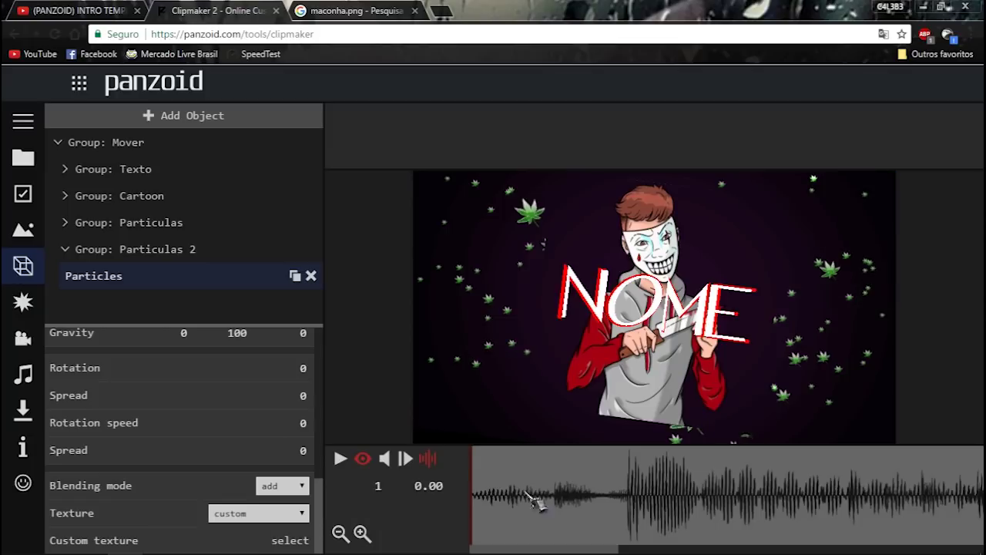
{"action": "key", "text": "space"}
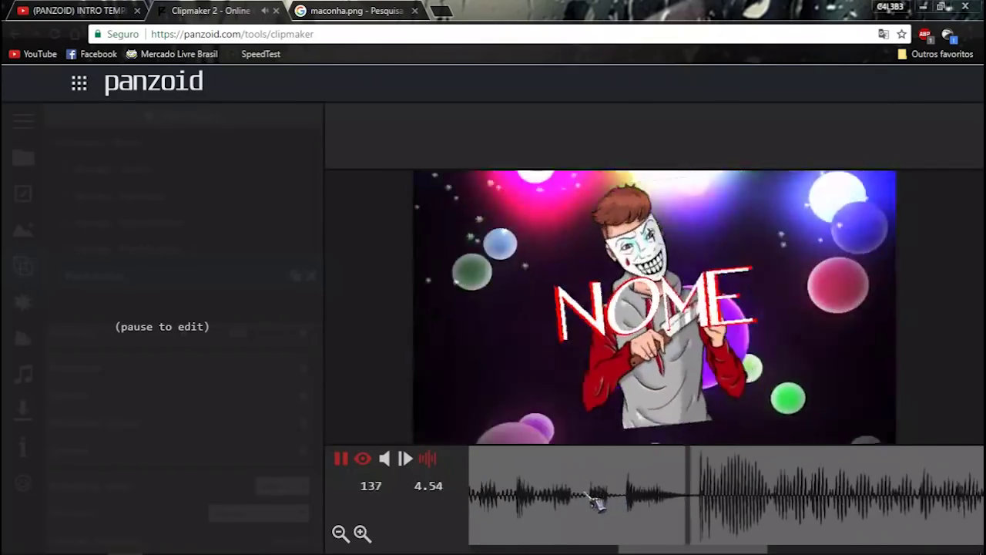
{"action": "key", "text": "space"}
{"action": "left_click_drag", "start_coordinate": [476, 502], "coordinate": [3, 466]}
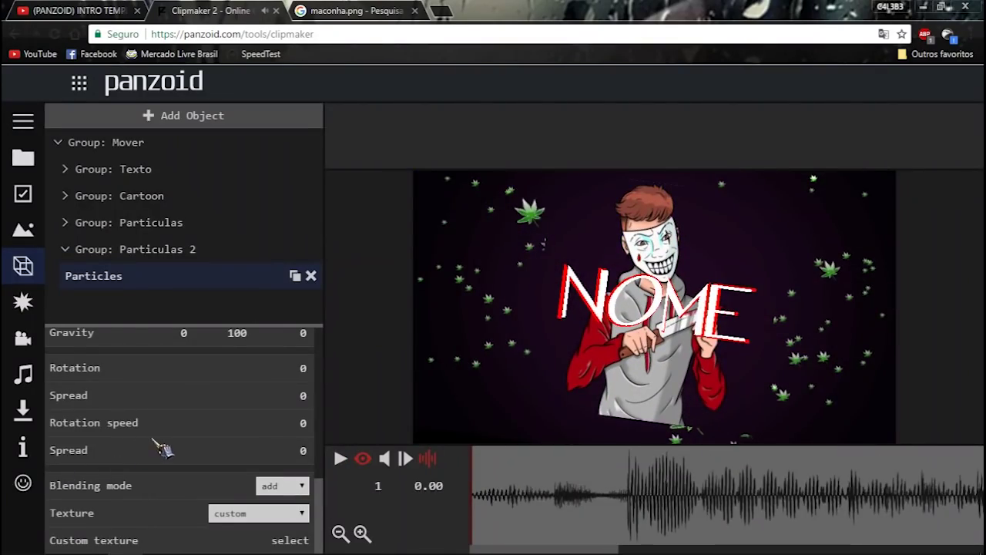
Set the particles' rotation and rotation speed to 360 and play the intro briefly to check the spin
{"action": "scroll", "coordinate": [258, 463], "scroll_direction": "up", "scroll_amount": 1}
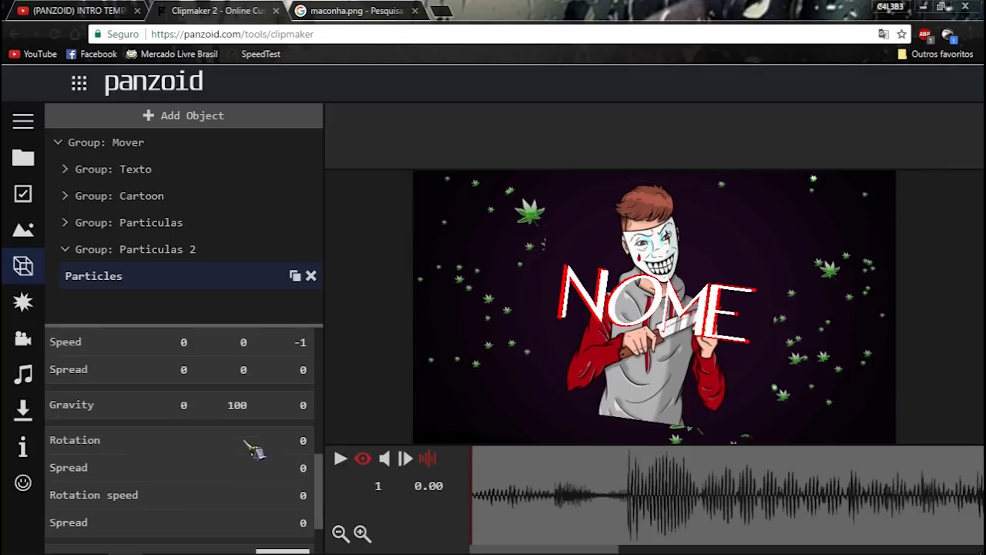
{"action": "left_click", "coordinate": [303, 441]}
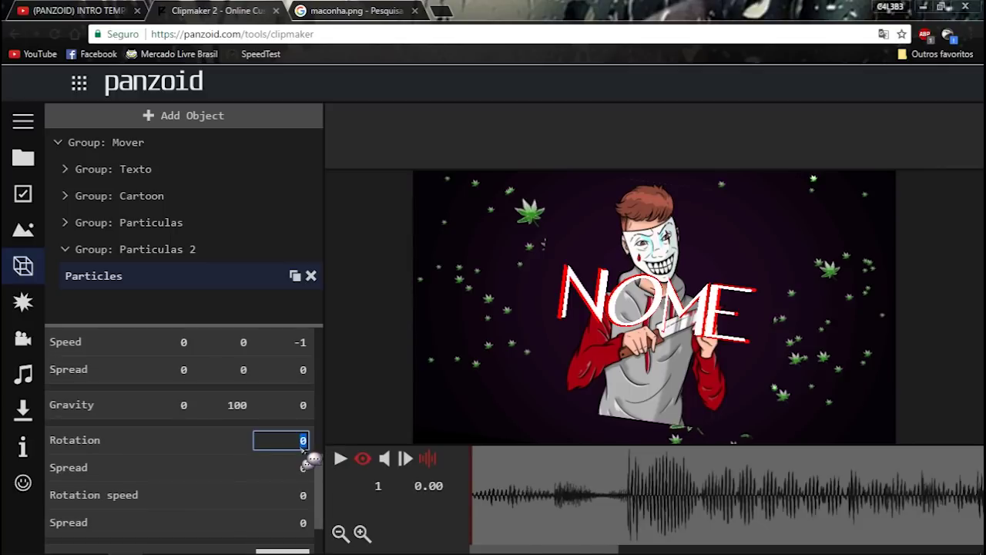
{"action": "key", "text": "Return"}
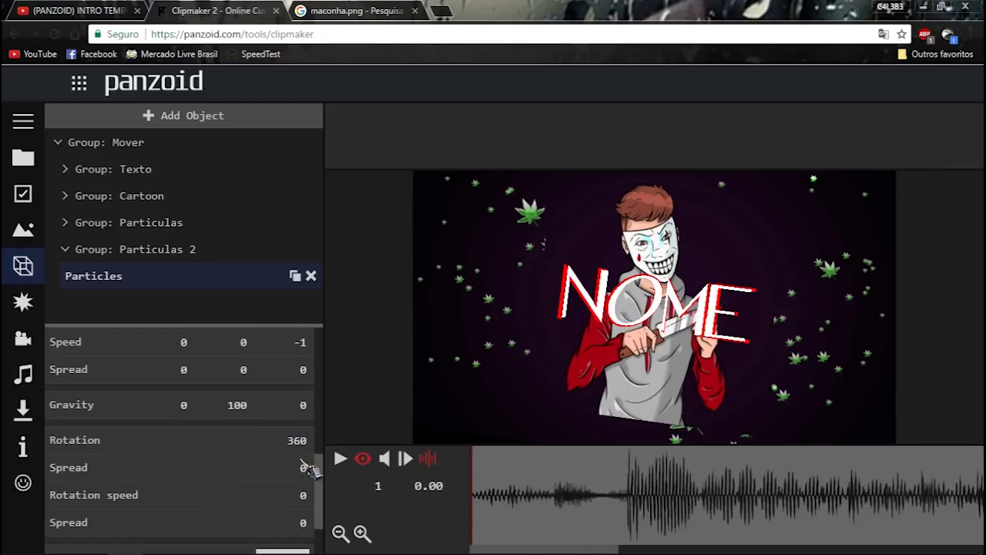
{"action": "left_click", "coordinate": [303, 495]}
{"action": "type", "text": "360"}
{"action": "key", "text": "Return"}
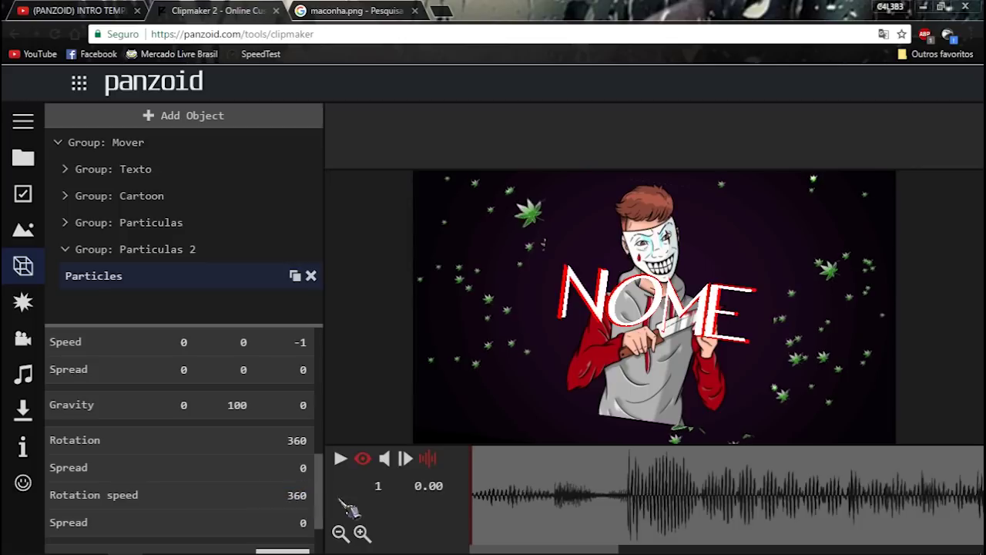
{"action": "key", "text": "space"}
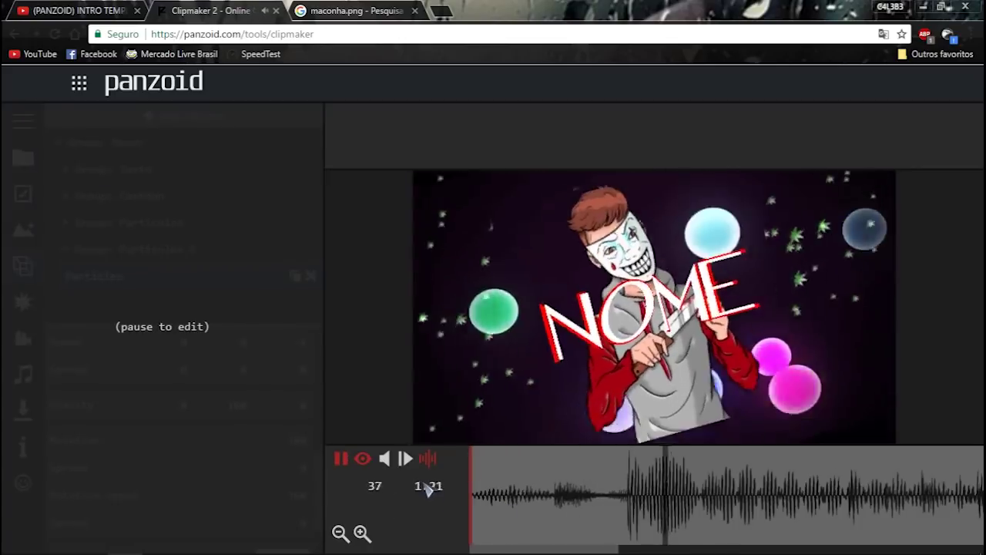
{"action": "key", "text": "space"}
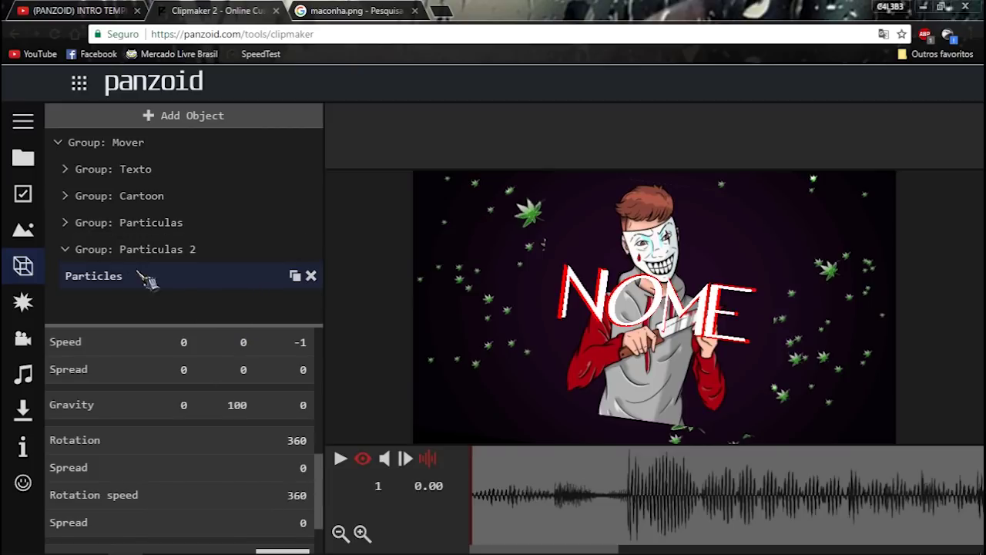
Set the particles' position spread to 10000 on all three axes
{"action": "scroll", "coordinate": [248, 412], "scroll_direction": "up", "scroll_amount": 2}
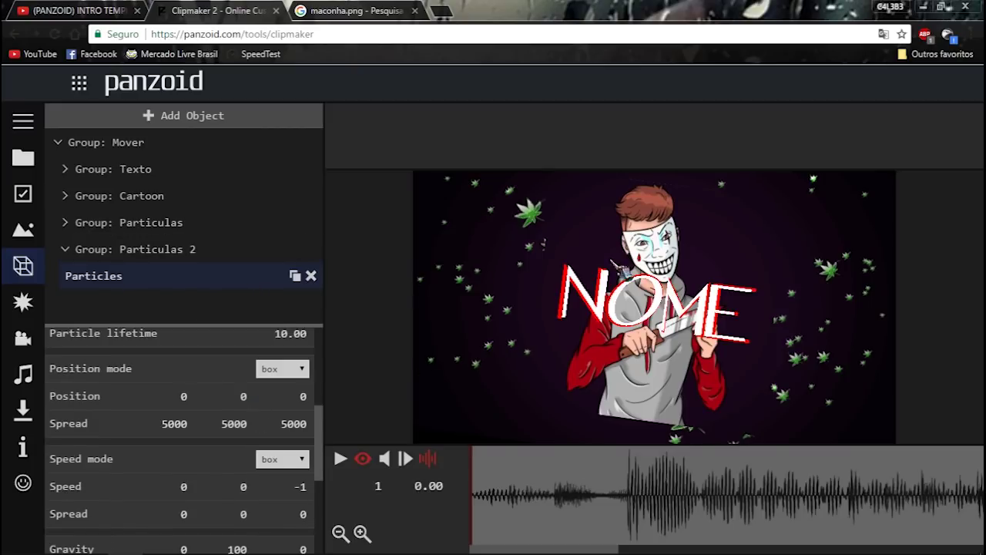
{"action": "scroll", "coordinate": [248, 424], "scroll_direction": "up", "scroll_amount": 1}
{"action": "scroll", "coordinate": [251, 428], "scroll_direction": "up", "scroll_amount": 1}
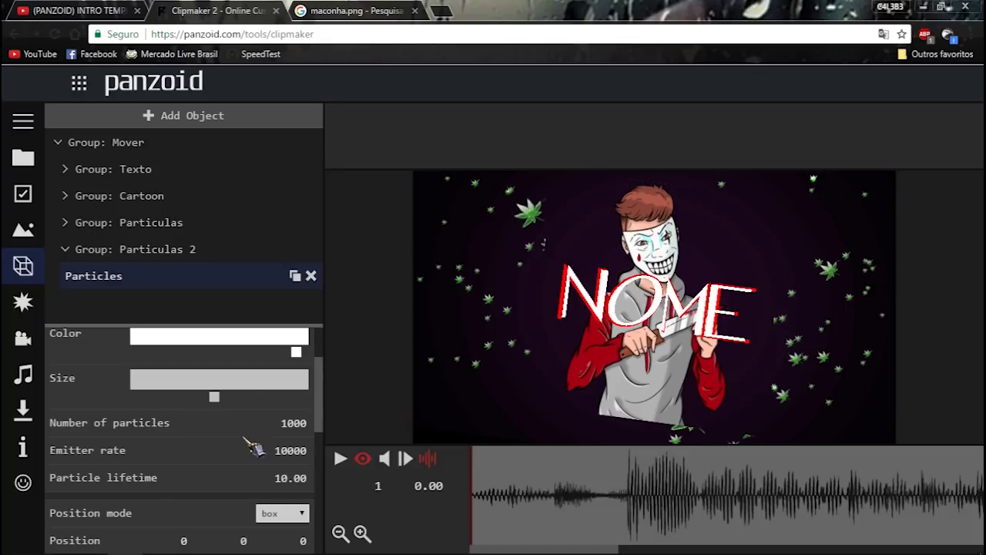
{"action": "scroll", "coordinate": [271, 459], "scroll_direction": "up", "scroll_amount": 1}
{"action": "scroll", "coordinate": [269, 455], "scroll_direction": "down", "scroll_amount": 4}
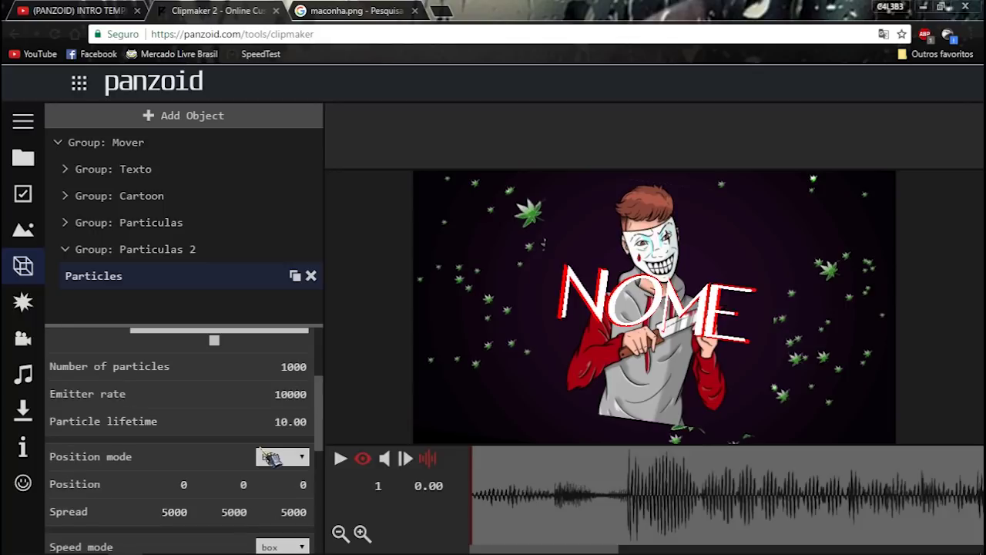
{"action": "left_click", "coordinate": [174, 369]}
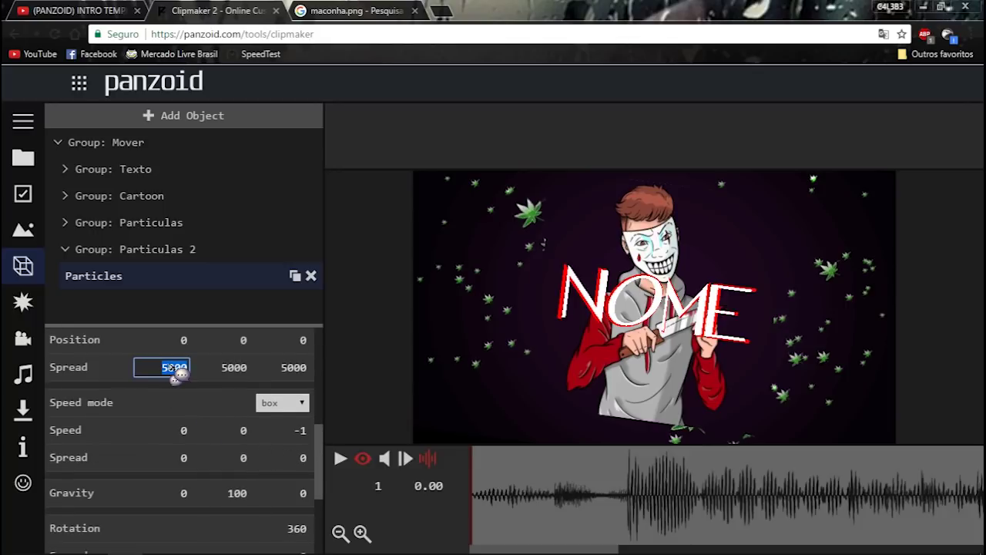
{"action": "type", "text": "10000"}
{"action": "key", "text": "Return"}
{"action": "left_click", "coordinate": [235, 368]}
{"action": "type", "text": "10000"}
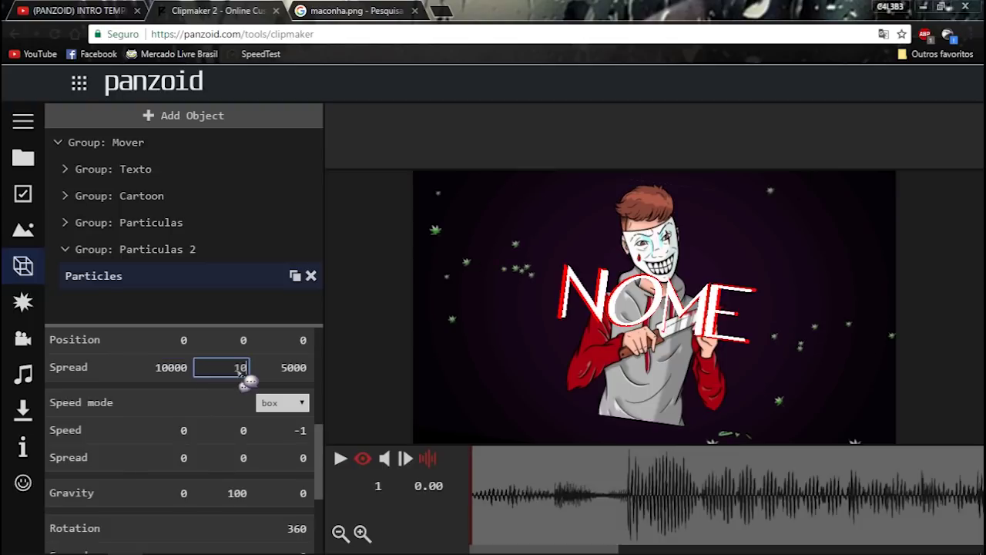
{"action": "left_click", "coordinate": [282, 368]}
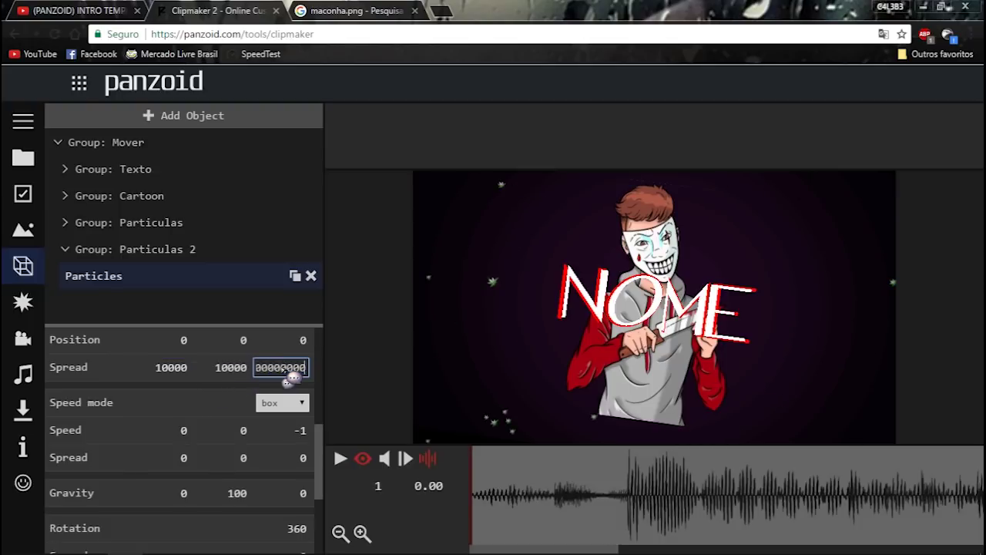
{"action": "key", "text": "Return"}
Play the intro and scrub to around 2.23 seconds to check the wider particle spread
{"action": "left_click_drag", "start_coordinate": [644, 510], "coordinate": [372, 496]}
{"action": "left_click", "coordinate": [341, 458]}
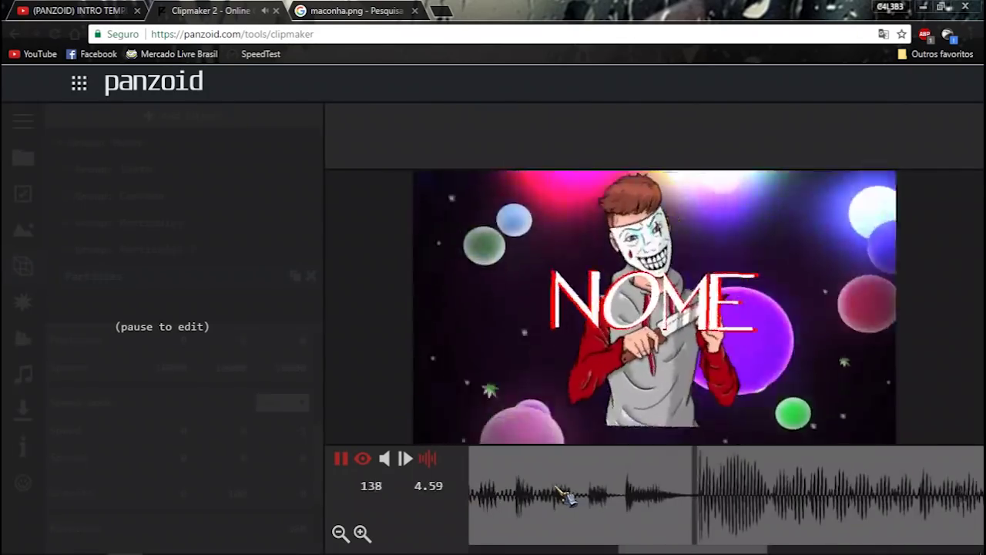
{"action": "left_click_drag", "start_coordinate": [618, 504], "coordinate": [324, 493]}
{"action": "left_click_drag", "start_coordinate": [585, 491], "coordinate": [613, 482]}
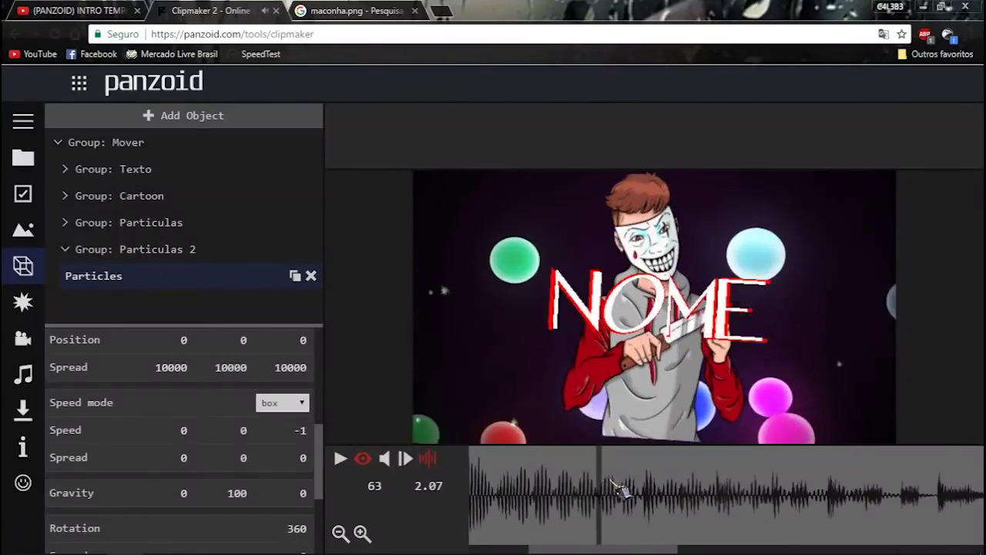
{"action": "left_click", "coordinate": [625, 493]}
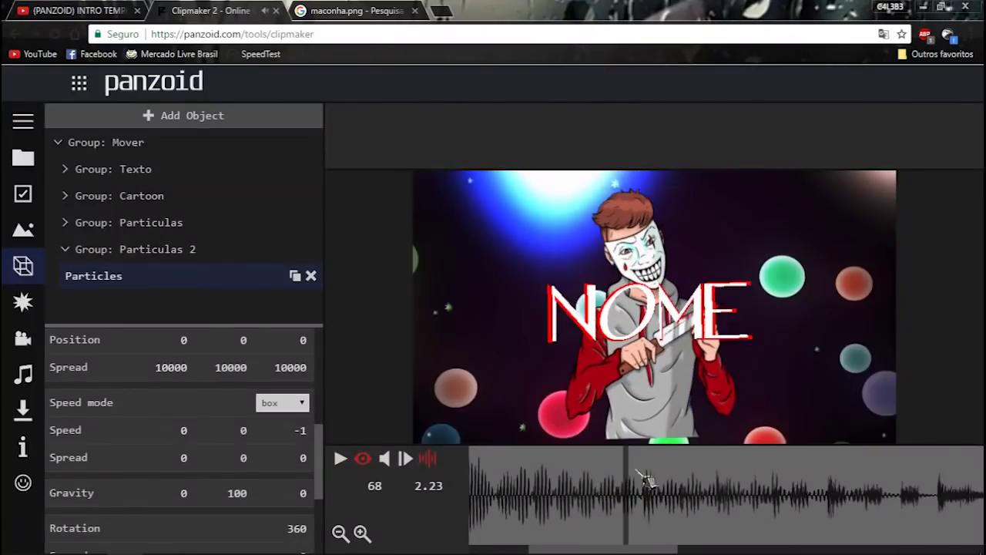
Try the additive blending mode on the first rectangle in the Cartoon group
{"action": "left_click", "coordinate": [76, 197]}
{"action": "left_click", "coordinate": [147, 224]}
{"action": "scroll", "coordinate": [278, 416], "scroll_direction": "down", "scroll_amount": 3}
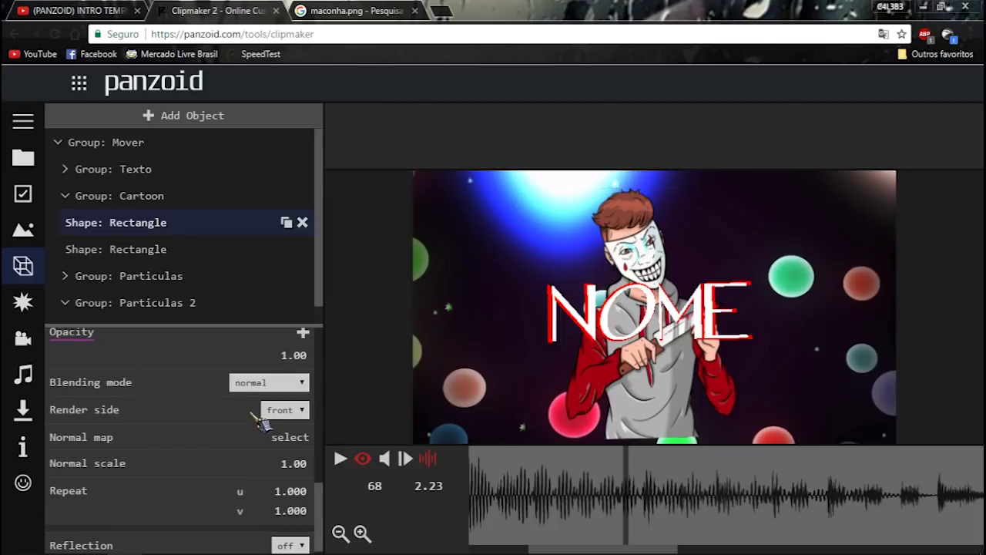
{"action": "left_click", "coordinate": [279, 391]}
{"action": "left_click", "coordinate": [275, 423]}
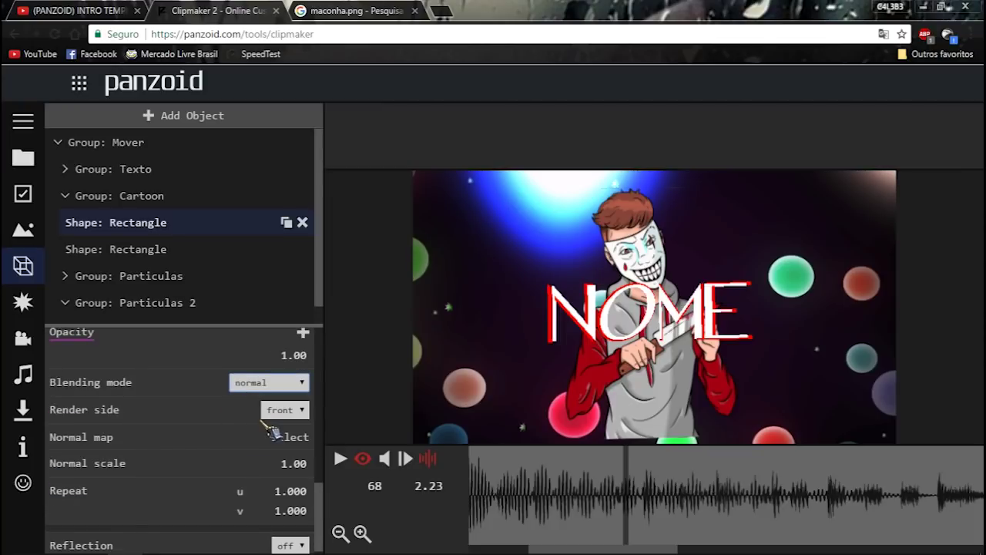
{"action": "left_click", "coordinate": [275, 383]}
{"action": "left_click", "coordinate": [269, 398]}
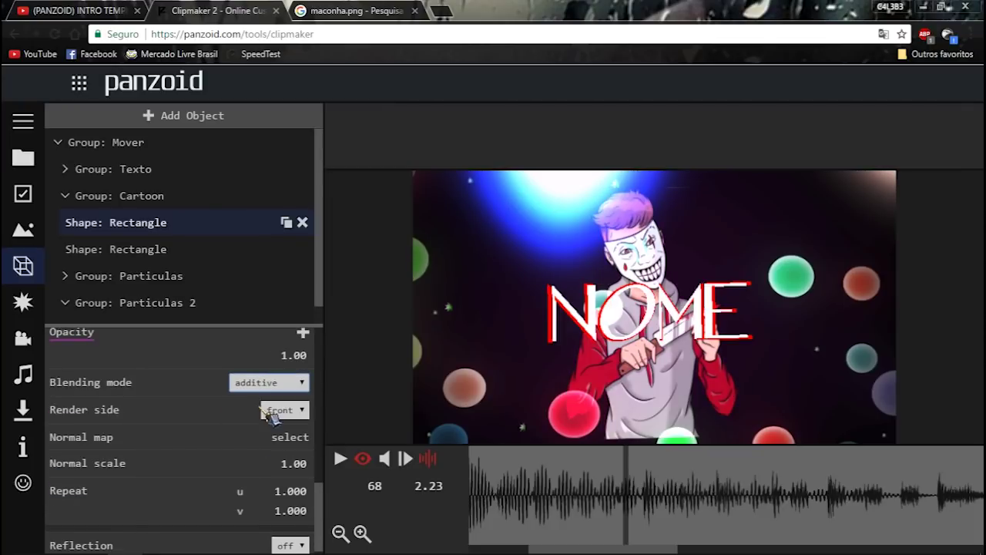
{"action": "scroll", "coordinate": [605, 493], "scroll_direction": "up", "scroll_amount": 7}
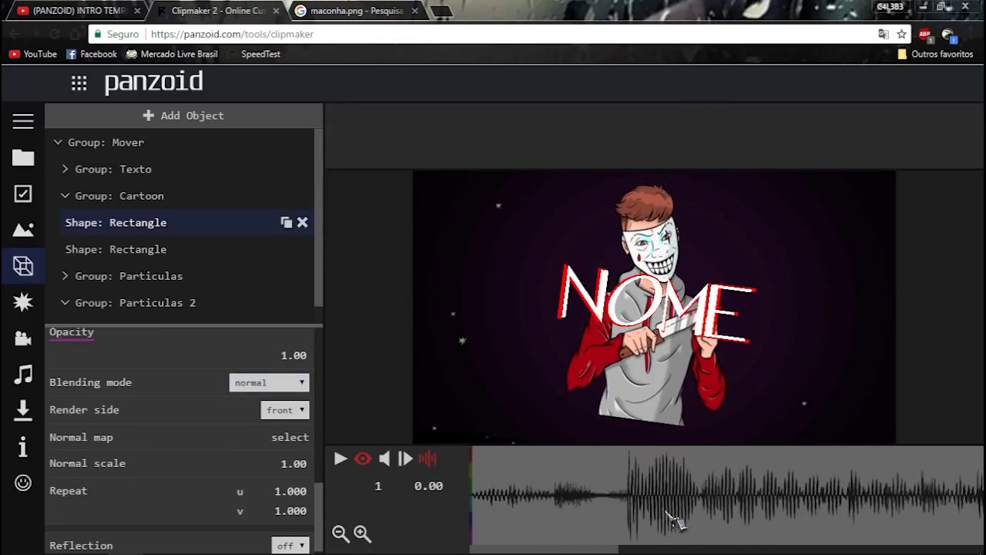
Play the intro from the start and collapse the Cartoon and Particulas 2 groups
{"action": "key", "text": "space"}
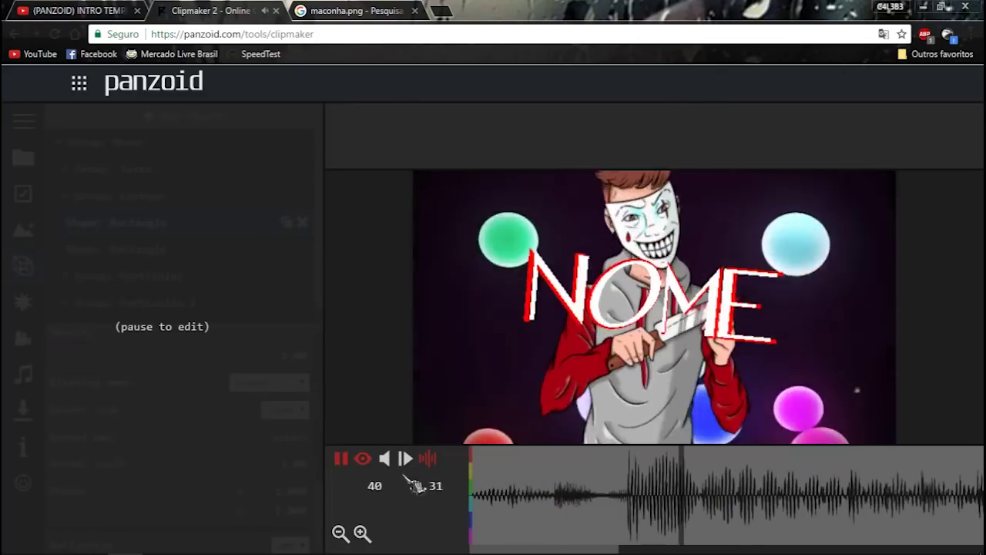
{"action": "key", "text": "space"}
{"action": "left_click", "coordinate": [66, 196]}
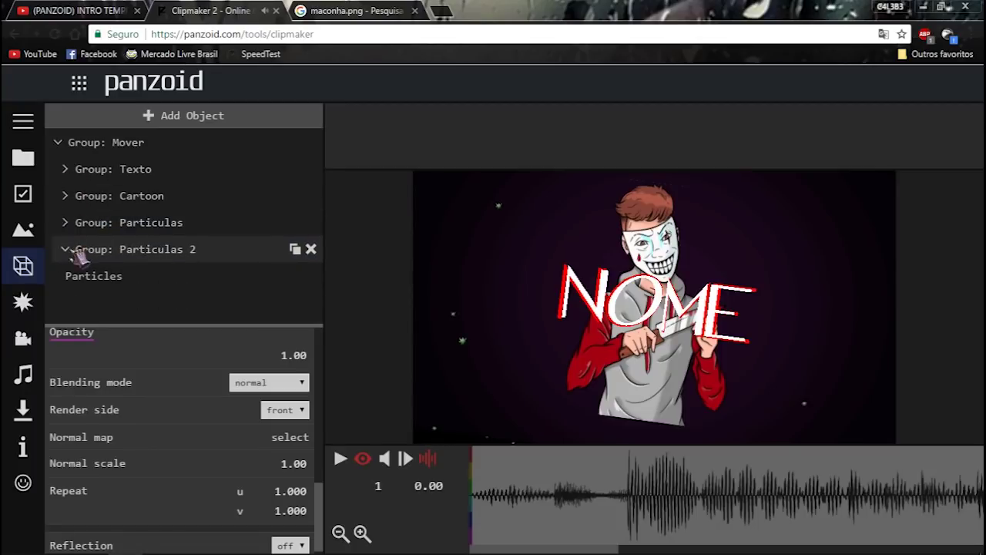
{"action": "left_click", "coordinate": [66, 249]}
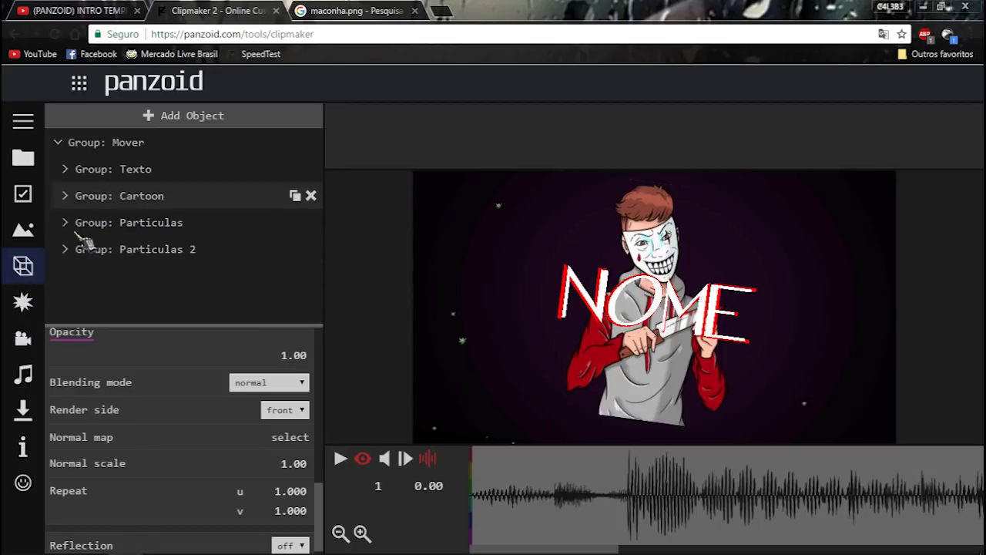
Add an Antialiasing effect and place it above Duplicate in the effects order
{"action": "left_click", "coordinate": [23, 303]}
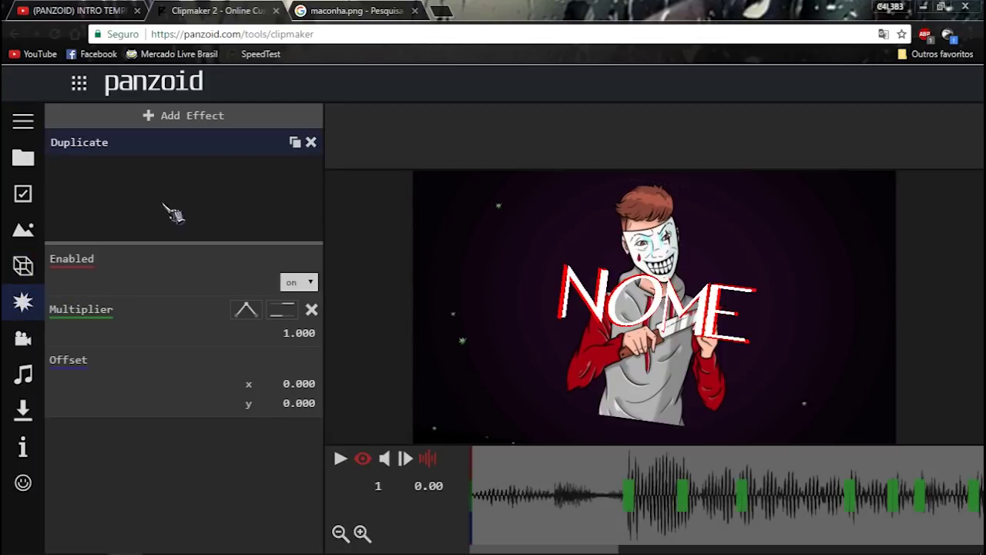
{"action": "left_click", "coordinate": [168, 121]}
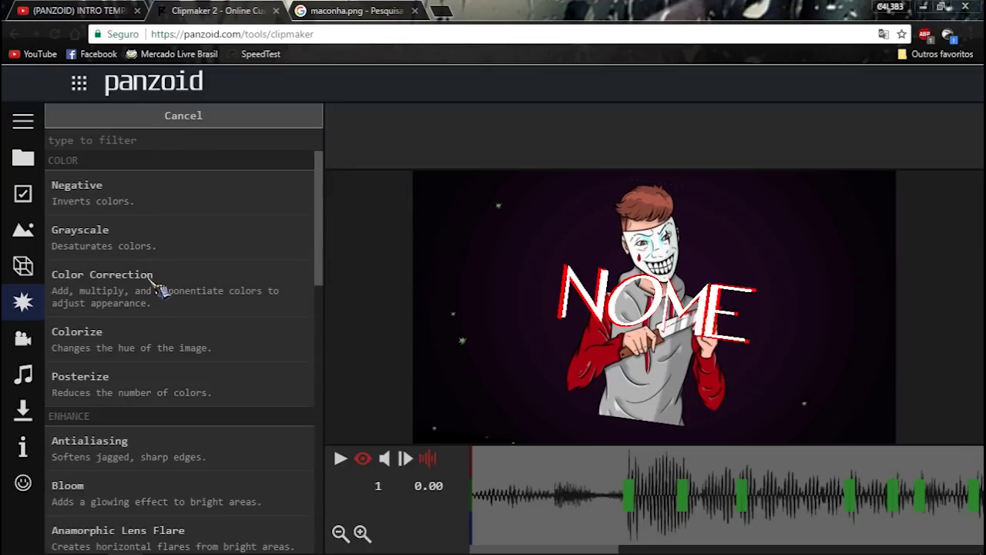
{"action": "left_click", "coordinate": [148, 451]}
{"action": "left_click", "coordinate": [99, 172]}
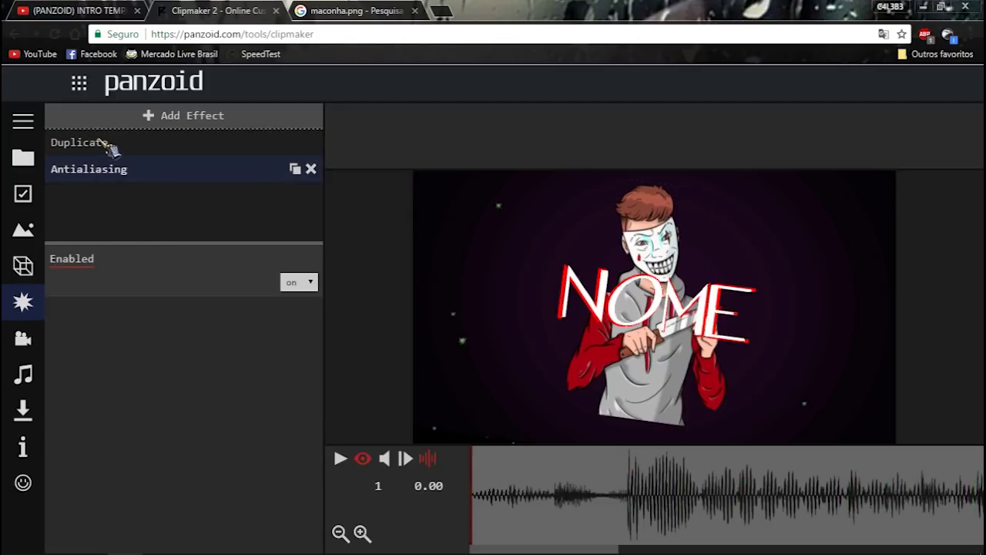
{"action": "left_click_drag", "start_coordinate": [108, 145], "coordinate": [161, 221]}
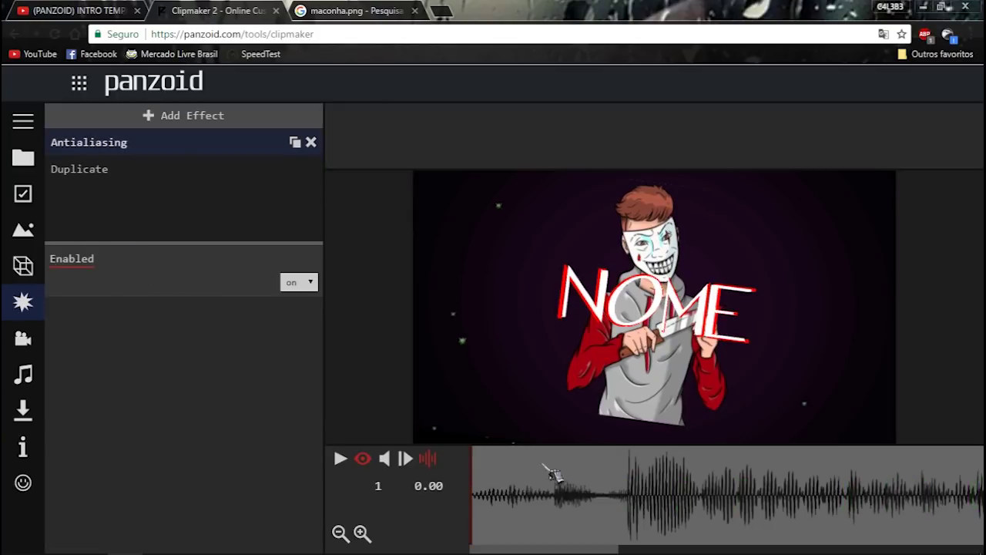
Play the intro and inspect frames near its start to check the antialiased result
{"action": "key", "text": "space"}
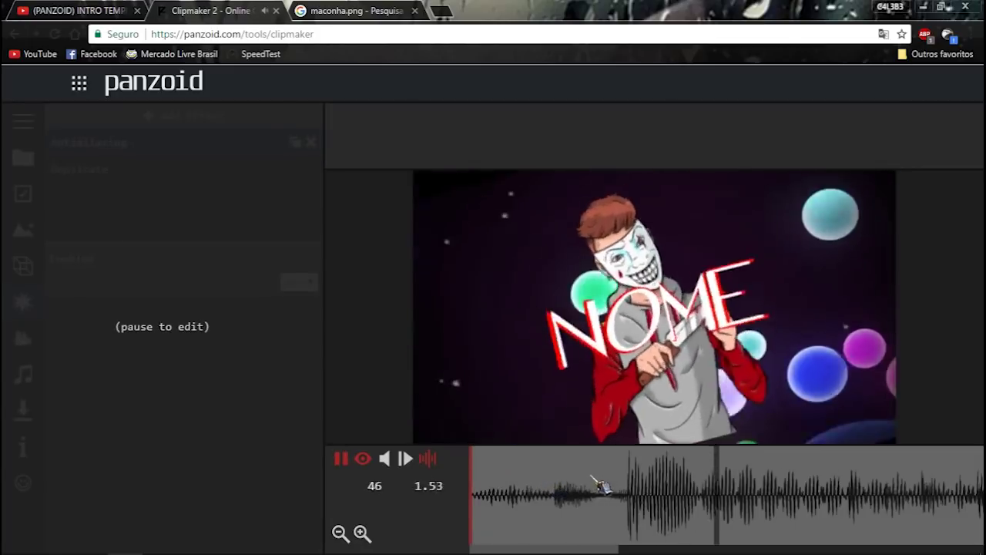
{"action": "key", "text": "space"}
{"action": "left_click", "coordinate": [574, 490]}
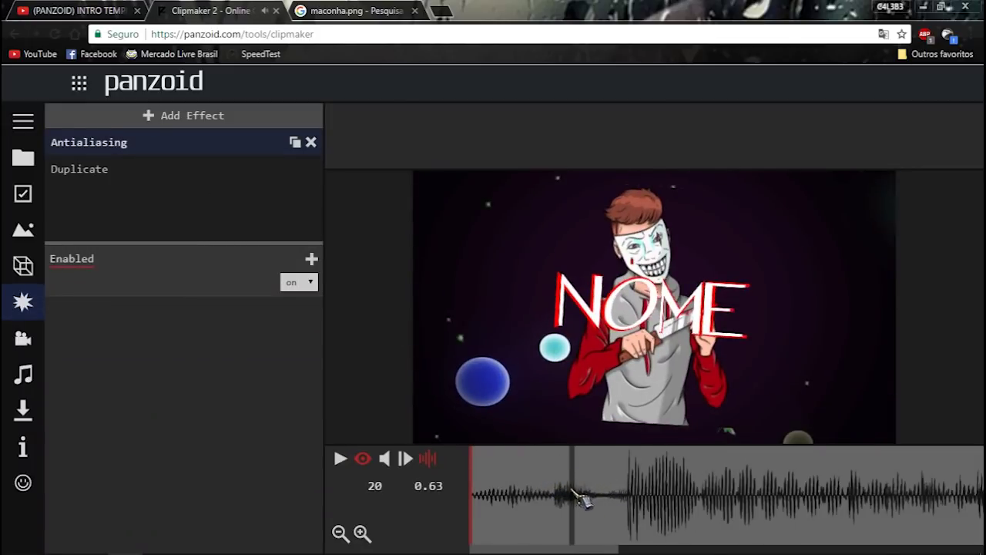
{"action": "left_click", "coordinate": [485, 497]}
Add a Color Correction effect to the intro's effects and select it
{"action": "left_click", "coordinate": [183, 119]}
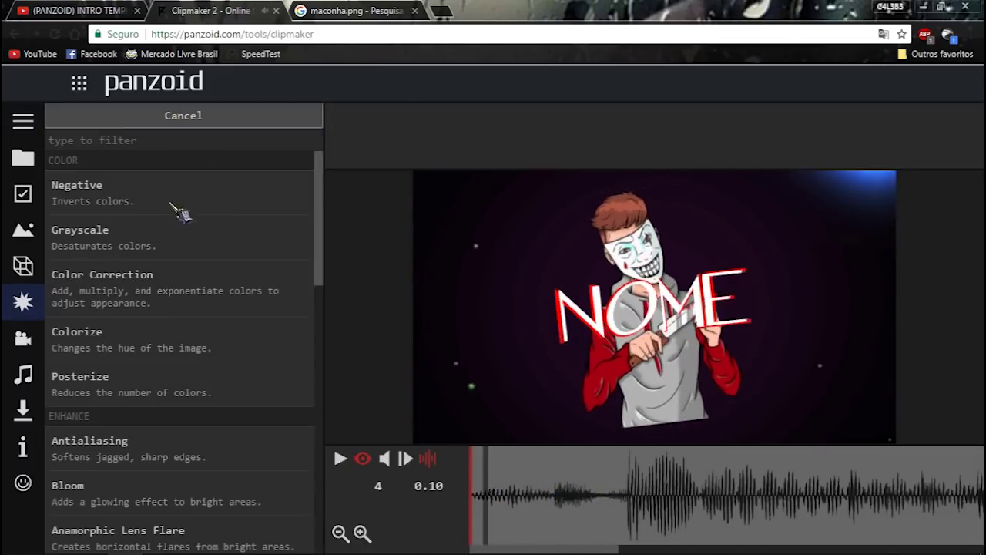
{"action": "left_click", "coordinate": [143, 288]}
{"action": "left_click", "coordinate": [144, 199]}
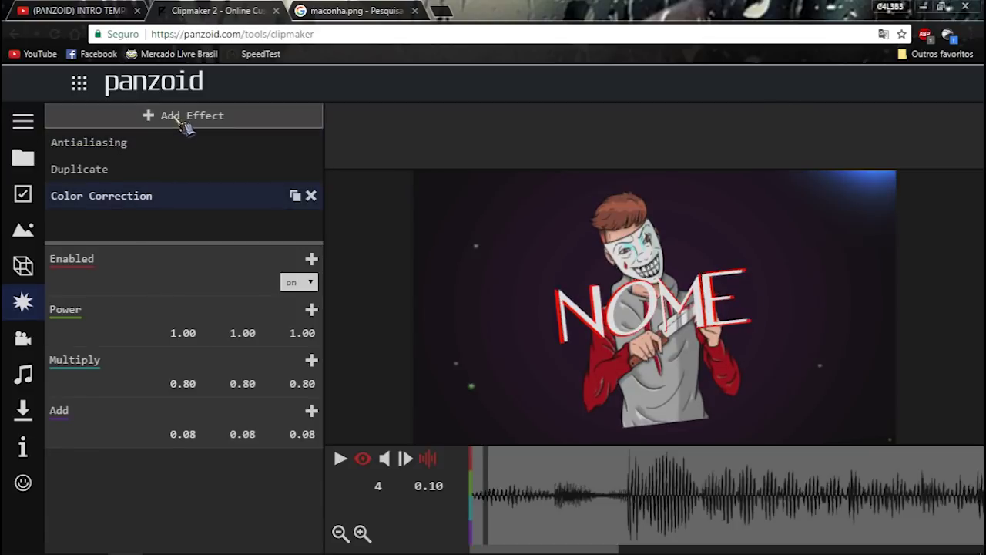
Add a Radial Blur effect after Color Correction and open its settings
{"action": "left_click", "coordinate": [184, 123]}
{"action": "scroll", "coordinate": [176, 356], "scroll_direction": "down", "scroll_amount": 2}
{"action": "scroll", "coordinate": [173, 354], "scroll_direction": "down", "scroll_amount": 1}
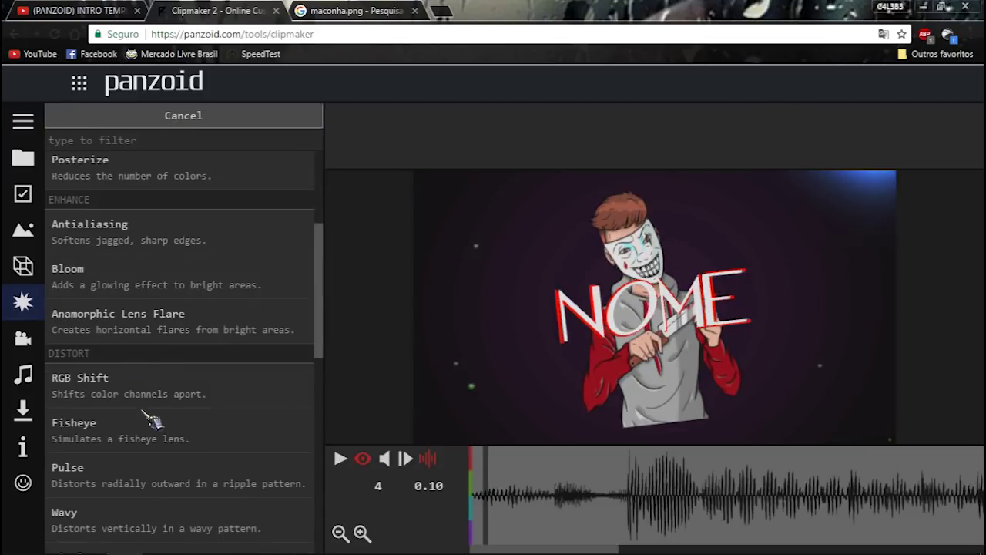
{"action": "scroll", "coordinate": [151, 420], "scroll_direction": "down", "scroll_amount": 5}
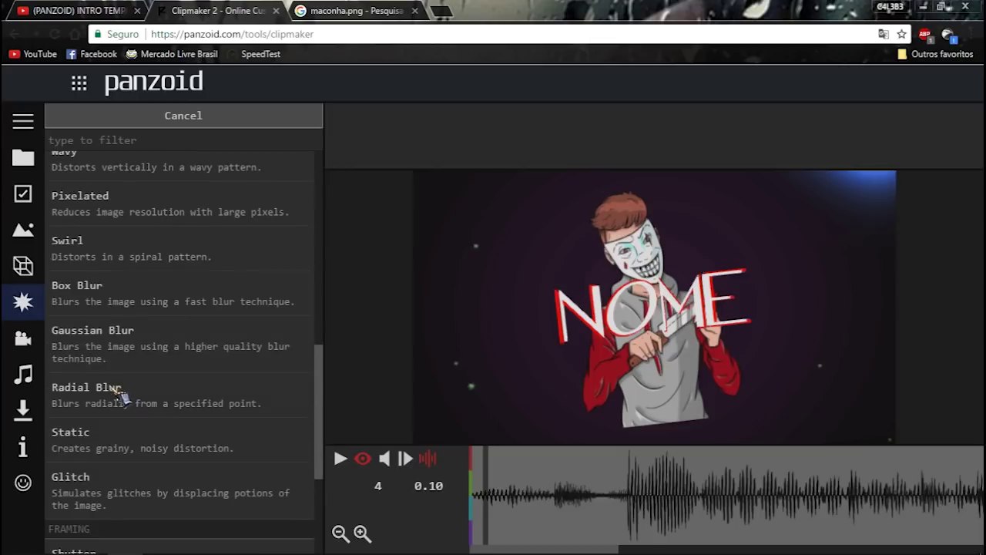
{"action": "left_click", "coordinate": [120, 392]}
{"action": "left_click", "coordinate": [126, 223]}
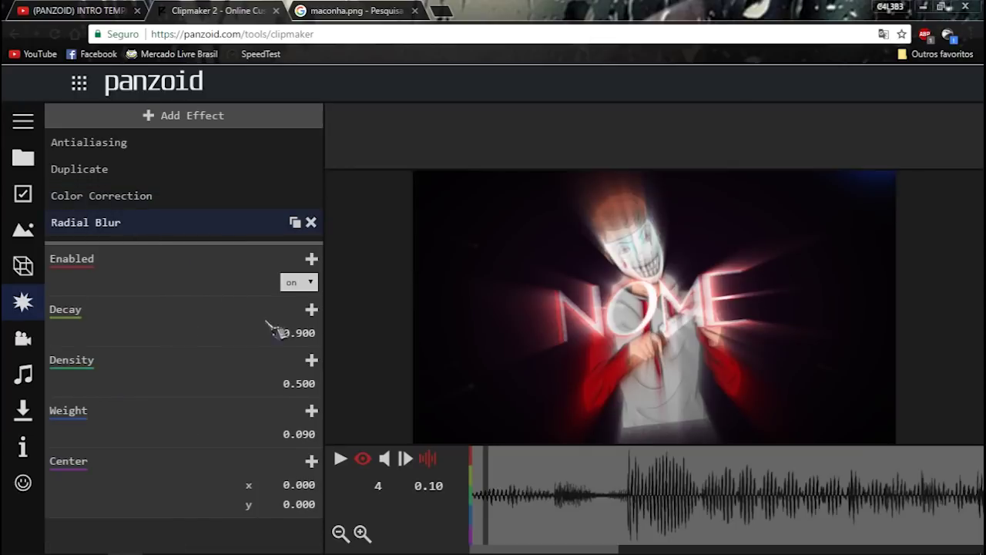
Set the Radial Blur density to 0 and its weight to 0.1
{"action": "left_click", "coordinate": [298, 388]}
{"action": "type", "text": "0"}
{"action": "key", "text": "Return"}
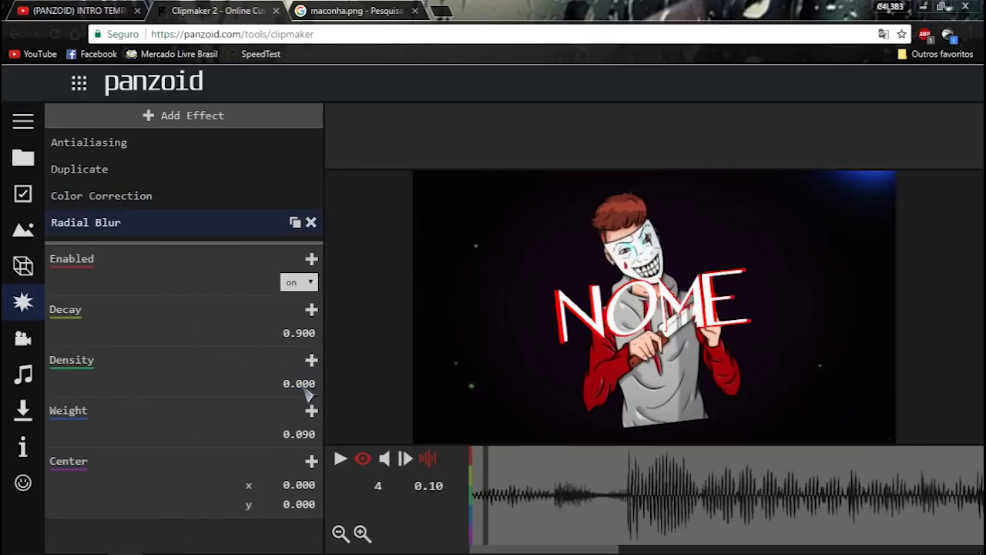
{"action": "left_click", "coordinate": [305, 439]}
{"action": "type", "text": "1"}
{"action": "key", "text": "Return"}
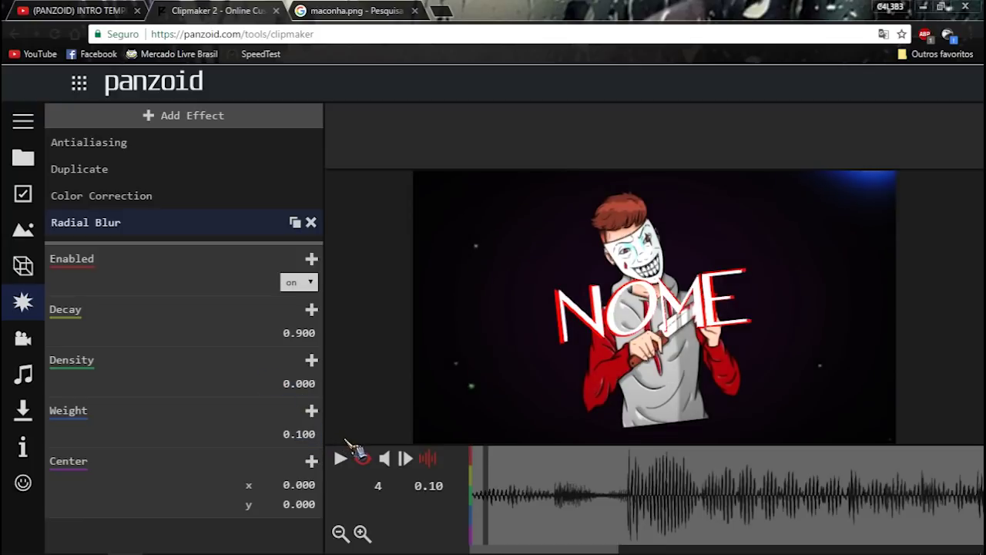
Set all three Multiply values of the Color Correction effect to 1
{"action": "left_click", "coordinate": [165, 195]}
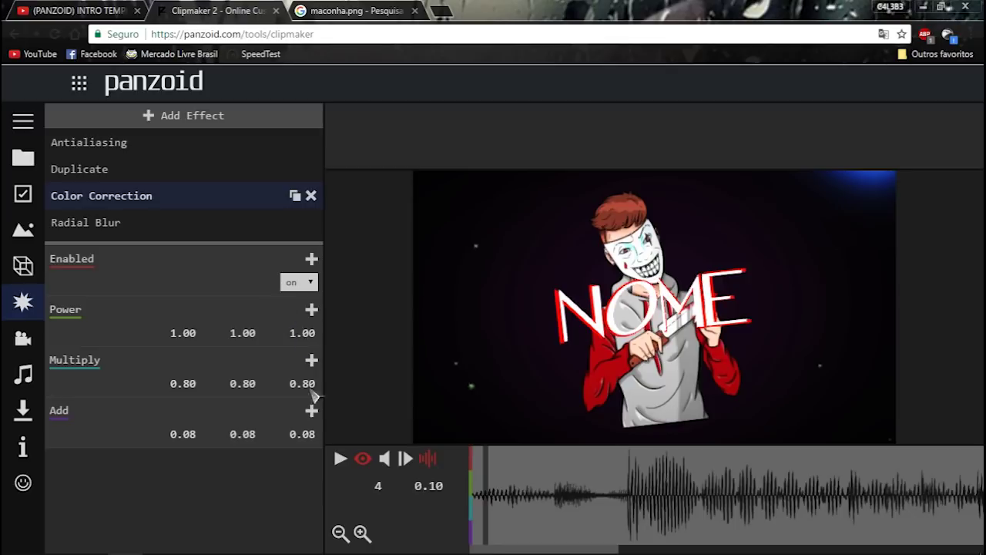
{"action": "left_click", "coordinate": [306, 438]}
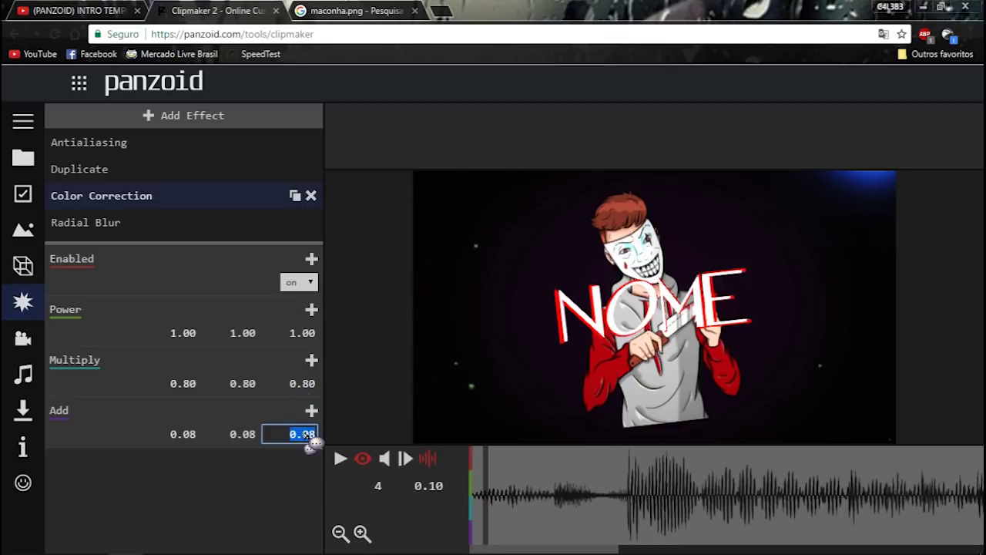
{"action": "left_click", "coordinate": [304, 383]}
{"action": "type", "text": "1"}
{"action": "key", "text": "Return"}
{"action": "left_click", "coordinate": [245, 383]}
{"action": "type", "text": "1"}
{"action": "key", "text": "Return"}
{"action": "left_click", "coordinate": [185, 383]}
{"action": "type", "text": "1"}
{"action": "key", "text": "Return"}
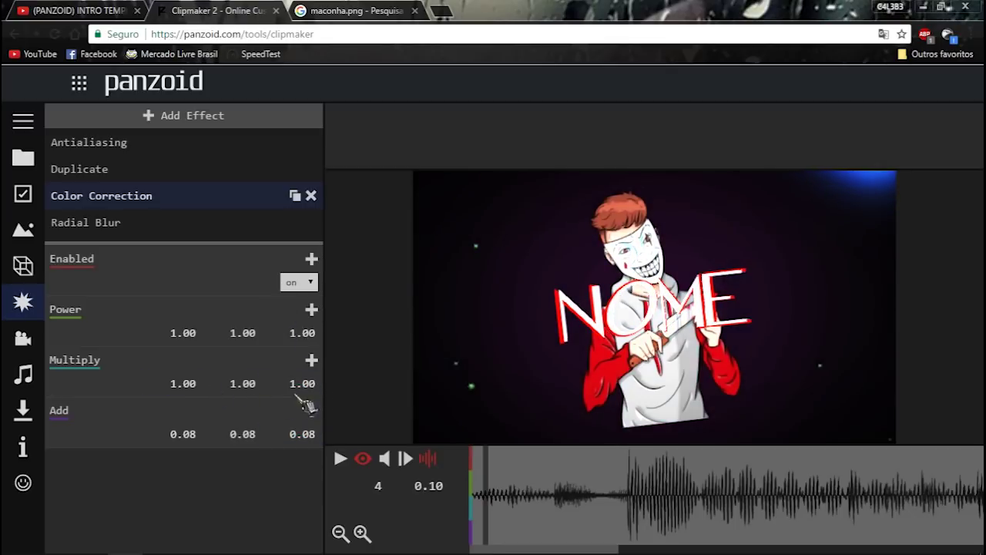
Set all three Add values of Color Correction to 0 and preview the intro up to frame 56
{"action": "left_click", "coordinate": [308, 432]}
{"action": "type", "text": "0."}
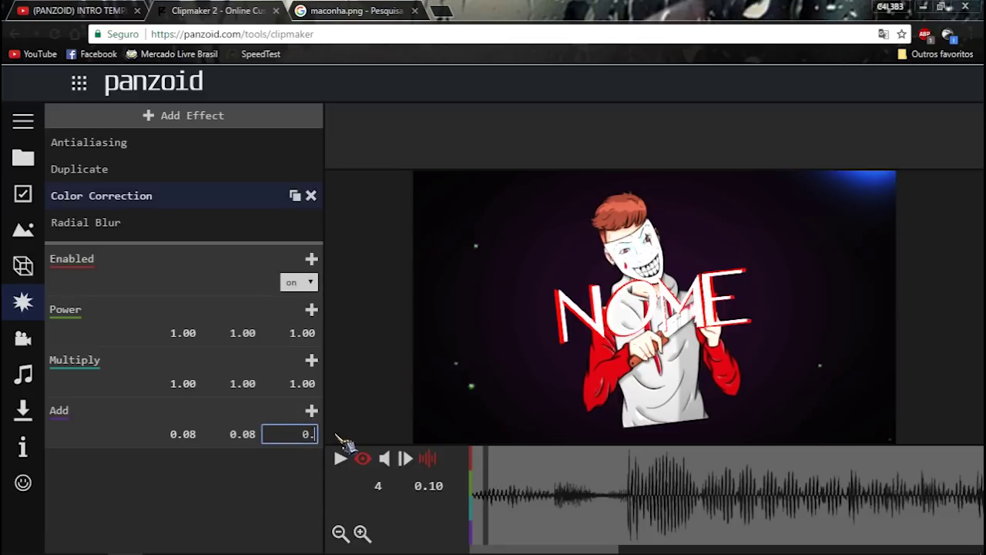
{"action": "key", "text": "Return"}
{"action": "left_click", "coordinate": [242, 434]}
{"action": "type", "text": "0"}
{"action": "key", "text": "Return"}
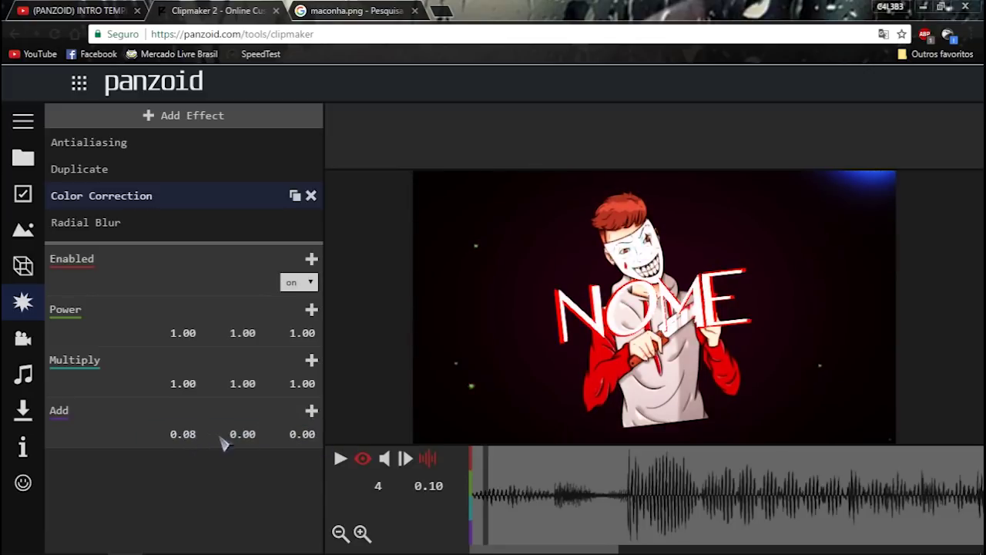
{"action": "left_click", "coordinate": [185, 435]}
{"action": "type", "text": "0"}
{"action": "key", "text": "Return"}
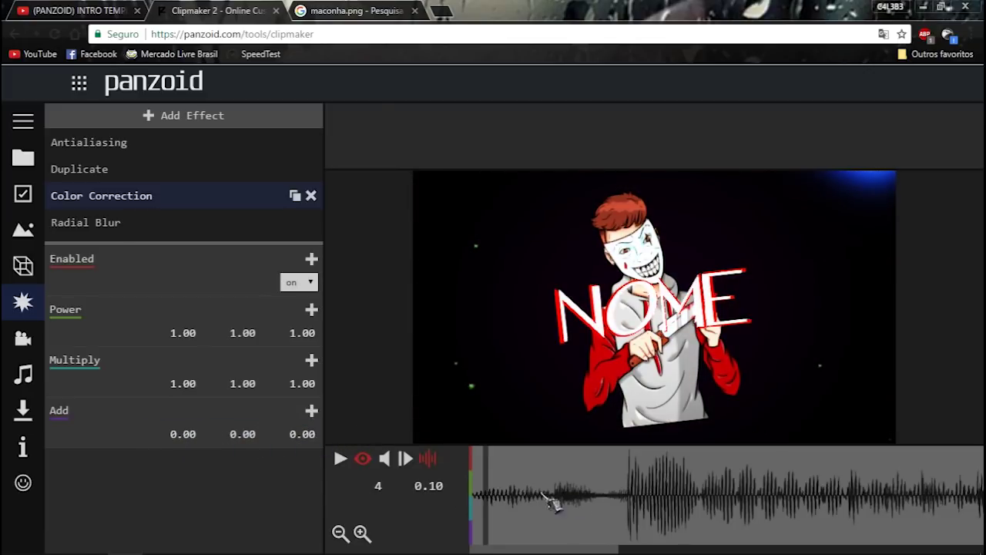
{"action": "key", "text": "space"}
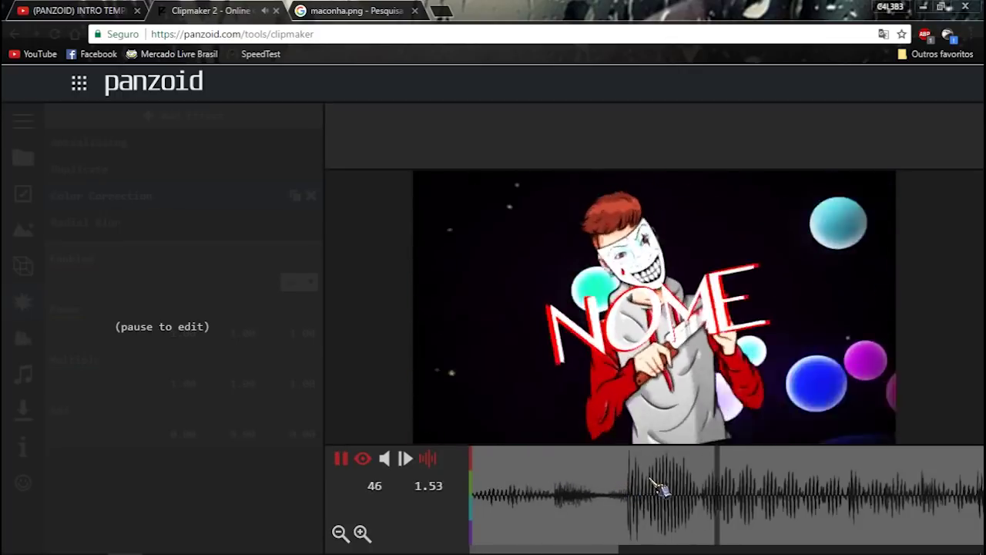
{"action": "left_click_drag", "start_coordinate": [619, 491], "coordinate": [767, 493]}
Set all three Add values of the Color Correction effect to 0.05
{"action": "left_click", "coordinate": [313, 434]}
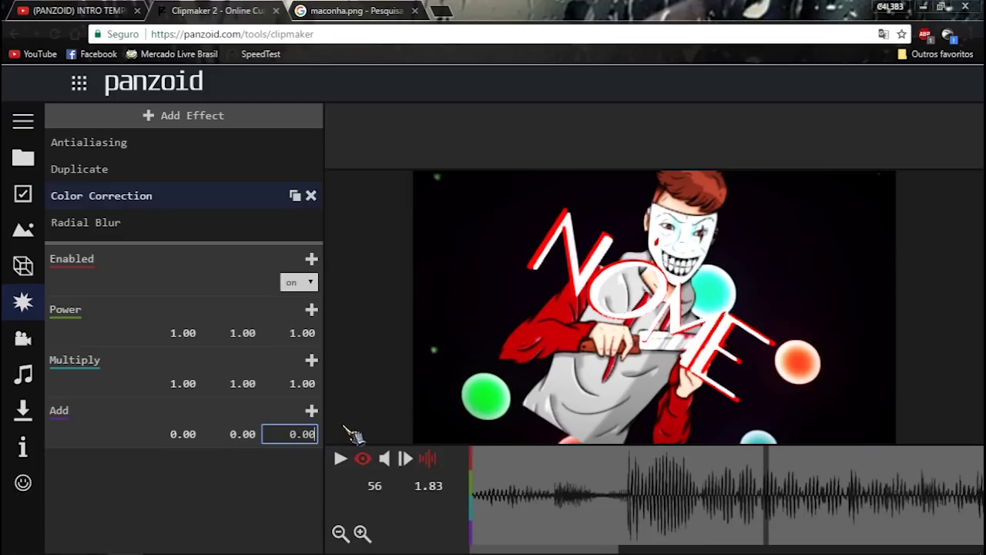
{"action": "key", "text": "BackSpace"}
{"action": "type", "text": "5"}
{"action": "left_click", "coordinate": [245, 436]}
{"action": "key", "text": "BackSpace"}
{"action": "key", "text": "BackSpace"}
{"action": "key", "text": "BackSpace"}
{"action": "key", "text": "BackSpace"}
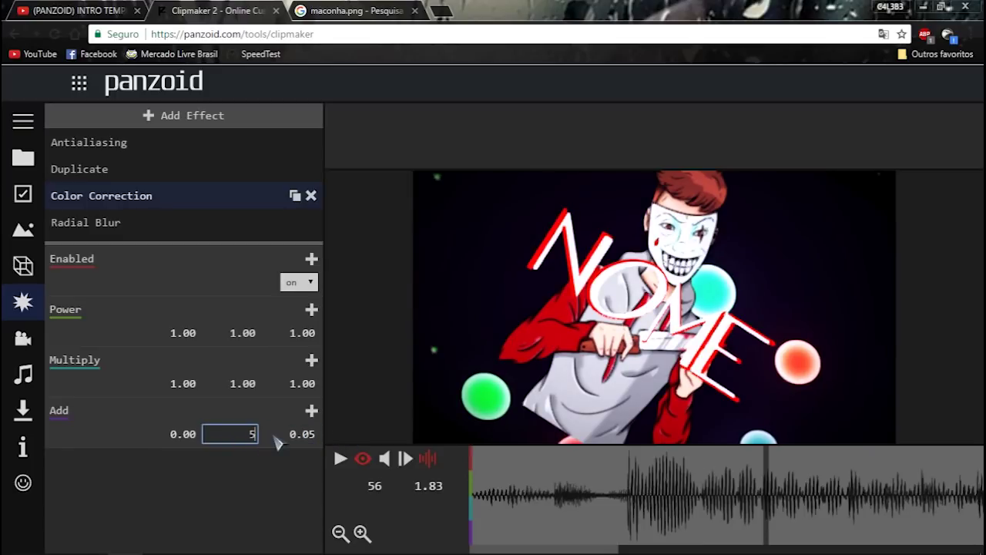
{"action": "type", "text": "0.05"}
{"action": "key", "text": "Return"}
{"action": "type", "text": "5"}
{"action": "key", "text": "Return"}
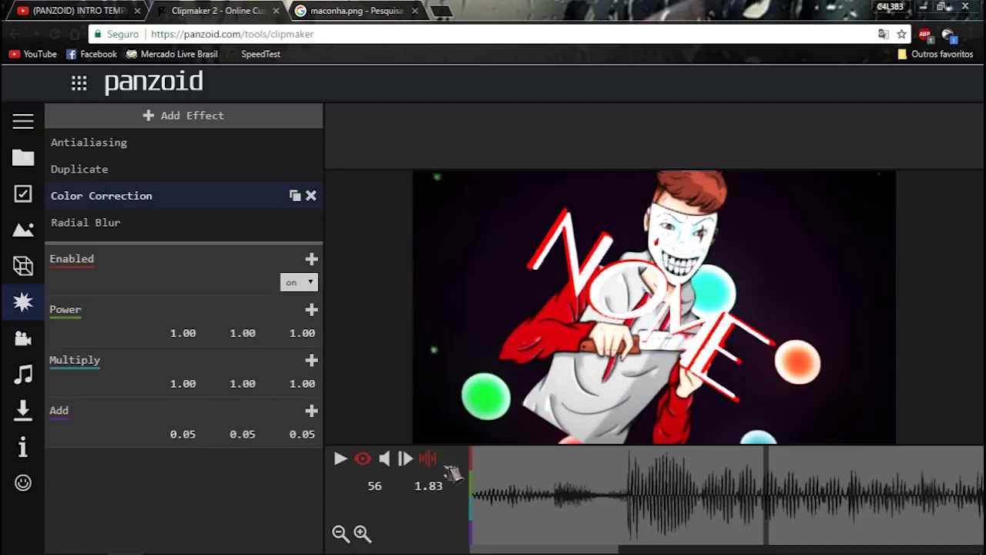
Preview the intro from the start, stop it, and set the Radial Blur weight to 0.1
{"action": "left_click_drag", "start_coordinate": [585, 495], "coordinate": [297, 481]}
{"action": "key", "text": "space"}
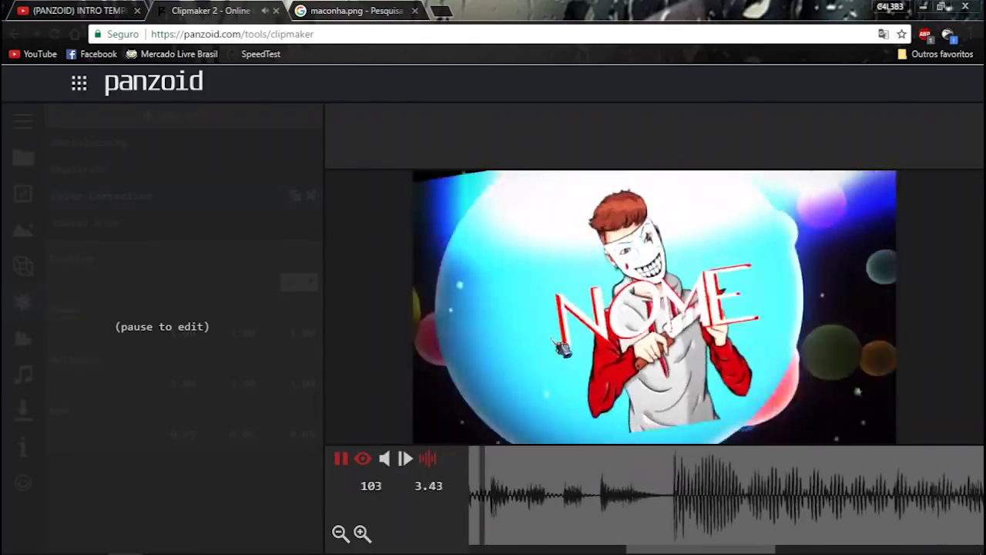
{"action": "key", "text": "space"}
{"action": "left_click", "coordinate": [114, 231]}
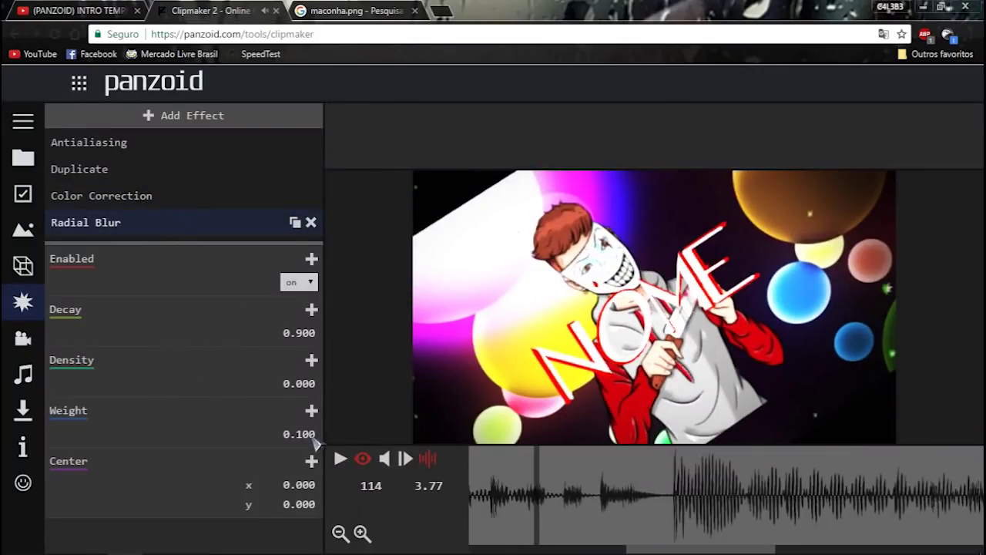
{"action": "left_click", "coordinate": [310, 435]}
{"action": "type", "text": "0.1"}
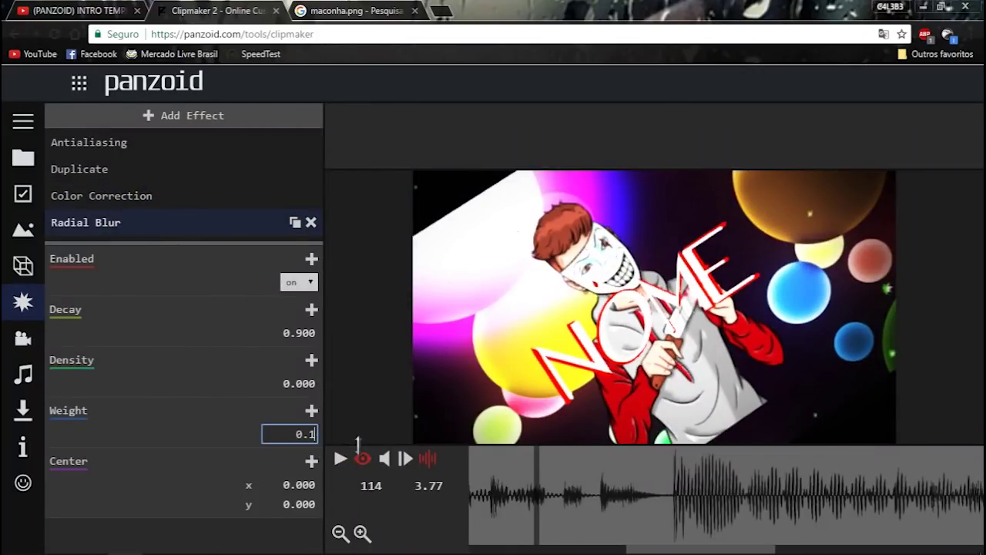
Set all three Multiply values of the Color Correction effect to 0.8
{"action": "left_click", "coordinate": [154, 196]}
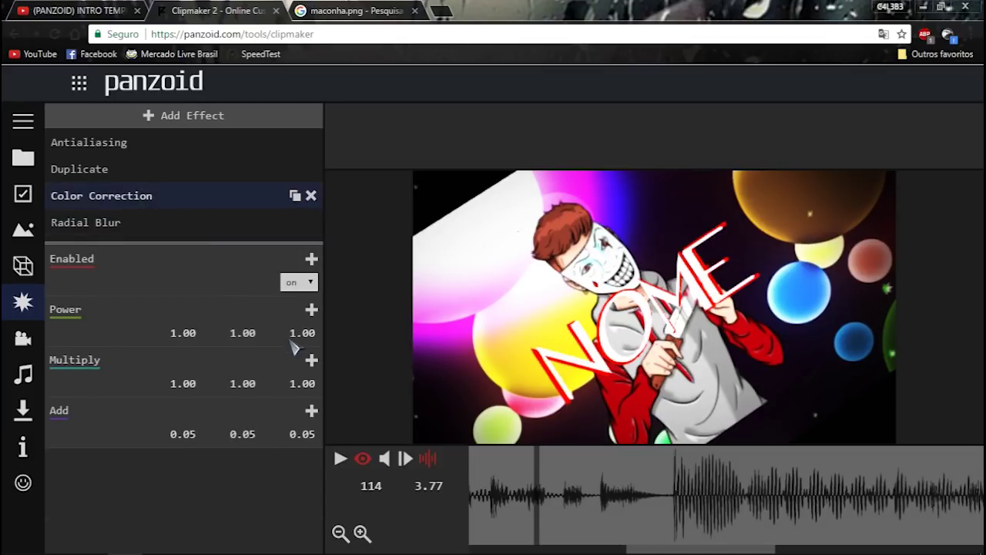
{"action": "left_click", "coordinate": [305, 386]}
{"action": "type", "text": "0.8"}
{"action": "key", "text": "Return"}
{"action": "left_click_drag", "start_coordinate": [257, 384], "coordinate": [174, 385]}
{"action": "left_click", "coordinate": [255, 385]}
{"action": "key", "text": "BackSpace"}
{"action": "key", "text": "BackSpace"}
{"action": "type", "text": "8"}
{"action": "key", "text": "Return"}
{"action": "left_click", "coordinate": [195, 385]}
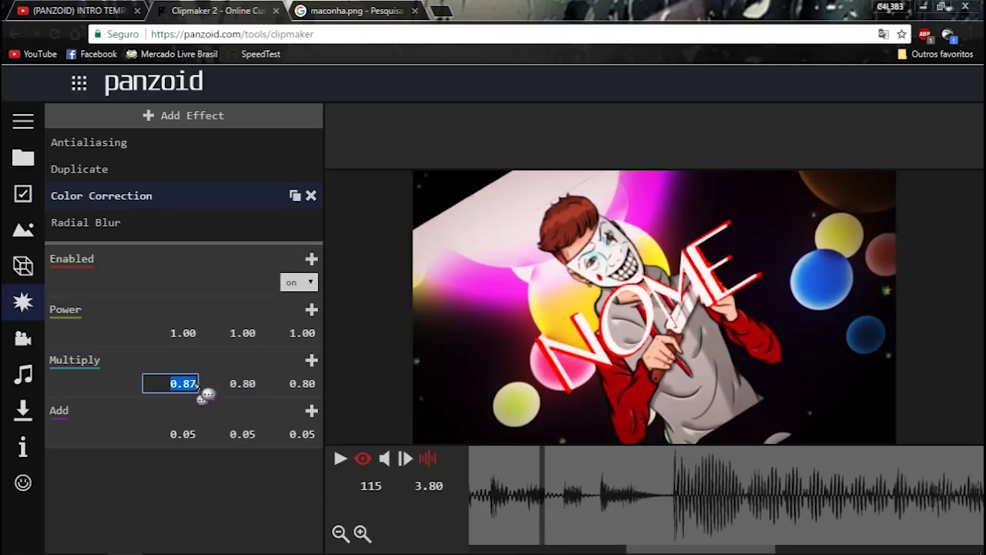
{"action": "type", "text": "0.8"}
{"action": "key", "text": "Return"}
Inspect frames near the intro's start and set all three Color Correction Add values to 0.1
{"action": "left_click_drag", "start_coordinate": [508, 476], "coordinate": [431, 478]}
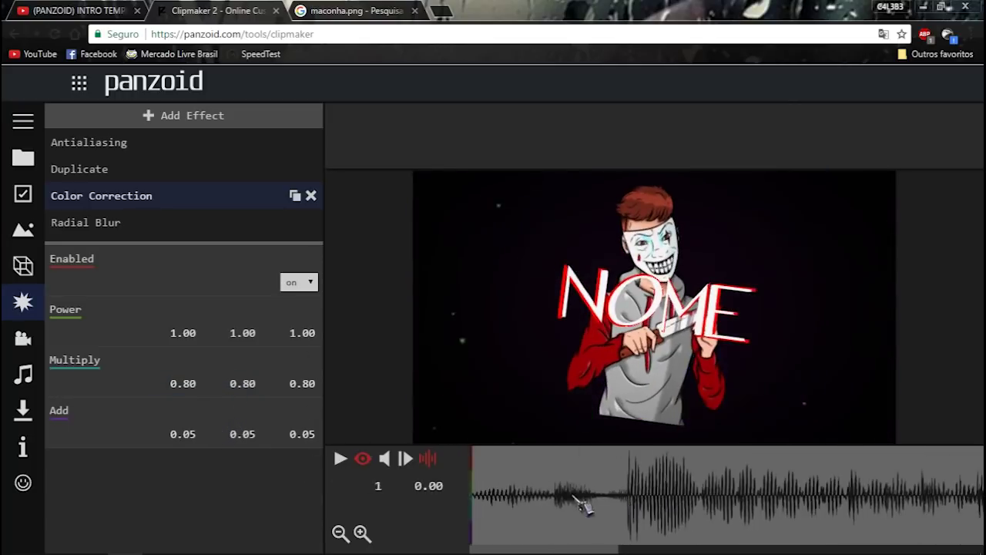
{"action": "left_click_drag", "start_coordinate": [511, 473], "coordinate": [439, 468]}
{"action": "left_click_drag", "start_coordinate": [574, 480], "coordinate": [546, 477]}
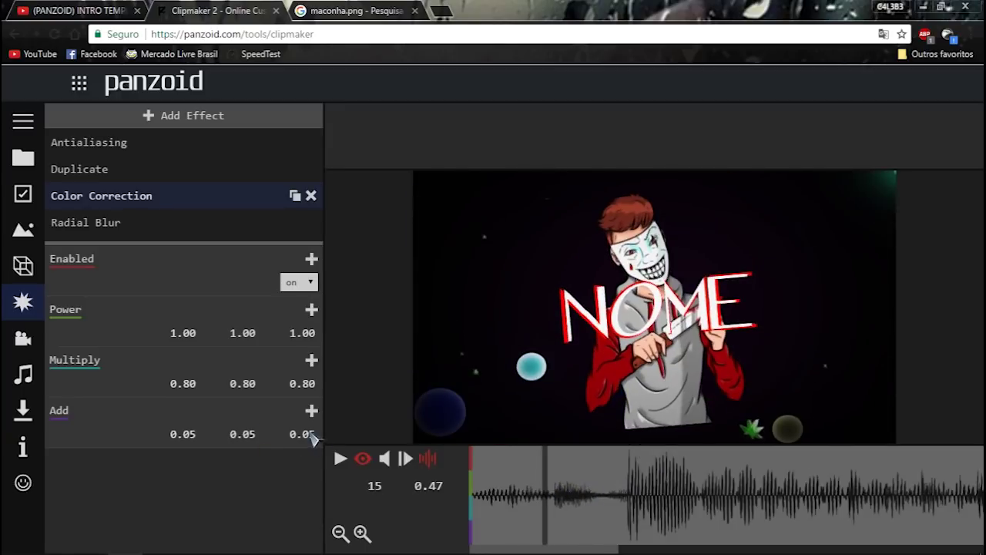
{"action": "left_click", "coordinate": [312, 436]}
{"action": "type", "text": "0.1"}
{"action": "left_click", "coordinate": [239, 438]}
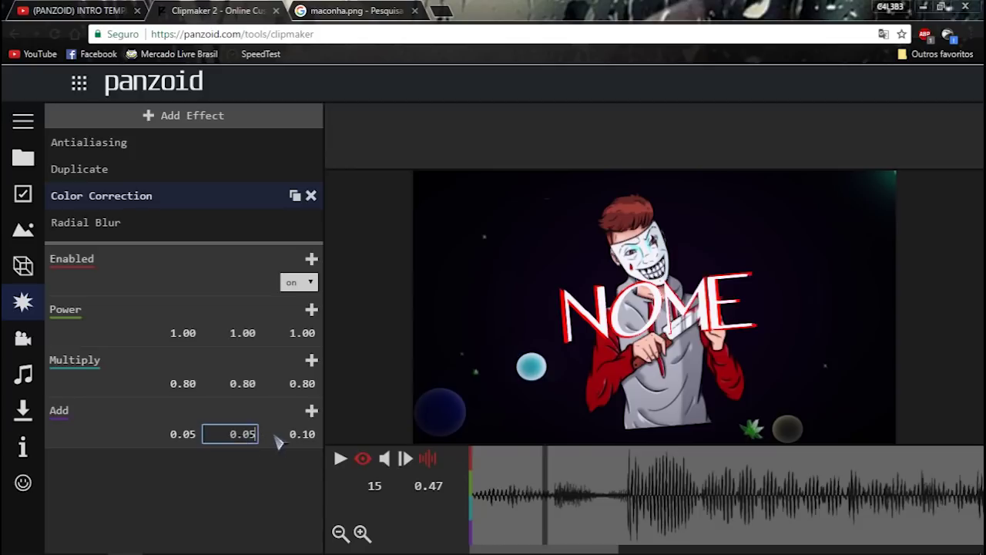
{"action": "type", "text": "0.1"}
{"action": "key", "text": "Return"}
{"action": "left_click", "coordinate": [196, 436]}
{"action": "type", "text": "0.1"}
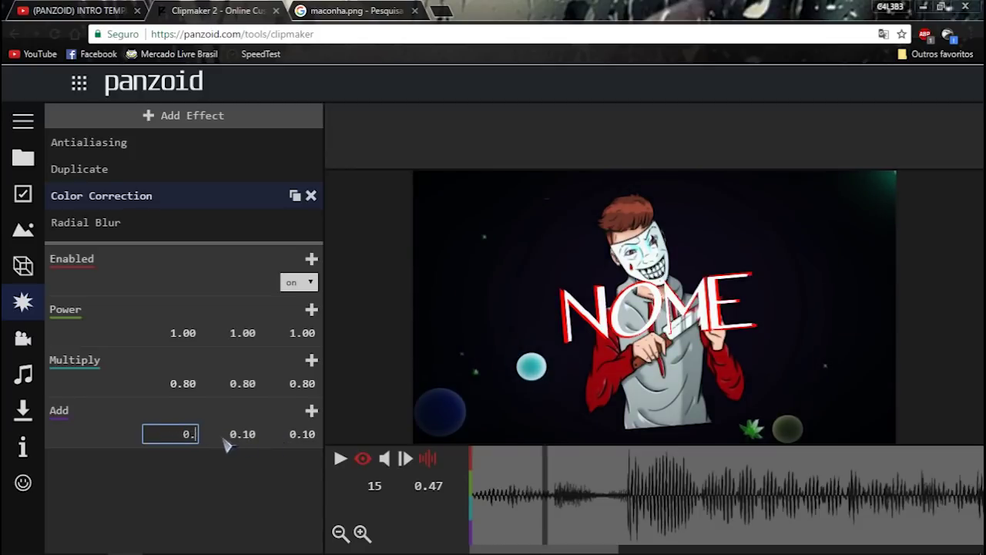
{"action": "key", "text": "Return"}
Play the intro from the start to check the corrected colors, and return to frame 1
{"action": "left_click_drag", "start_coordinate": [632, 483], "coordinate": [288, 488]}
{"action": "key", "text": "space"}
{"action": "scroll", "coordinate": [647, 493], "scroll_direction": "down", "scroll_amount": 1}
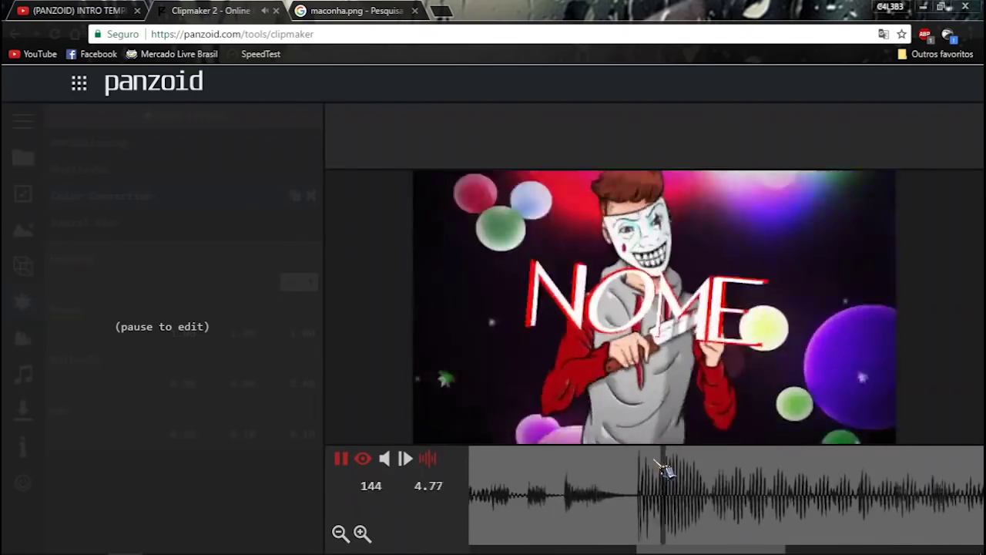
{"action": "key", "text": "space"}
{"action": "left_click_drag", "start_coordinate": [726, 488], "coordinate": [381, 451]}
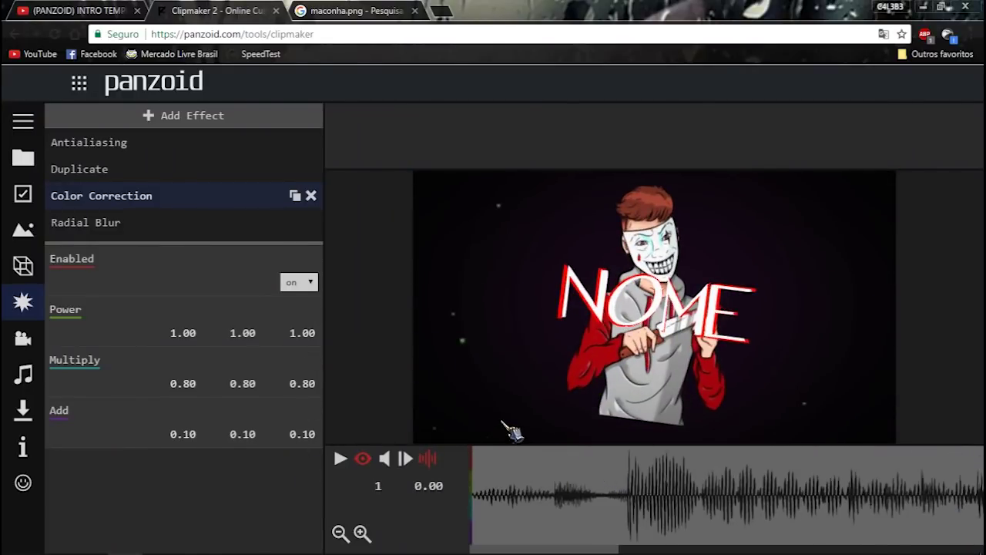
Set the weight of the Radial Blur effect to 0.09
{"action": "left_click", "coordinate": [162, 225]}
{"action": "left_click", "coordinate": [171, 199]}
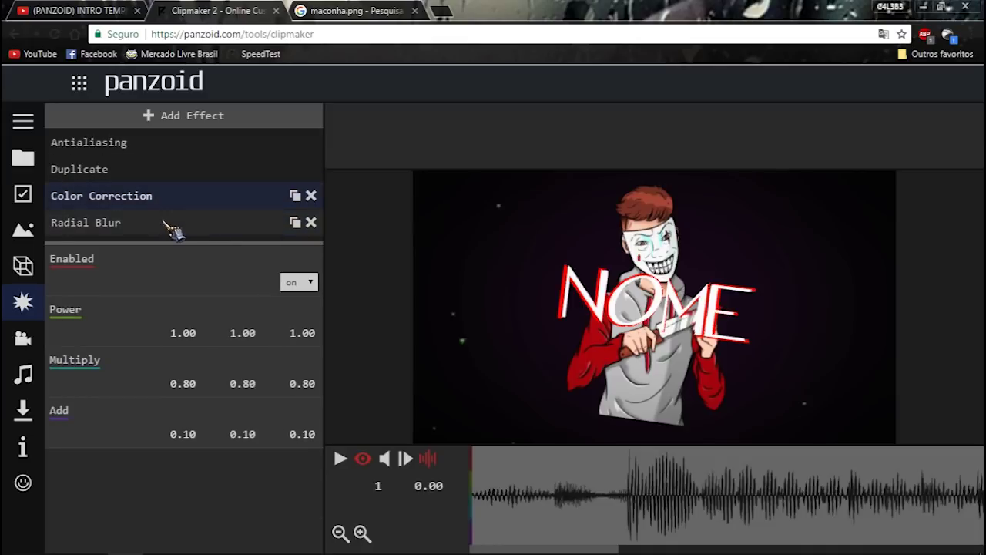
{"action": "left_click", "coordinate": [164, 223]}
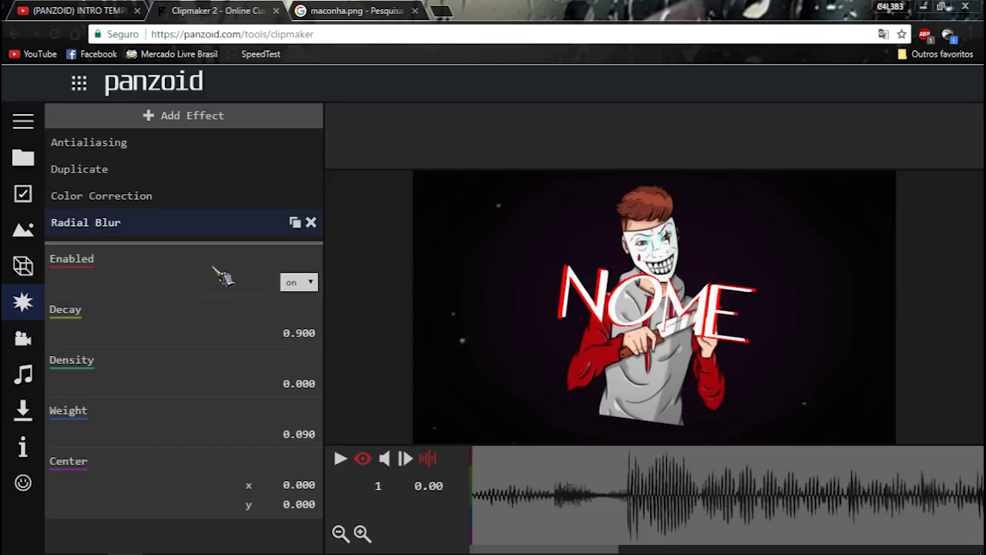
{"action": "mouse_move", "coordinate": [308, 434]}
{"action": "left_mouse_down"}
{"action": "mouse_move", "coordinate": [316, 430]}
{"action": "mouse_move", "coordinate": [311, 444]}
{"action": "left_mouse_up"}
{"action": "left_click", "coordinate": [311, 443]}
{"action": "type", "text": "0.09"}
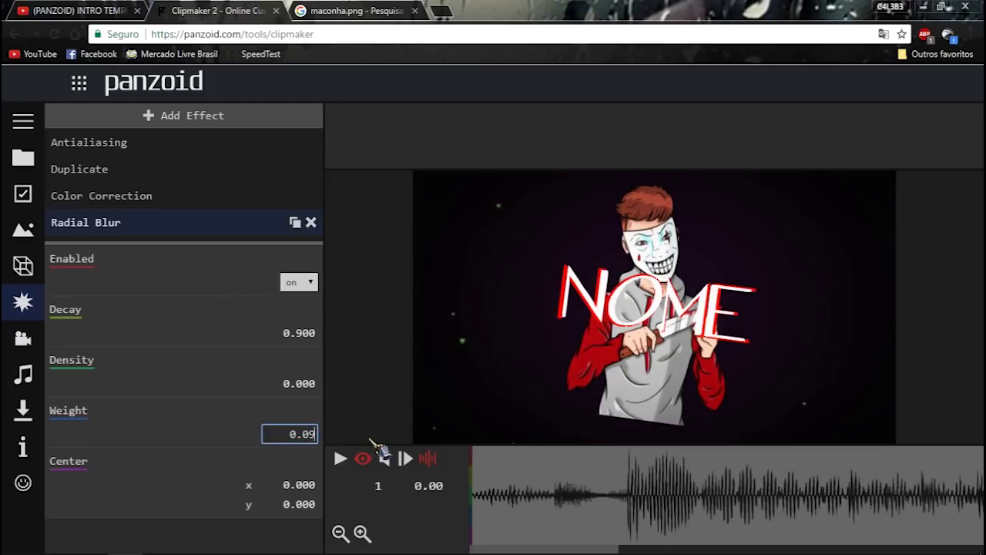
{"action": "key", "text": "Return"}
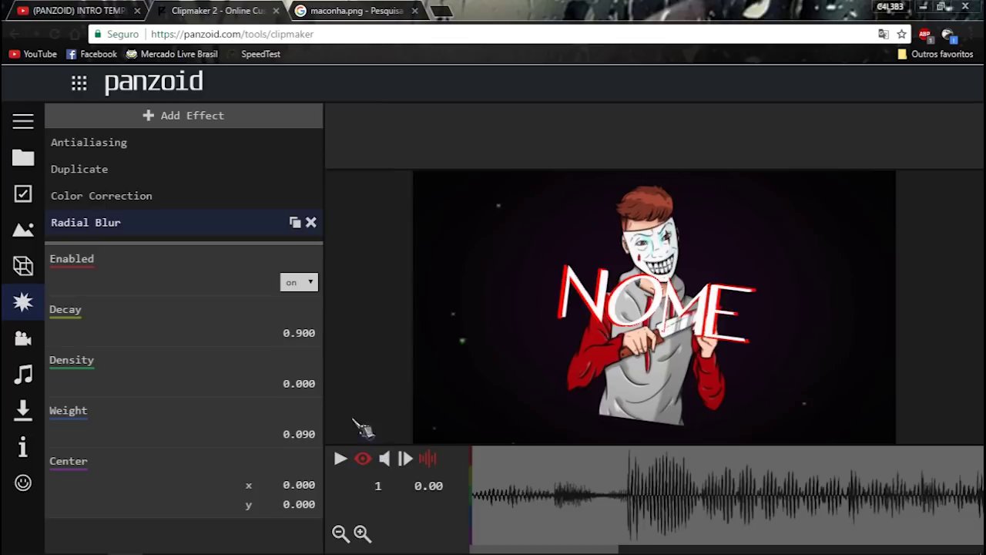
Add a Shutter effect after Radial Blur in the effects list
{"action": "left_click", "coordinate": [230, 123]}
{"action": "scroll", "coordinate": [196, 381], "scroll_direction": "down", "scroll_amount": 10}
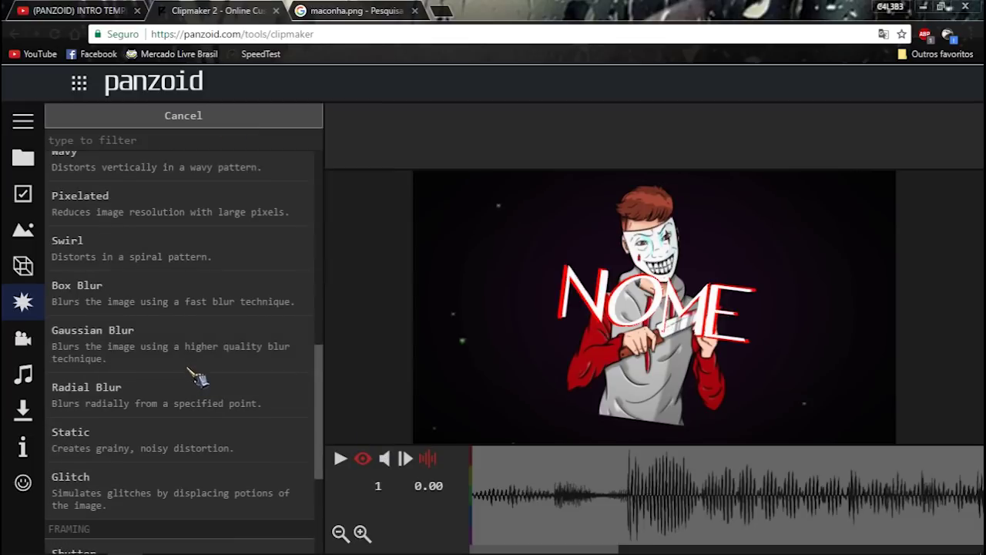
{"action": "scroll", "coordinate": [189, 395], "scroll_direction": "down", "scroll_amount": 3}
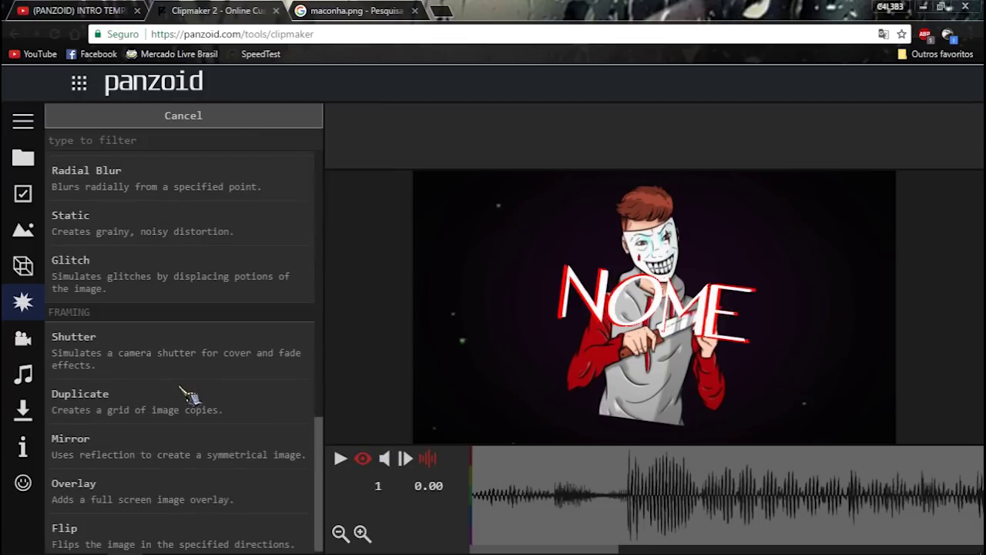
{"action": "left_click", "coordinate": [107, 353]}
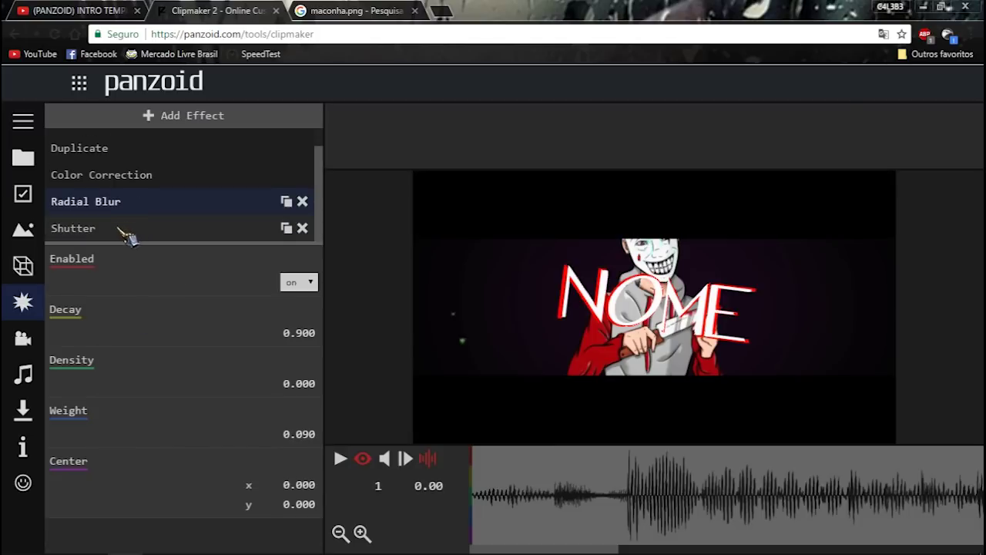
Set the Shutter effect's cover to 0.1 and its fade to 0, and play the intro
{"action": "left_click", "coordinate": [314, 415]}
{"action": "key", "text": "BackSpace"}
{"action": "key", "text": "BackSpace"}
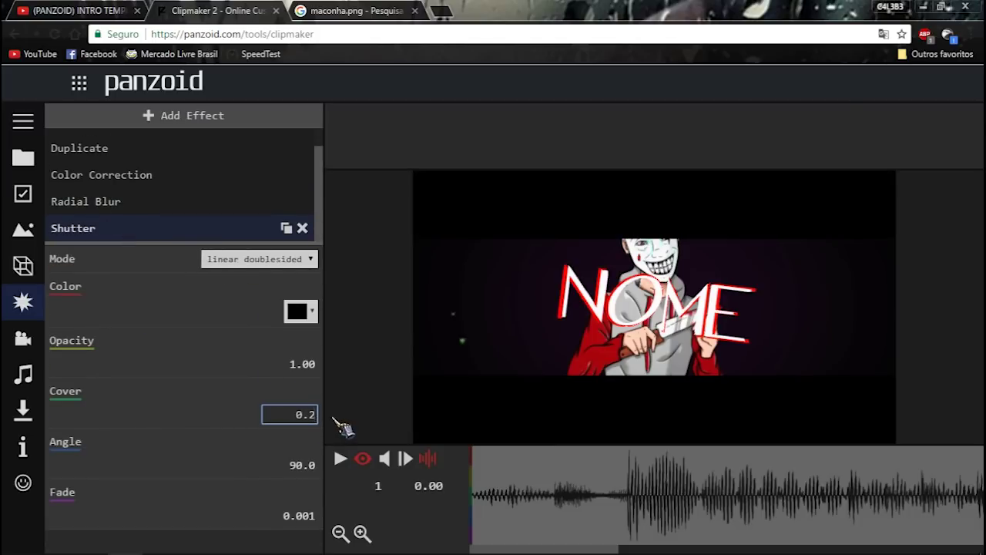
{"action": "key", "text": "BackSpace"}
{"action": "type", "text": "1"}
{"action": "key", "text": "Return"}
{"action": "left_click", "coordinate": [302, 516]}
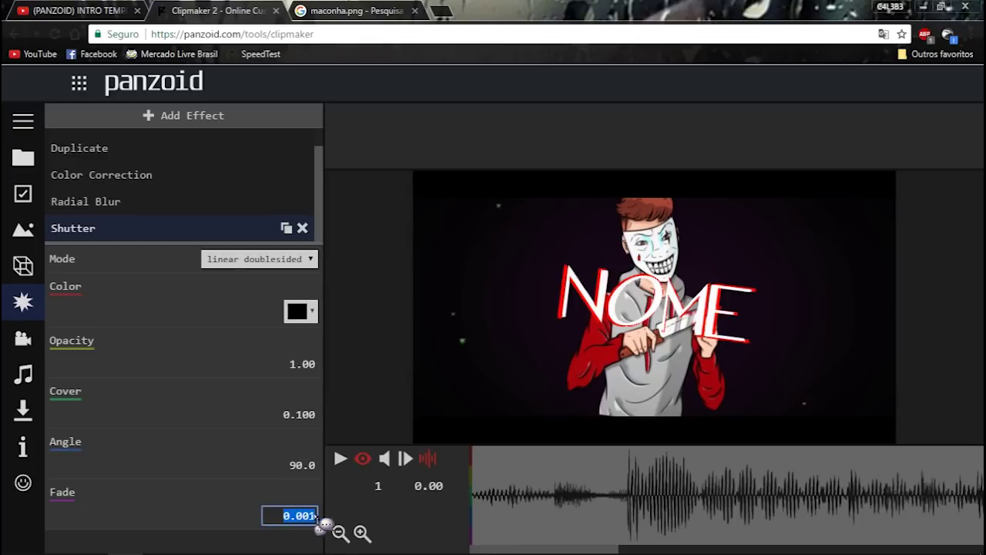
{"action": "type", "text": "0"}
{"action": "key", "text": "Return"}
{"action": "key", "text": "space"}
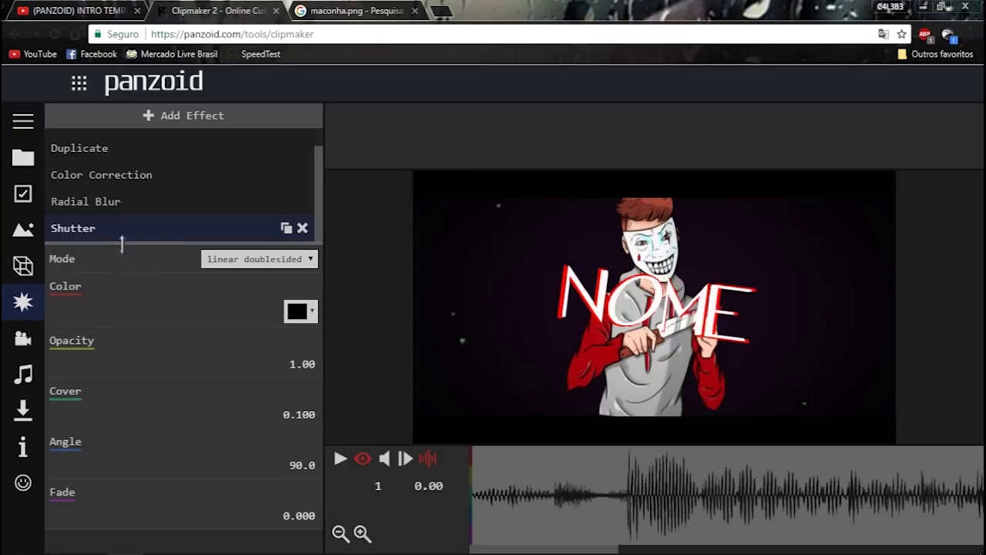
Add a Bloom effect and move it above Shutter in the effects list
{"action": "left_click_drag", "start_coordinate": [122, 243], "coordinate": [148, 308]}
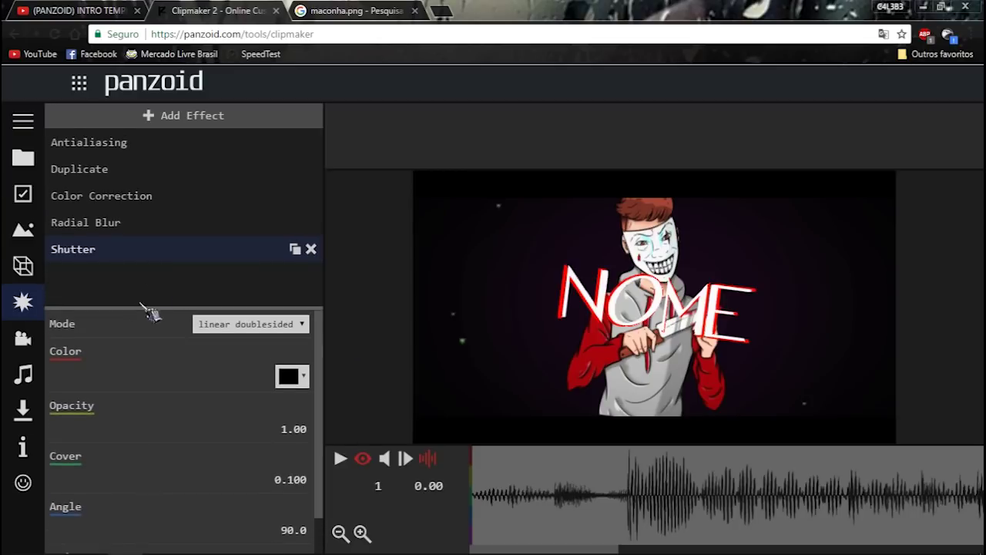
{"action": "left_click", "coordinate": [197, 122]}
{"action": "scroll", "coordinate": [192, 308], "scroll_direction": "down", "scroll_amount": 3}
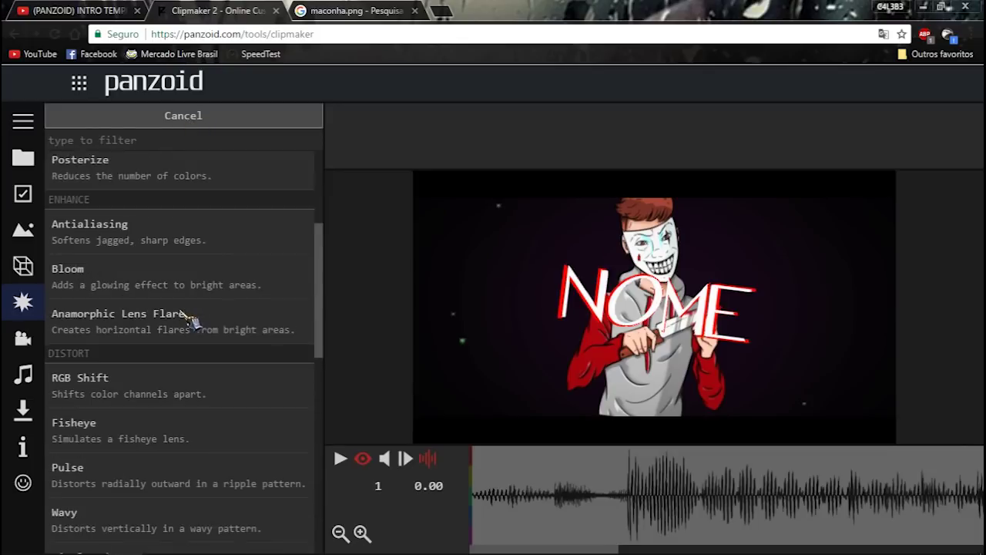
{"action": "scroll", "coordinate": [189, 320], "scroll_direction": "up", "scroll_amount": 3}
{"action": "scroll", "coordinate": [177, 308], "scroll_direction": "down", "scroll_amount": 3}
{"action": "left_click", "coordinate": [129, 279]}
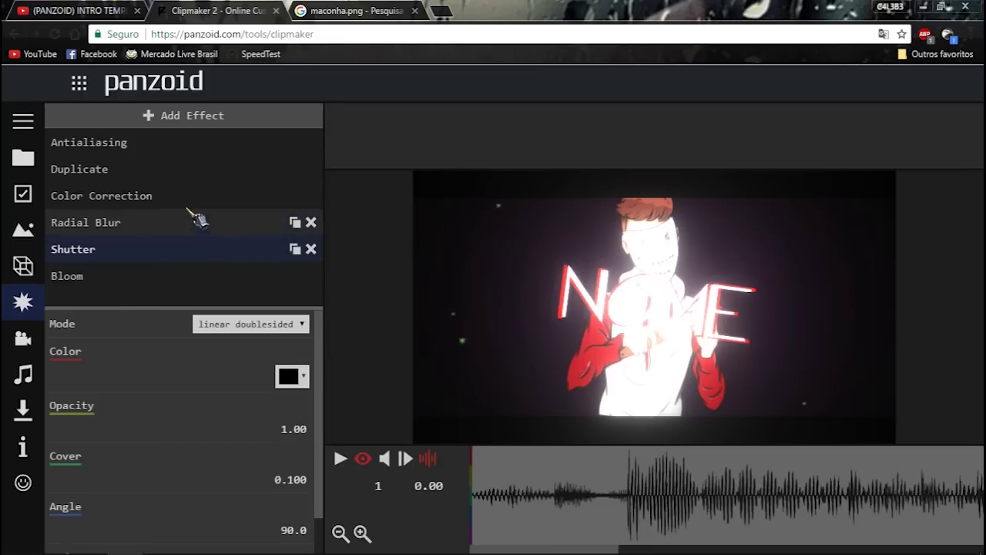
{"action": "left_click", "coordinate": [117, 283]}
{"action": "left_click_drag", "start_coordinate": [116, 282], "coordinate": [106, 248]}
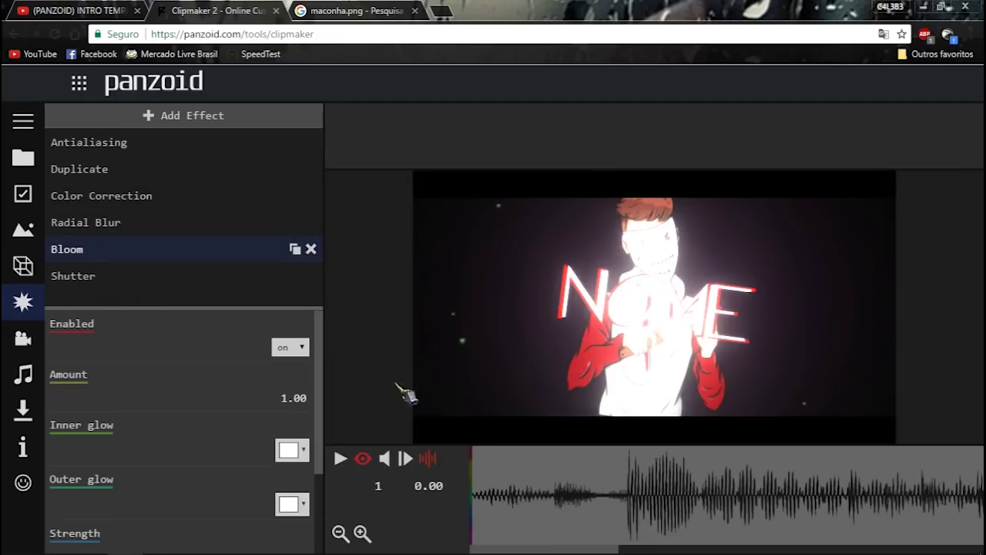
Keyframe the Bloom amount at 1 on frame 31 and at 0 on frame 30
{"action": "left_click", "coordinate": [109, 170]}
{"action": "left_click_drag", "start_coordinate": [627, 472], "coordinate": [642, 476]}
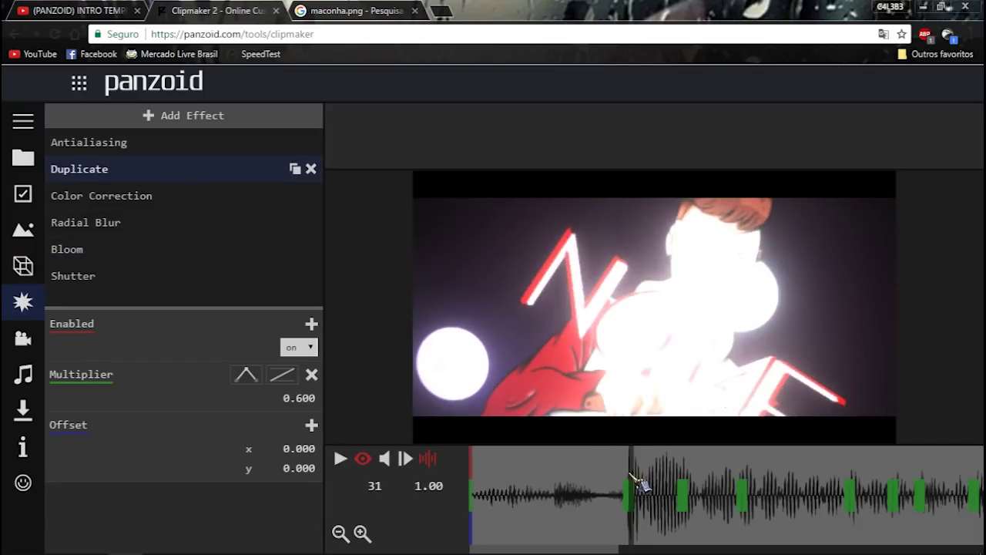
{"action": "left_click", "coordinate": [150, 248]}
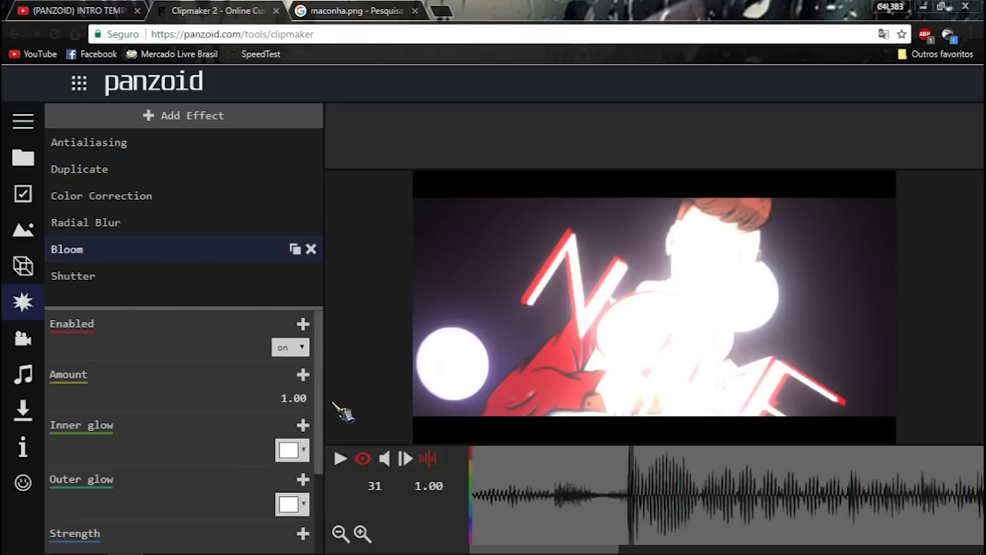
{"action": "left_click", "coordinate": [303, 375]}
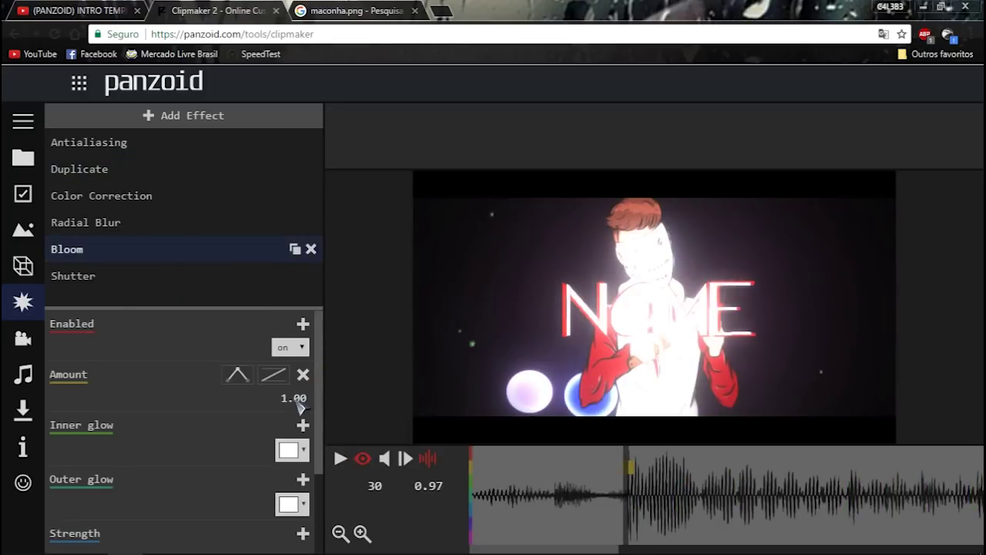
{"action": "left_click", "coordinate": [296, 401]}
{"action": "type", "text": "0"}
{"action": "key", "text": "Return"}
{"action": "left_click_drag", "start_coordinate": [545, 476], "coordinate": [469, 462]}
{"action": "left_click", "coordinate": [305, 374]}
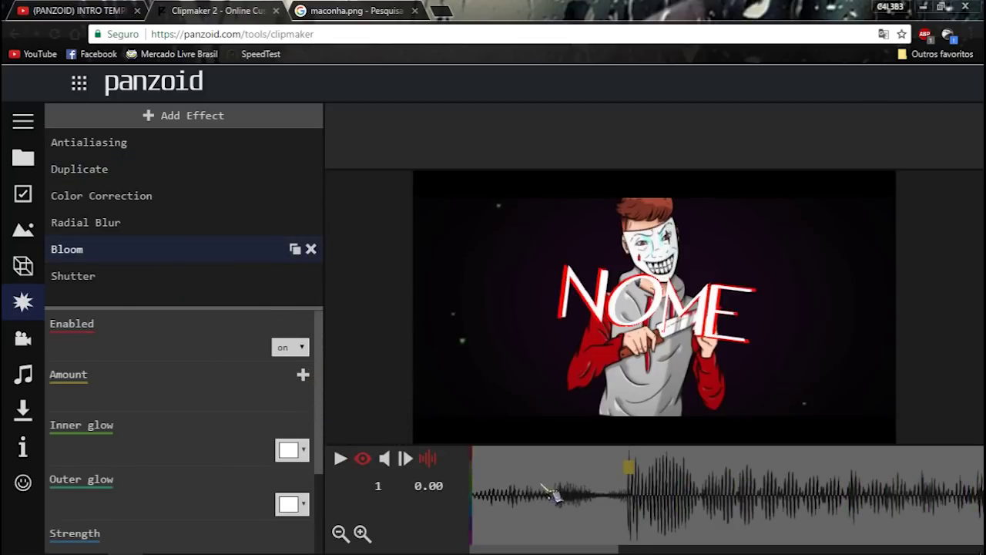
Add a Bloom amount keyframe of 0 at frame 40
{"action": "key", "text": "space"}
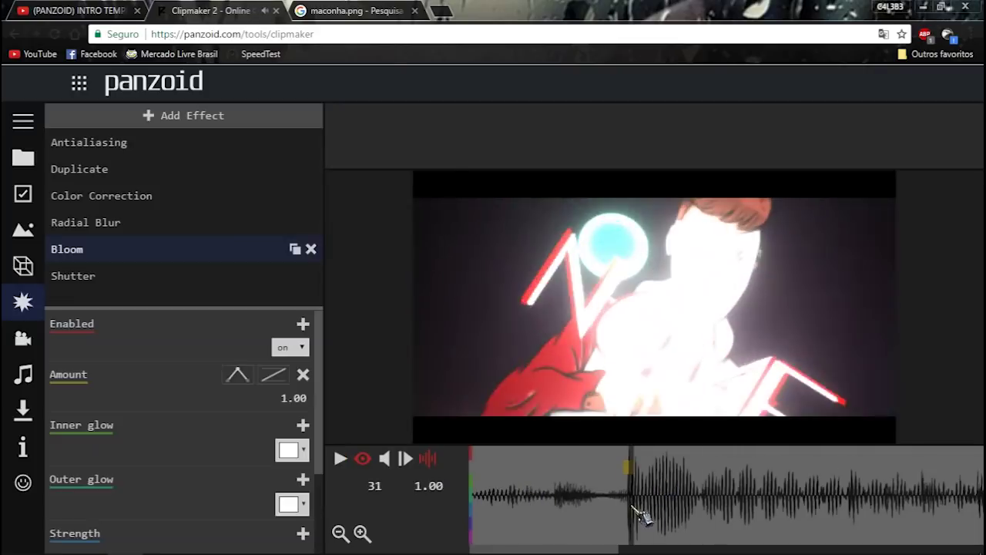
{"action": "left_click_drag", "start_coordinate": [635, 510], "coordinate": [688, 503]}
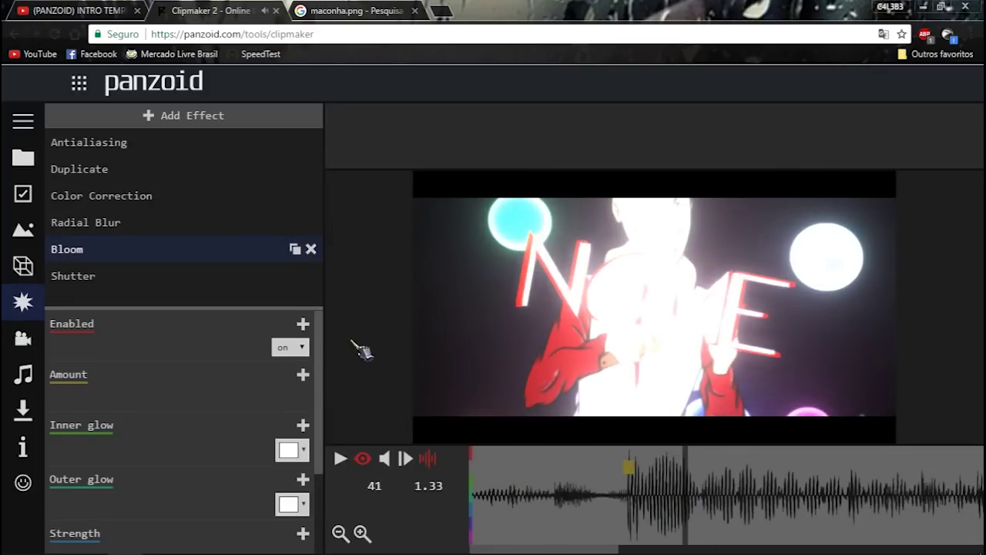
{"action": "key", "text": "Left"}
{"action": "left_click", "coordinate": [307, 374]}
{"action": "left_click", "coordinate": [306, 399]}
{"action": "type", "text": "0"}
{"action": "key", "text": "Return"}
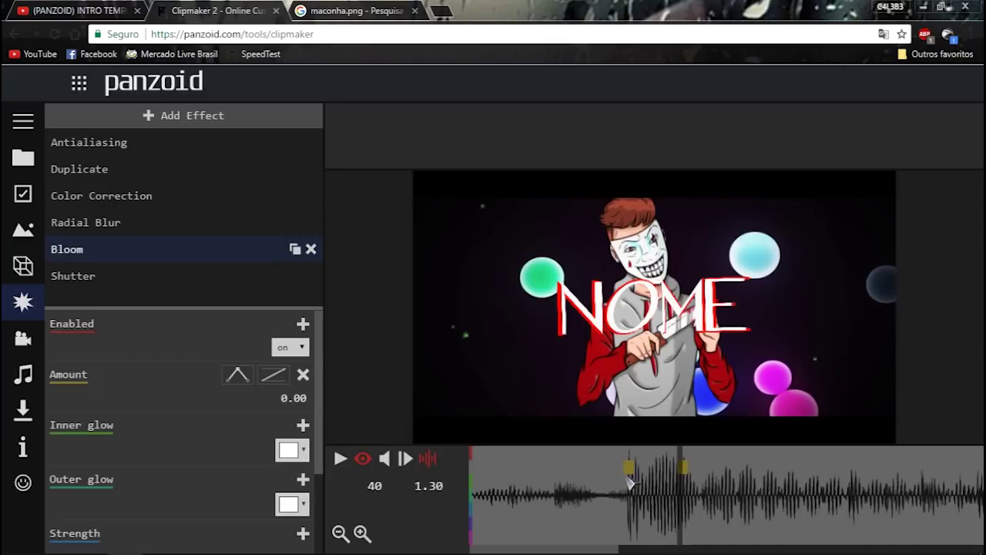
Play the section around the first beat to check the Bloom flash, and return to frame 31
{"action": "left_click", "coordinate": [602, 497]}
{"action": "key", "text": "space"}
{"action": "key", "text": "space"}
{"action": "left_click", "coordinate": [602, 496]}
{"action": "key", "text": "space"}
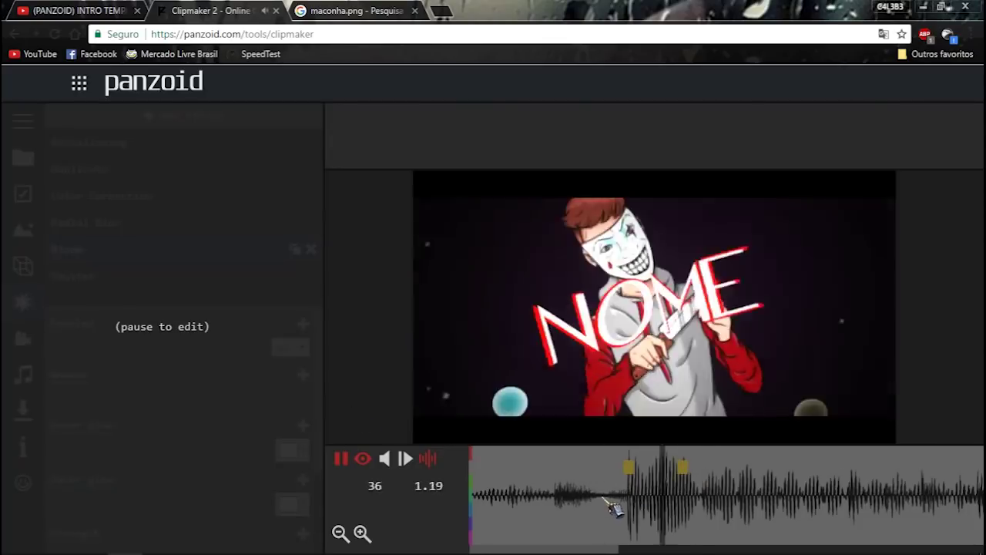
{"action": "left_click", "coordinate": [589, 506]}
{"action": "key", "text": "space"}
{"action": "left_click_drag", "start_coordinate": [624, 501], "coordinate": [630, 495]}
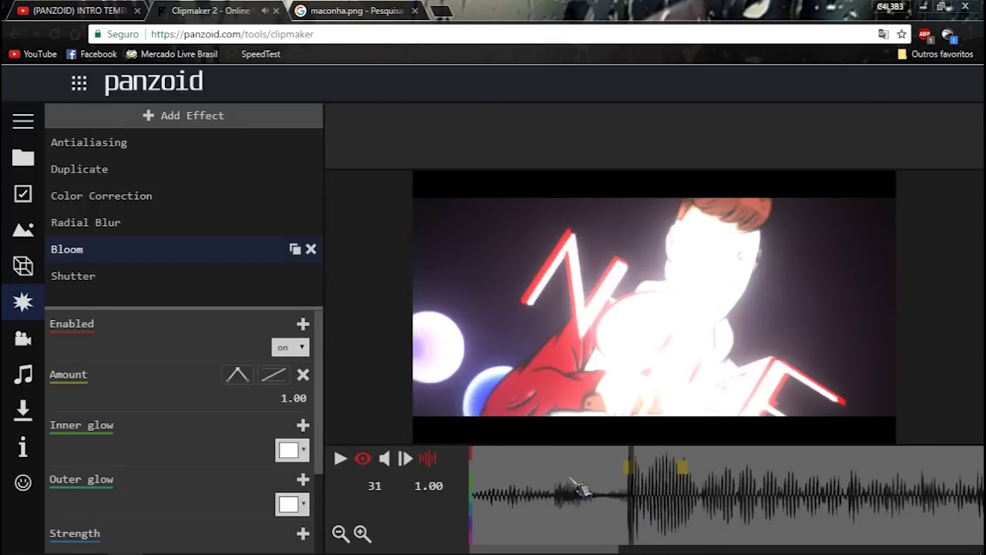
Set the Bloom inner glow color to red (#ff0000) and preview the flash
{"action": "left_click", "coordinate": [292, 449]}
{"action": "left_click", "coordinate": [319, 290]}
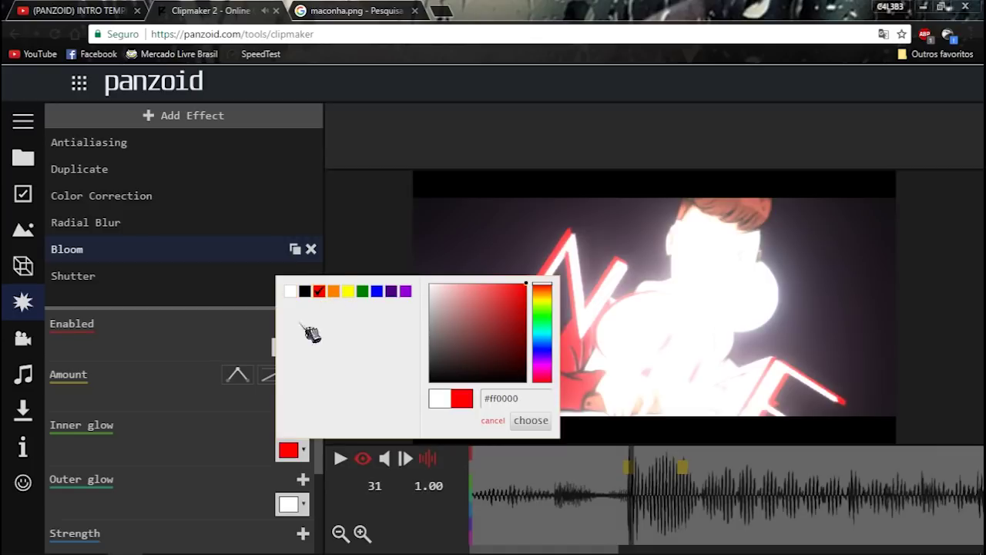
{"action": "left_click", "coordinate": [206, 386]}
{"action": "key", "text": "space"}
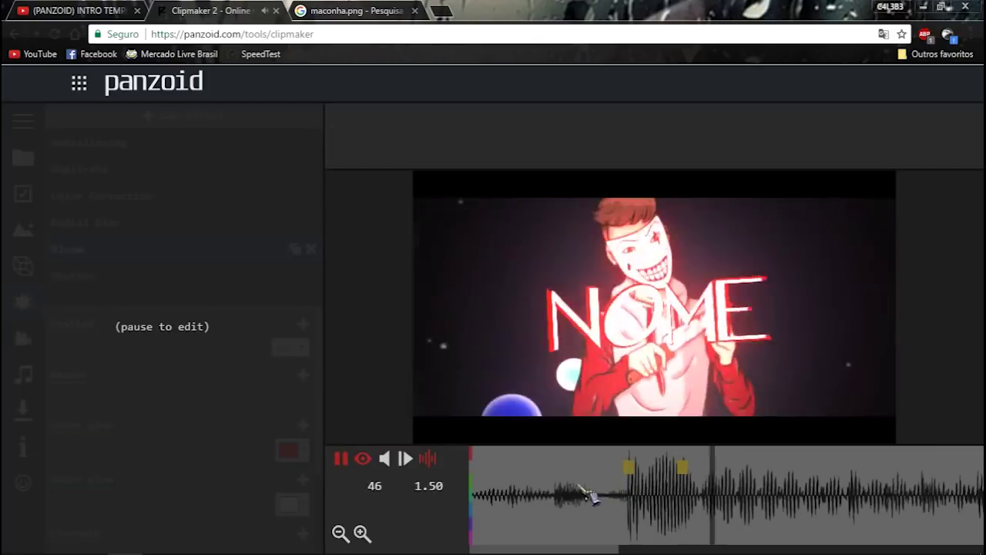
{"action": "key", "text": "space"}
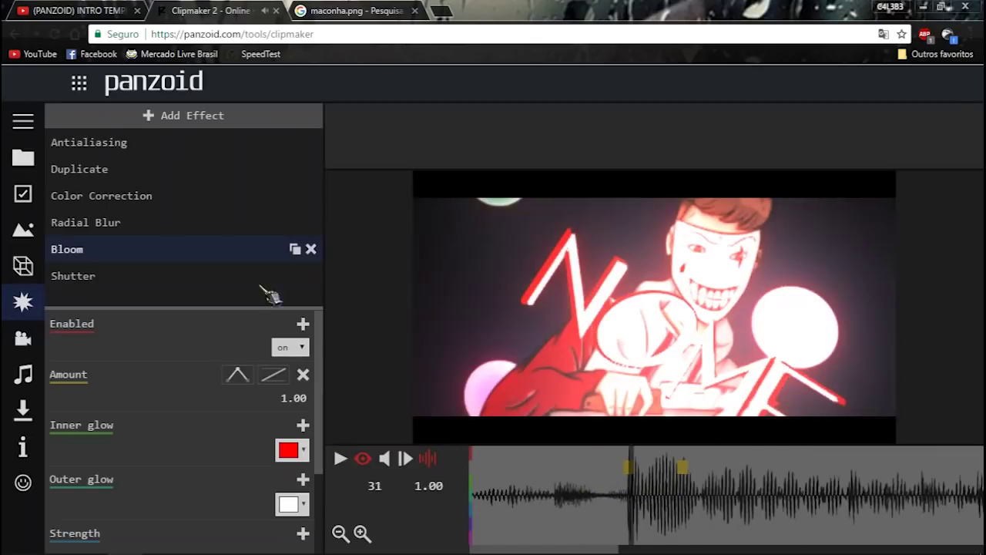
Delete the Bloom effect and review the Color Correction settings at frame 1
{"action": "left_click", "coordinate": [311, 249]}
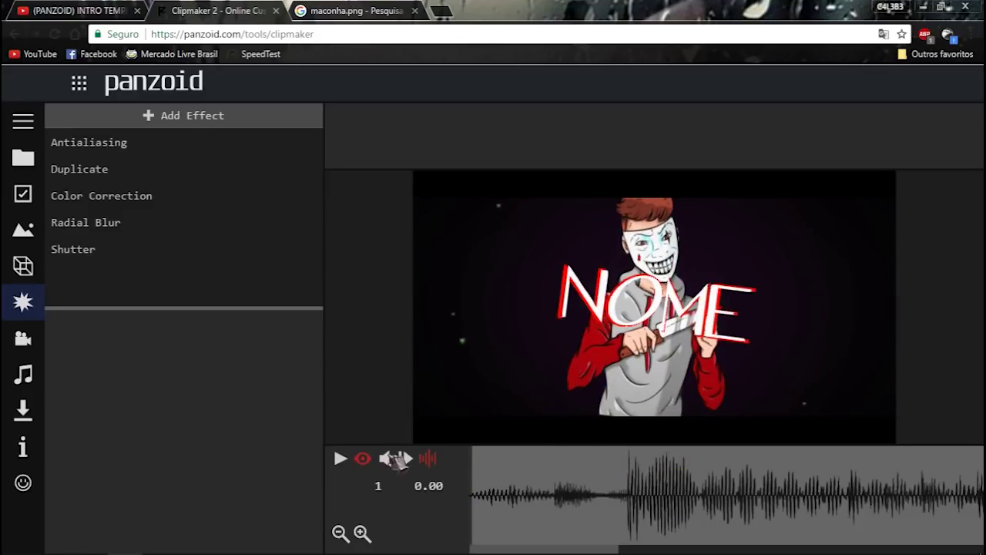
{"action": "left_click", "coordinate": [144, 198]}
{"action": "left_click_drag", "start_coordinate": [633, 483], "coordinate": [470, 477]}
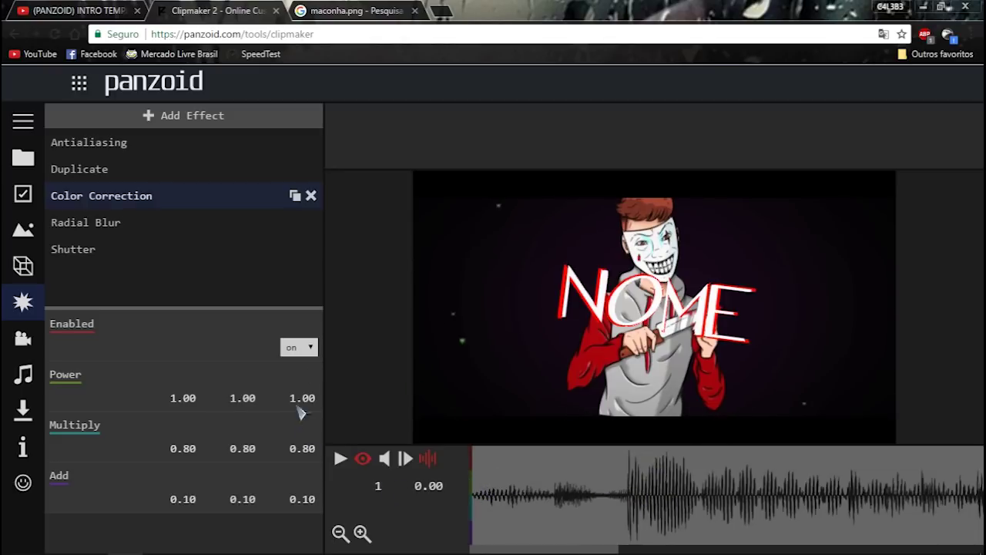
Open the video download settings and choose extreme quality (slow) mode with the .mkv (vp8/opus) format
{"action": "left_click", "coordinate": [26, 335]}
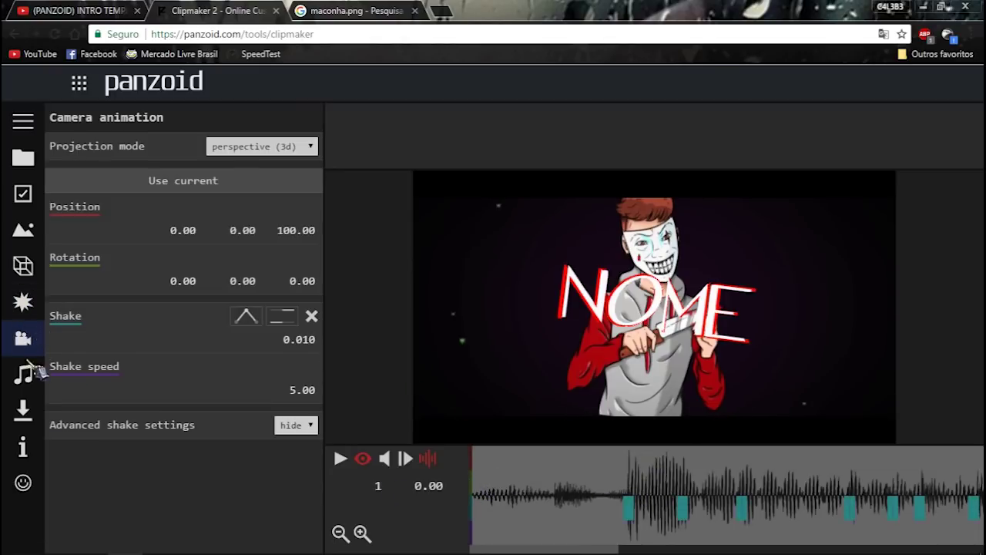
{"action": "left_click", "coordinate": [26, 408]}
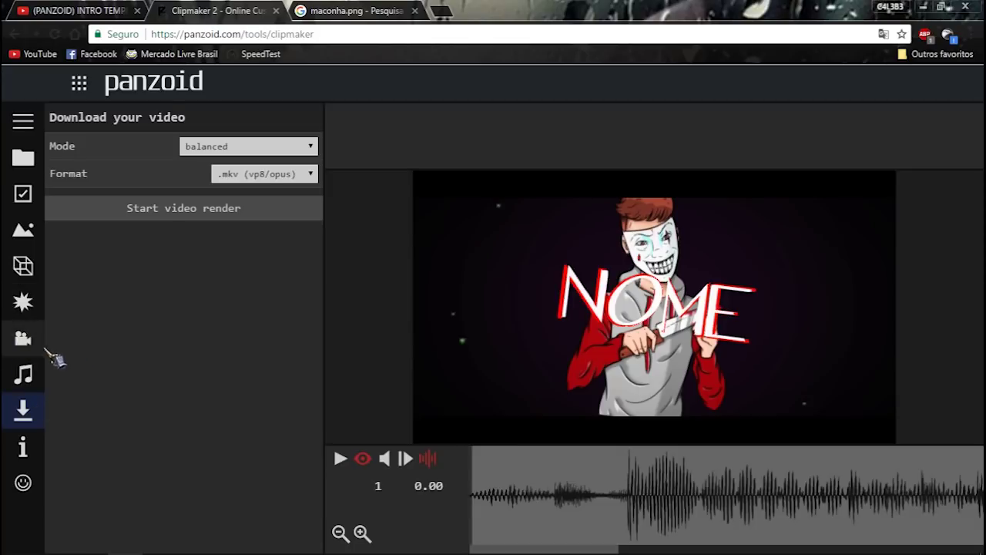
{"action": "left_click", "coordinate": [31, 374]}
{"action": "left_click", "coordinate": [29, 414]}
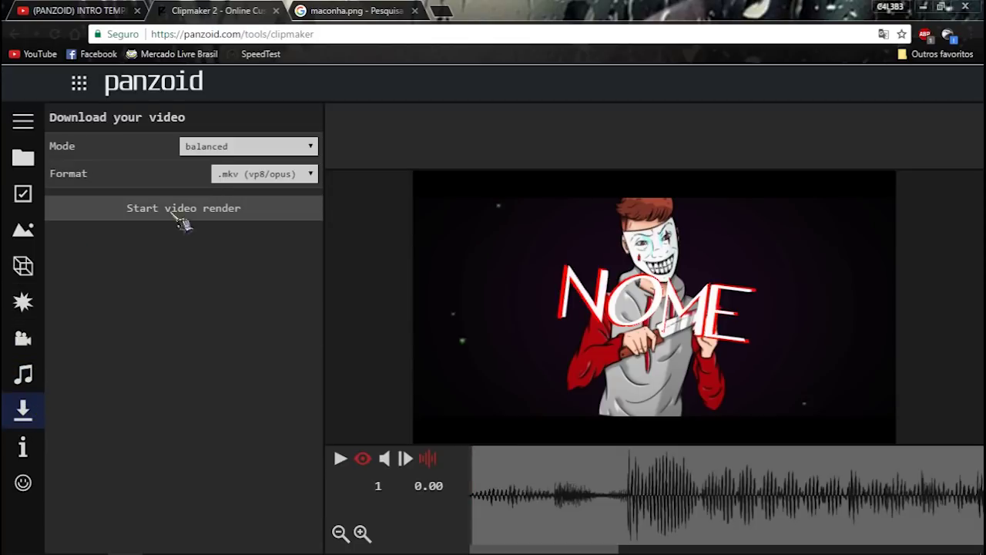
{"action": "left_click", "coordinate": [229, 152]}
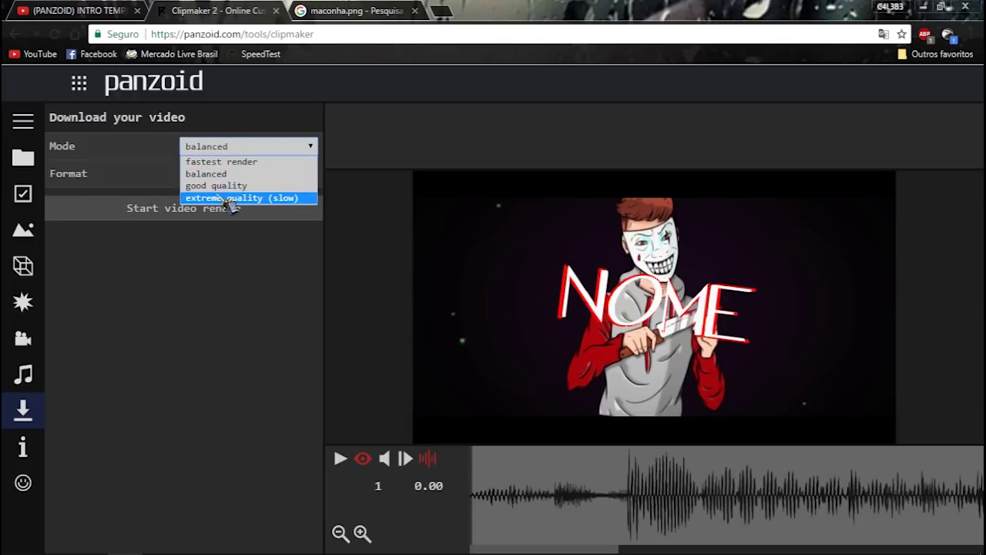
{"action": "left_click", "coordinate": [230, 202]}
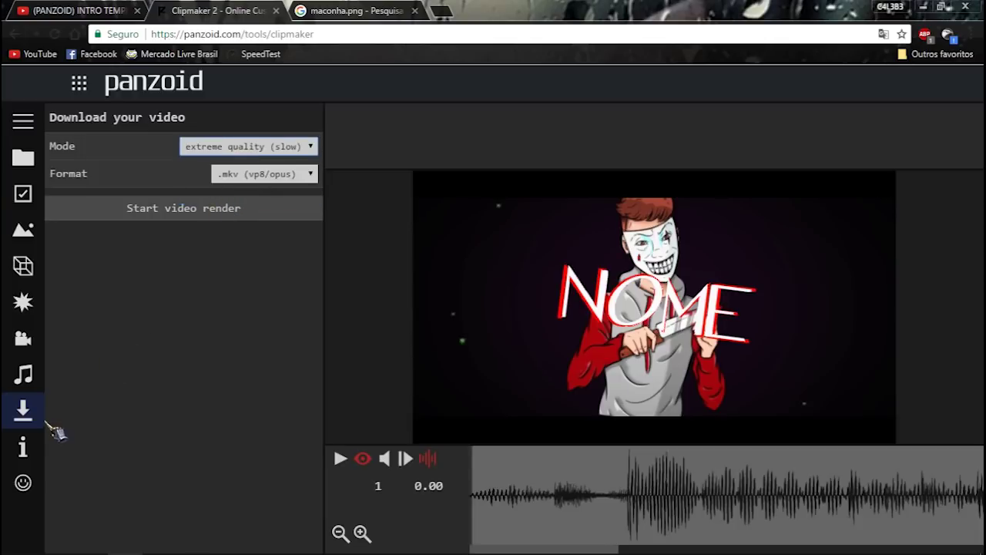
{"action": "left_click", "coordinate": [247, 174]}
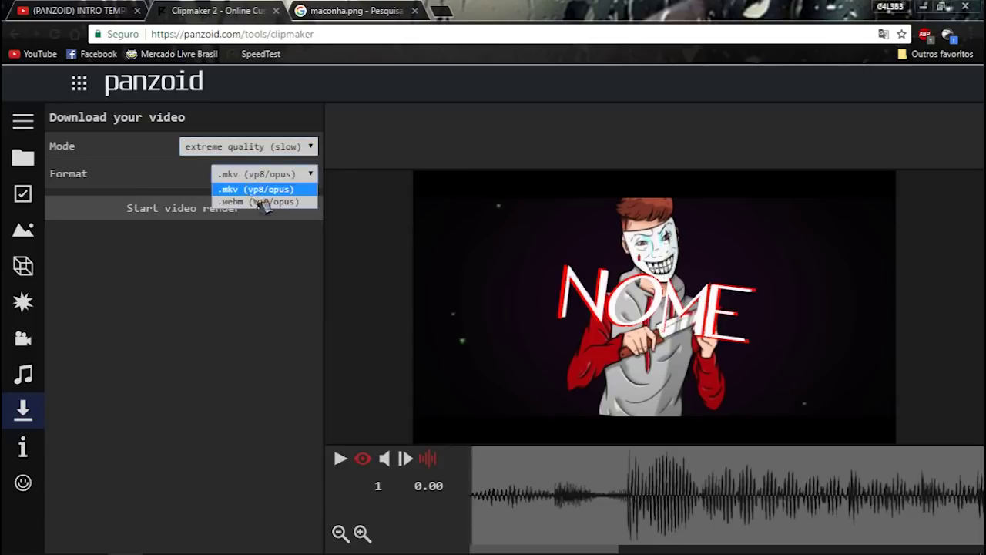
{"action": "left_click", "coordinate": [257, 191]}
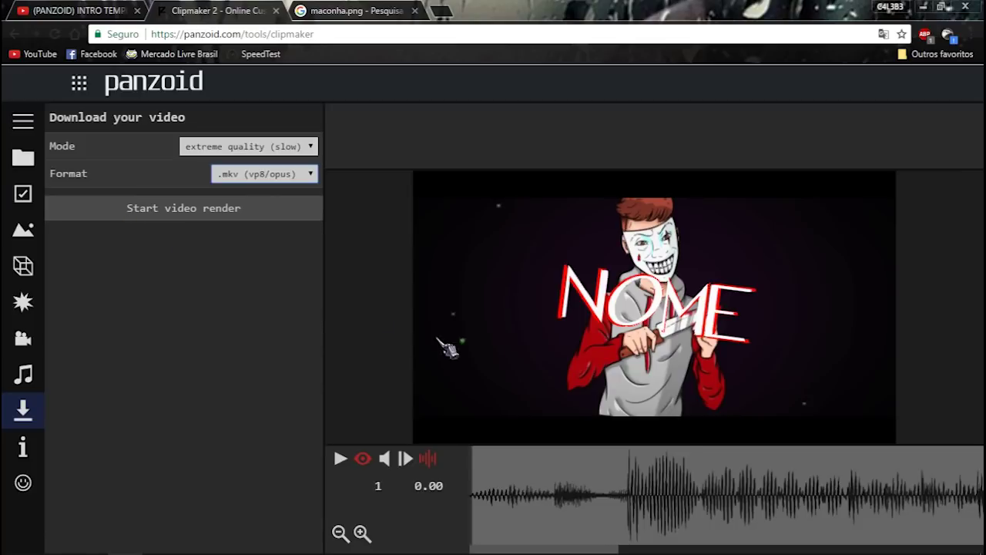
{"action": "mouse_move", "coordinate": [746, 550]}
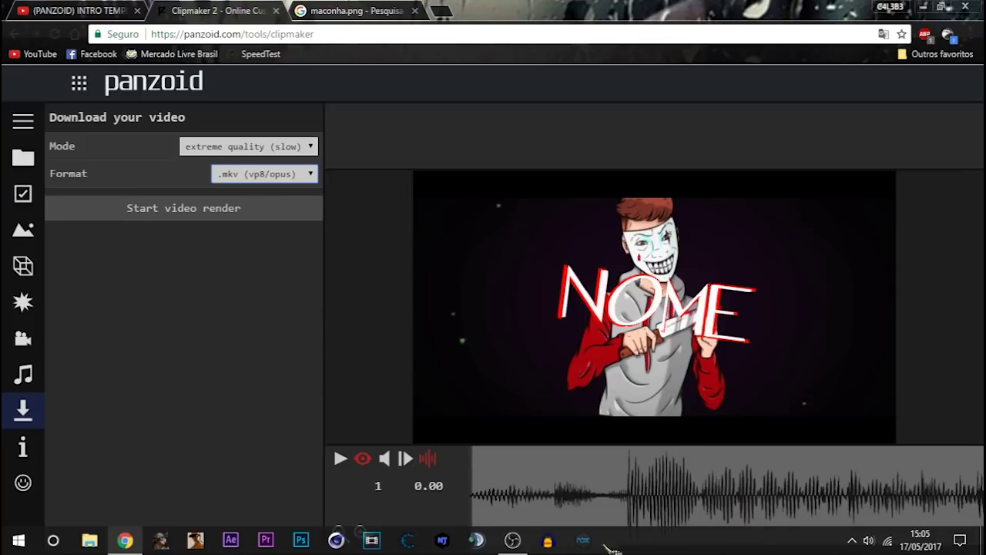
{"action": "mouse_move", "coordinate": [511, 545]}
{"action": "left_click", "coordinate": [688, 529]}
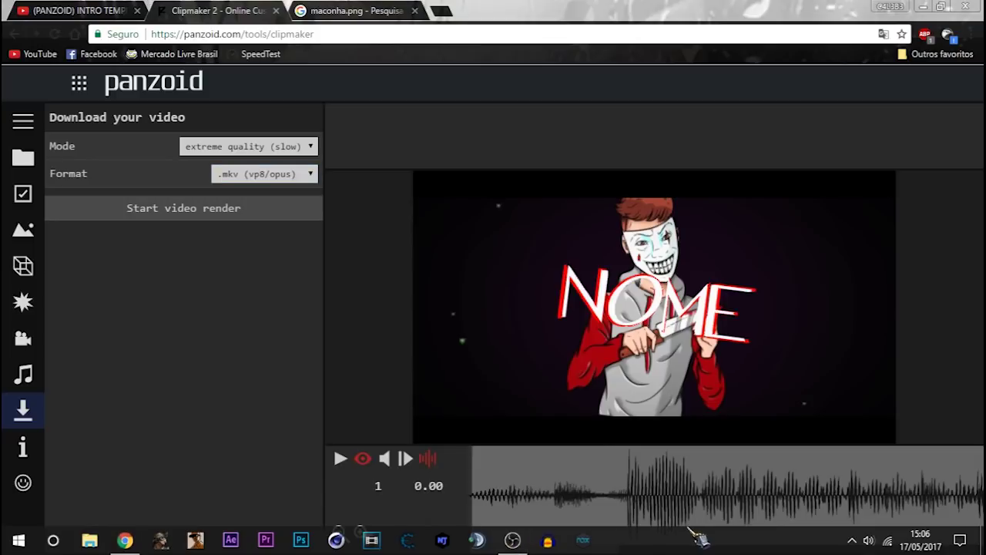